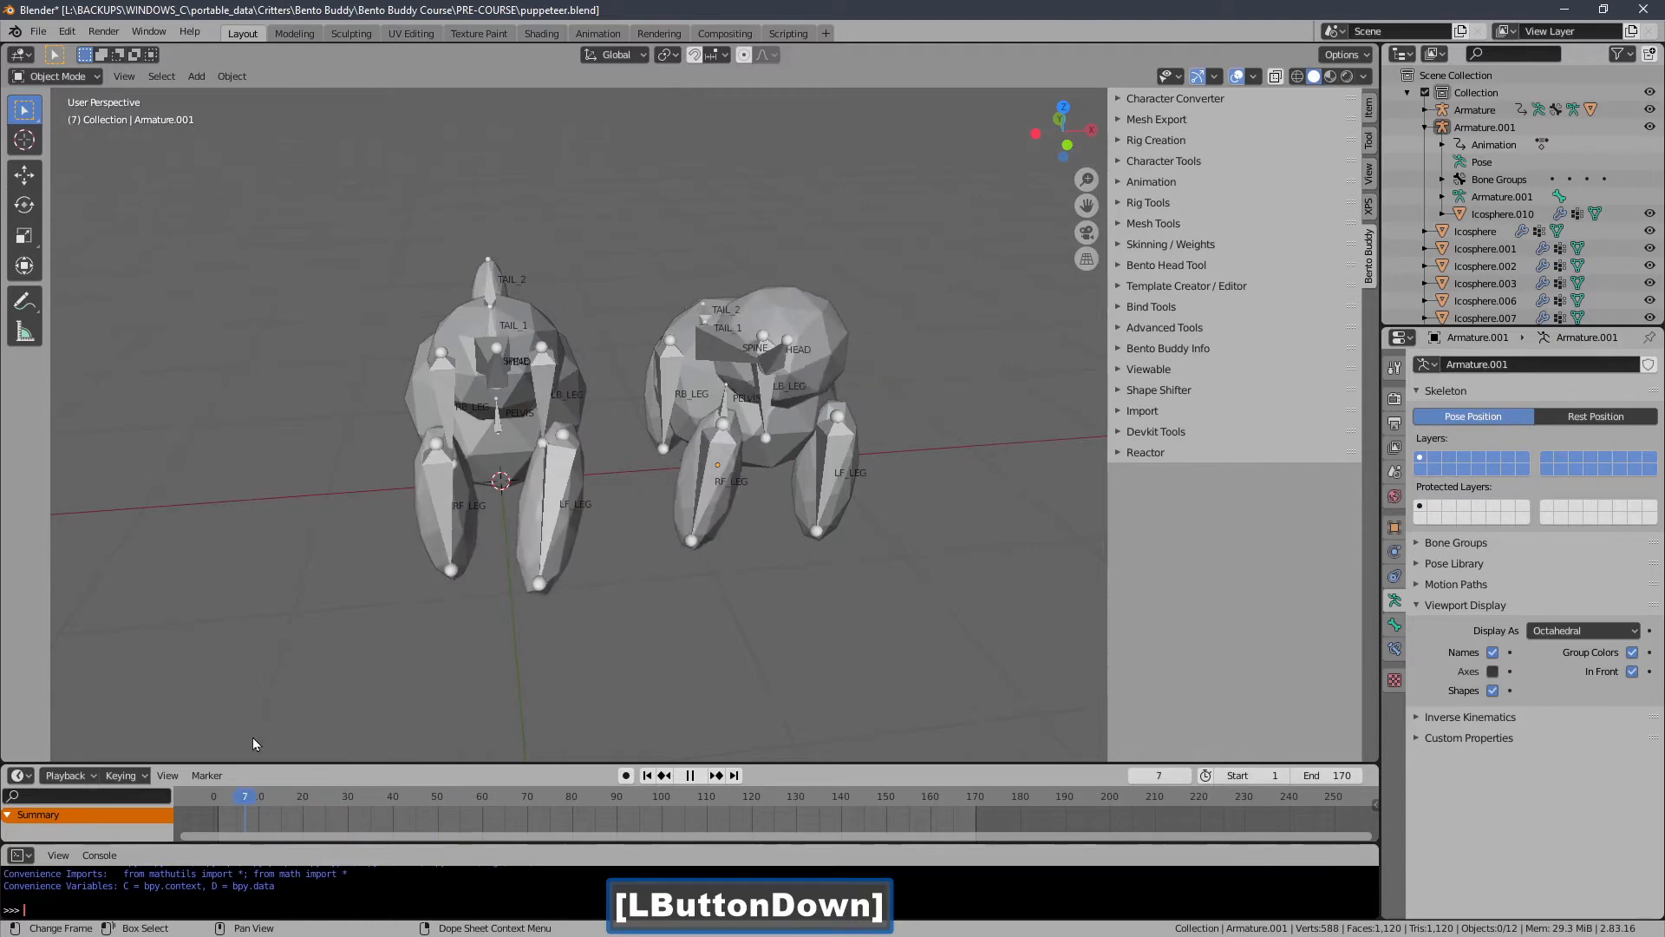
Scrub through the animation and inspect the two animated creature rigs and their meshes.
middle_drag(321, 737, 436, 493)
drag(296, 795, 339, 795)
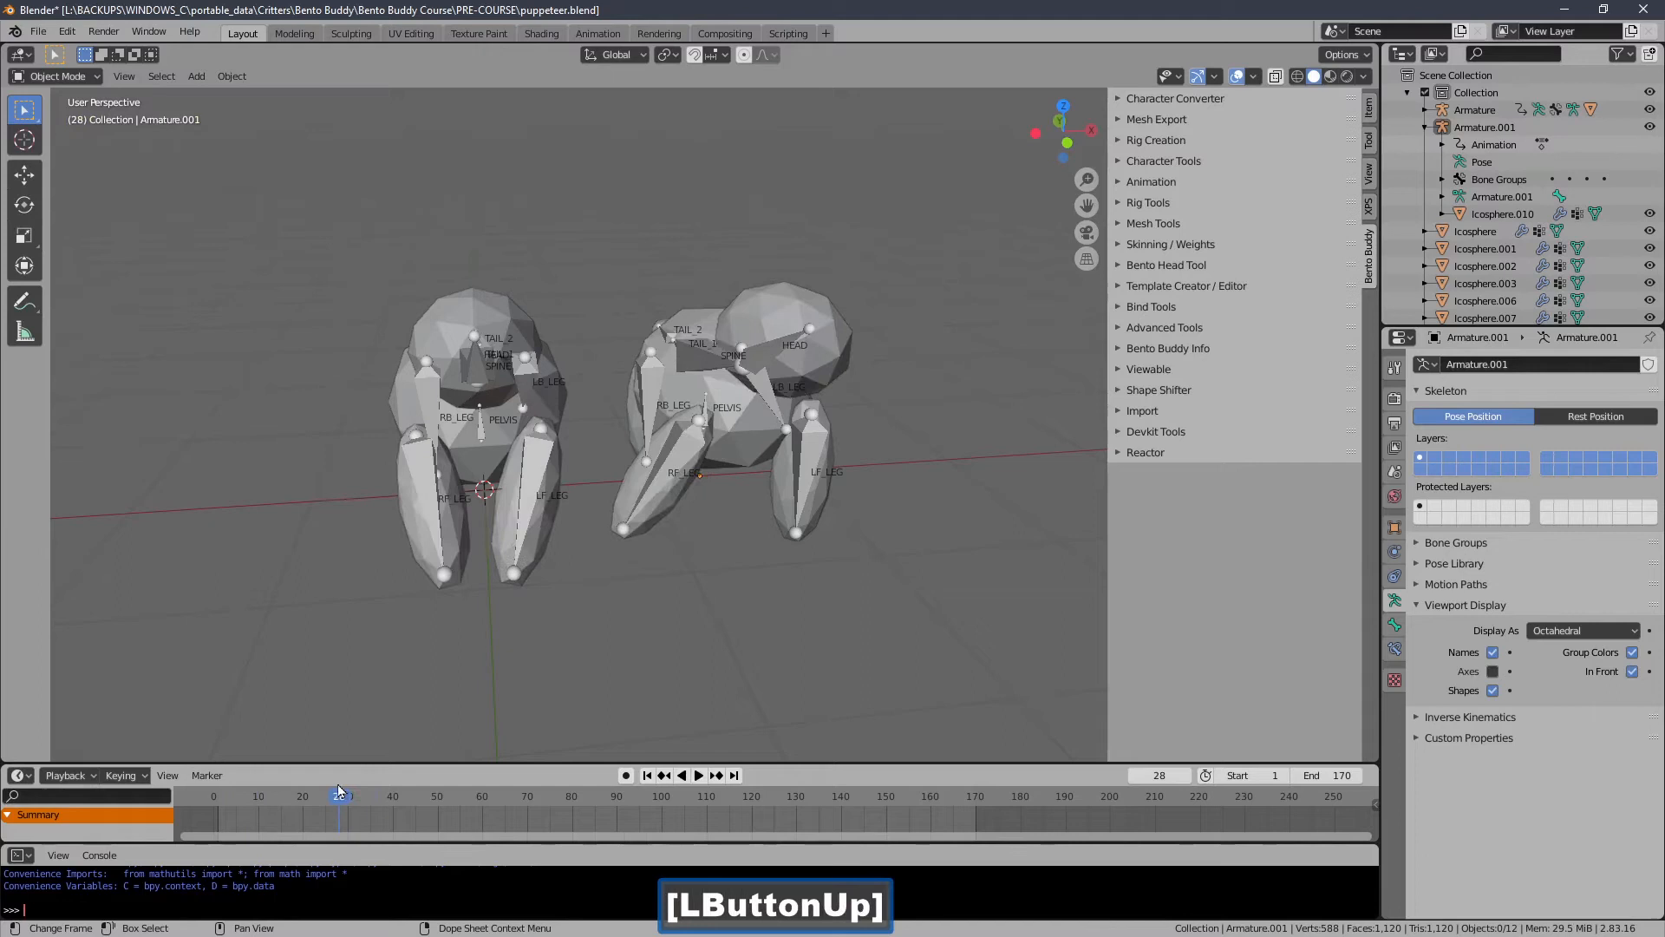
click(445, 487)
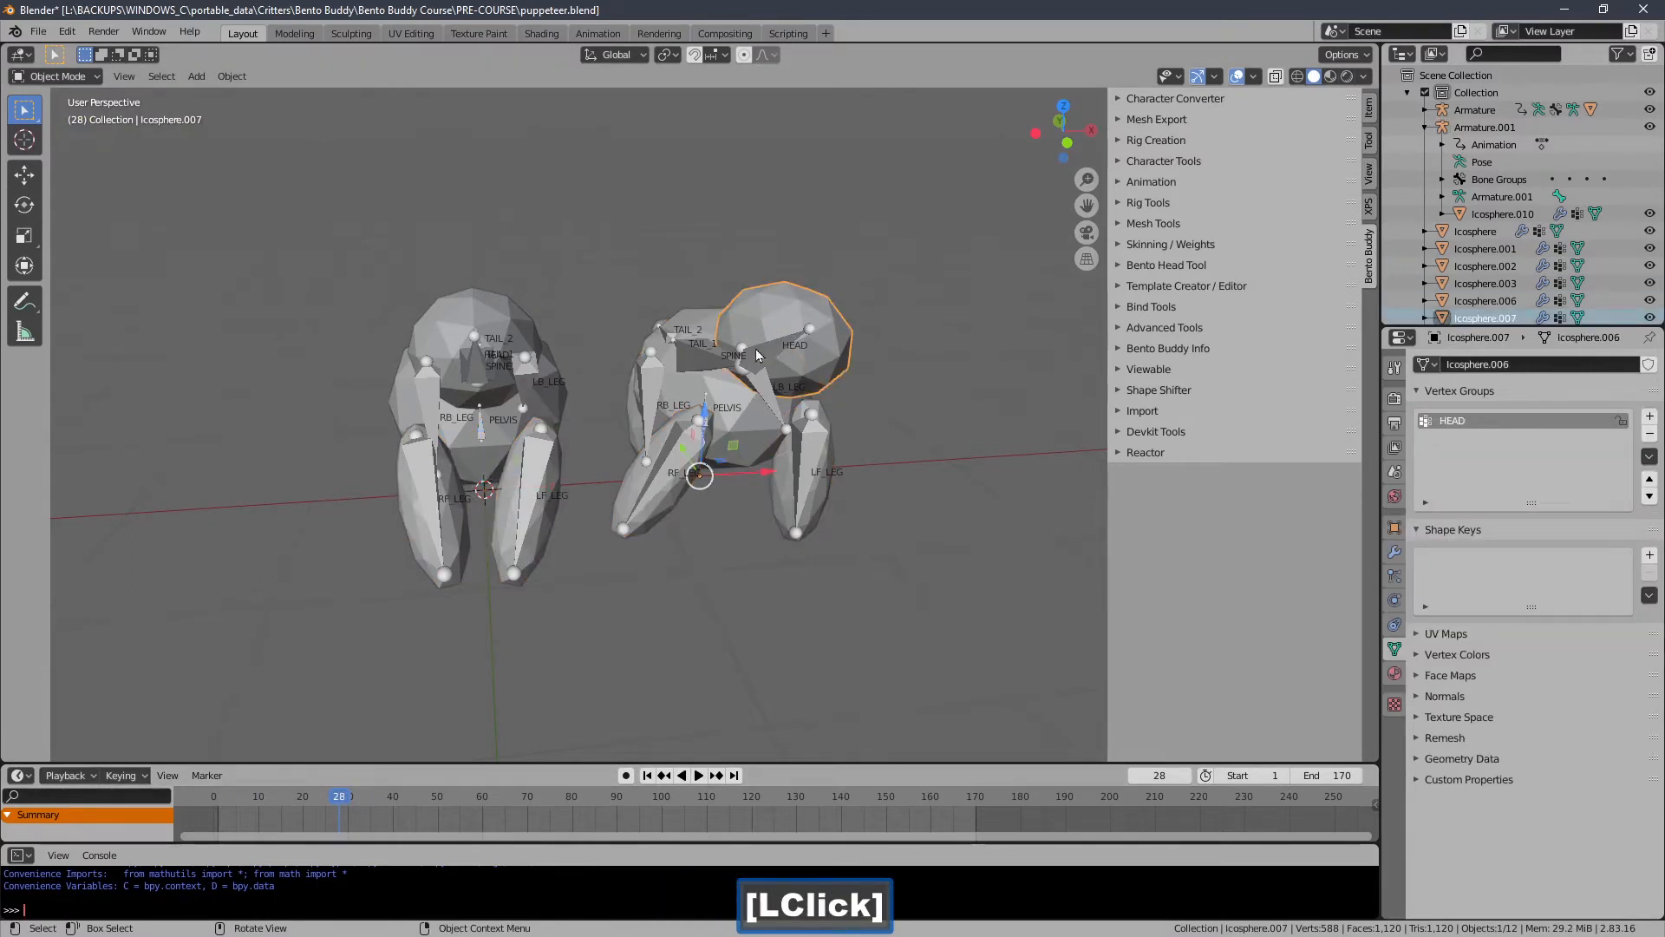
click(652, 415)
middle_drag(653, 416, 571, 401)
click(429, 431)
click(416, 451)
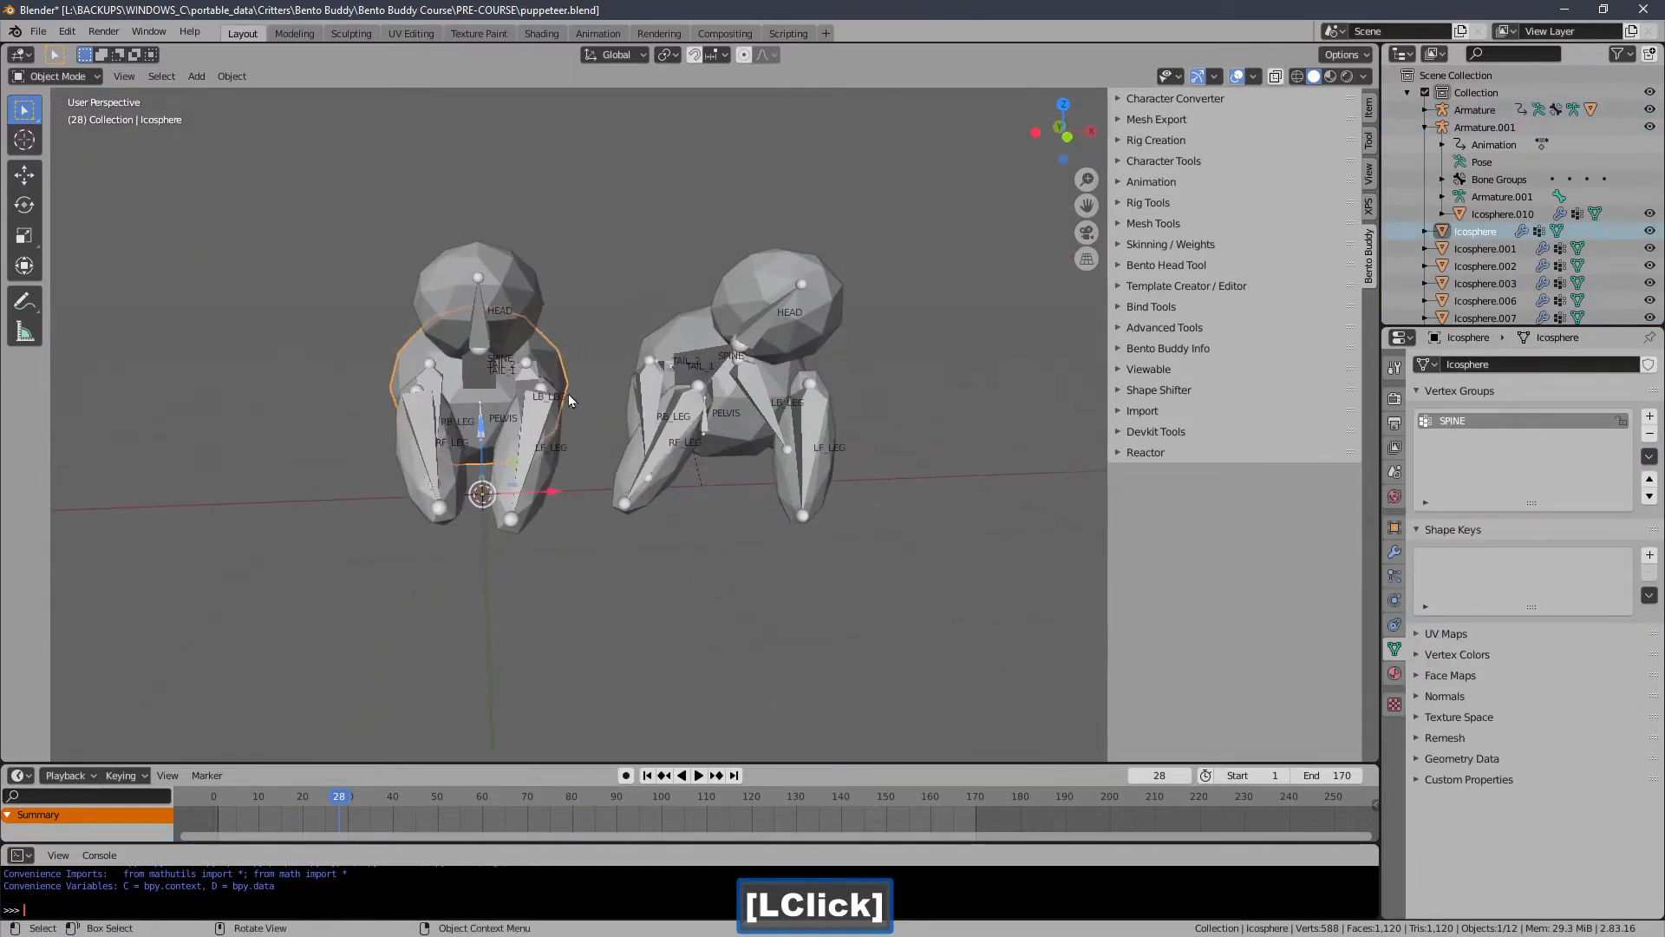
drag(399, 795, 415, 795)
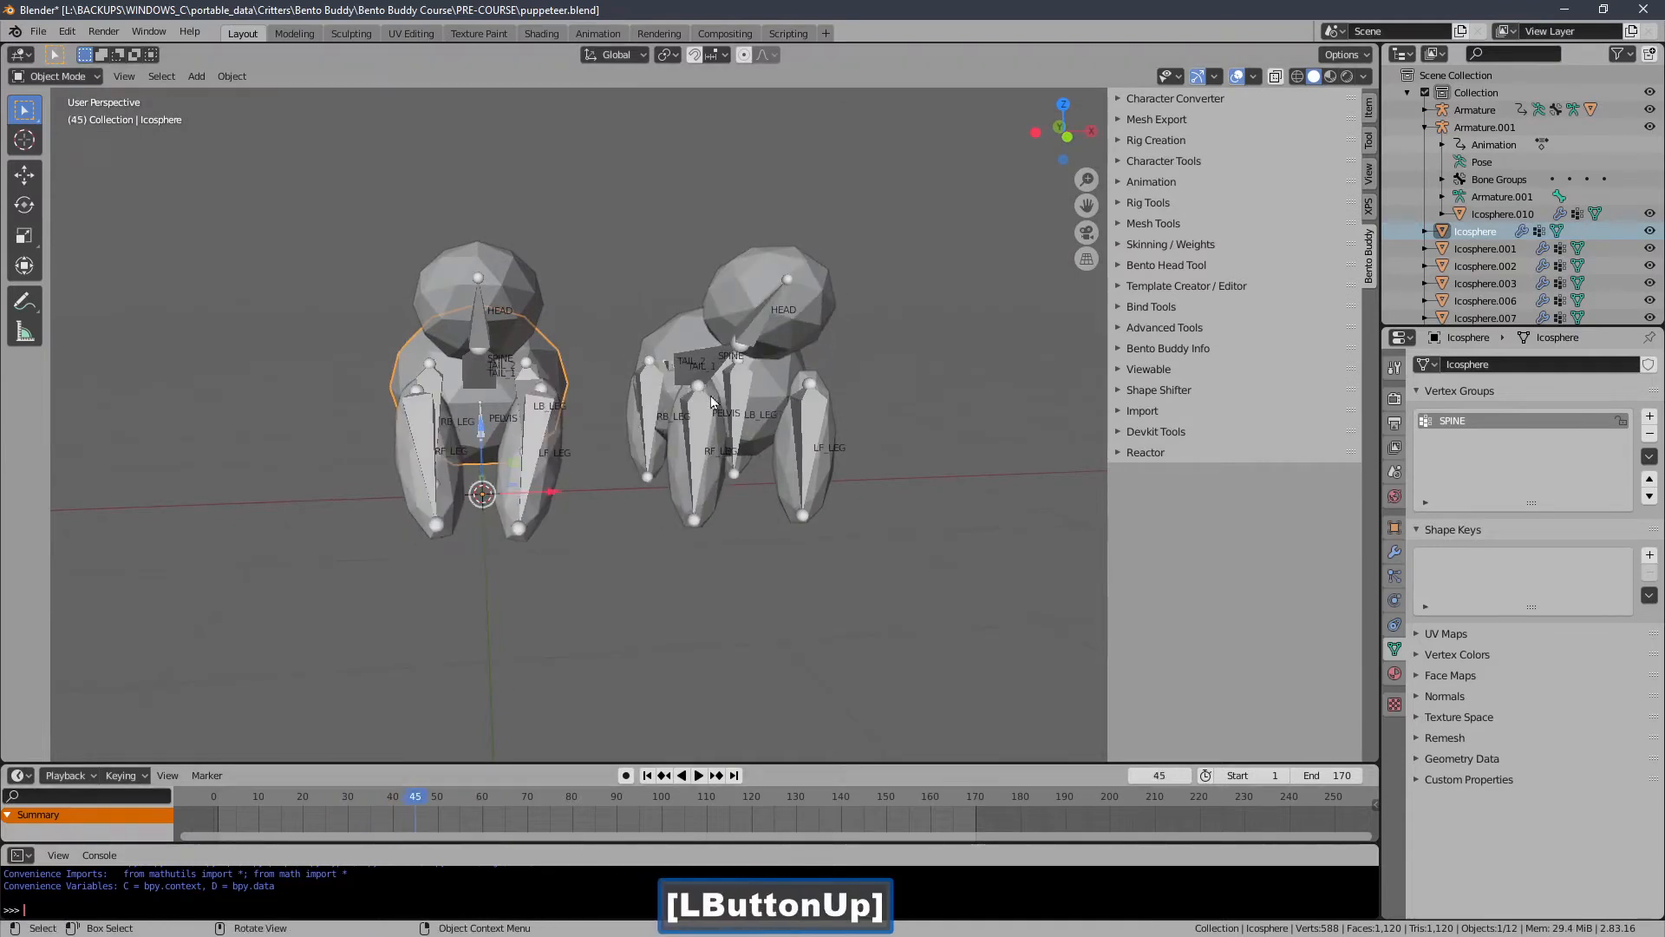
click(709, 423)
middle_drag(709, 423, 663, 465)
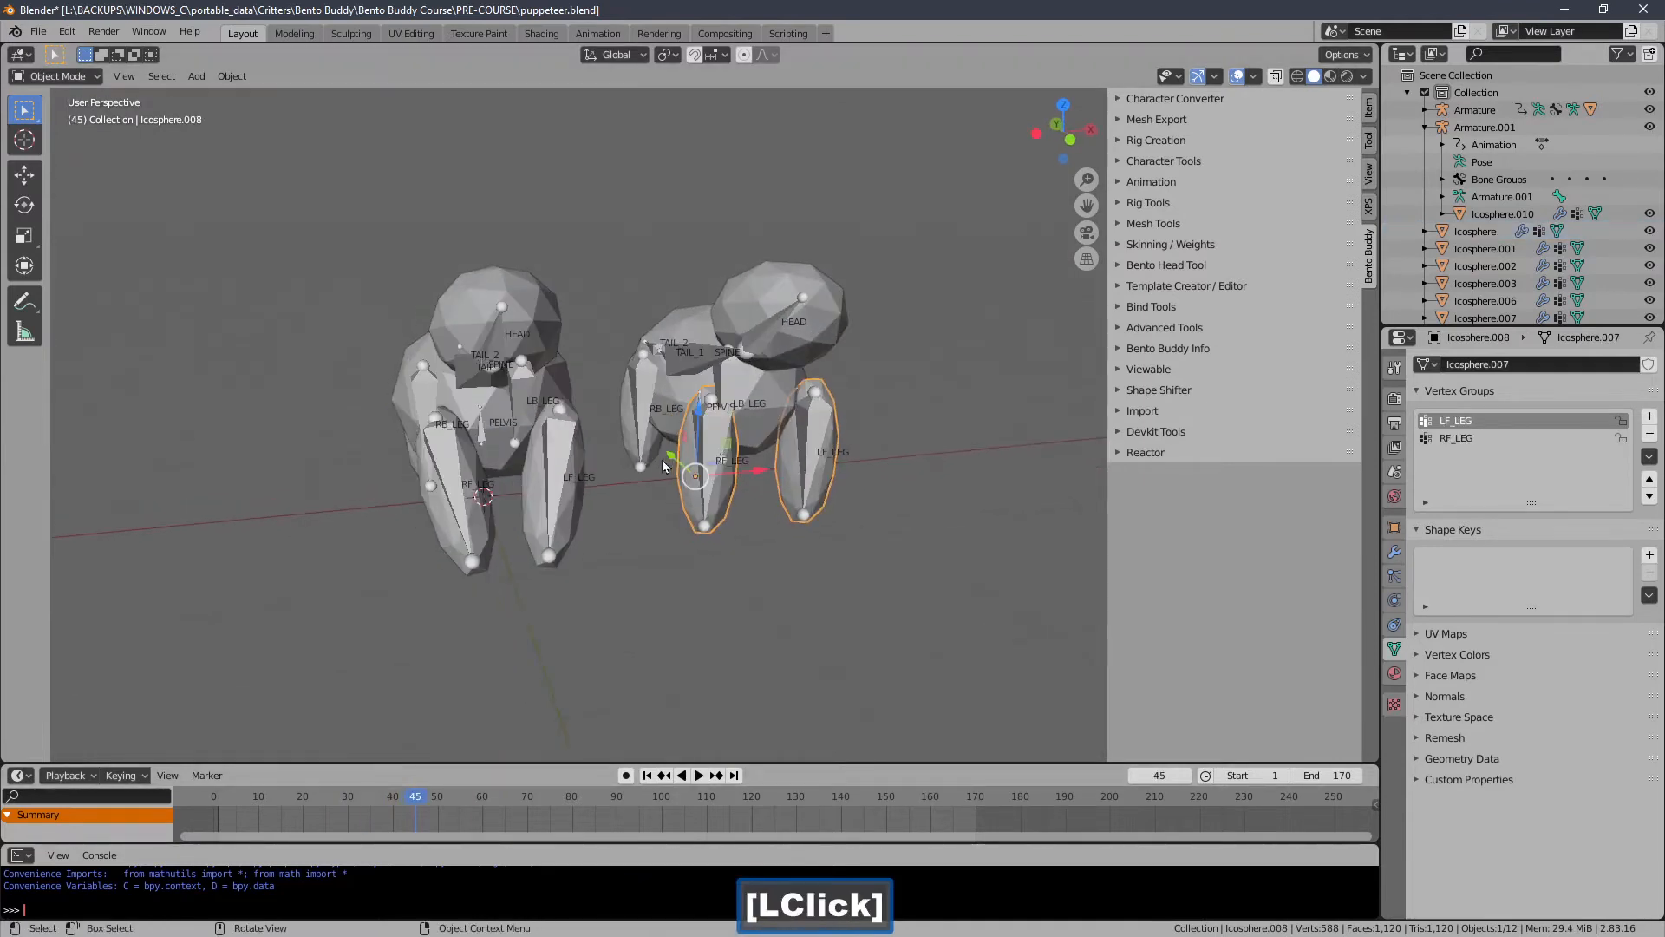
click(549, 483)
mouse_move(549, 483)
middle_down()
mouse_move(579, 451)
mouse_move(564, 446)
mouse_move(568, 463)
middle_up()
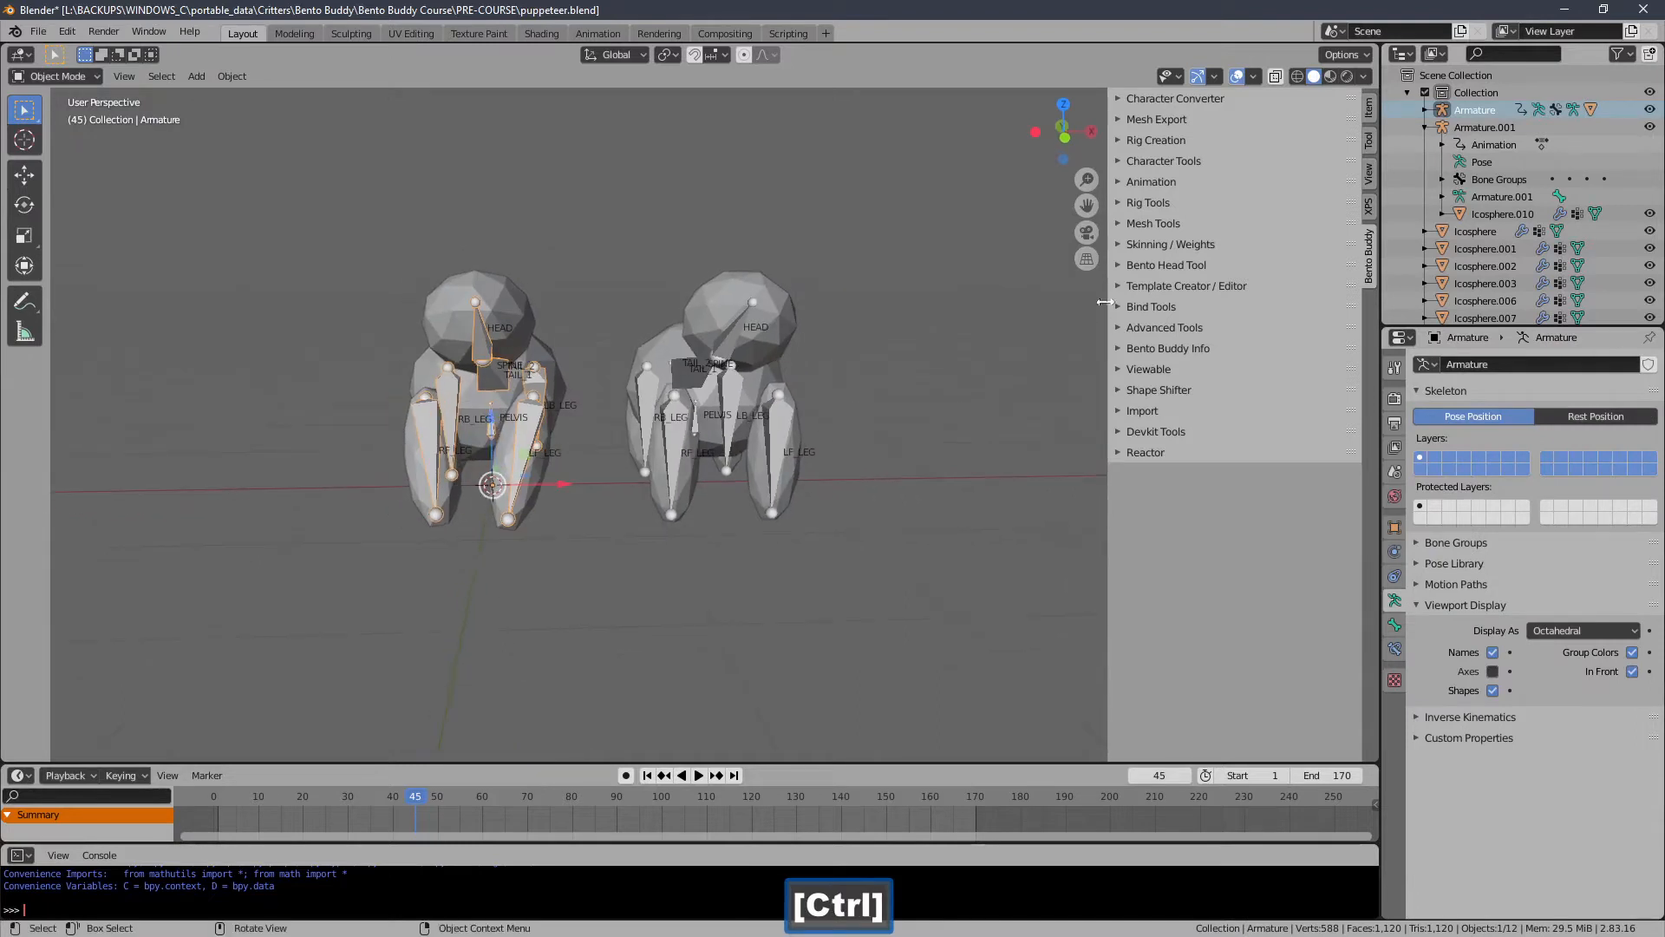
Open the Puppeteer tools in the Shape Shifter section of the Bento Buddy panel.
click(1133, 286)
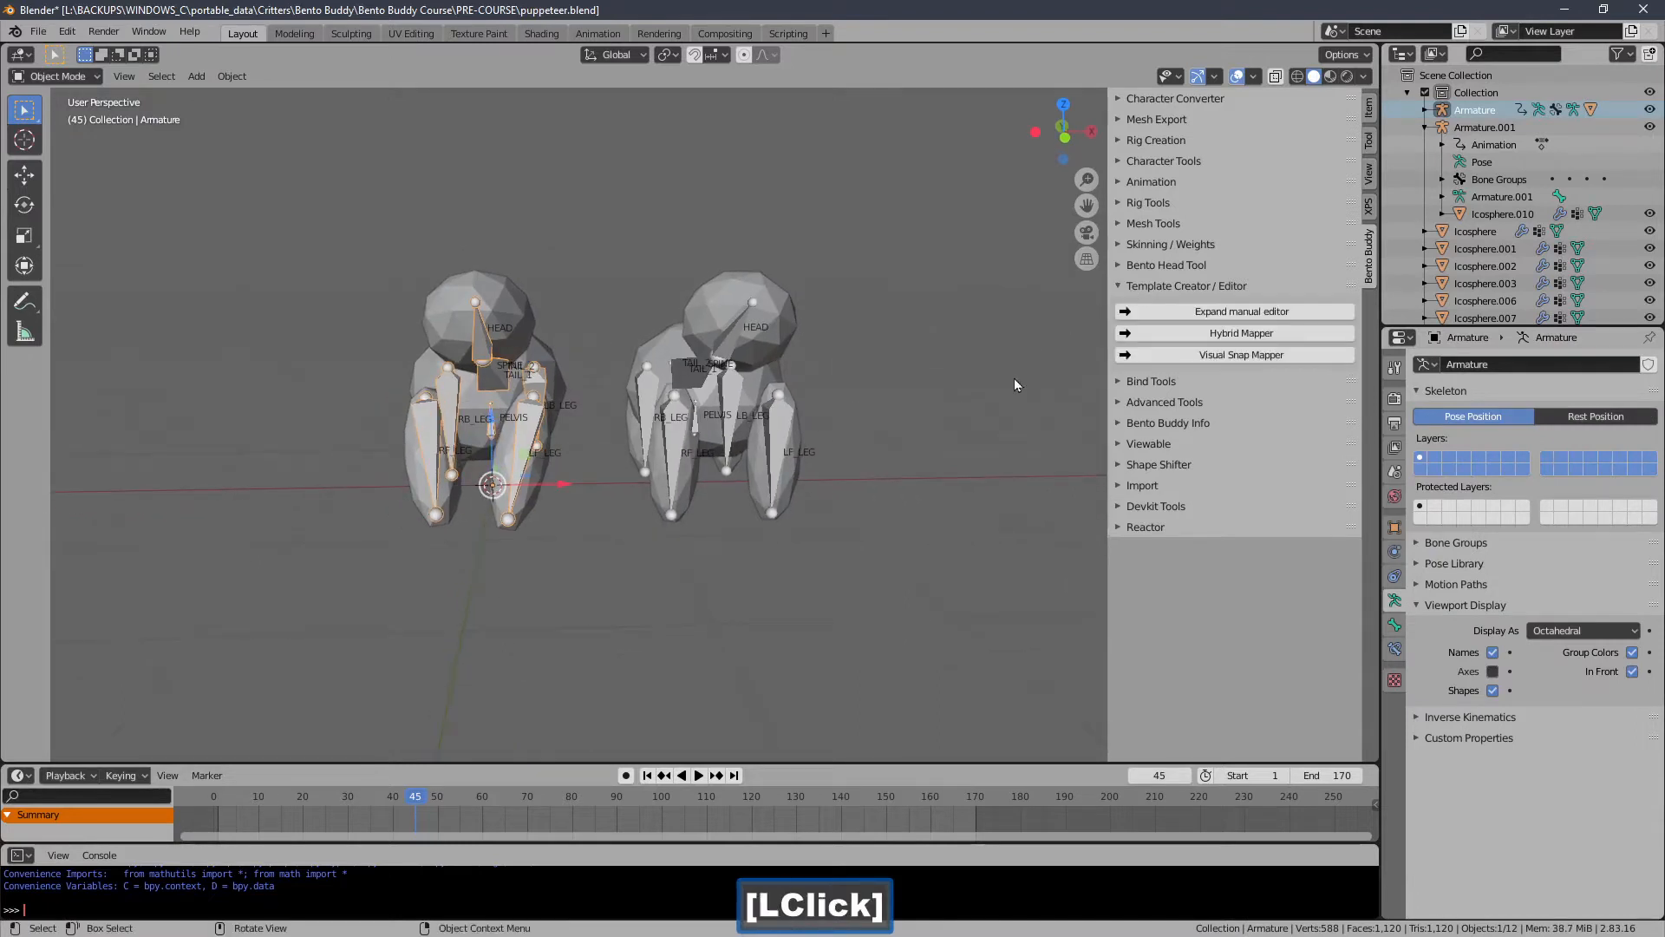
click(1142, 289)
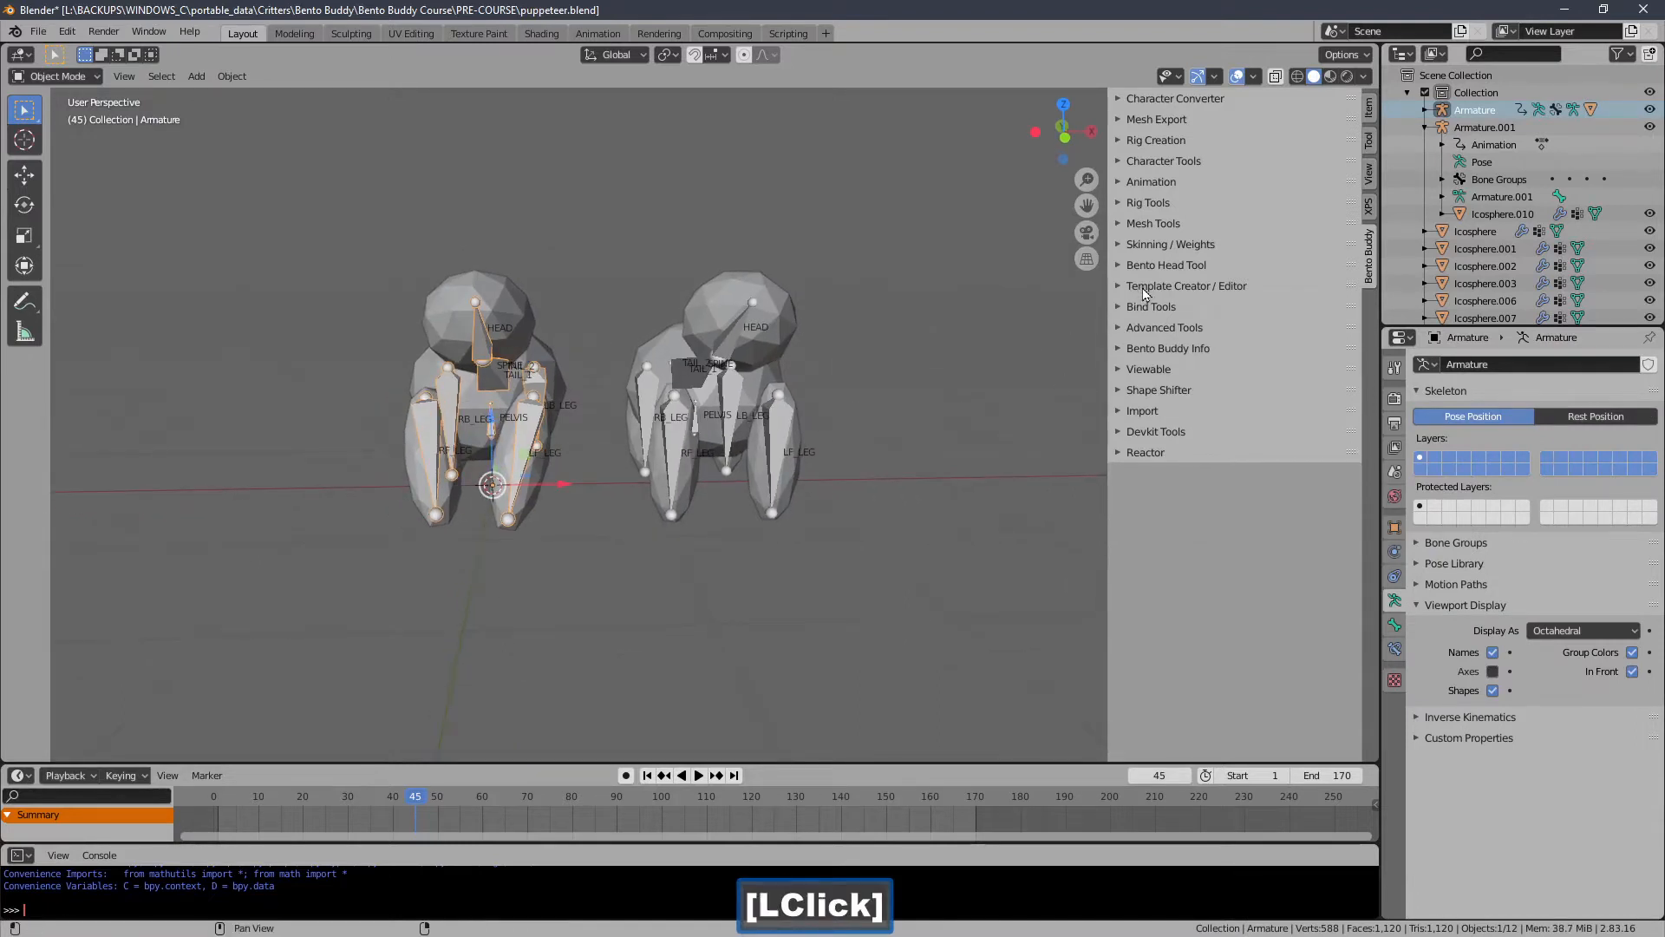
click(1136, 392)
click(1242, 502)
shift+middle_drag(1006, 524, 996, 516)
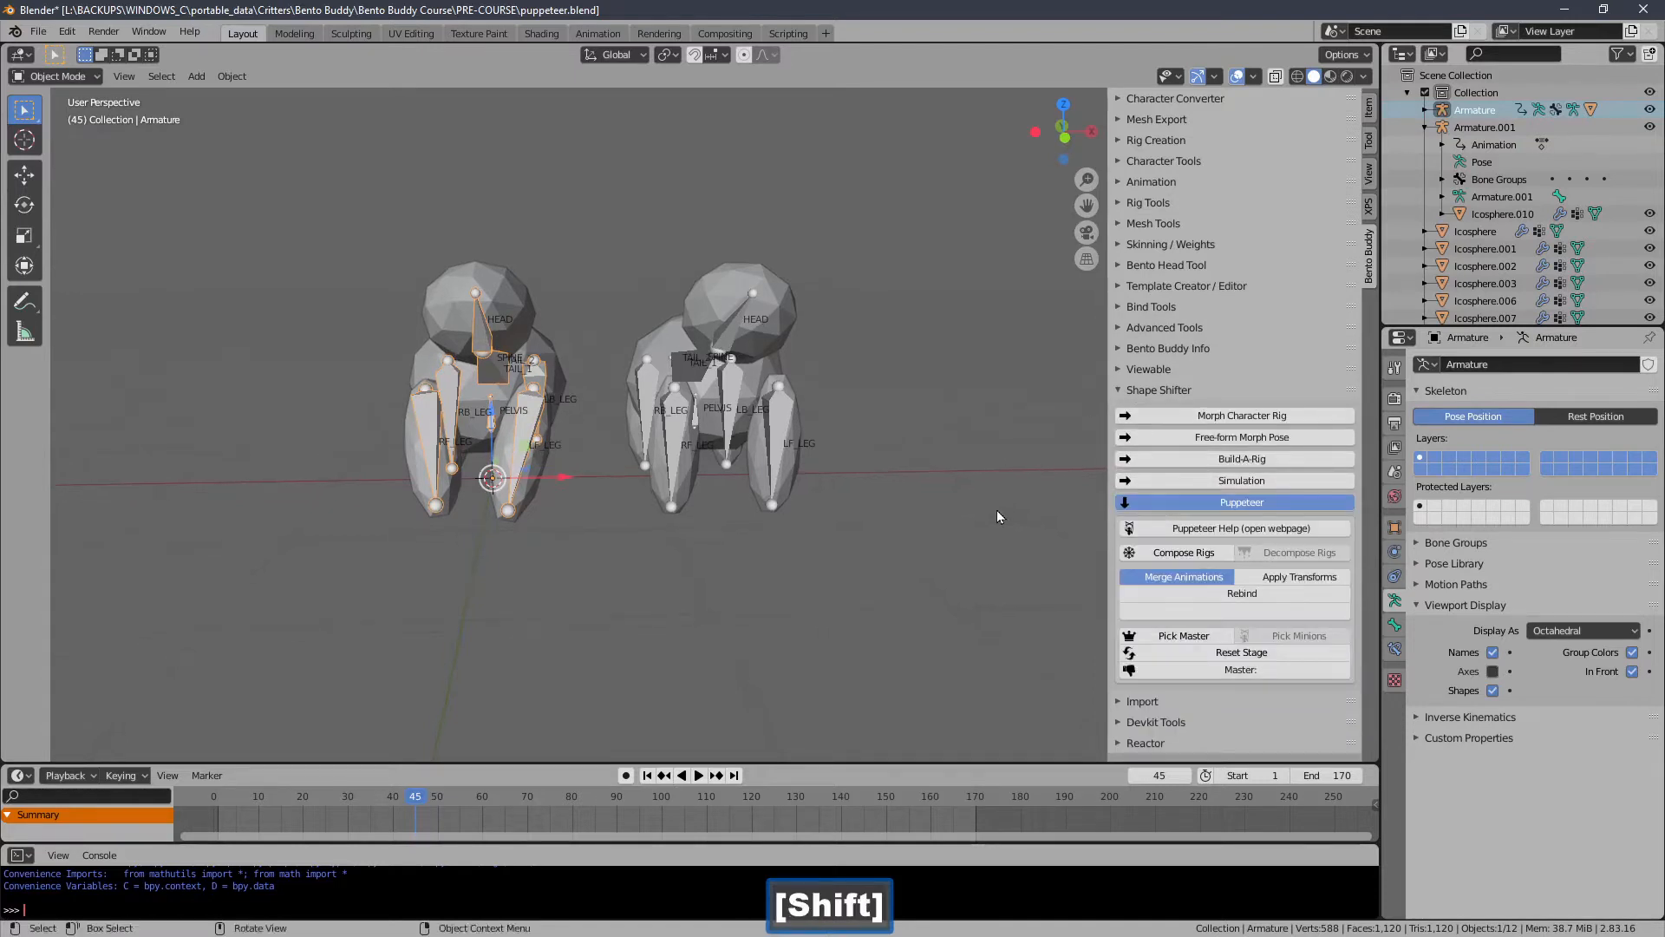
Select all objects in the scene and try Compose Rigs.
drag(1003, 195, 234, 544)
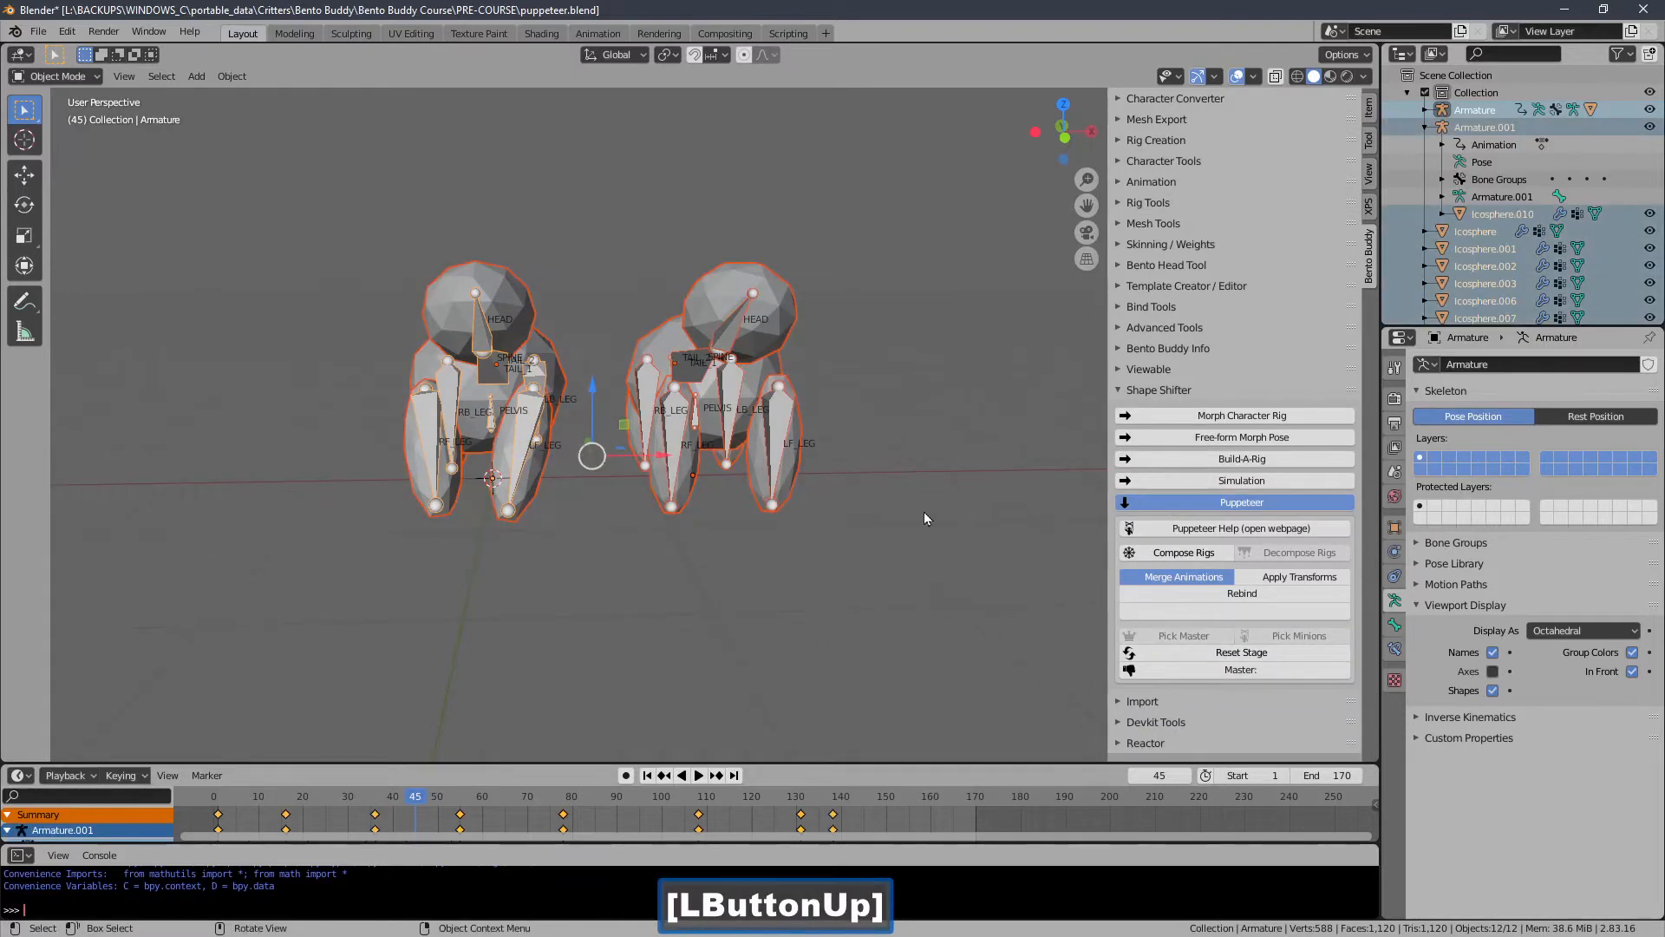
click(1154, 553)
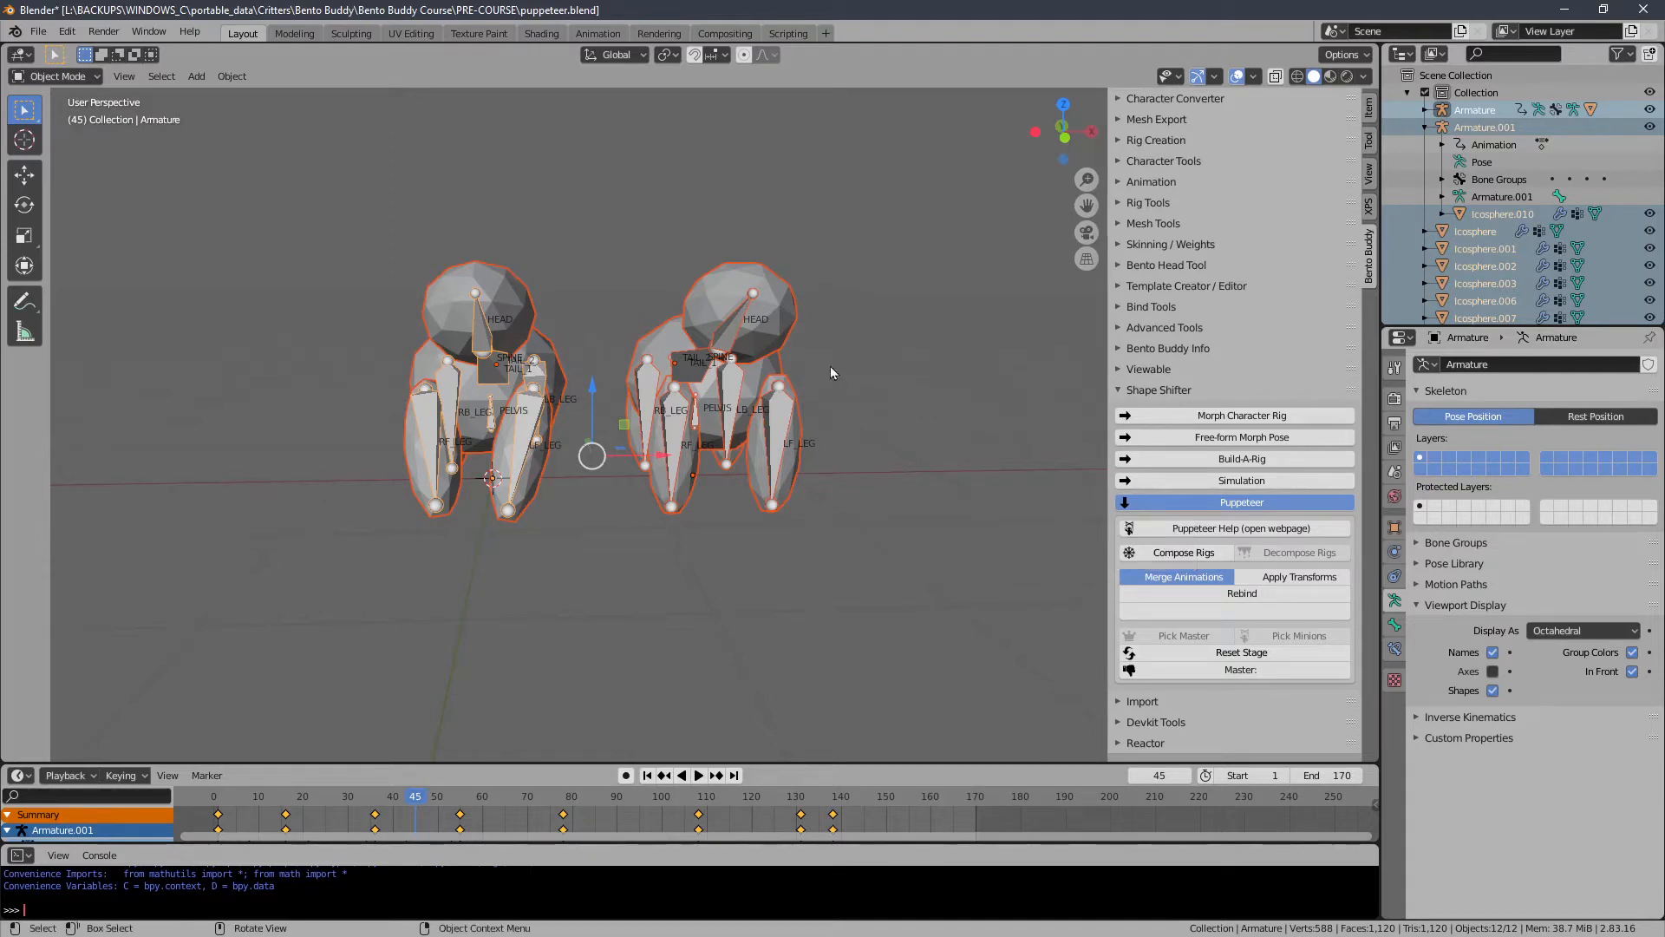
Jump the animation to the first frame and select the first armature.
mouse_move(830, 366)
middle_down()
mouse_move(877, 399)
mouse_move(822, 397)
middle_up()
scroll(835, 406, up, 1)
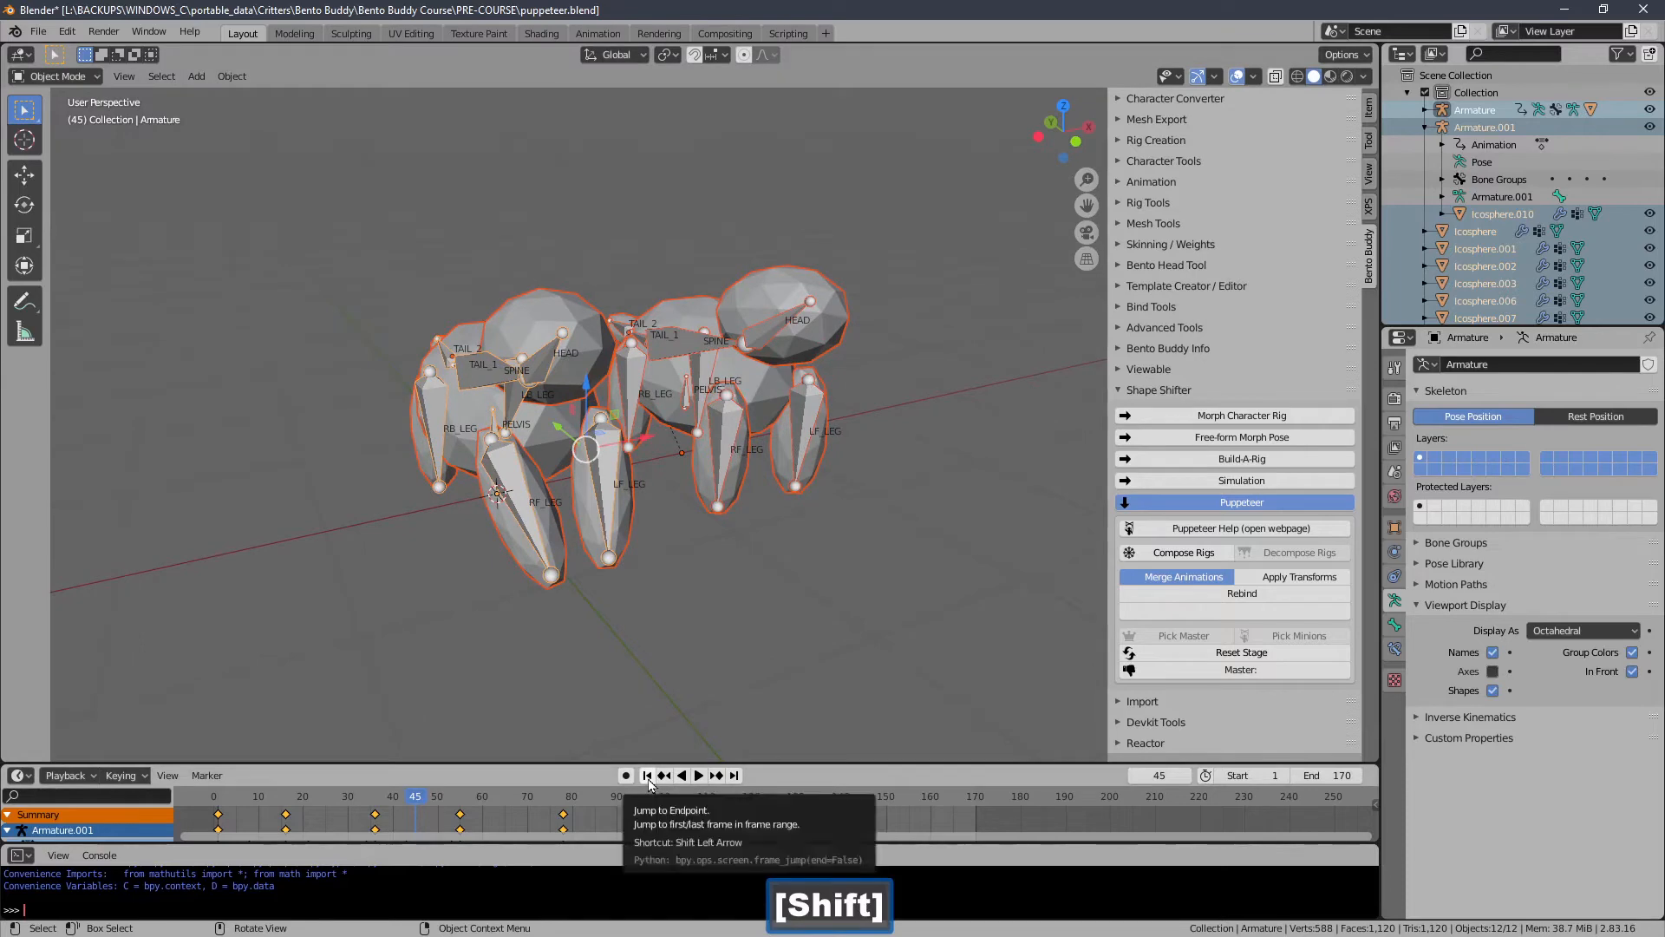
click(646, 775)
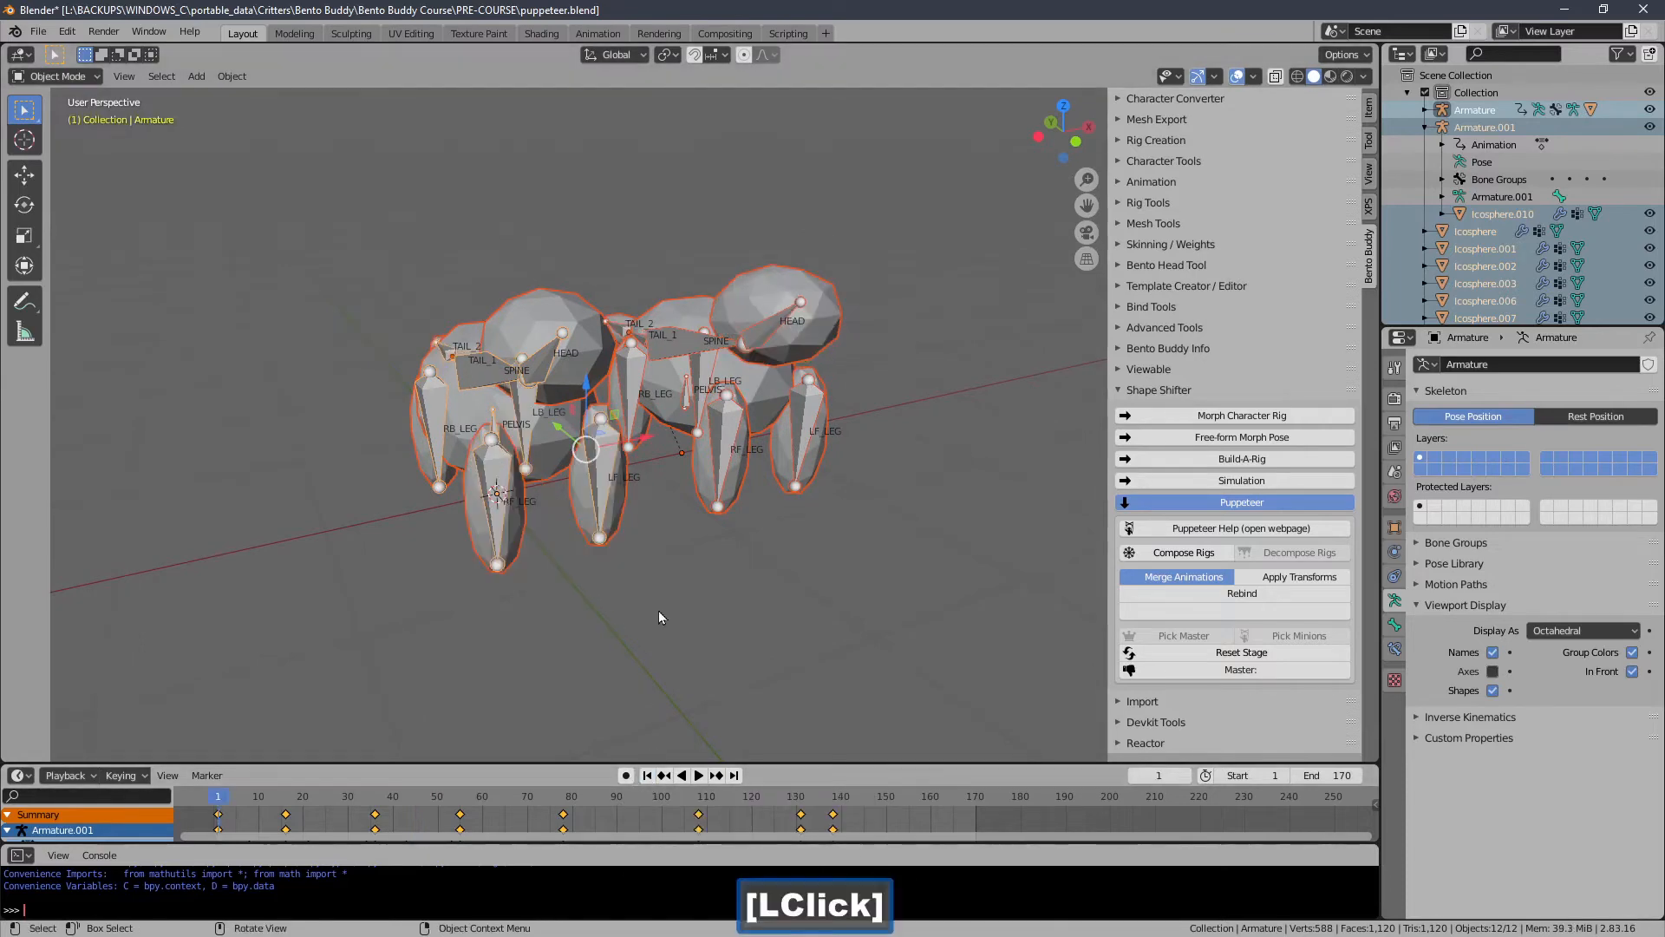
click(658, 610)
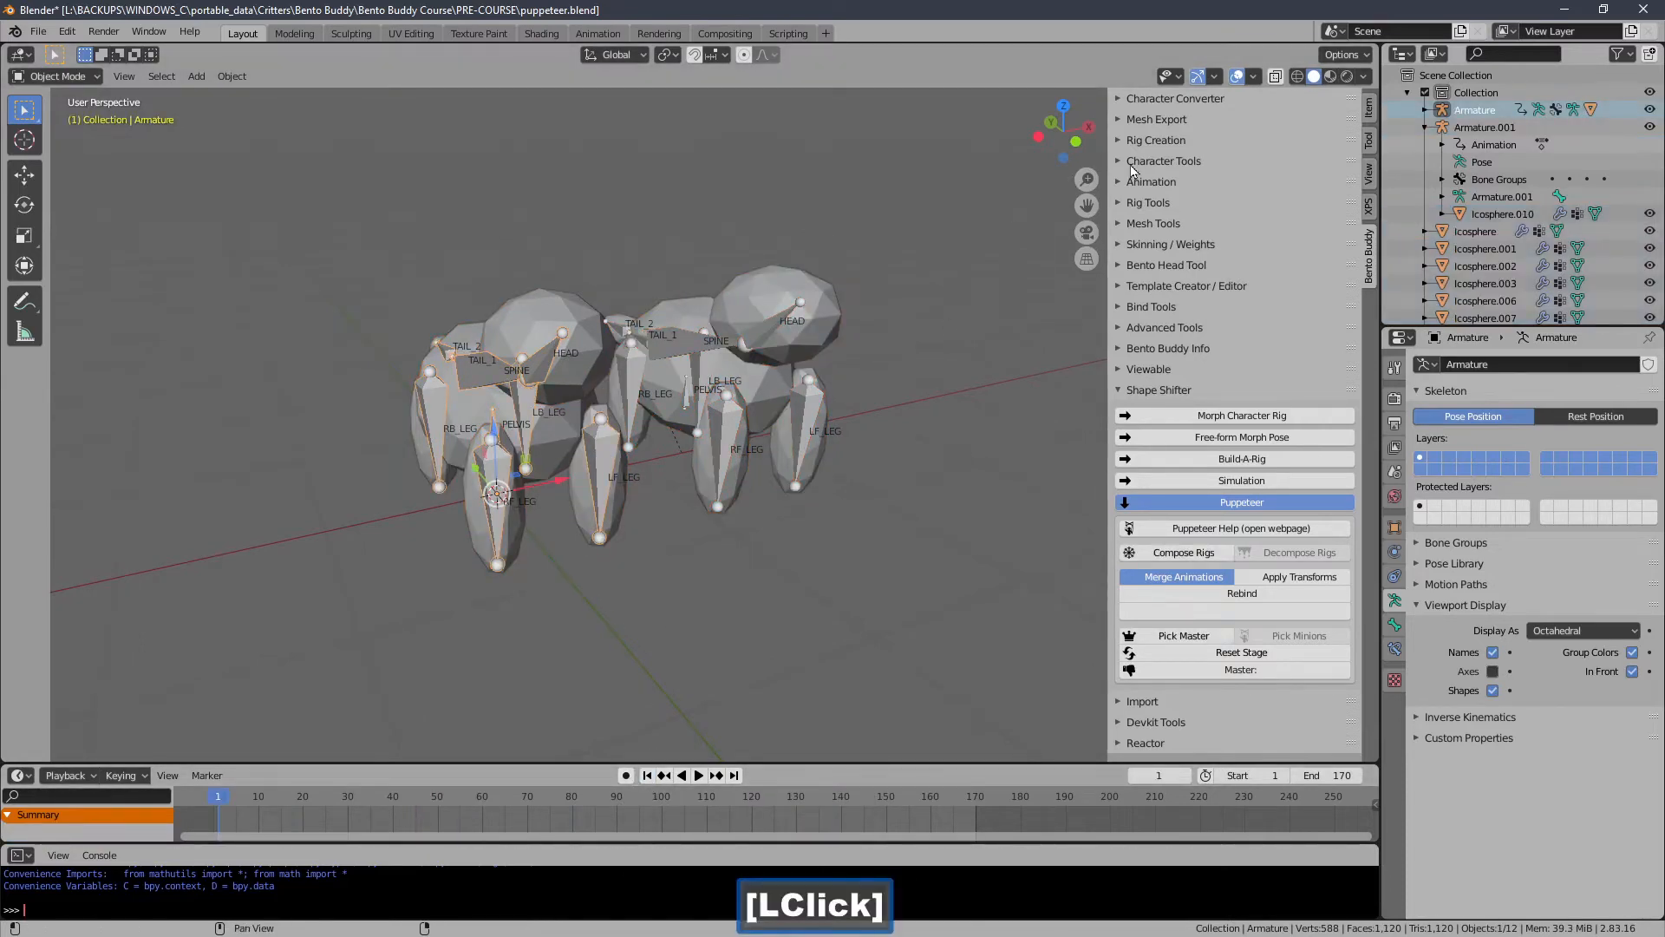
Examine the Retarget Motion options under Character Tools and select the second armature.
click(1157, 162)
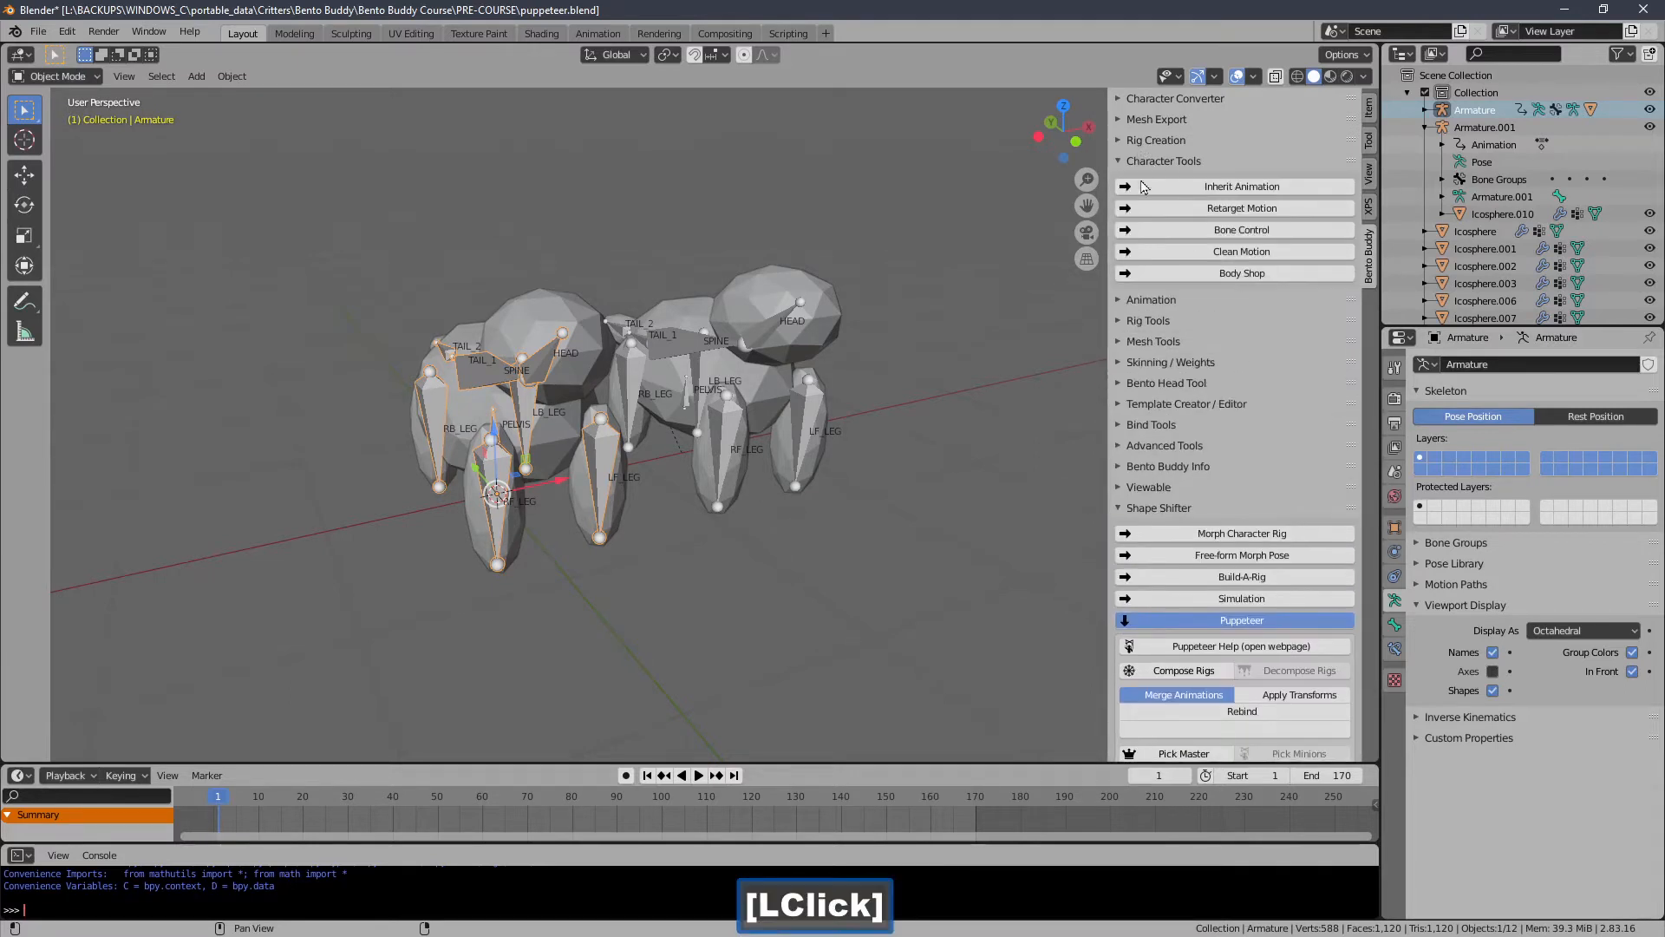
click(1167, 209)
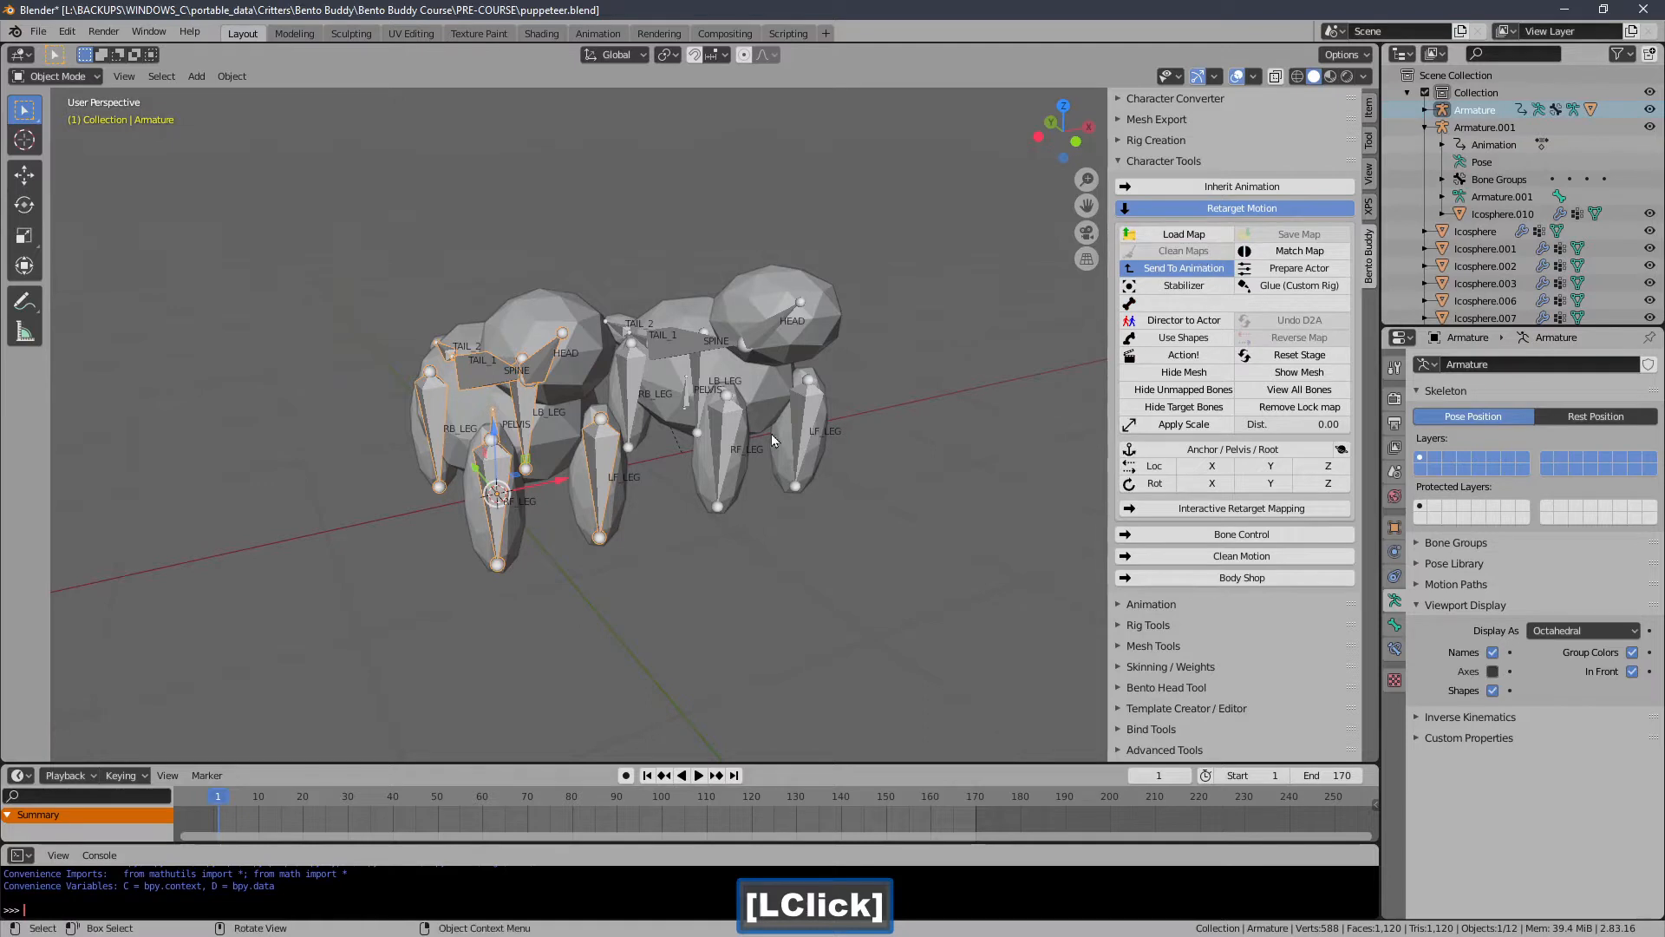
click(728, 442)
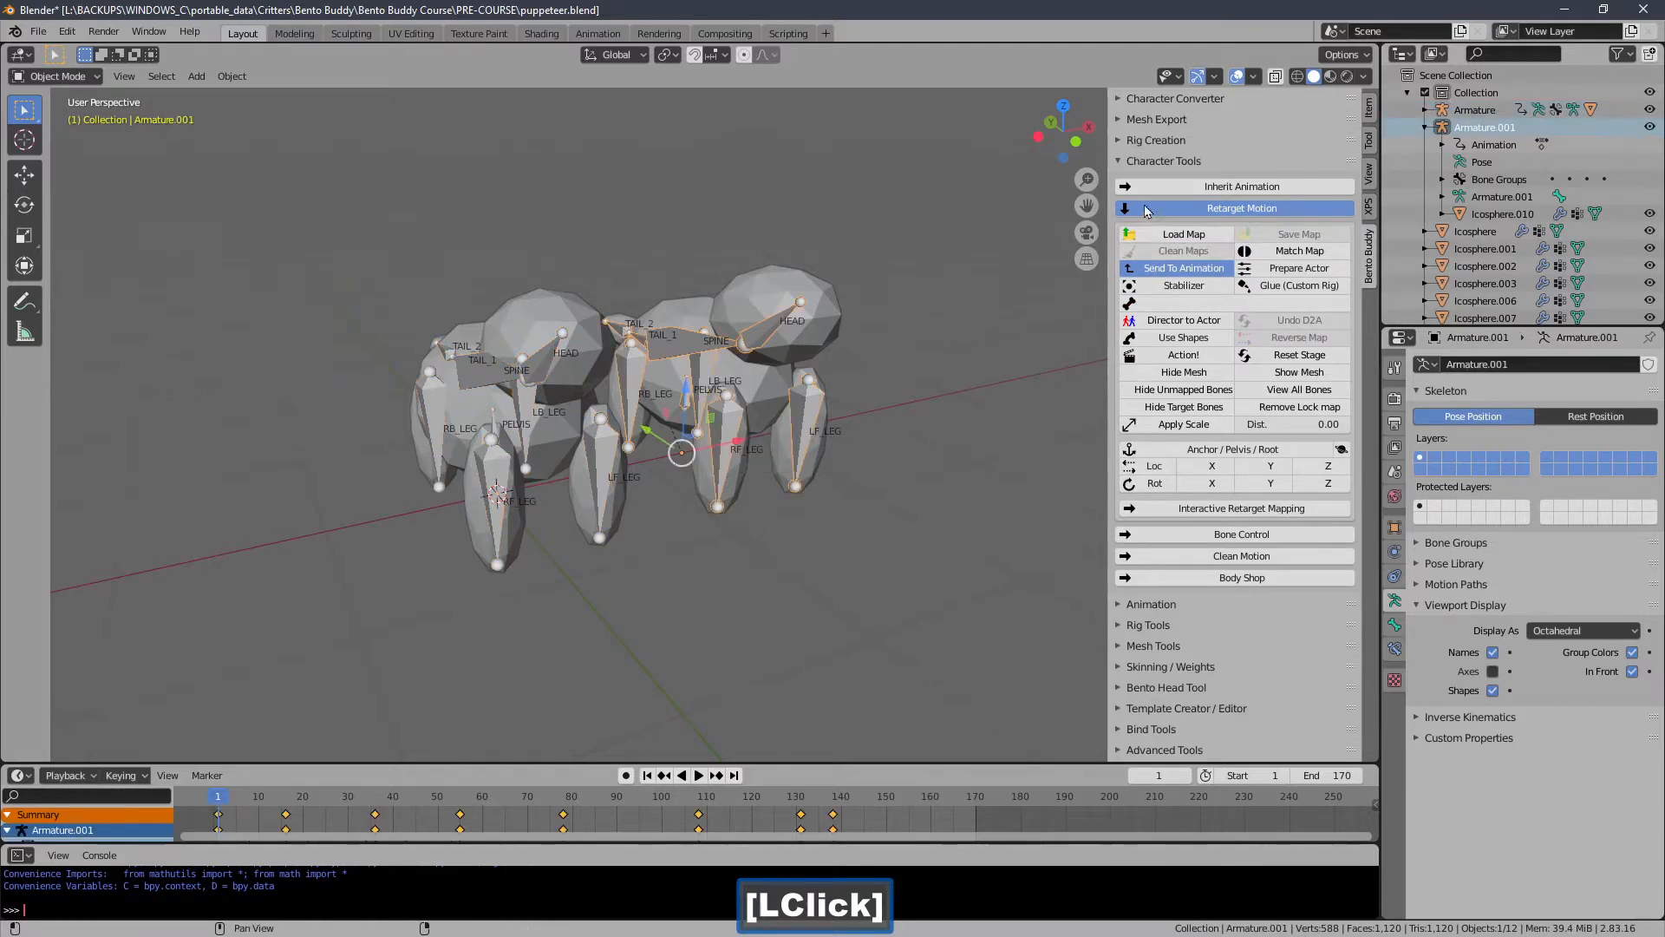
click(1141, 164)
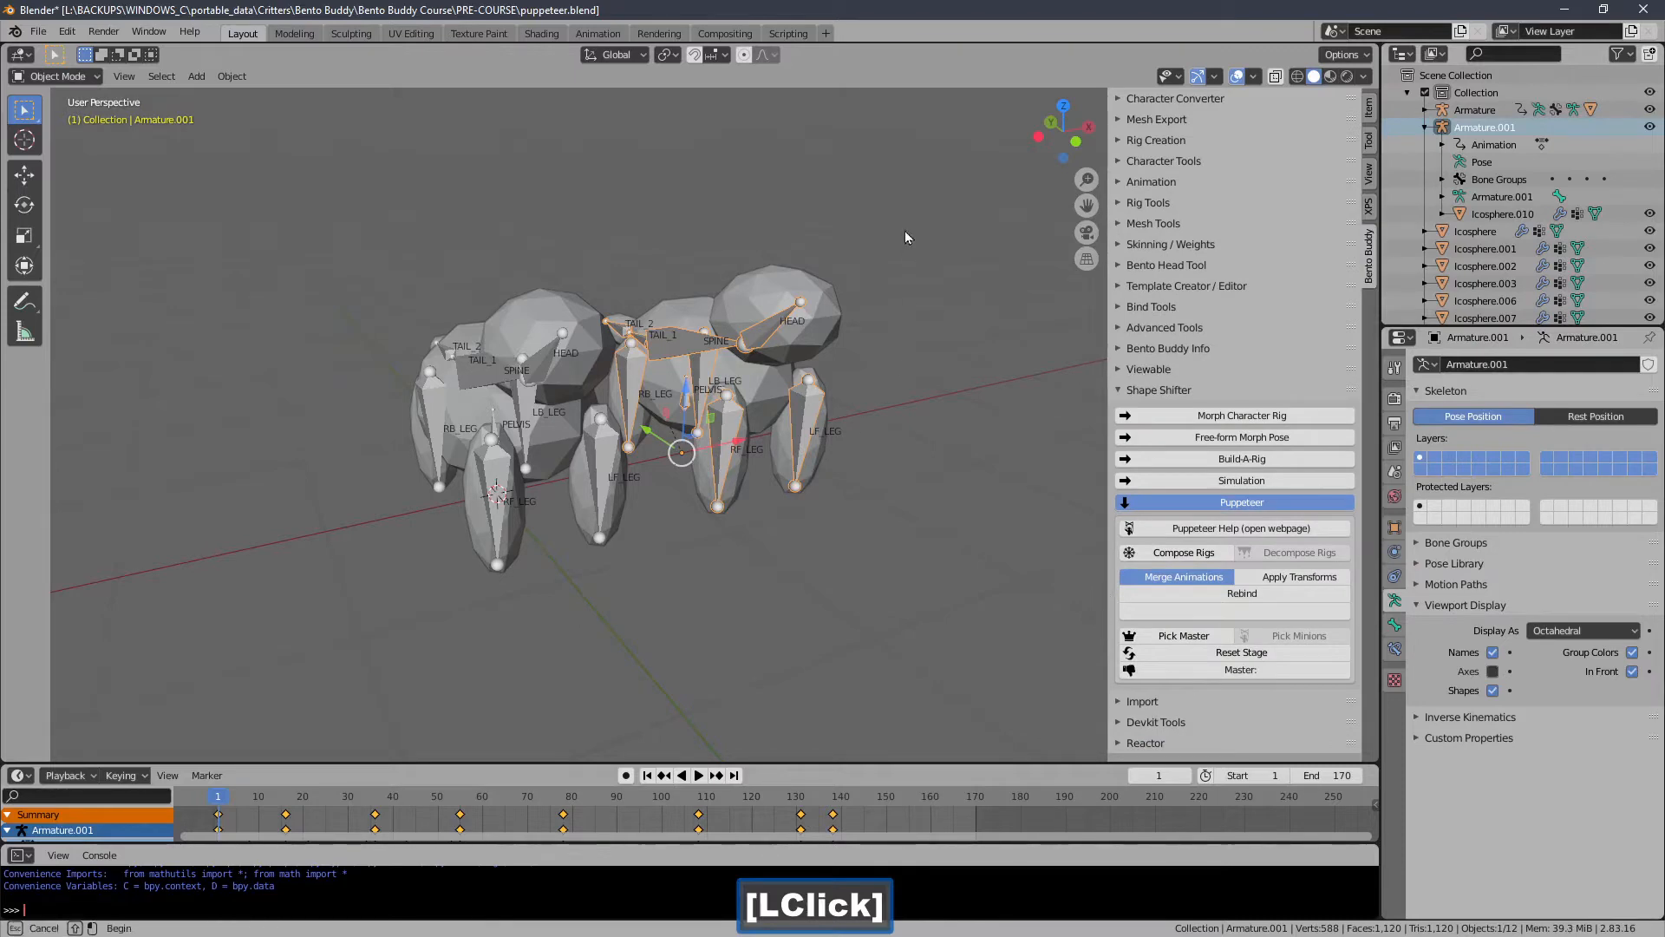
Select all objects and compose the two rigs into one combined map rig.
drag(904, 231, 482, 553)
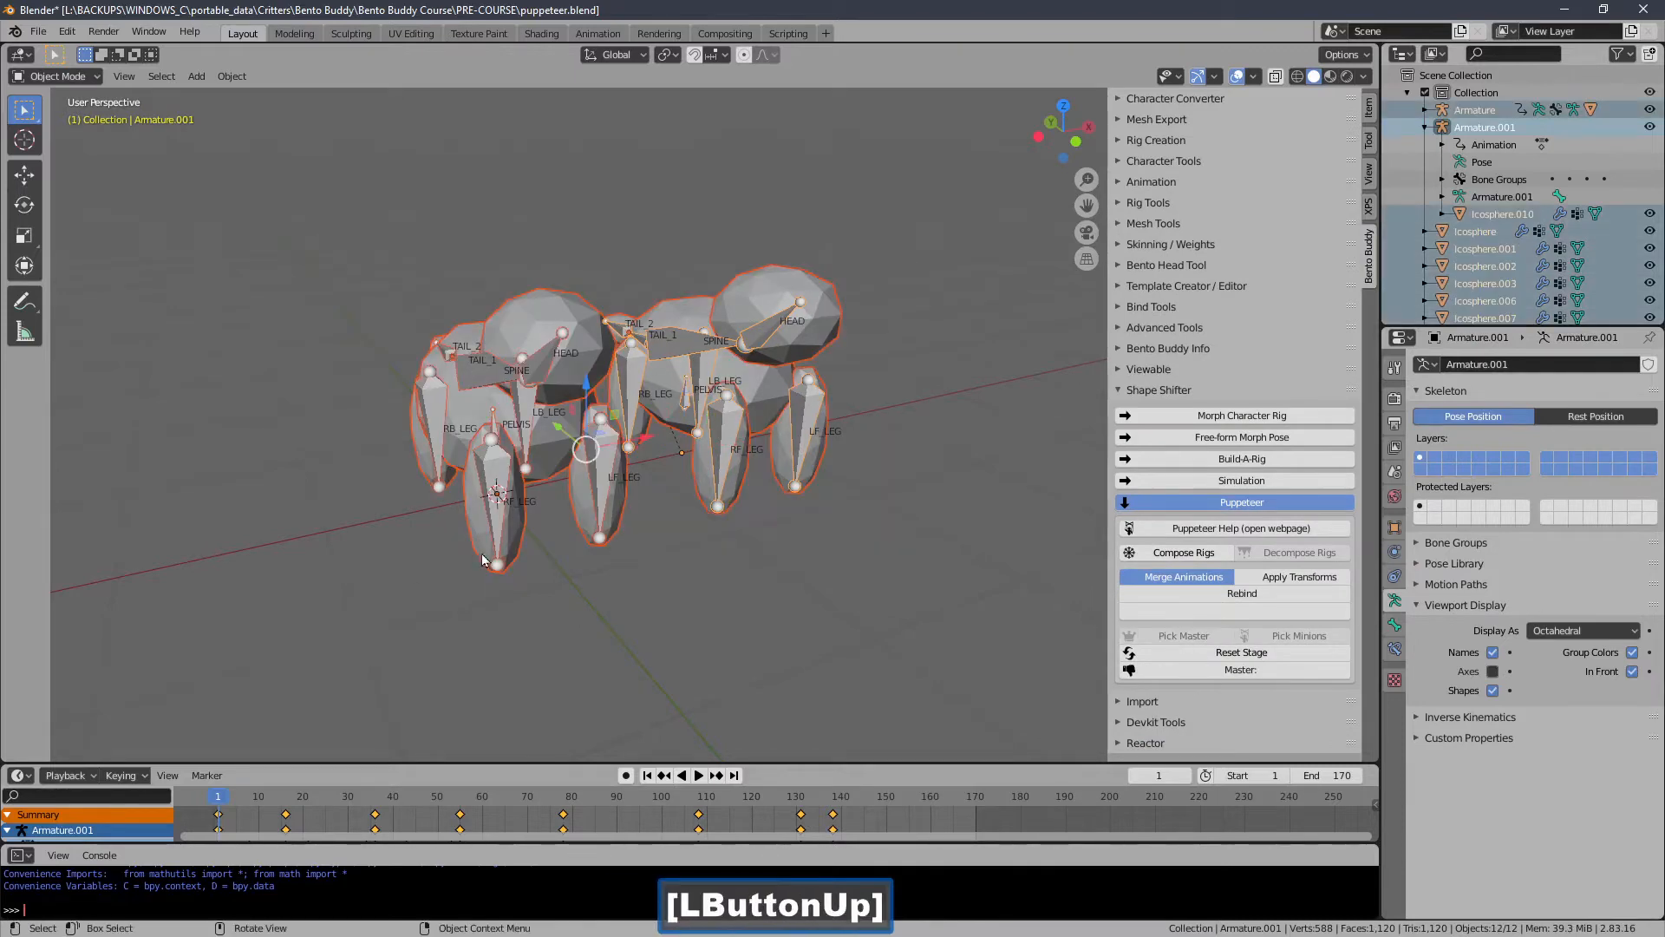
click(1152, 557)
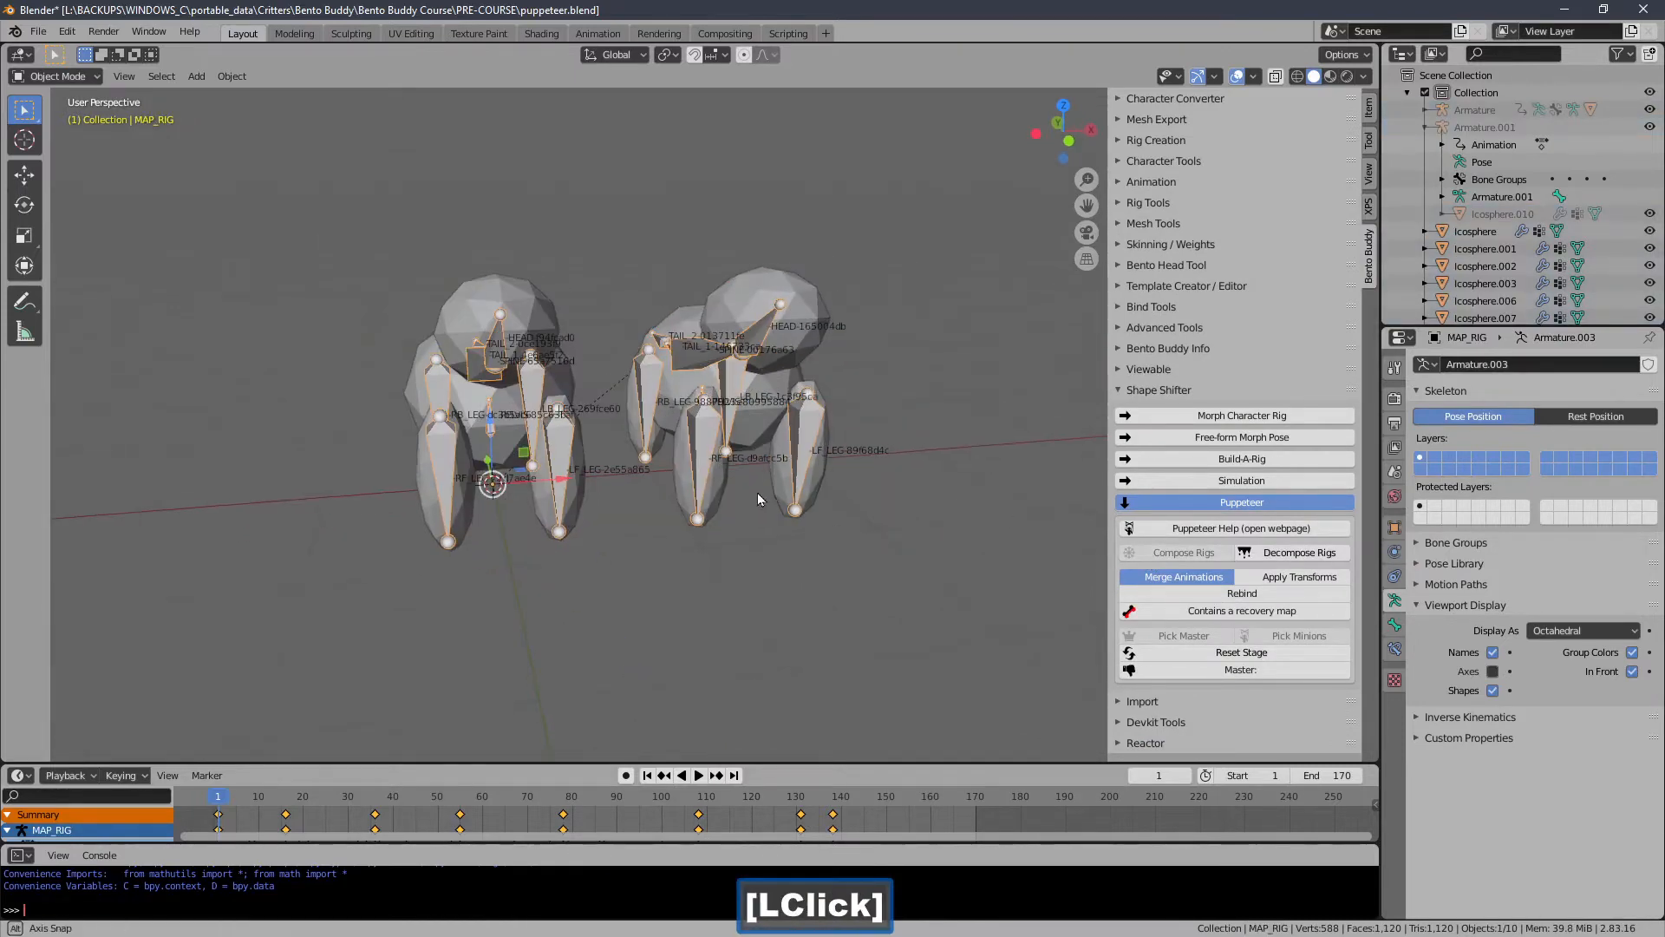
Scrub the timeline and orbit around to review the composed rig's animation.
drag(257, 799, 549, 788)
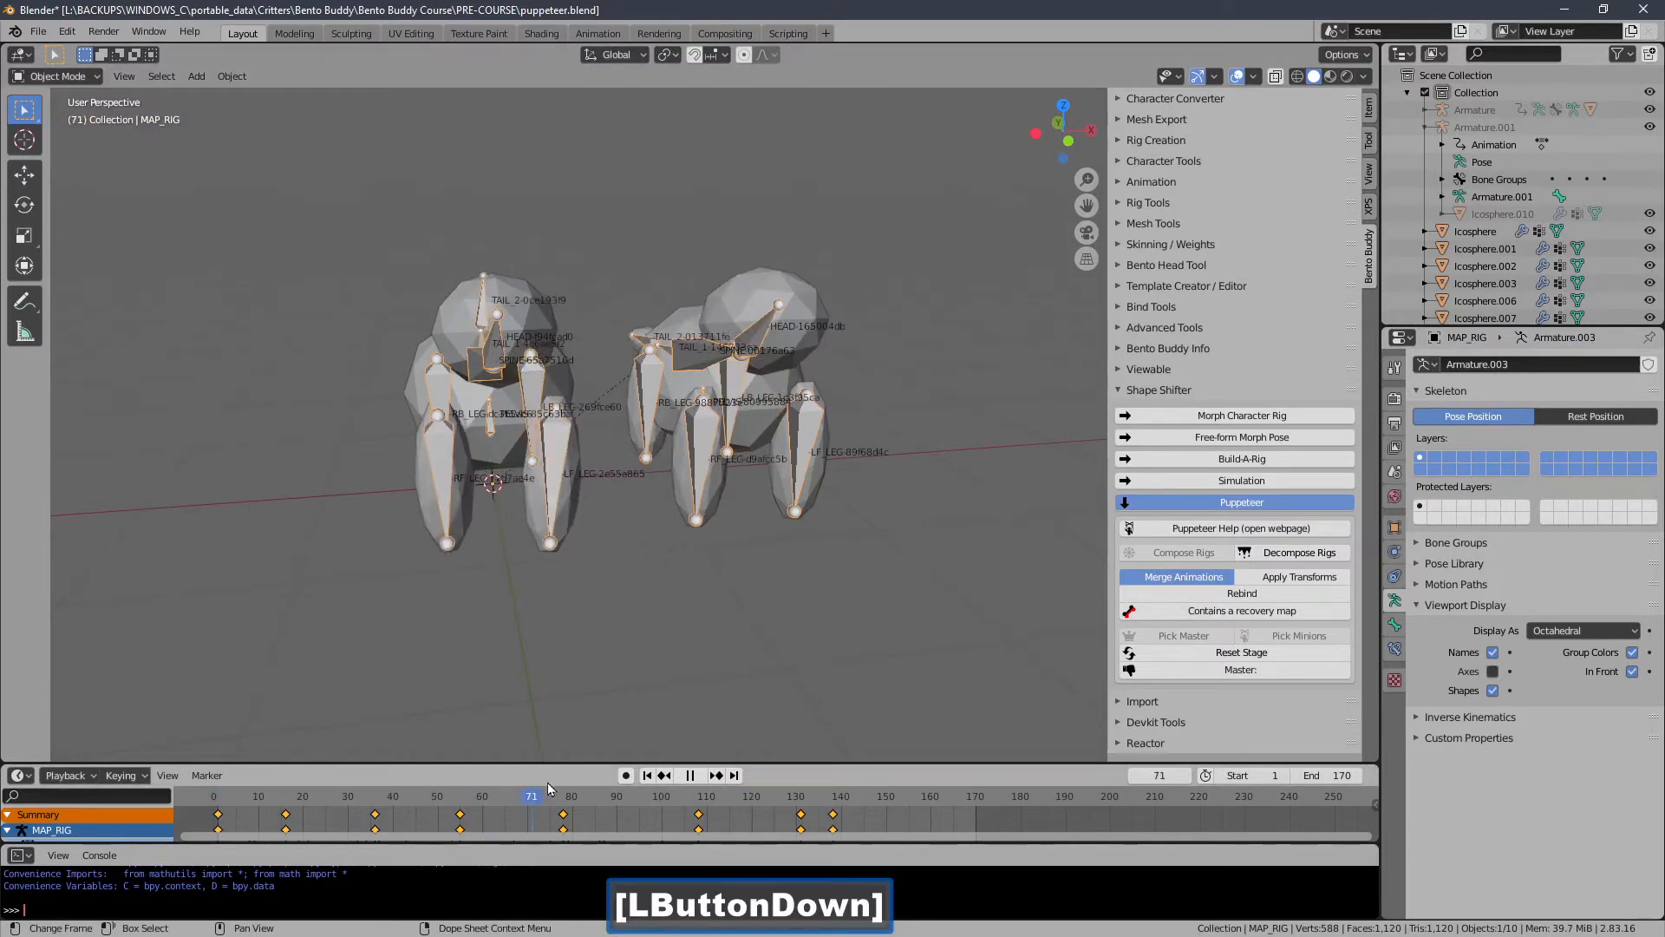
drag(732, 794, 315, 781)
mouse_move(465, 394)
middle_down()
mouse_move(572, 406)
mouse_move(494, 405)
middle_up()
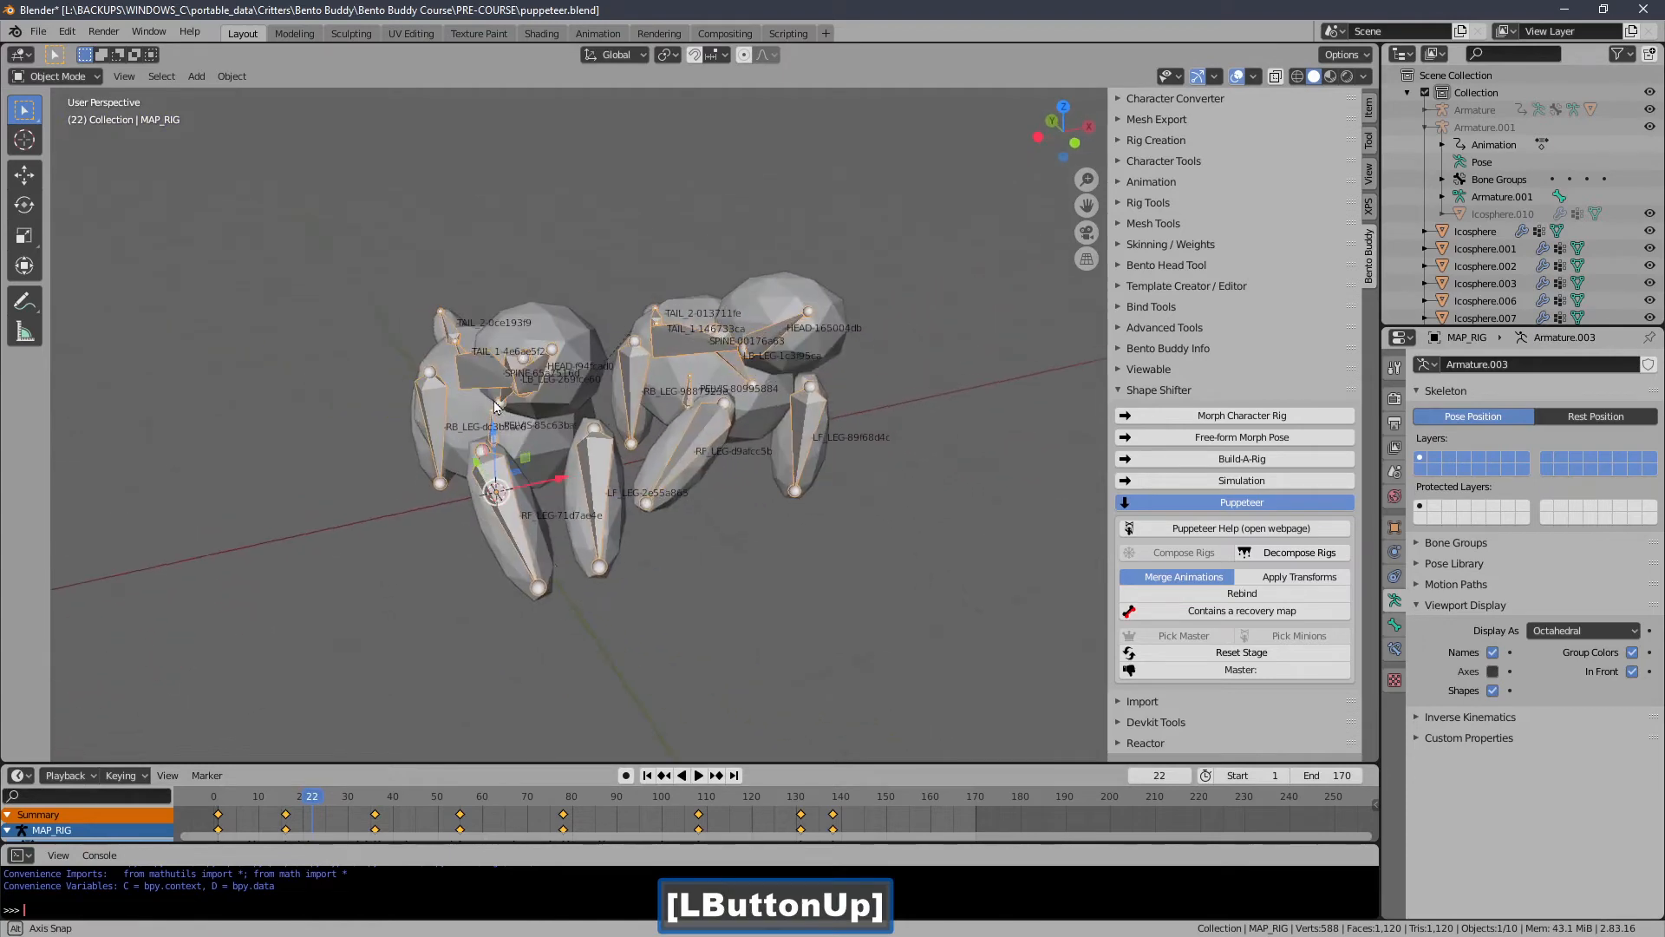
drag(348, 787, 312, 718)
middle_drag(1039, 593, 650, 486)
drag(791, 797, 478, 797)
middle_drag(611, 661, 610, 373)
middle_drag(605, 305, 679, 377)
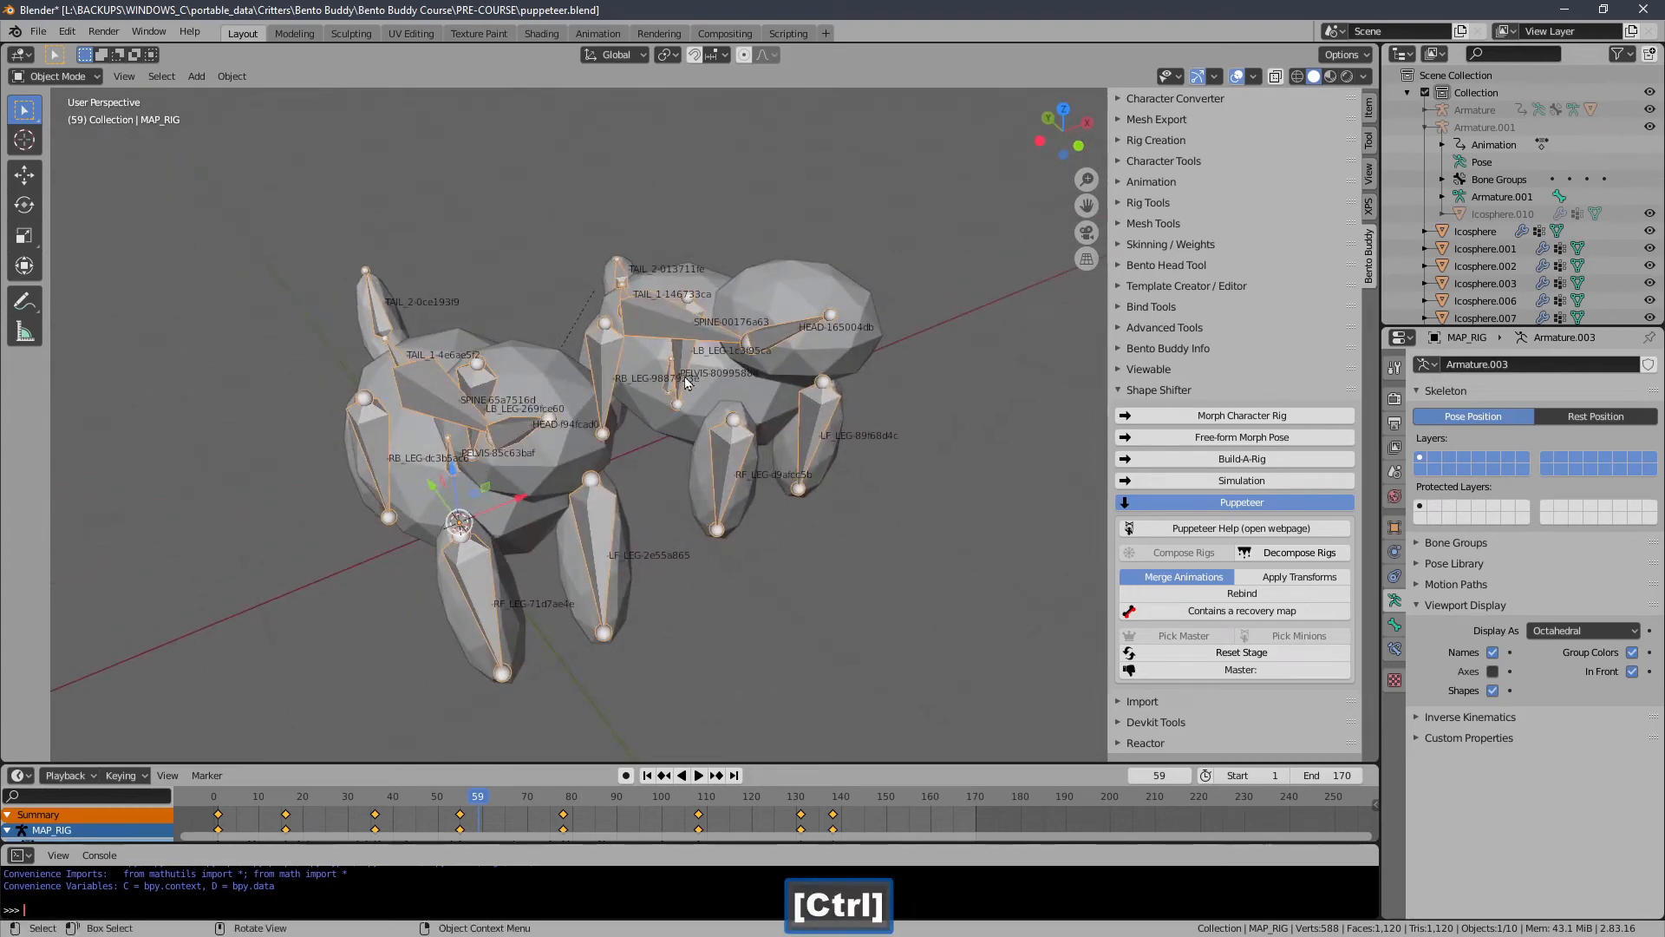
Select the creature meshes and orbit around to check how they follow the composed rig.
click(686, 382)
shift+click(763, 325)
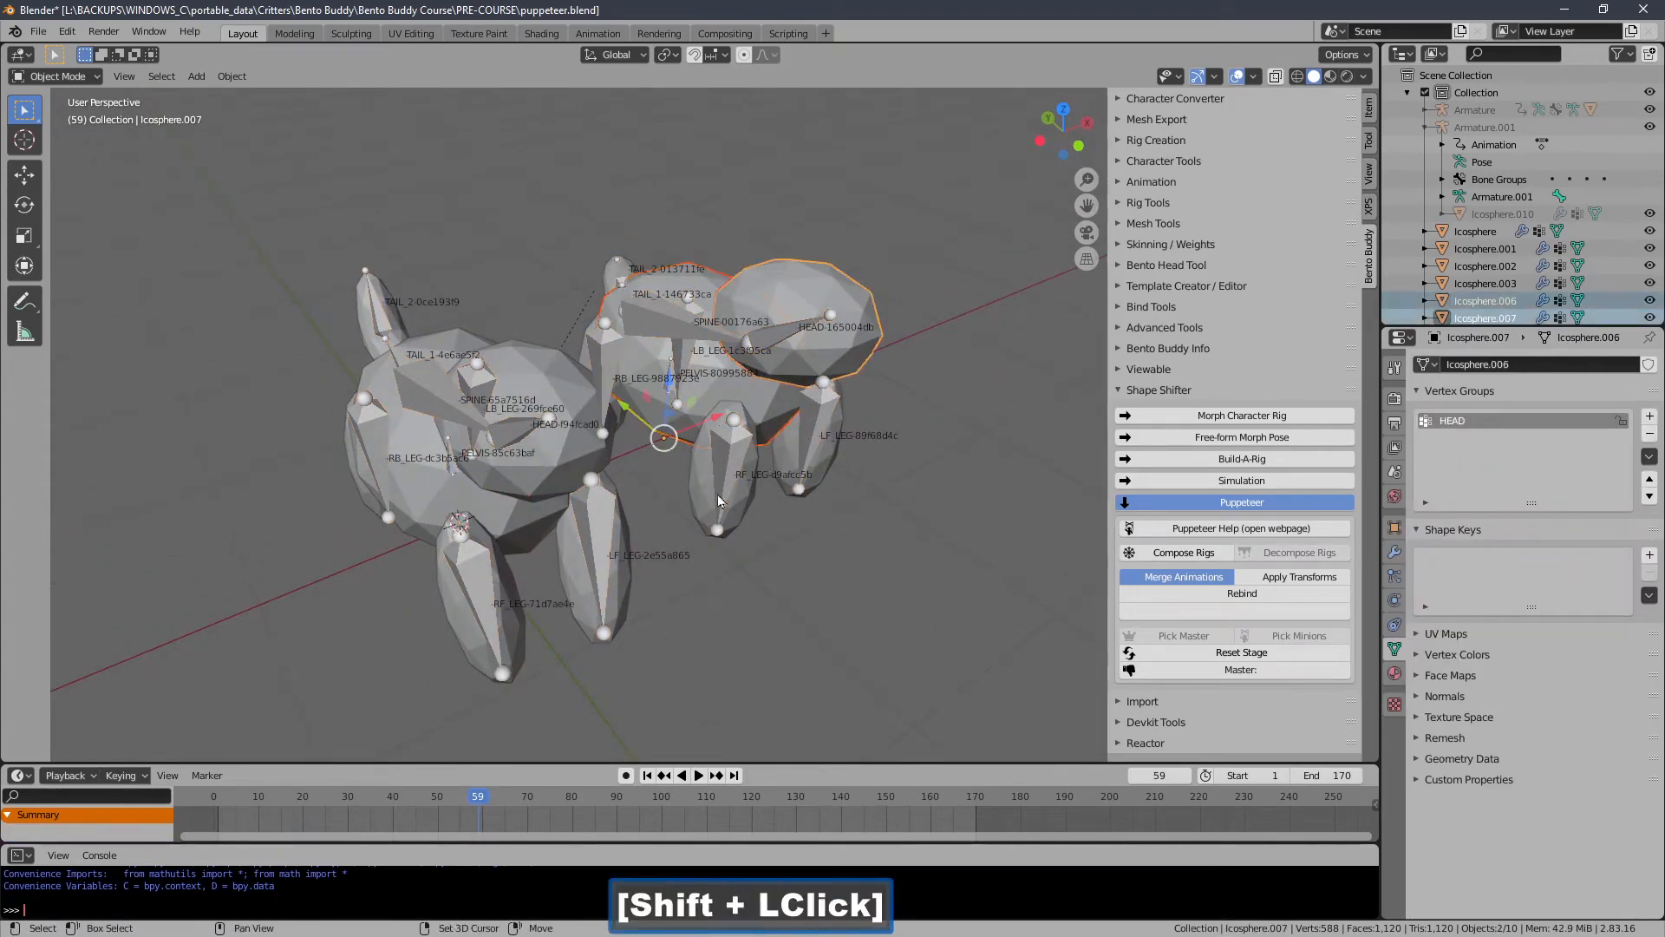
middle_drag(789, 458, 488, 376)
shift+click(497, 390)
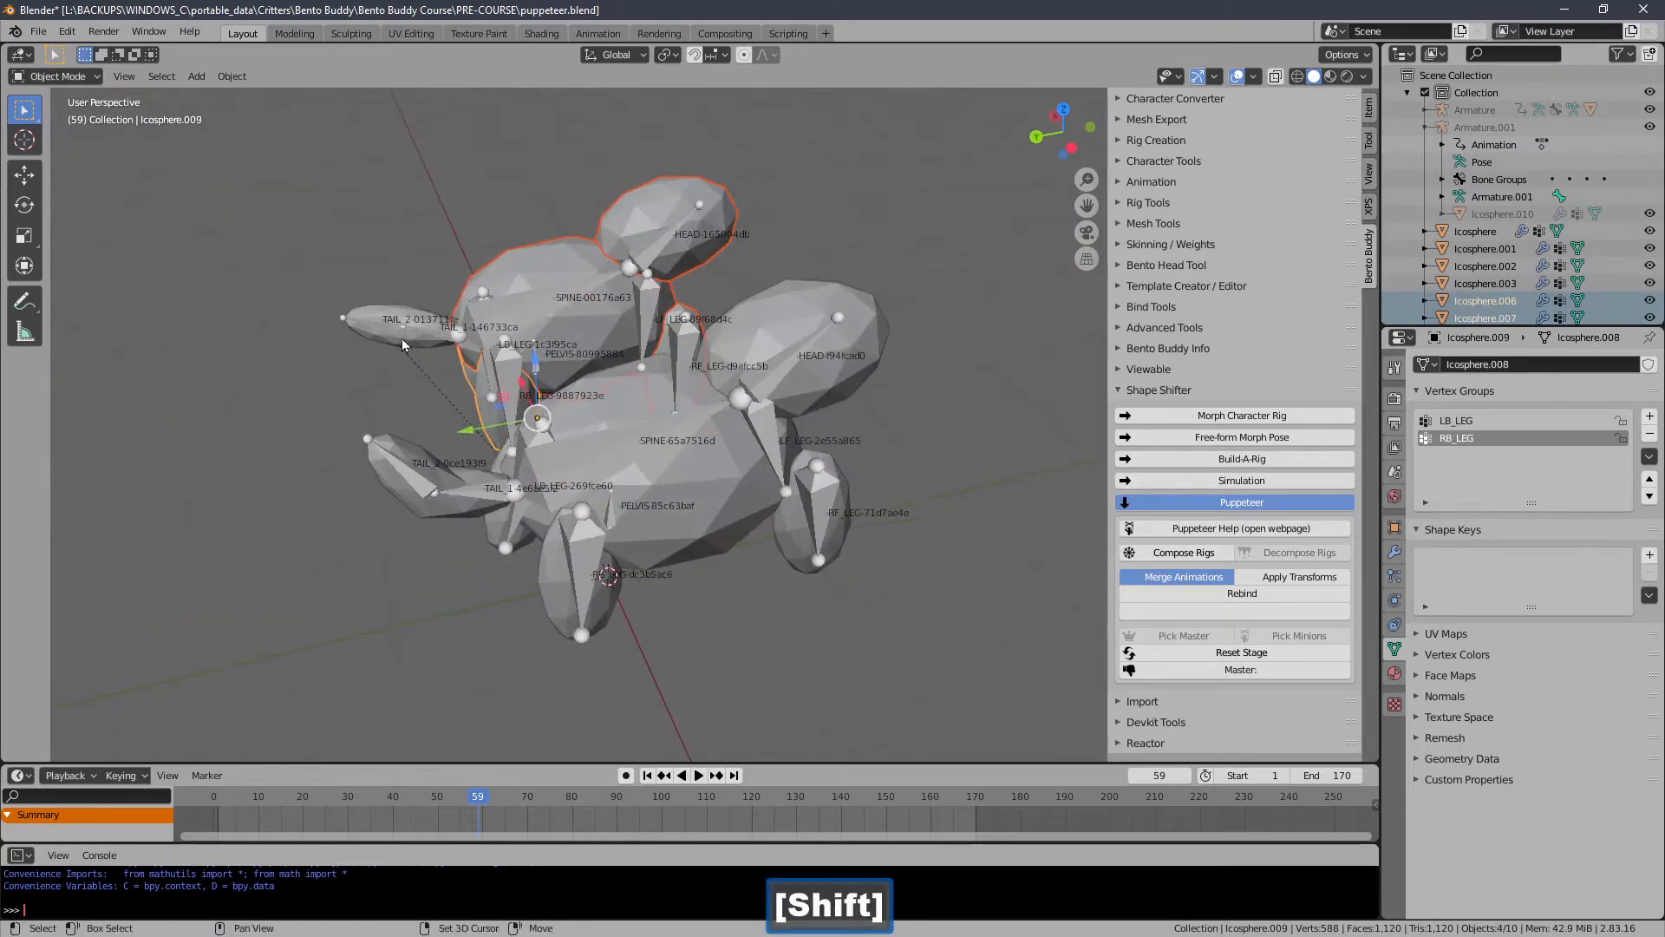
shift+click(402, 338)
middle_drag(402, 337, 765, 319)
click(672, 375)
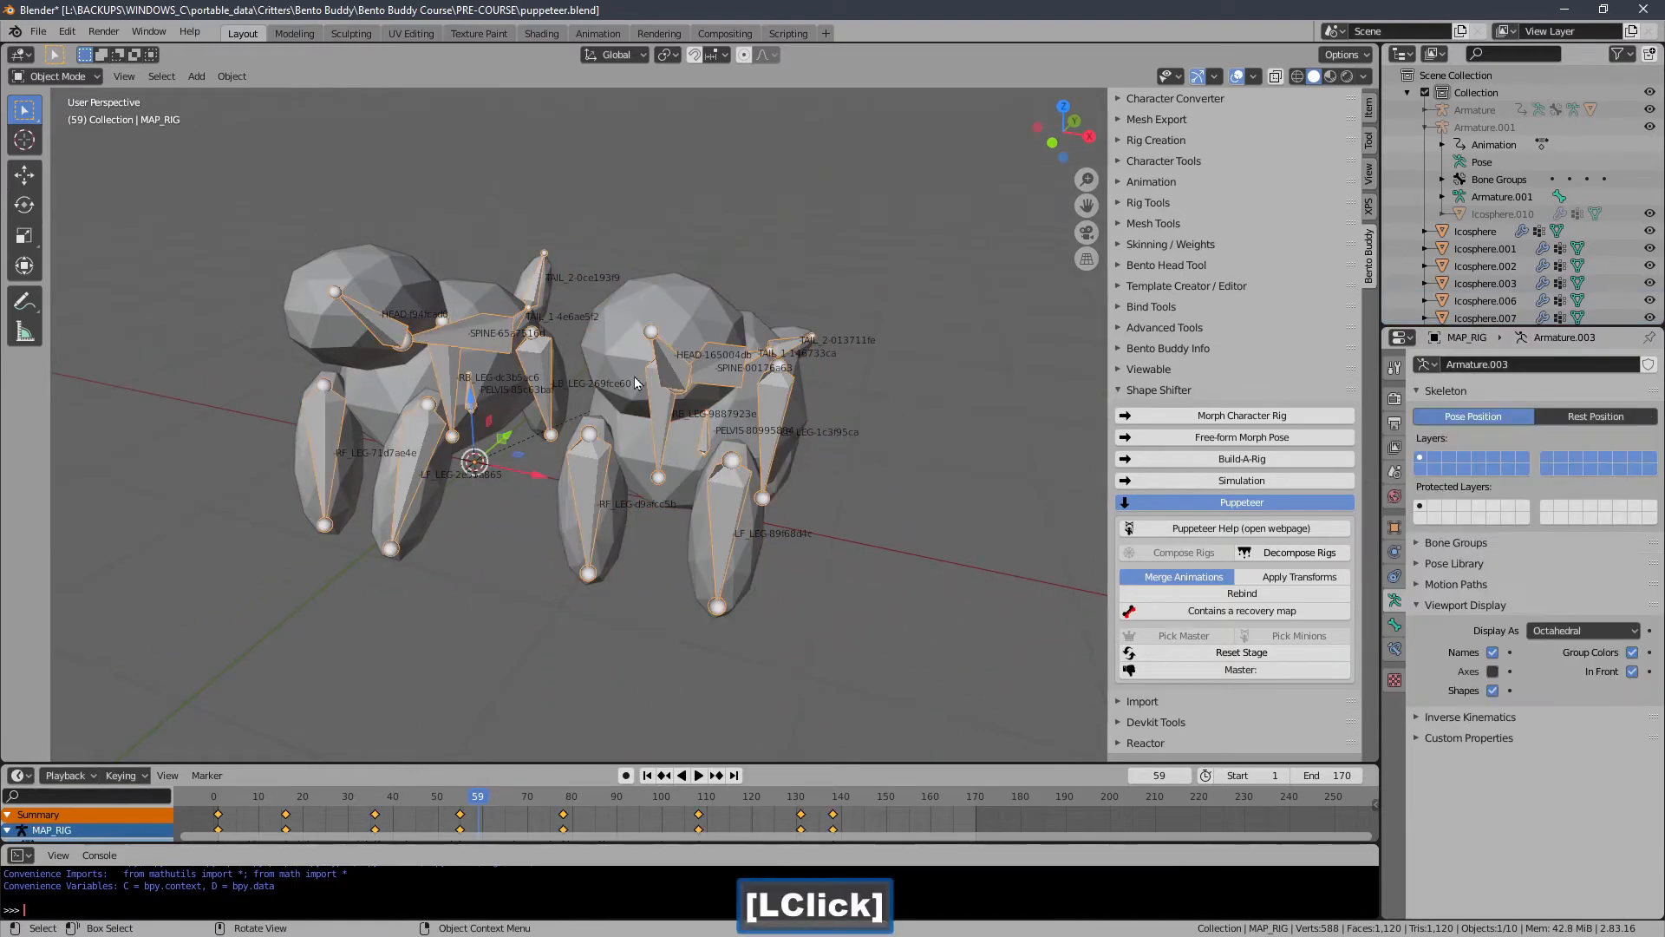
middle_drag(633, 377, 696, 389)
ctrl+middle_drag(696, 389, 648, 418)
shift+middle_drag(648, 418, 671, 408)
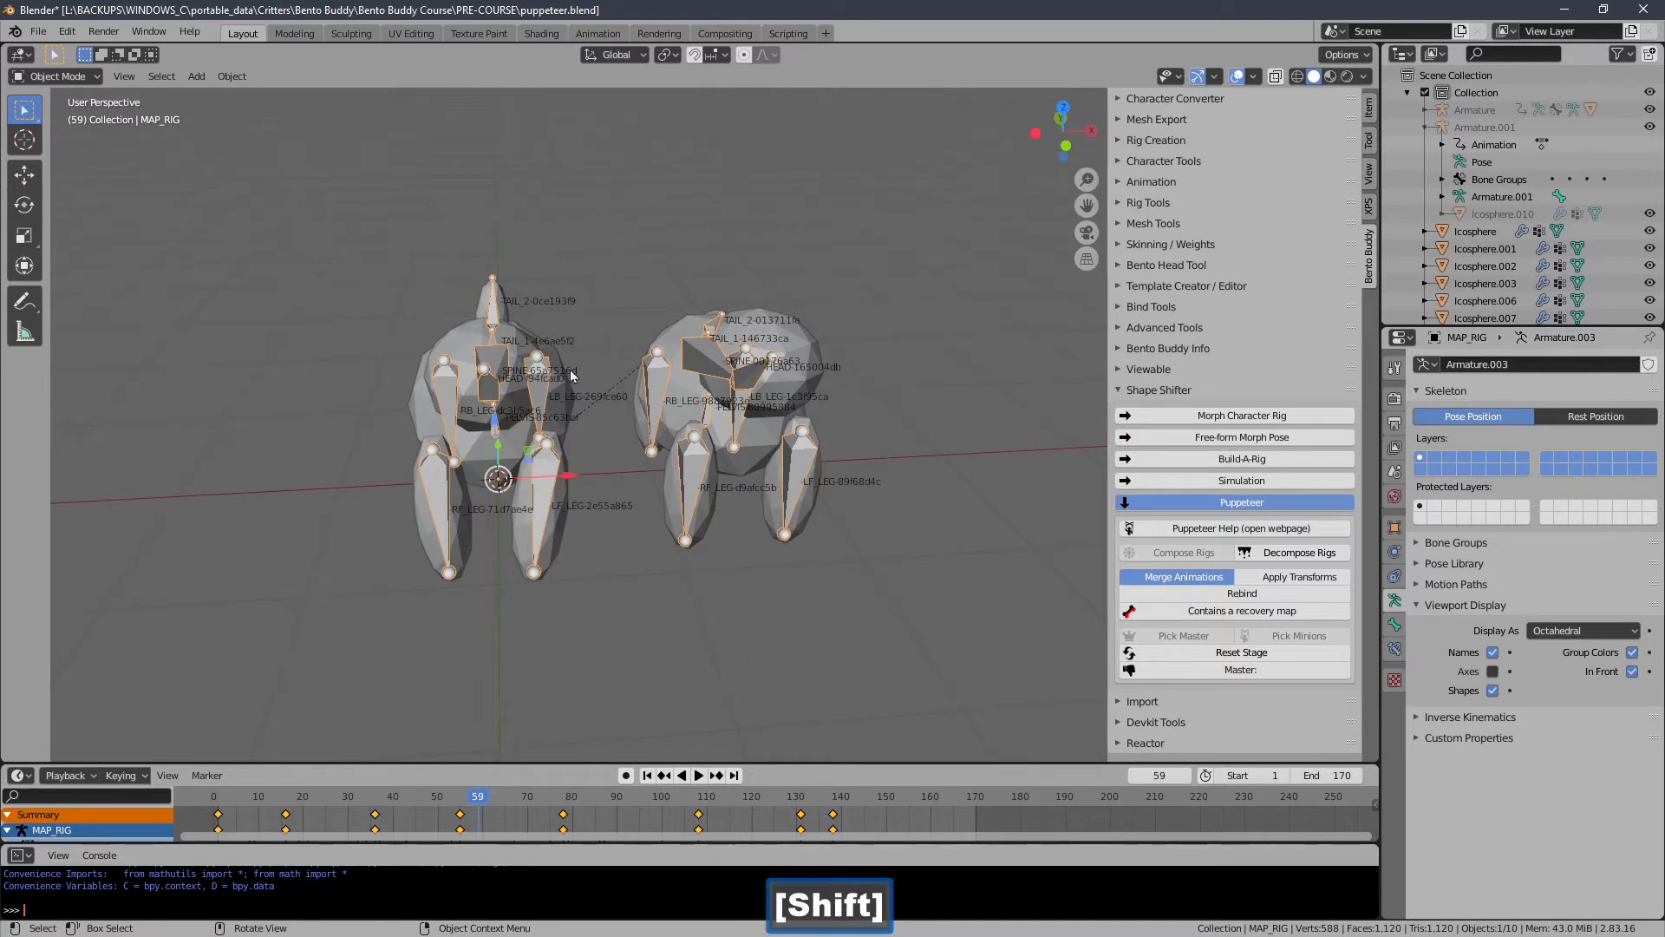
middle_drag(587, 365, 650, 345)
mouse_move(650, 345)
shift+middle_down()
mouse_move(642, 327)
mouse_move(637, 359)
shift+middle_up()
shift+middle_drag(638, 359, 590, 362)
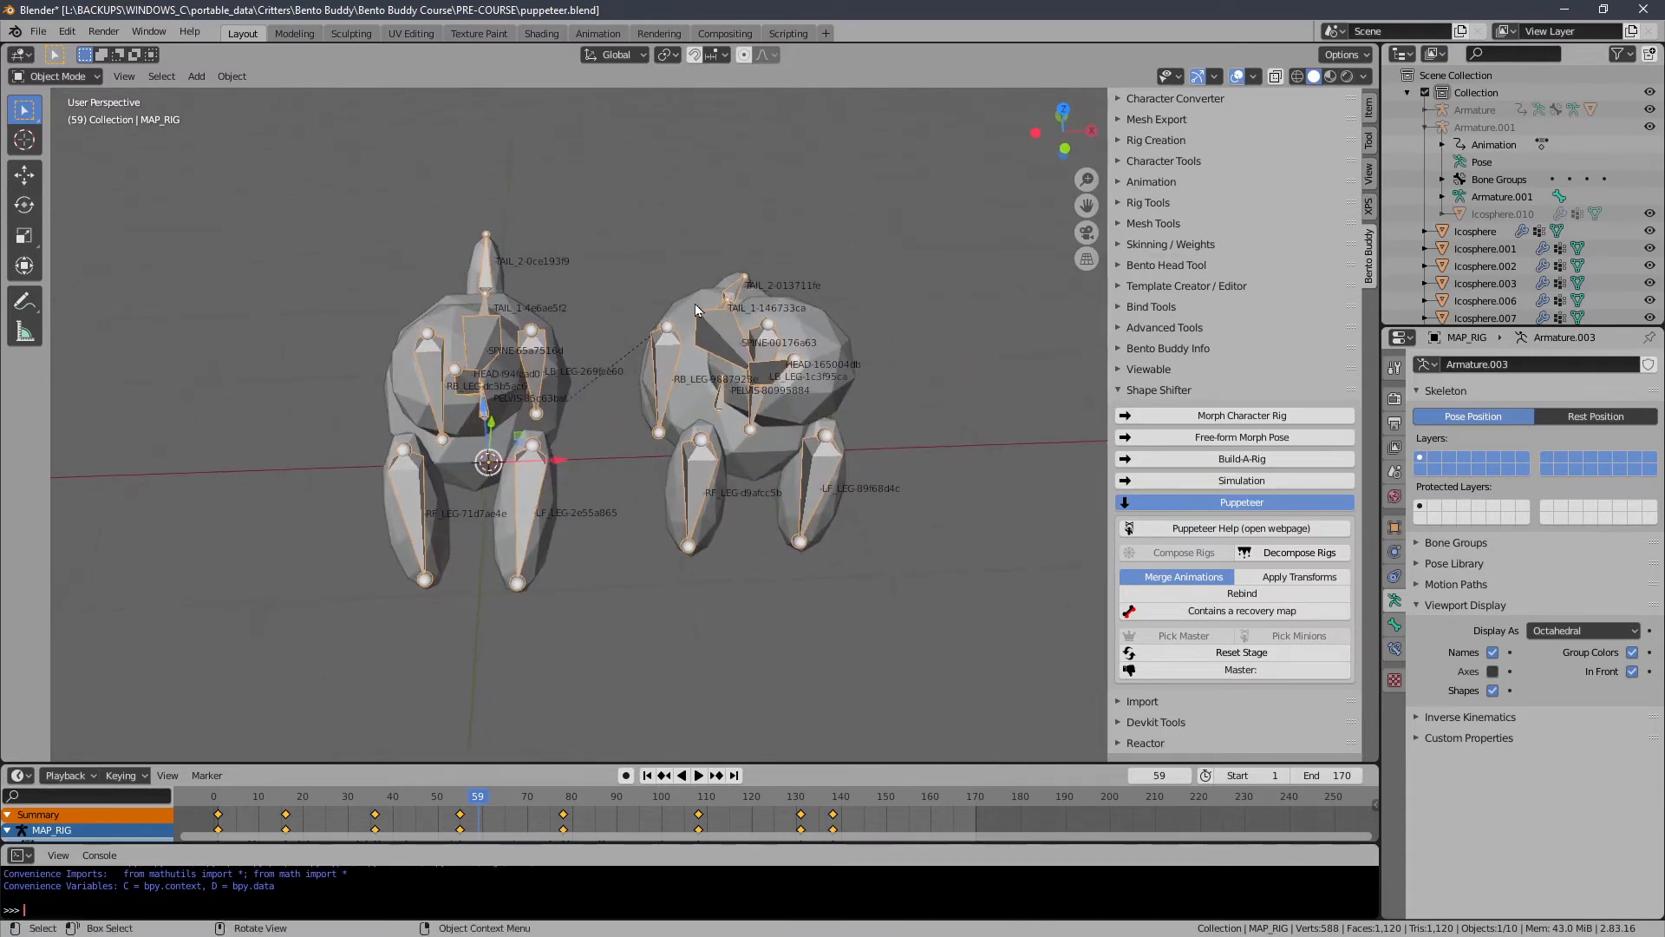
scroll(633, 270, down, 1)
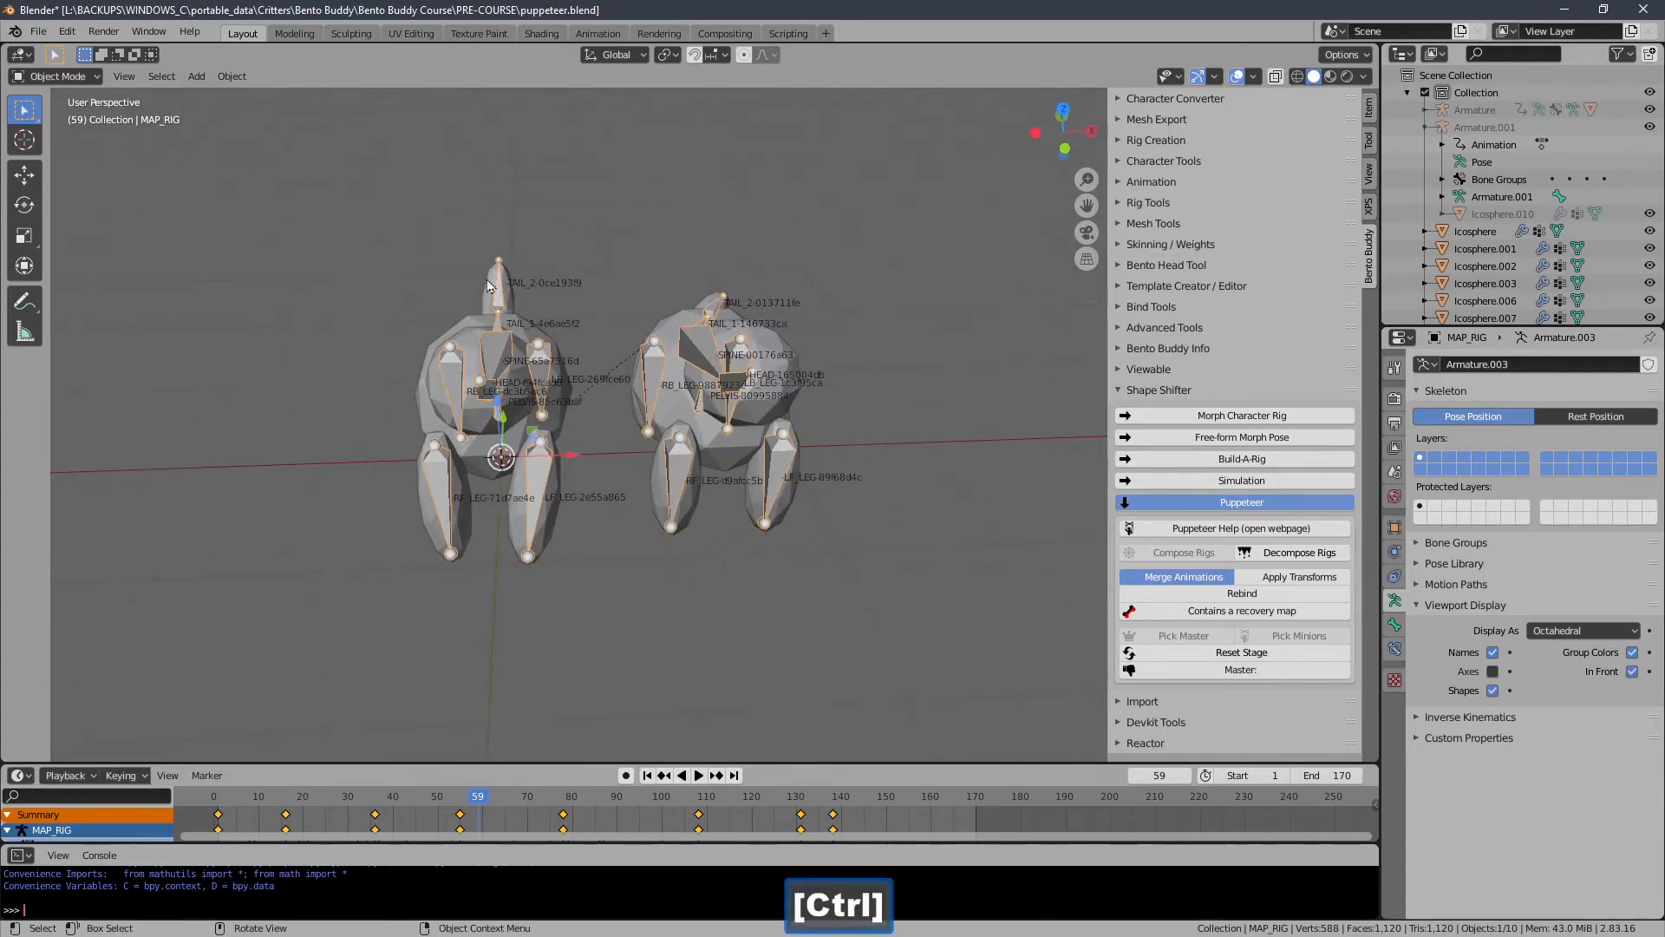
middle_drag(722, 270, 382, 310)
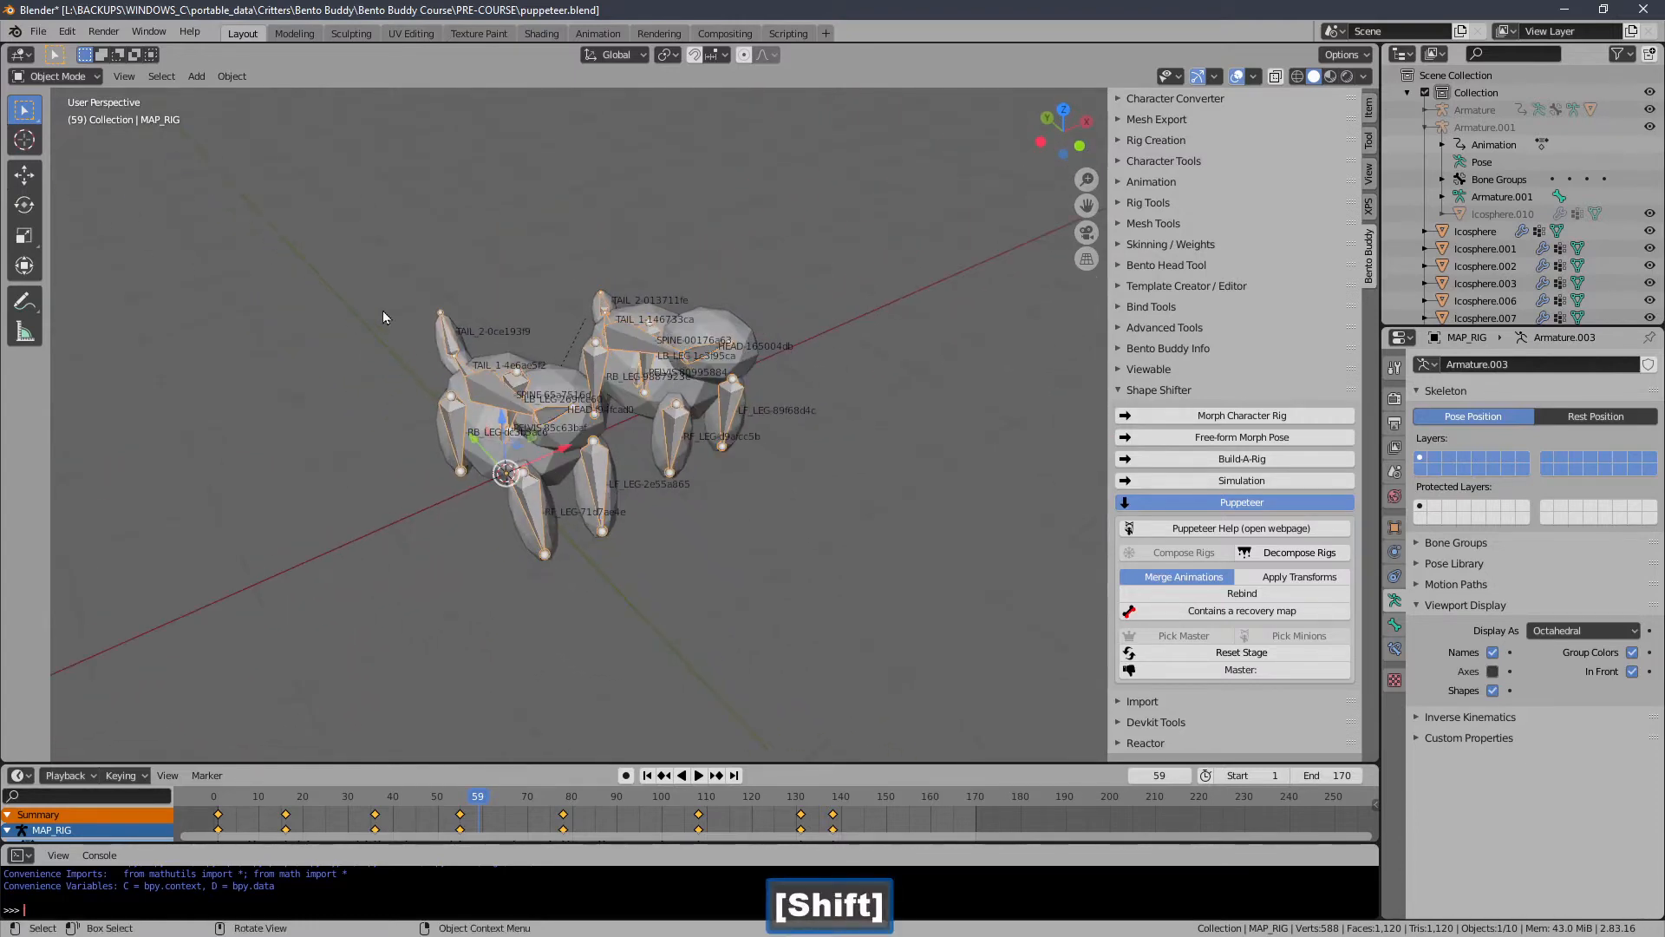
mouse_move(540, 342)
middle_down()
mouse_move(465, 342)
mouse_move(496, 378)
mouse_move(517, 347)
middle_up()
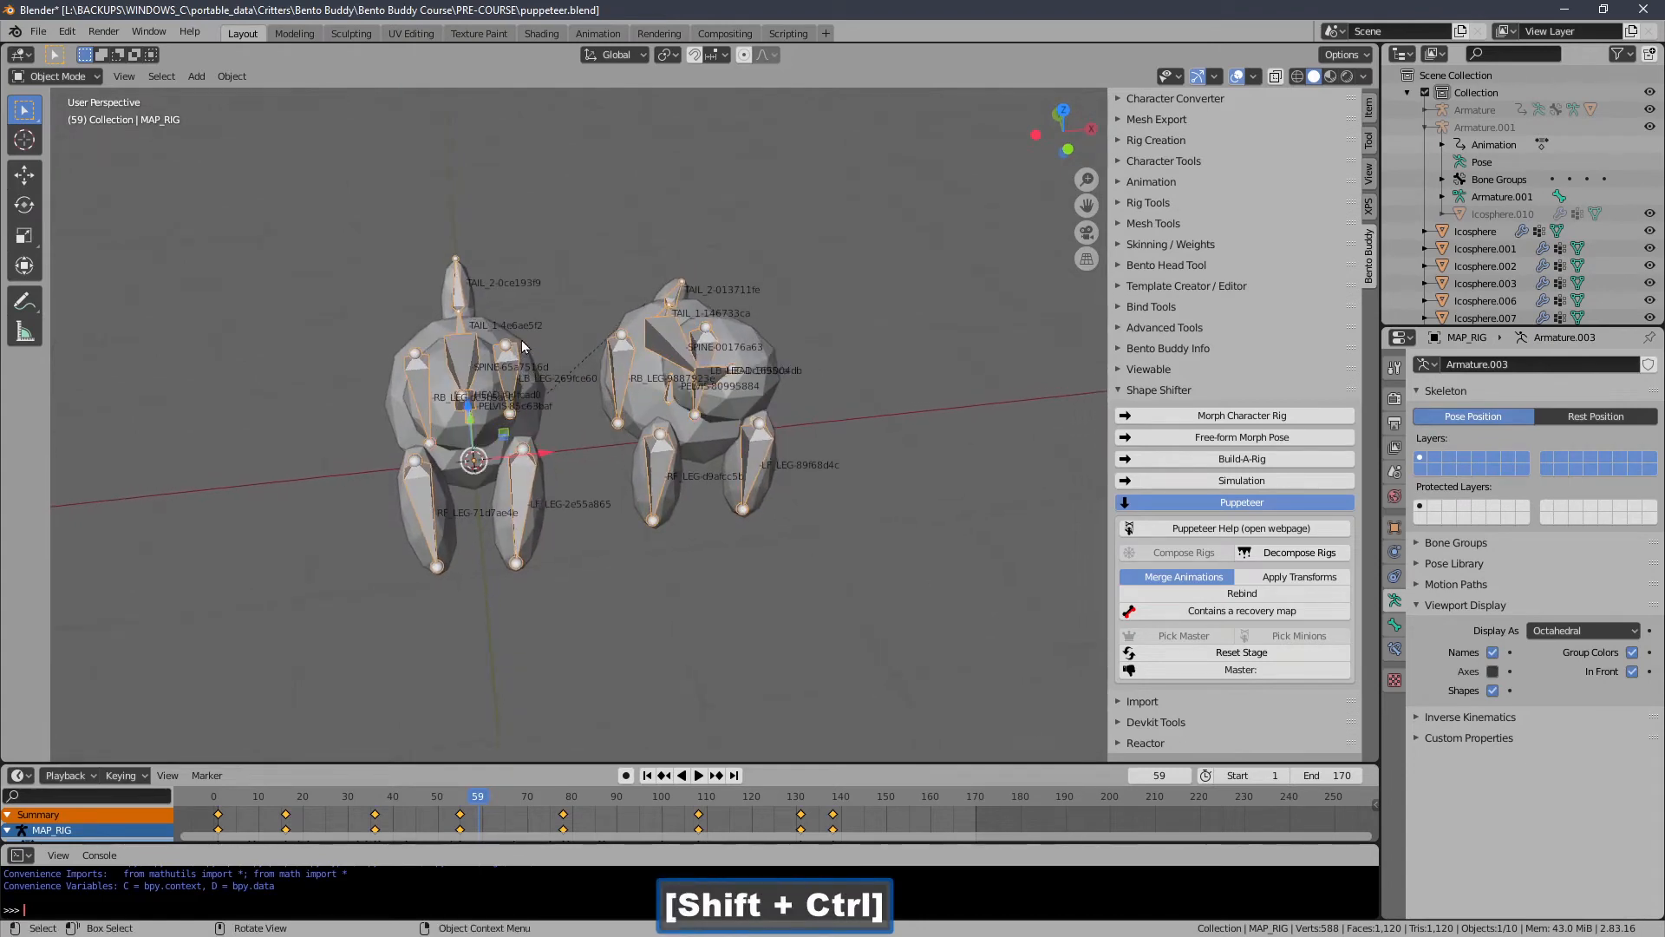
middle_drag(768, 431, 798, 435)
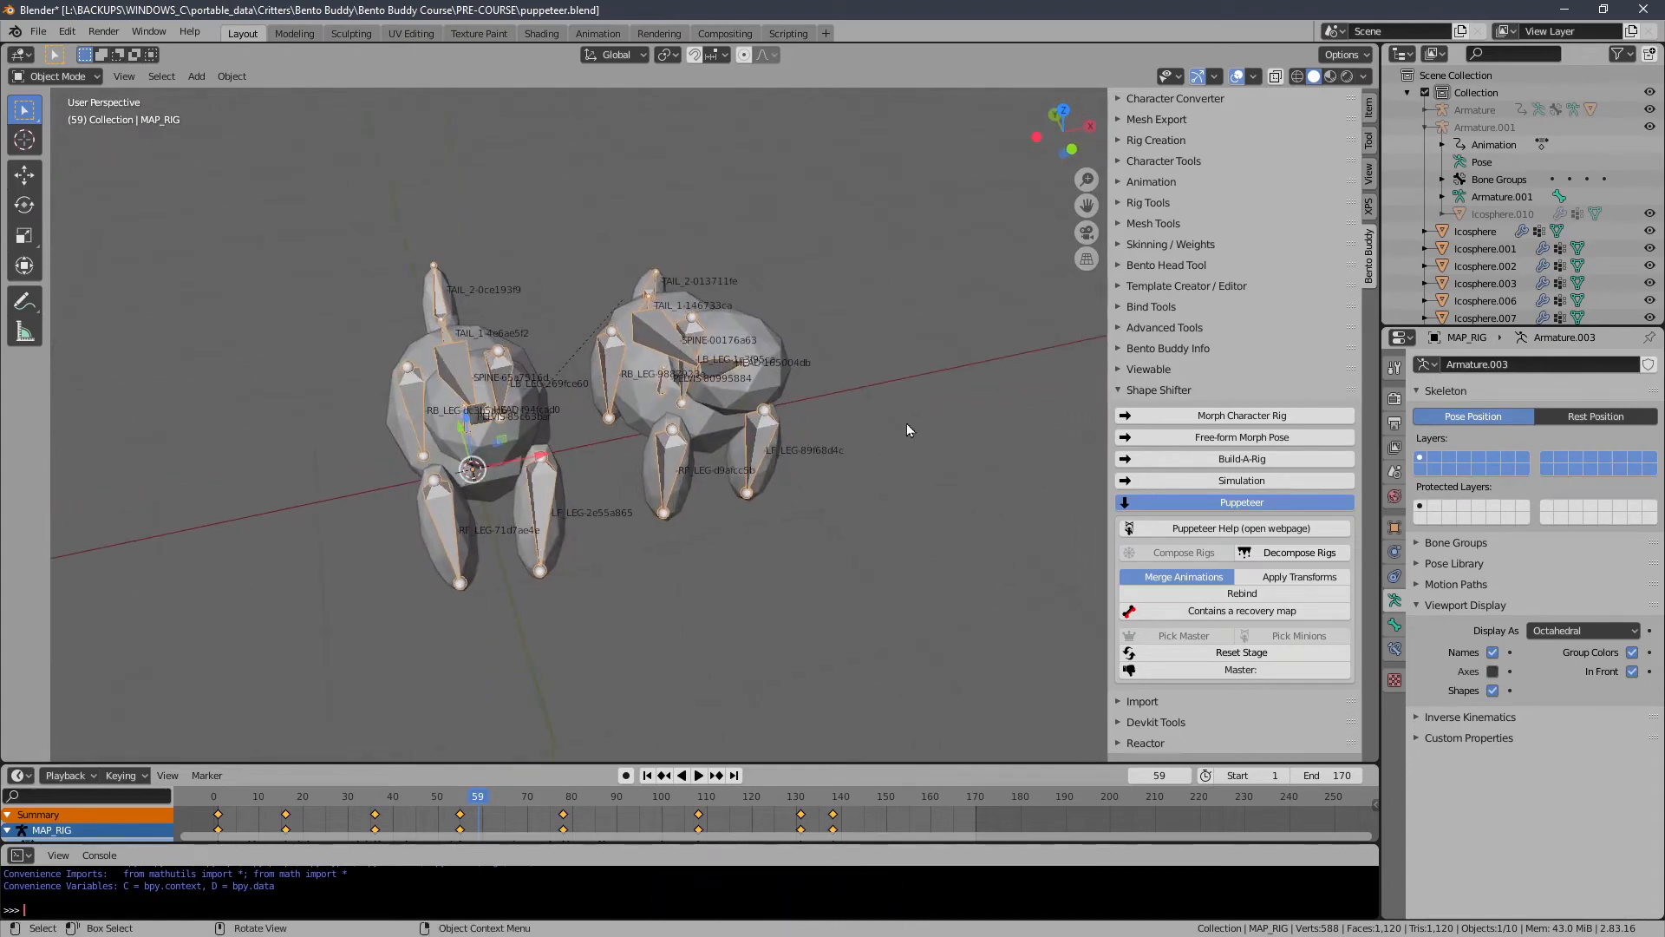
Decompose the combined rig back into the two original armatures and select one of them.
click(1261, 557)
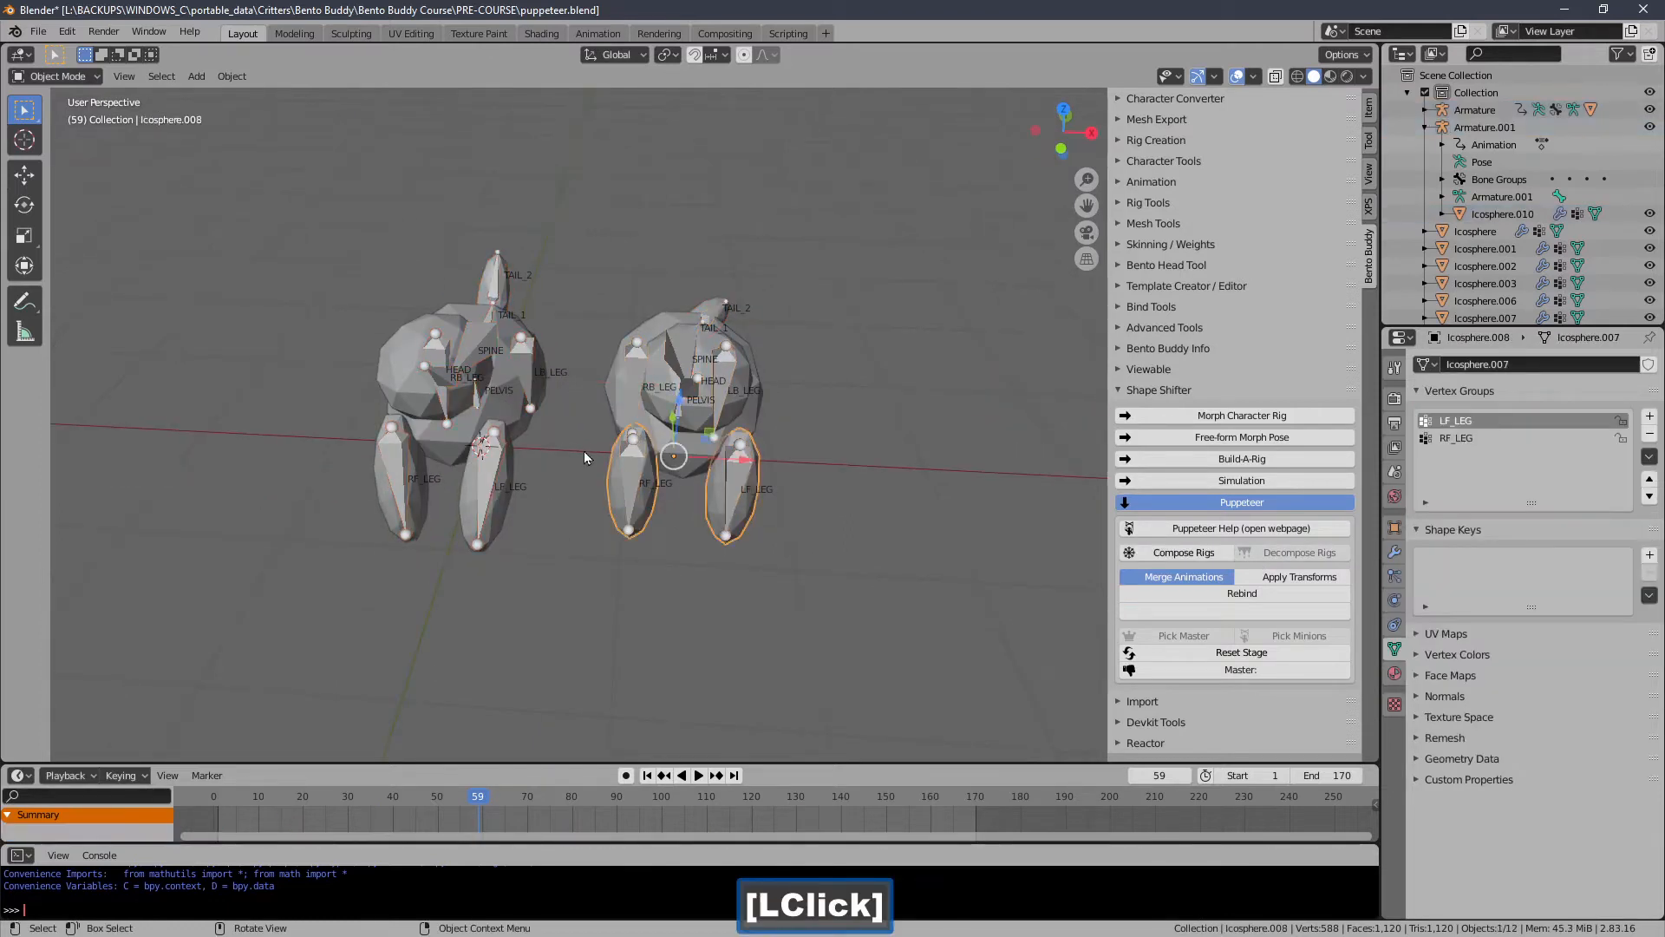
click(633, 390)
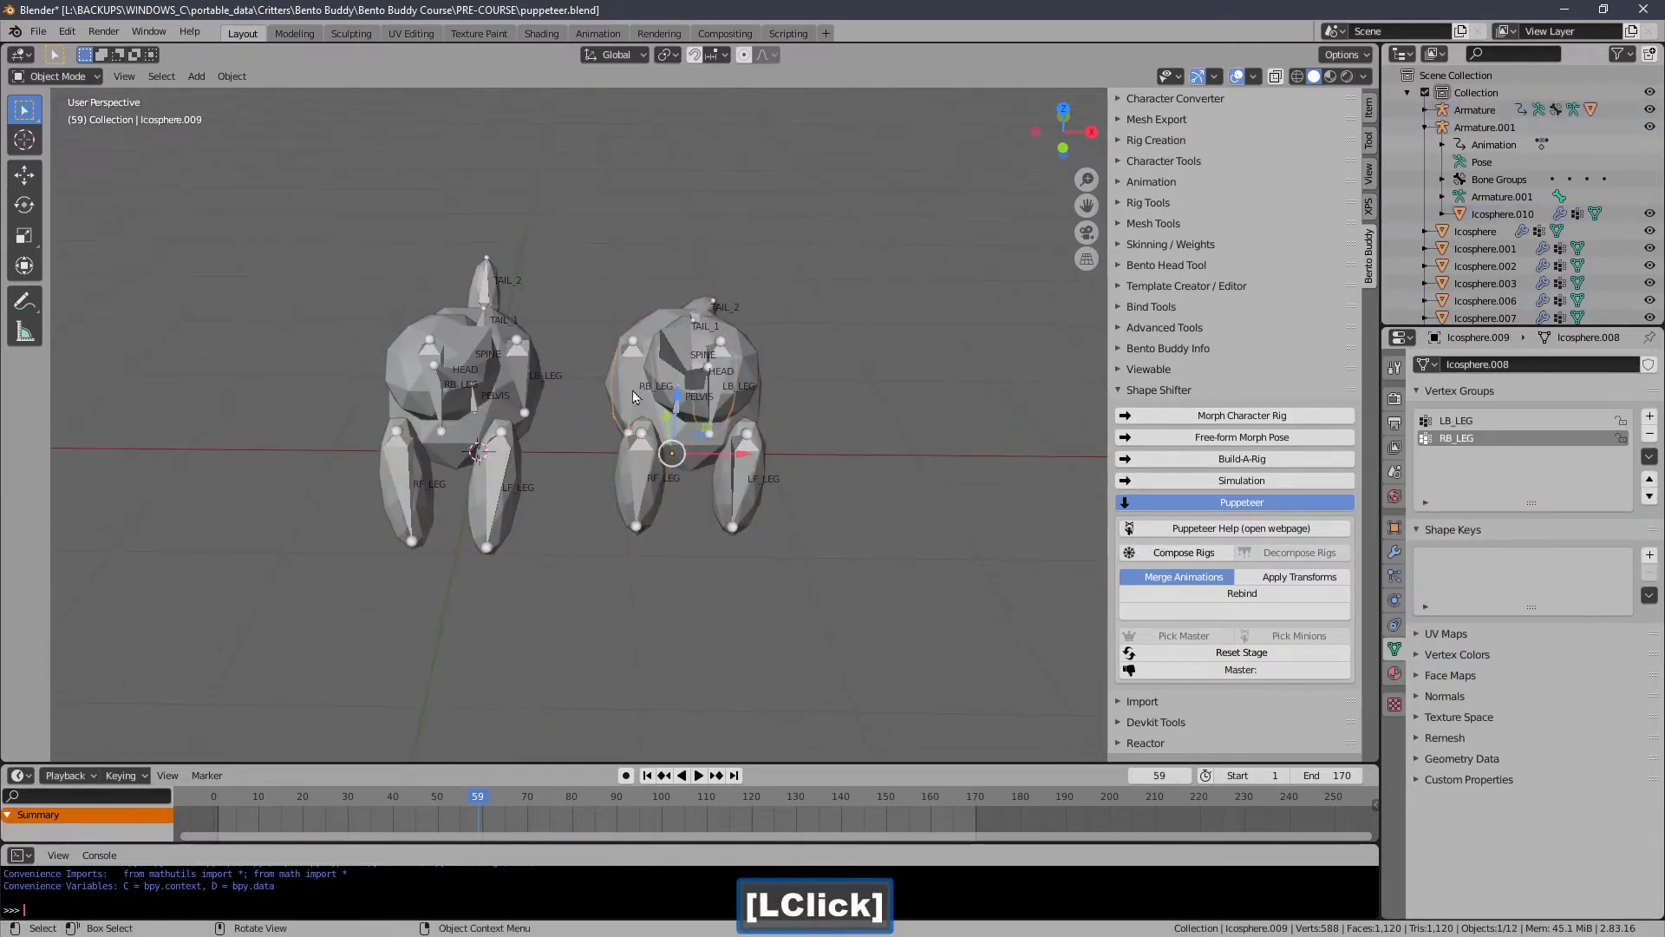
click(632, 390)
middle_drag(643, 416, 668, 442)
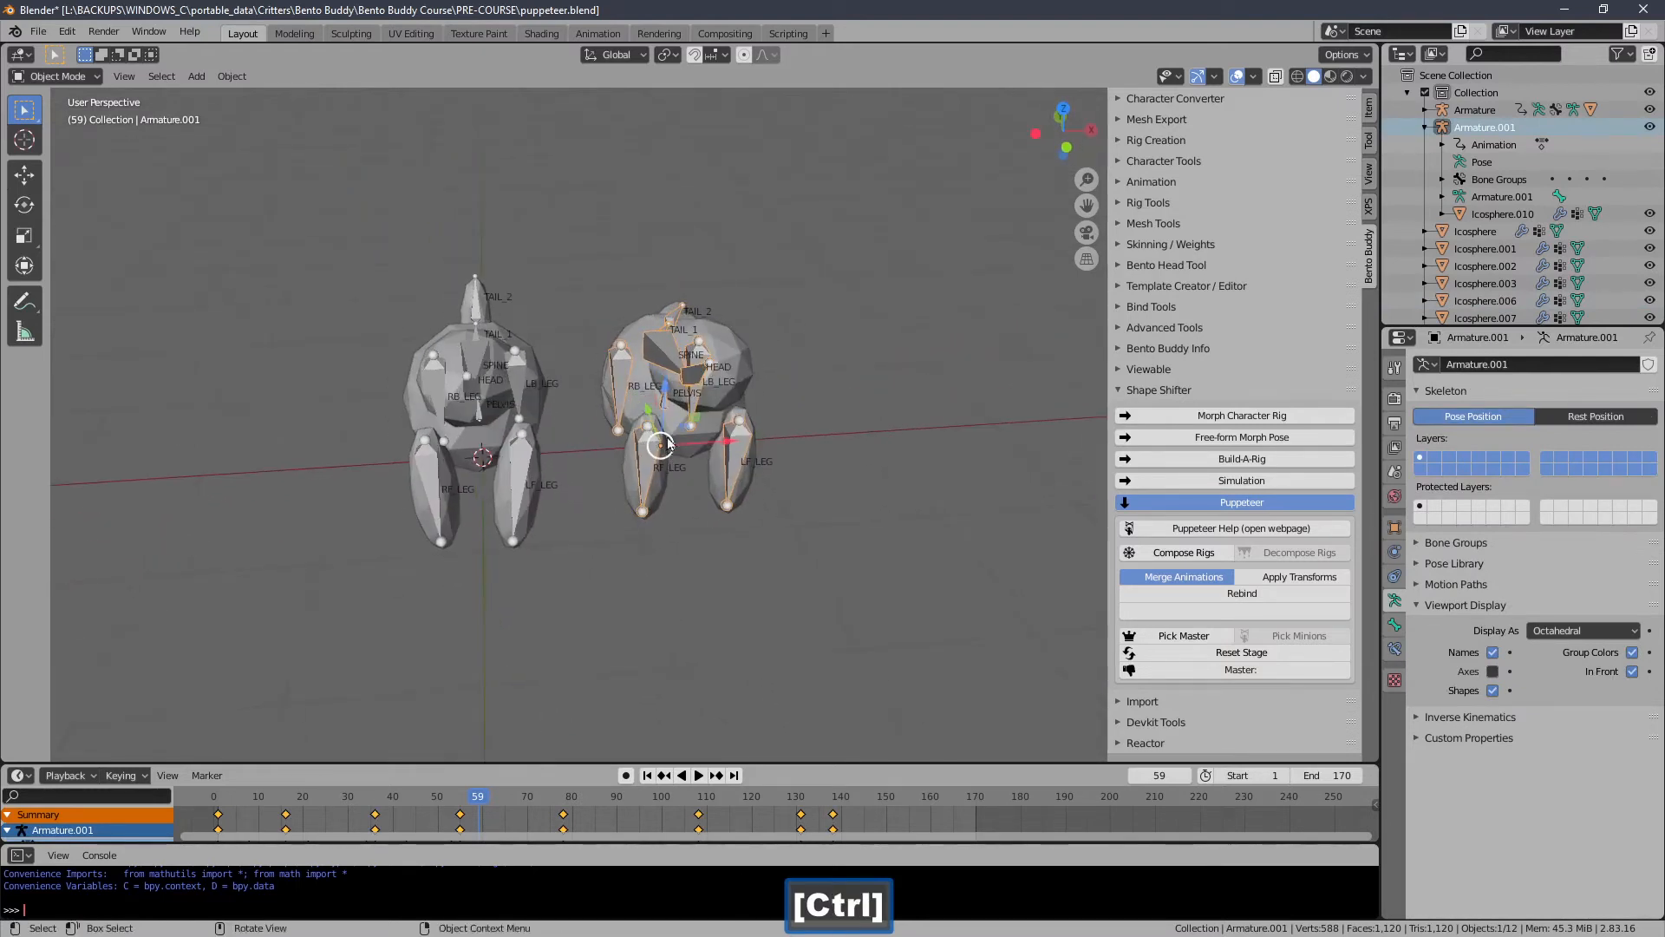
Switch to Pose Mode and select the second creature's pelvis bone.
click(58, 77)
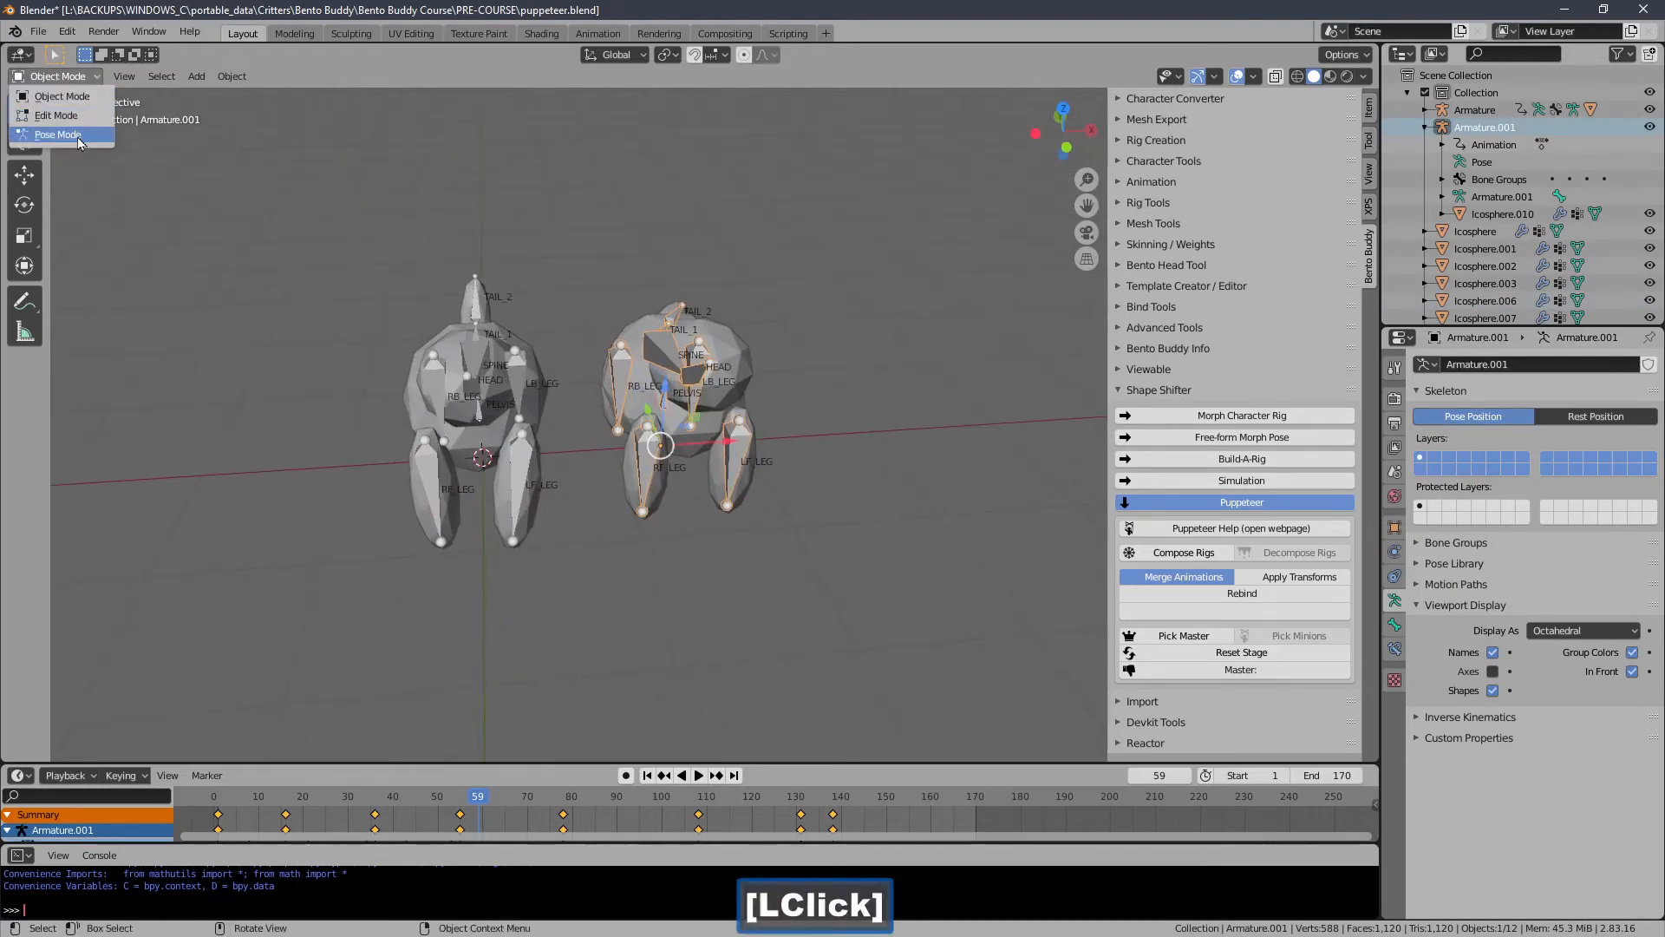
click(77, 138)
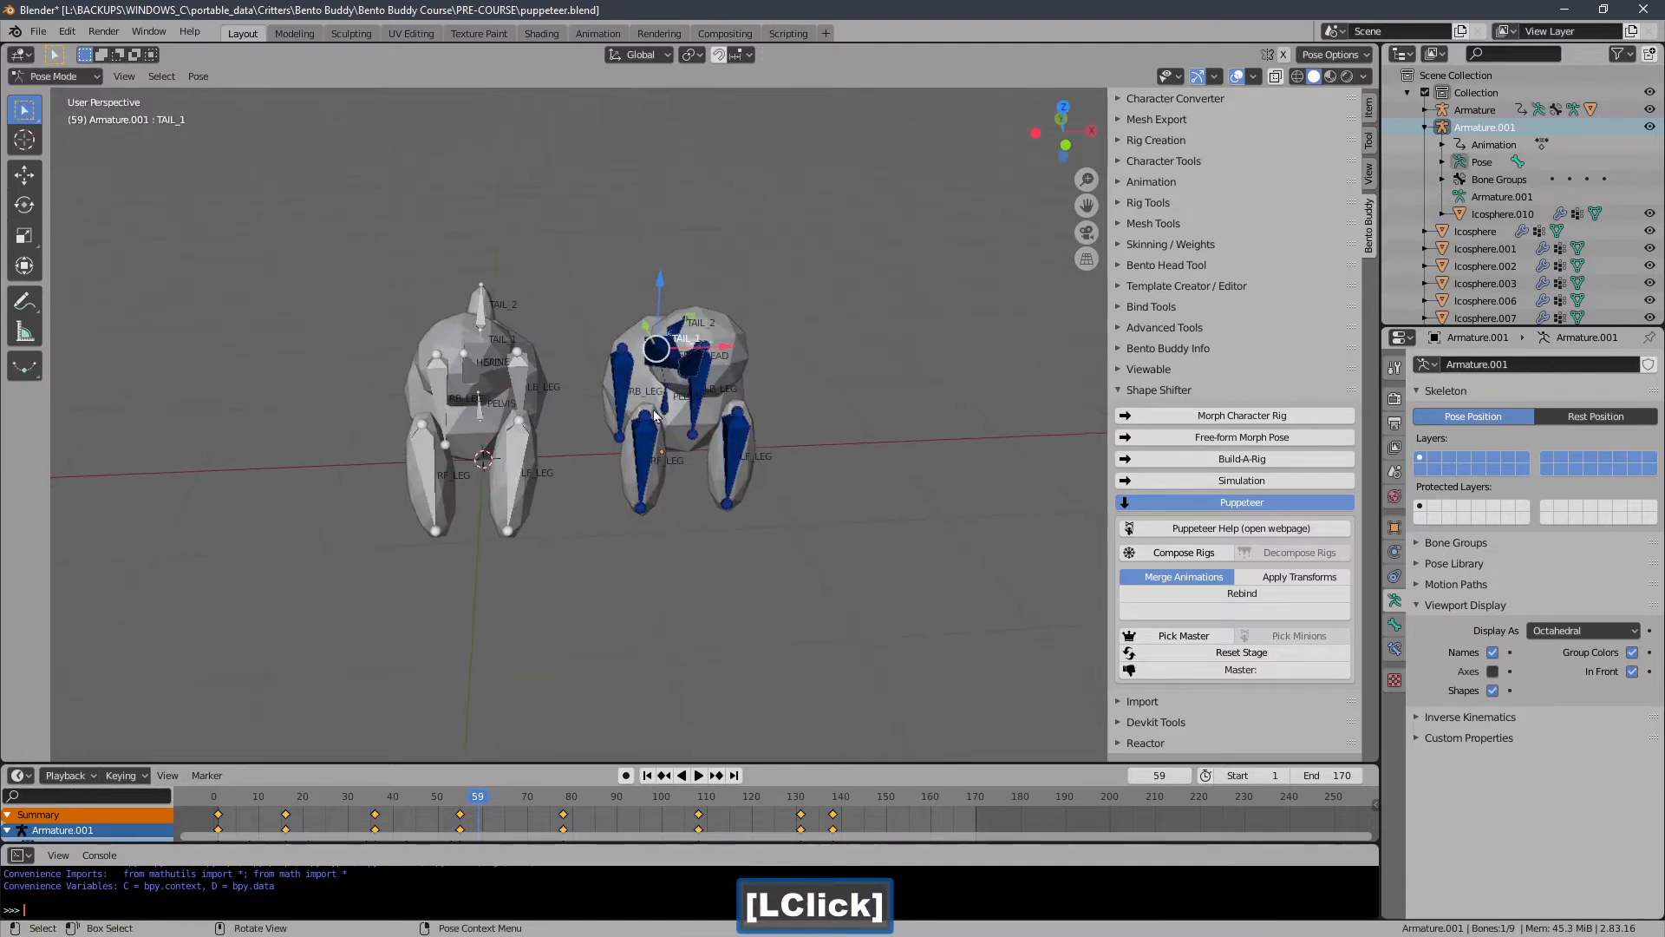
middle_drag(600, 418, 619, 422)
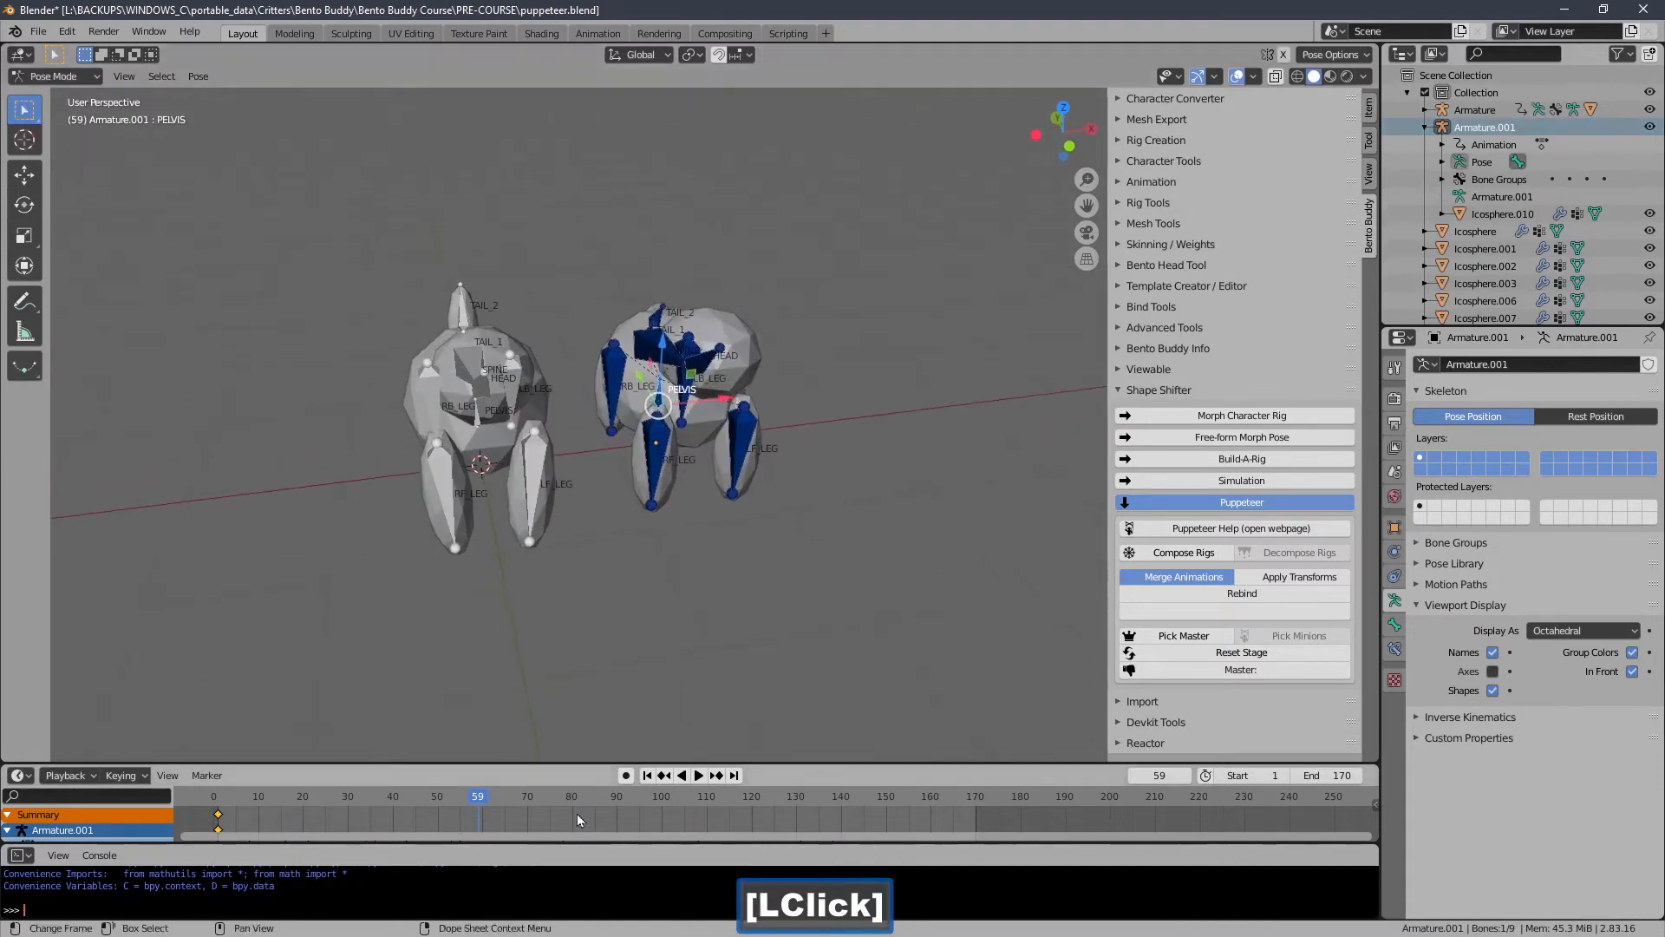
At frame 18, raise the pelvis bone and keyframe its location and rotation.
click(647, 777)
middle_drag(581, 562, 554, 583)
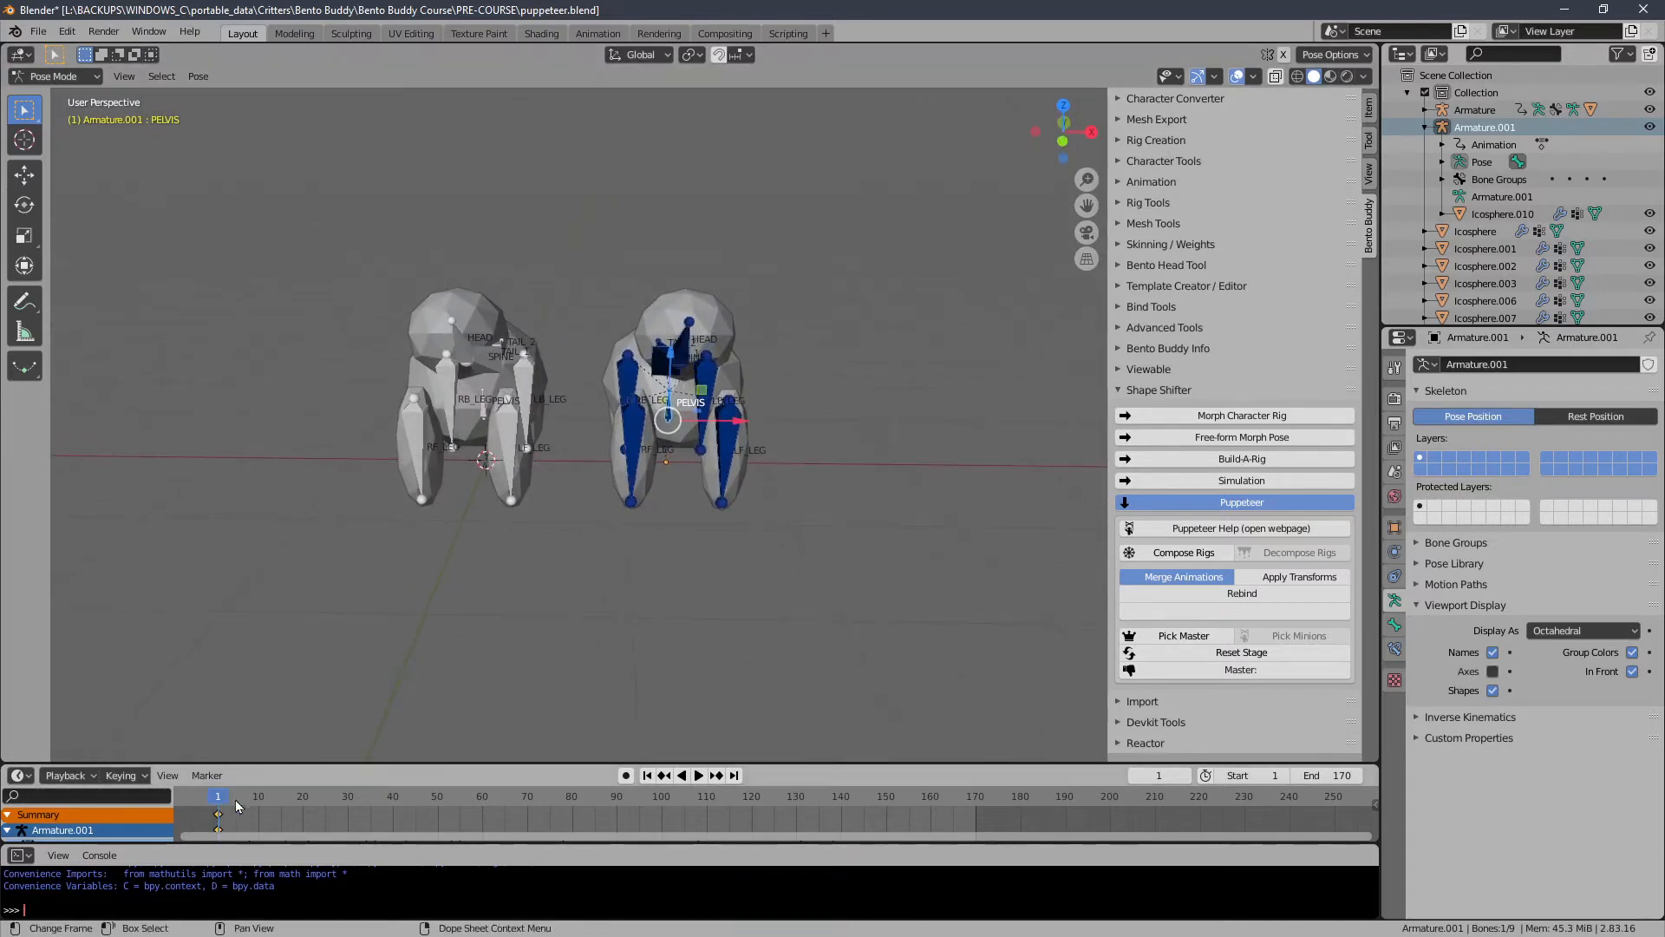
click(263, 803)
drag(263, 806, 294, 805)
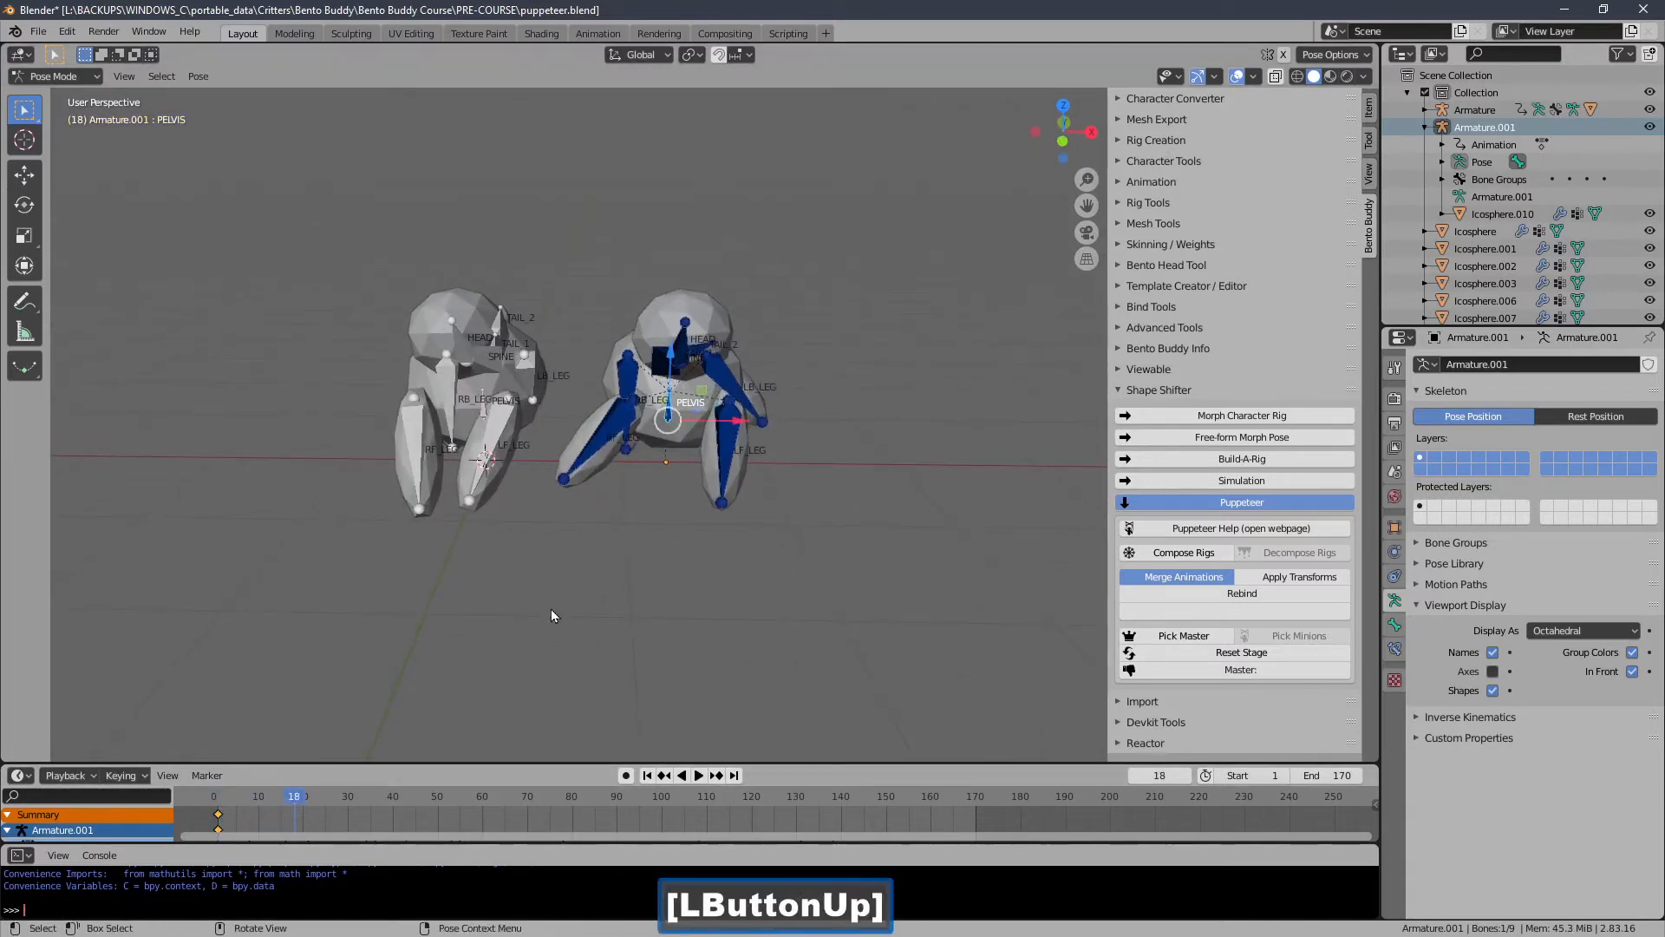
drag(669, 362, 669, 295)
click(138, 777)
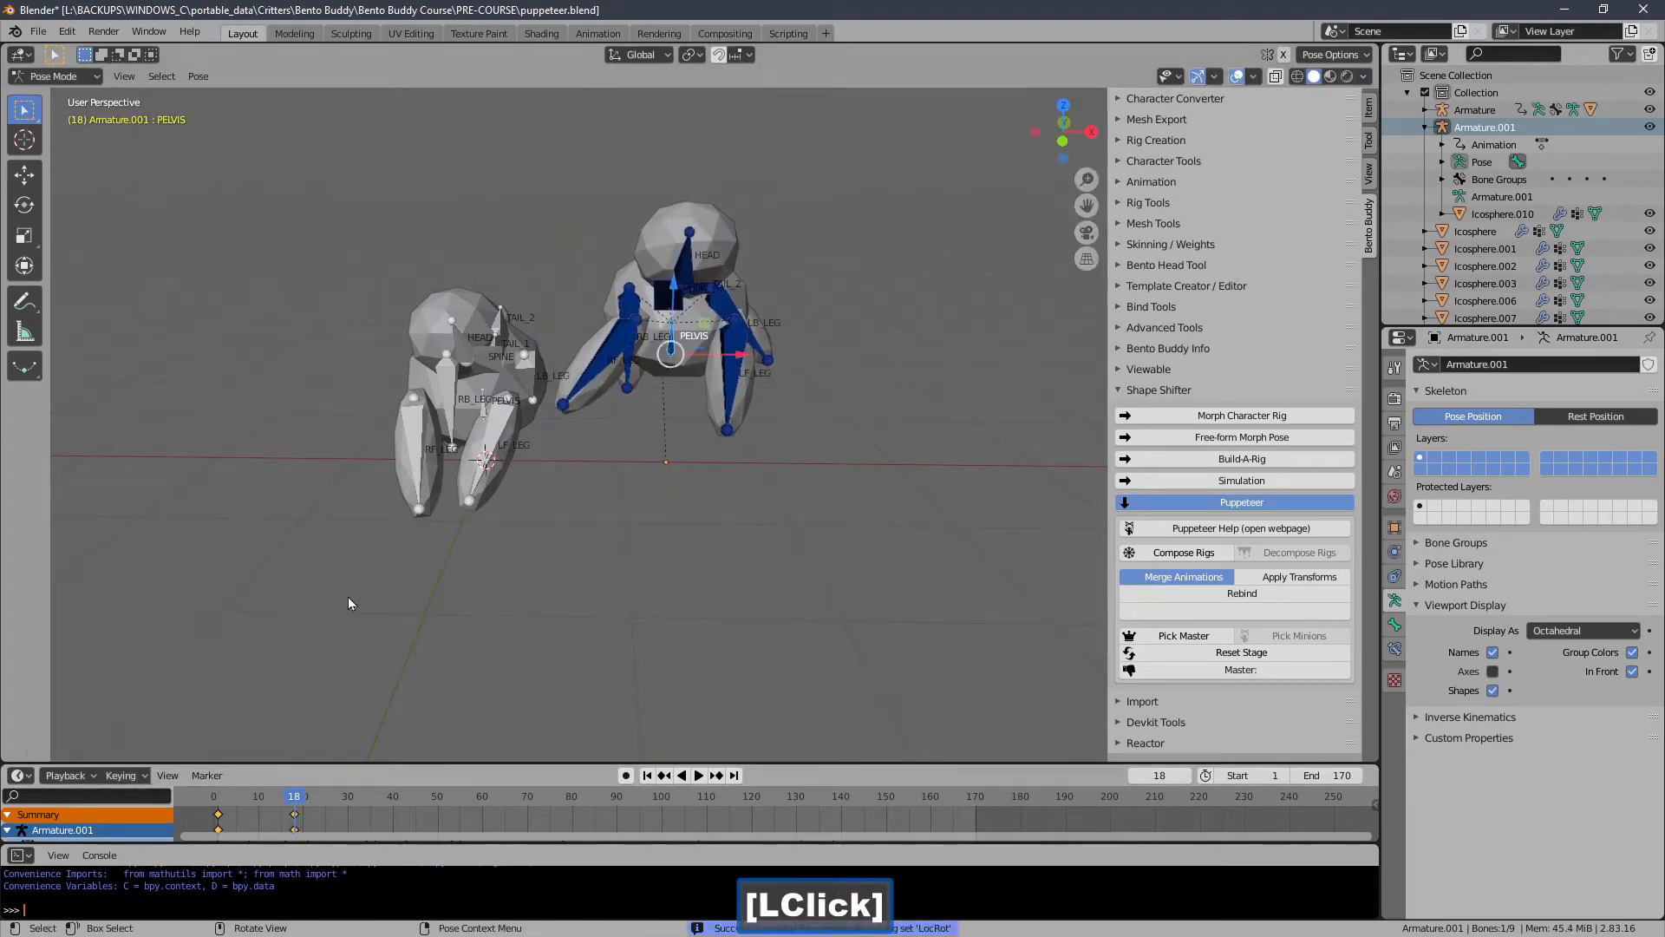
At frame 33 in front view, move the pelvis higher and insert a LocRot keyframe.
key(g)
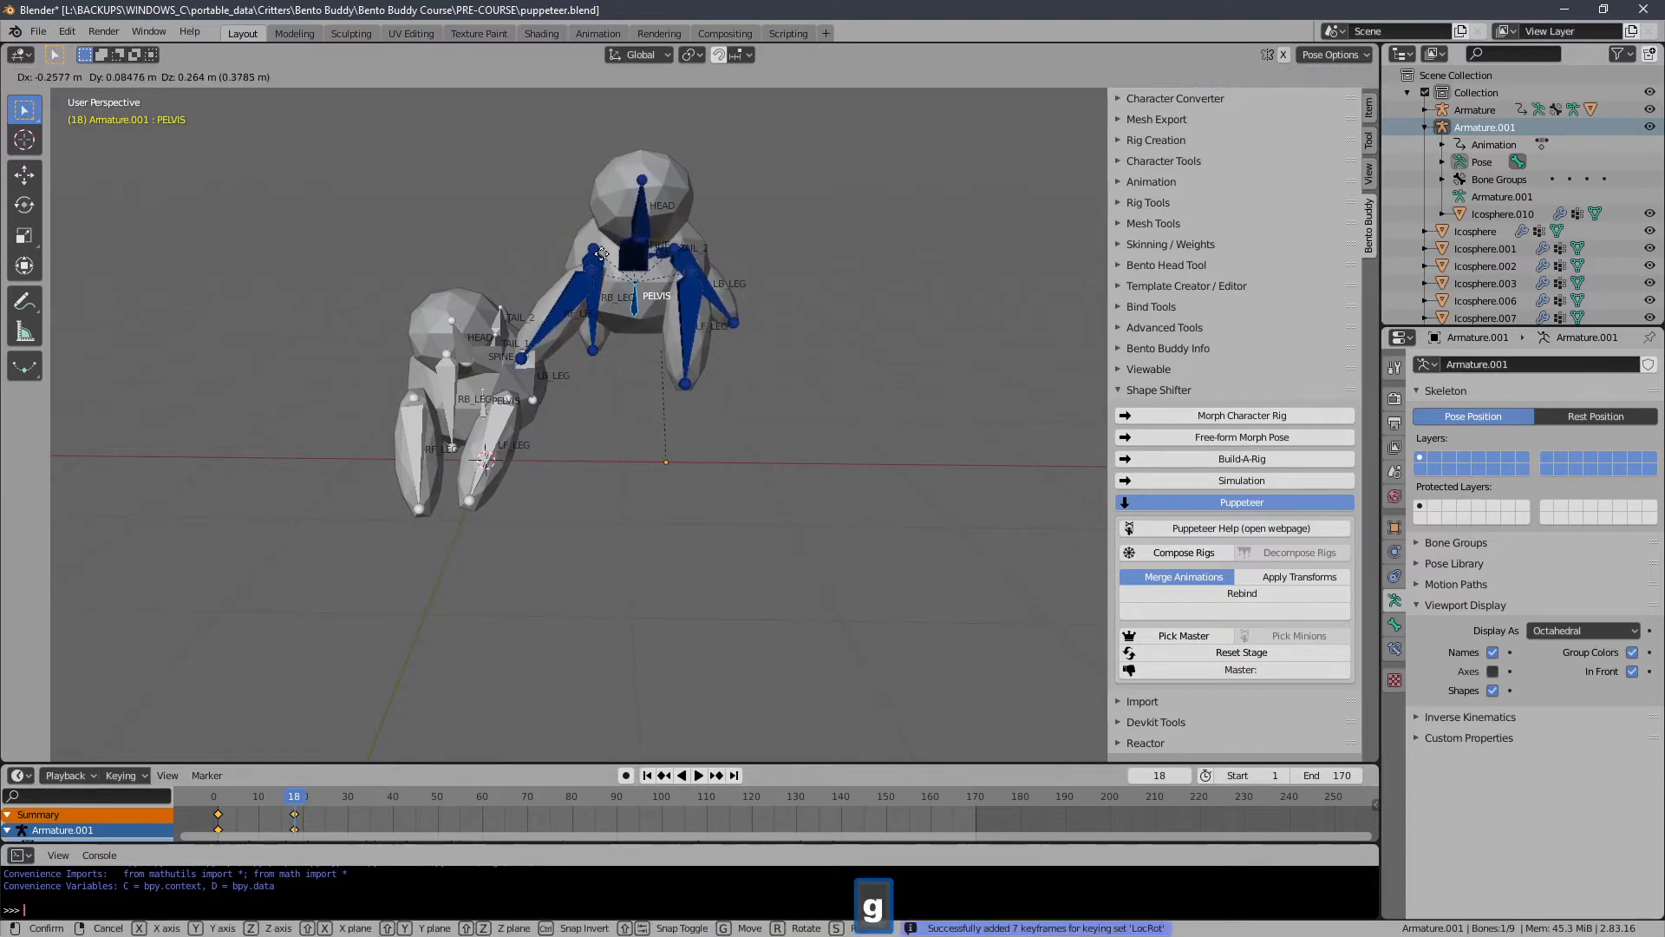
right_click(600, 253)
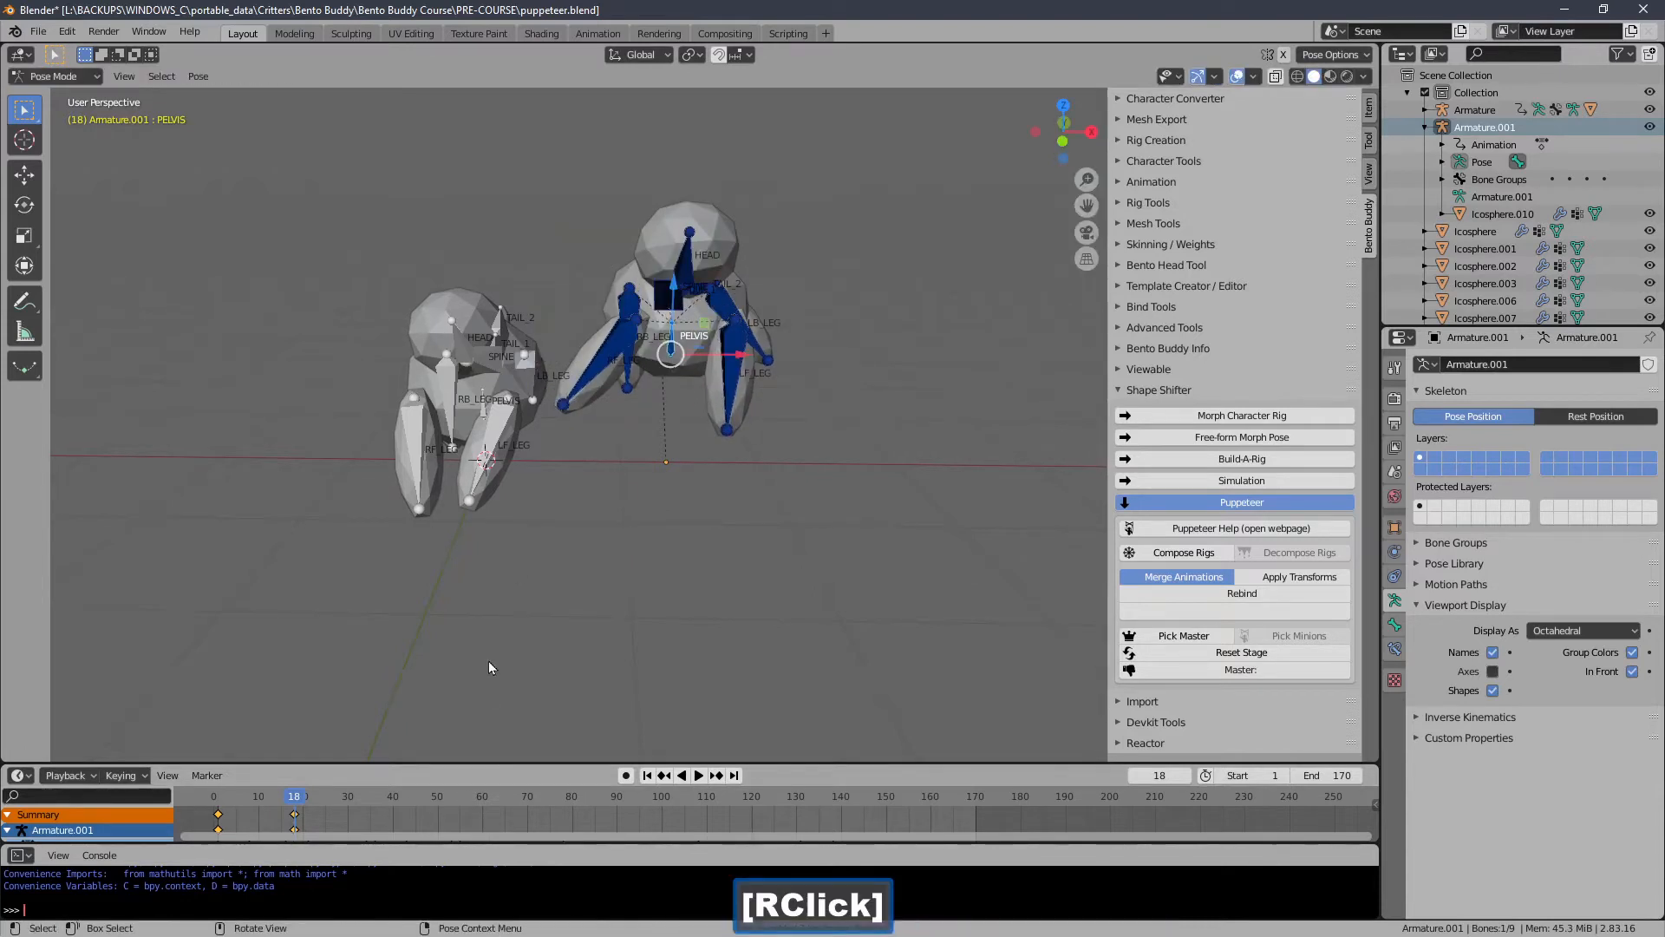
key(1)
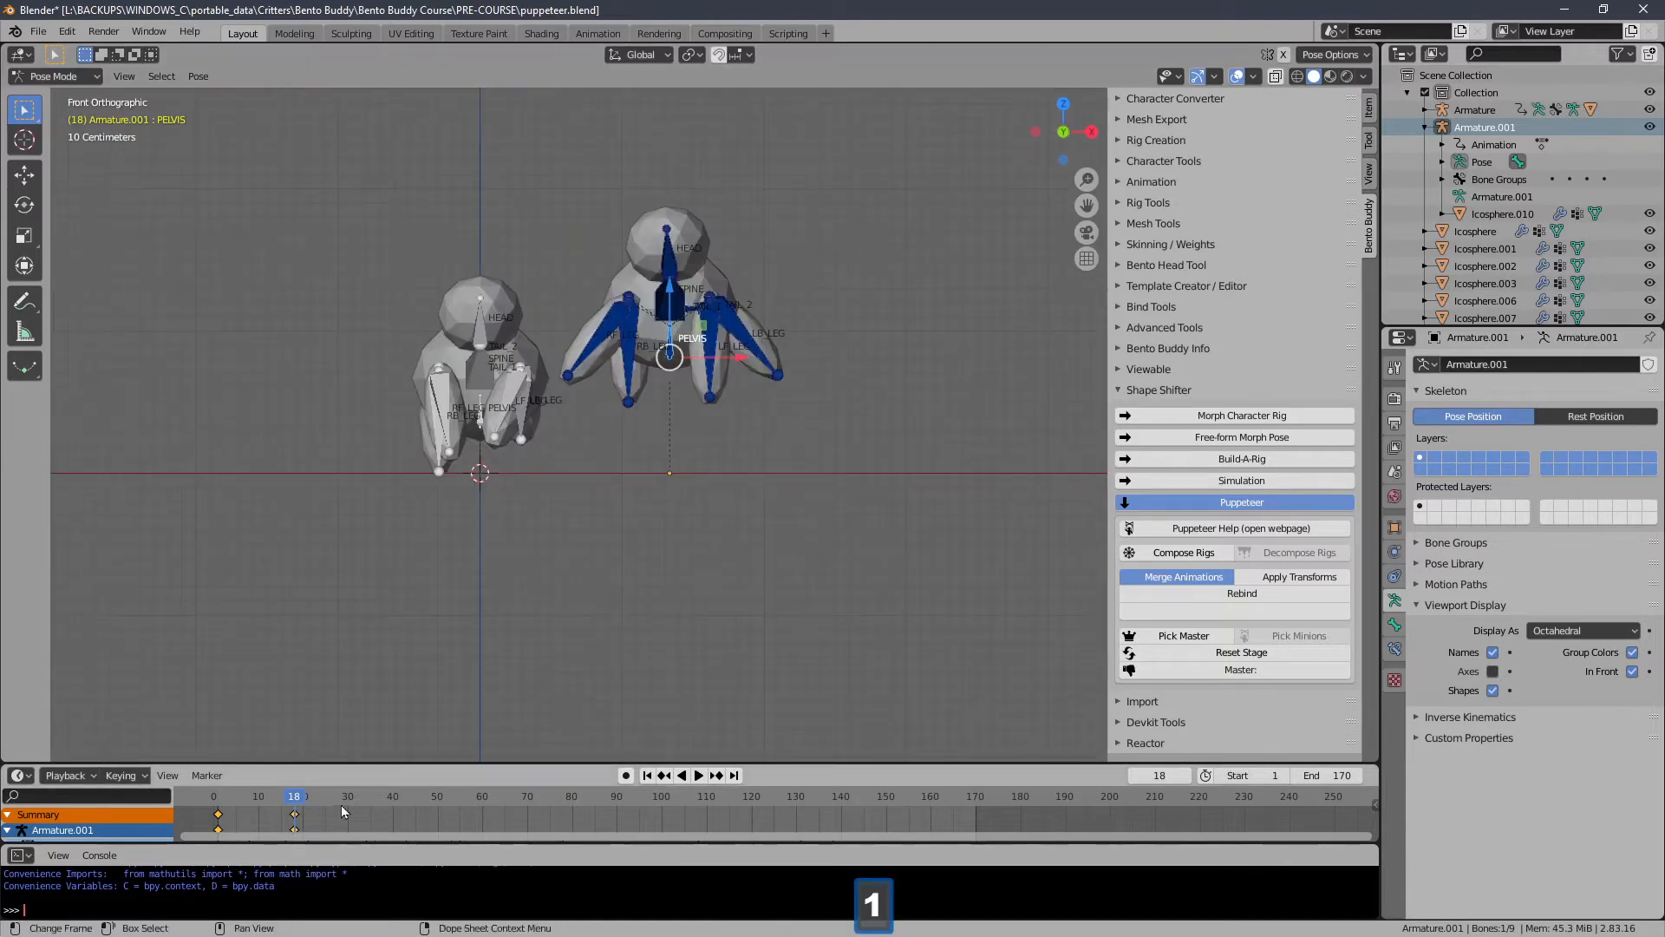
key(space)
click(364, 798)
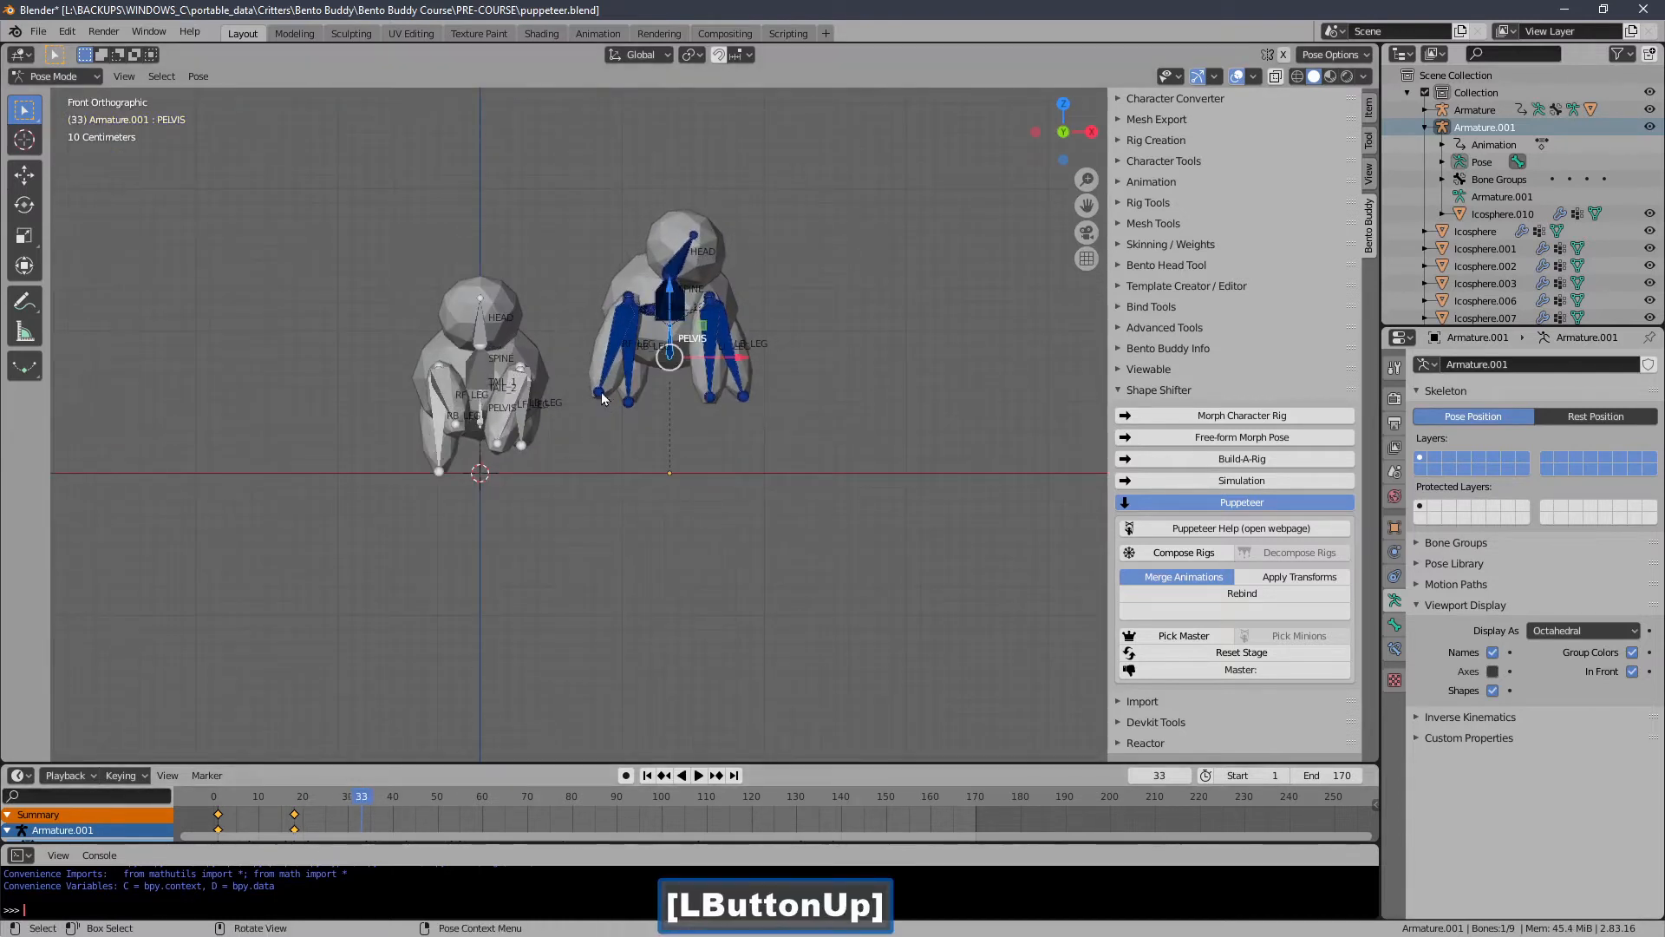
key(g)
click(592, 281)
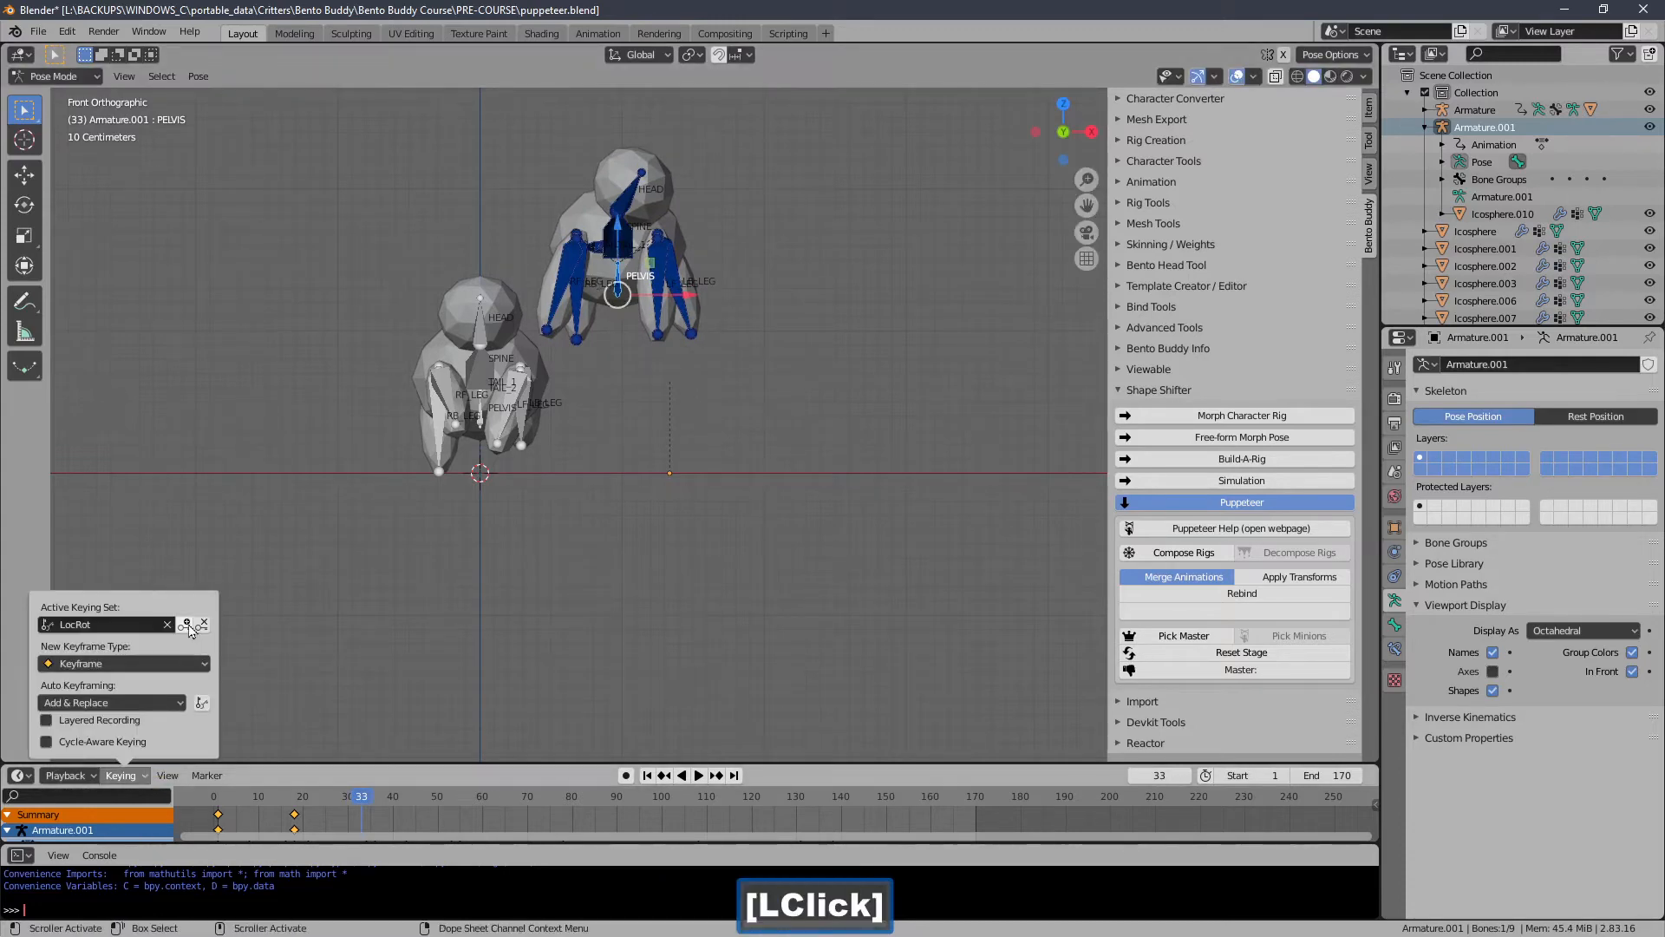
click(187, 625)
At frame 57, lift the pelvis further up and insert a LocRot keyframe.
drag(398, 798, 468, 796)
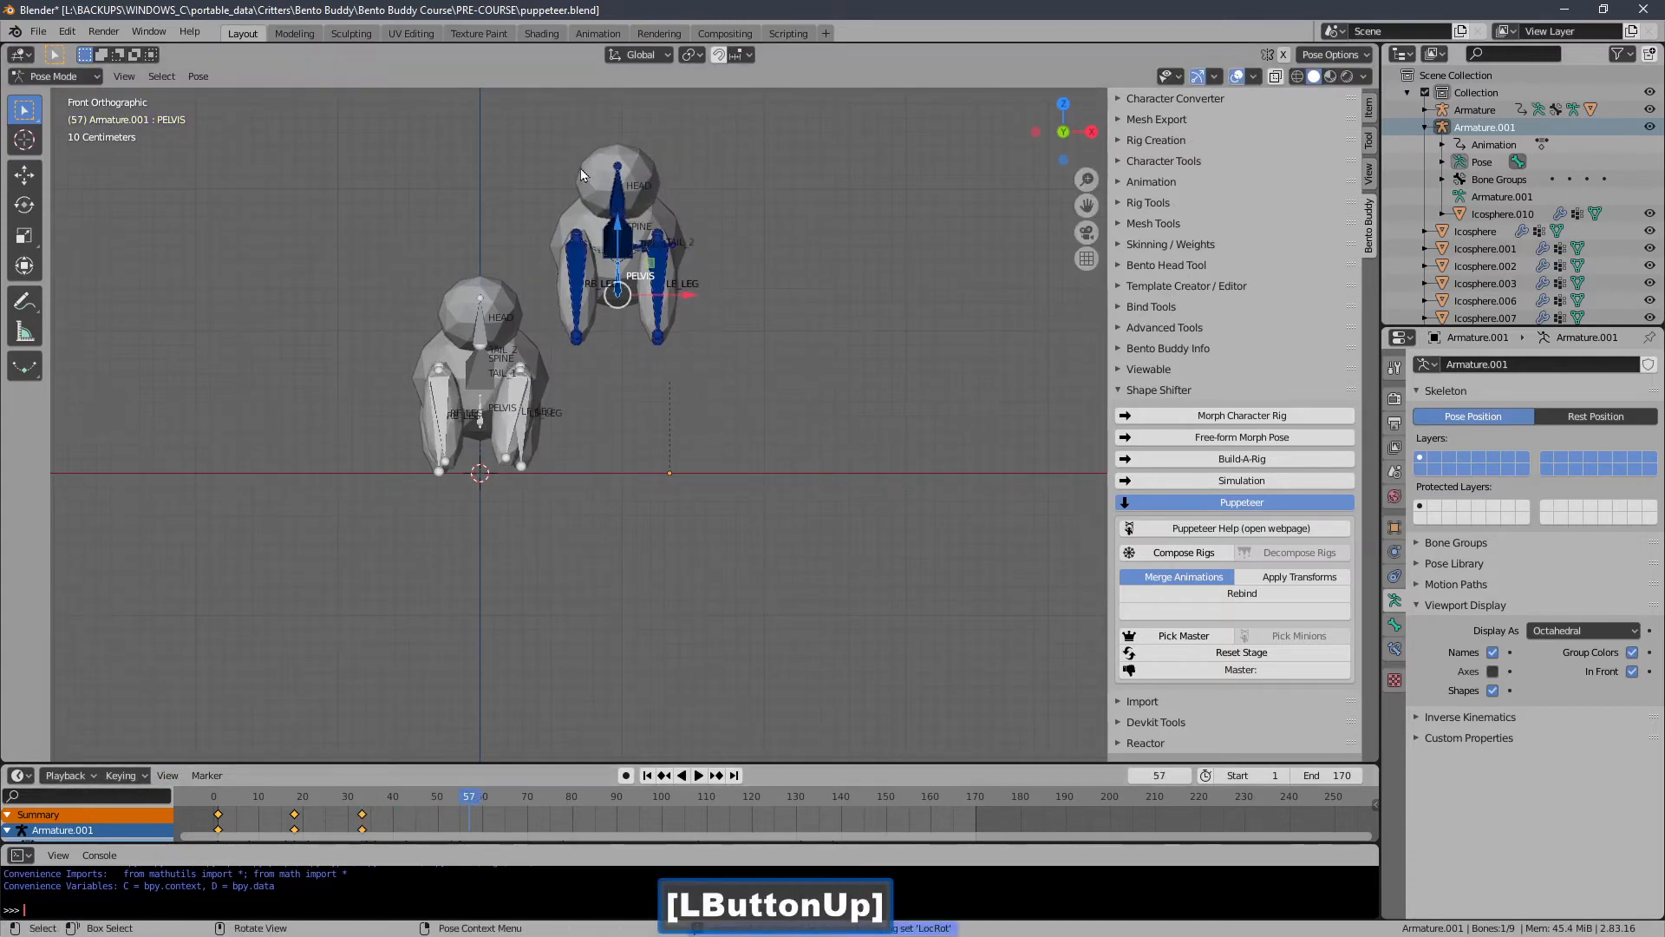
key(g)
click(471, 206)
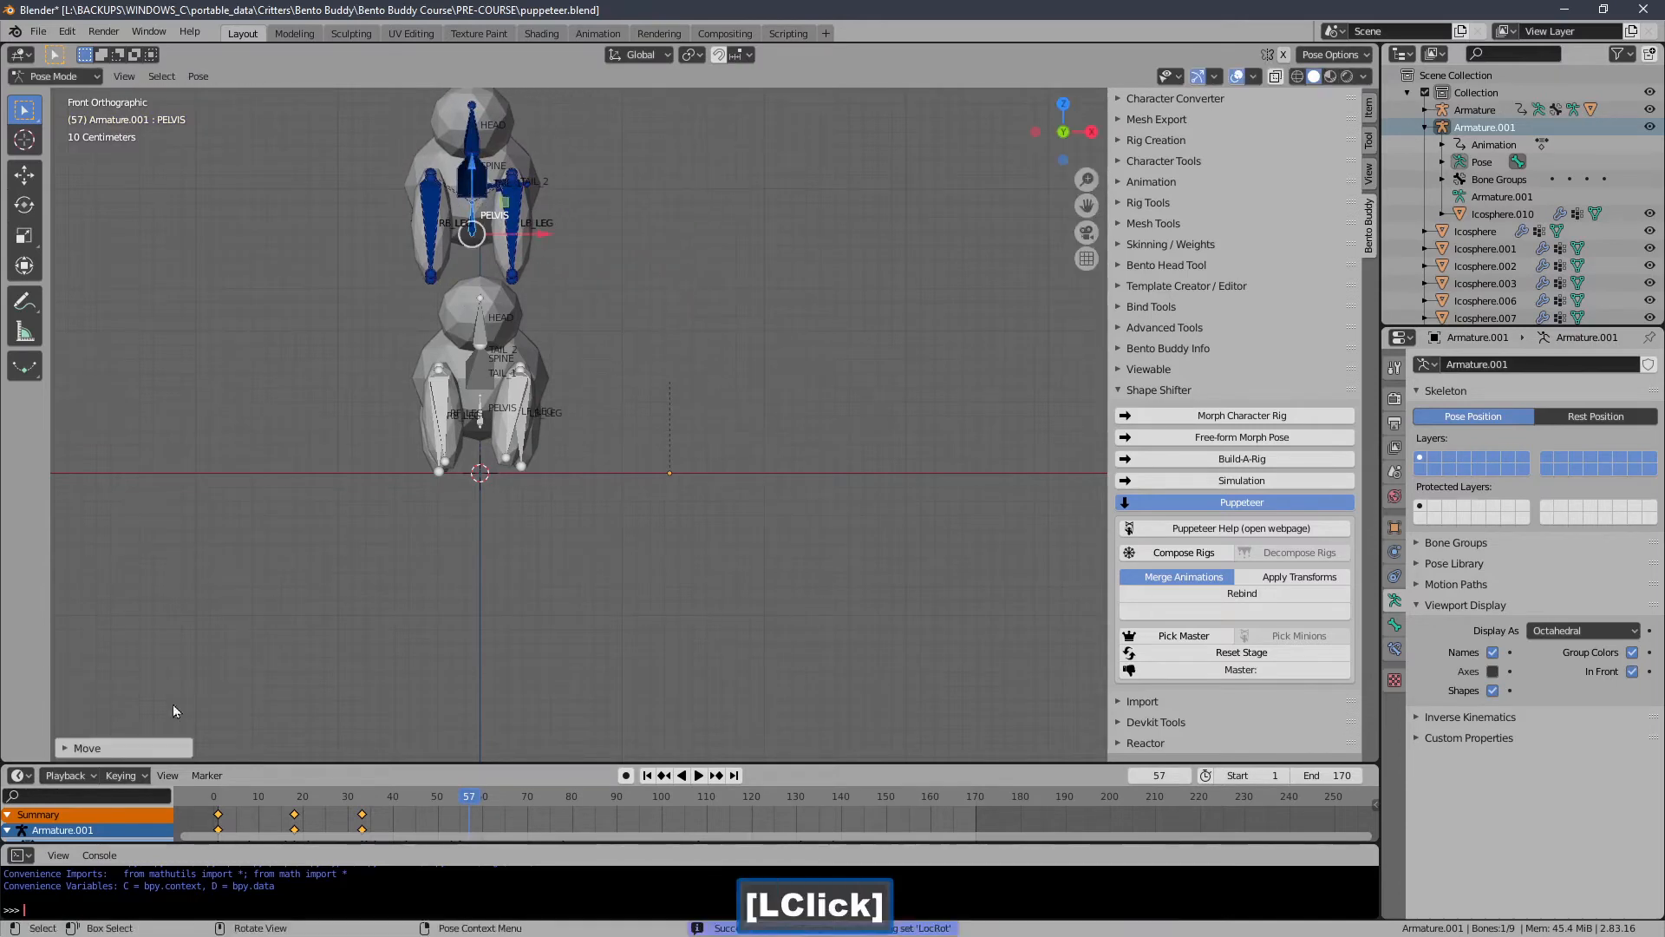
click(133, 775)
click(184, 625)
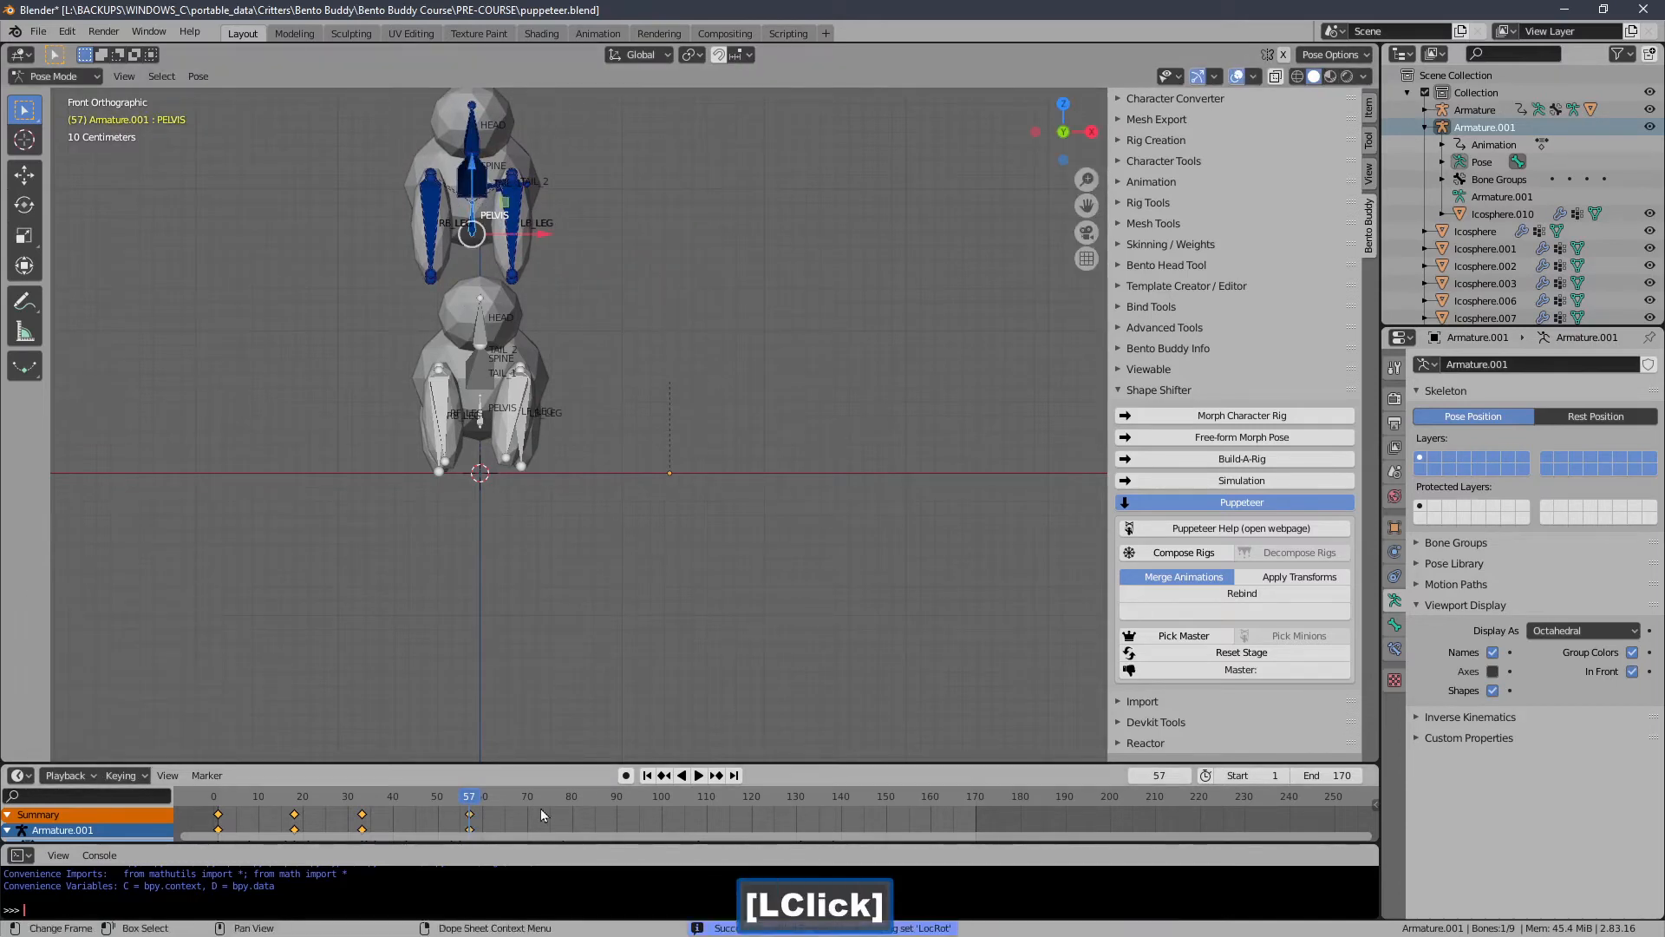
At frame 85, move the pelvis up and to the left and insert a LocRot keyframe.
drag(537, 797, 595, 797)
key(g)
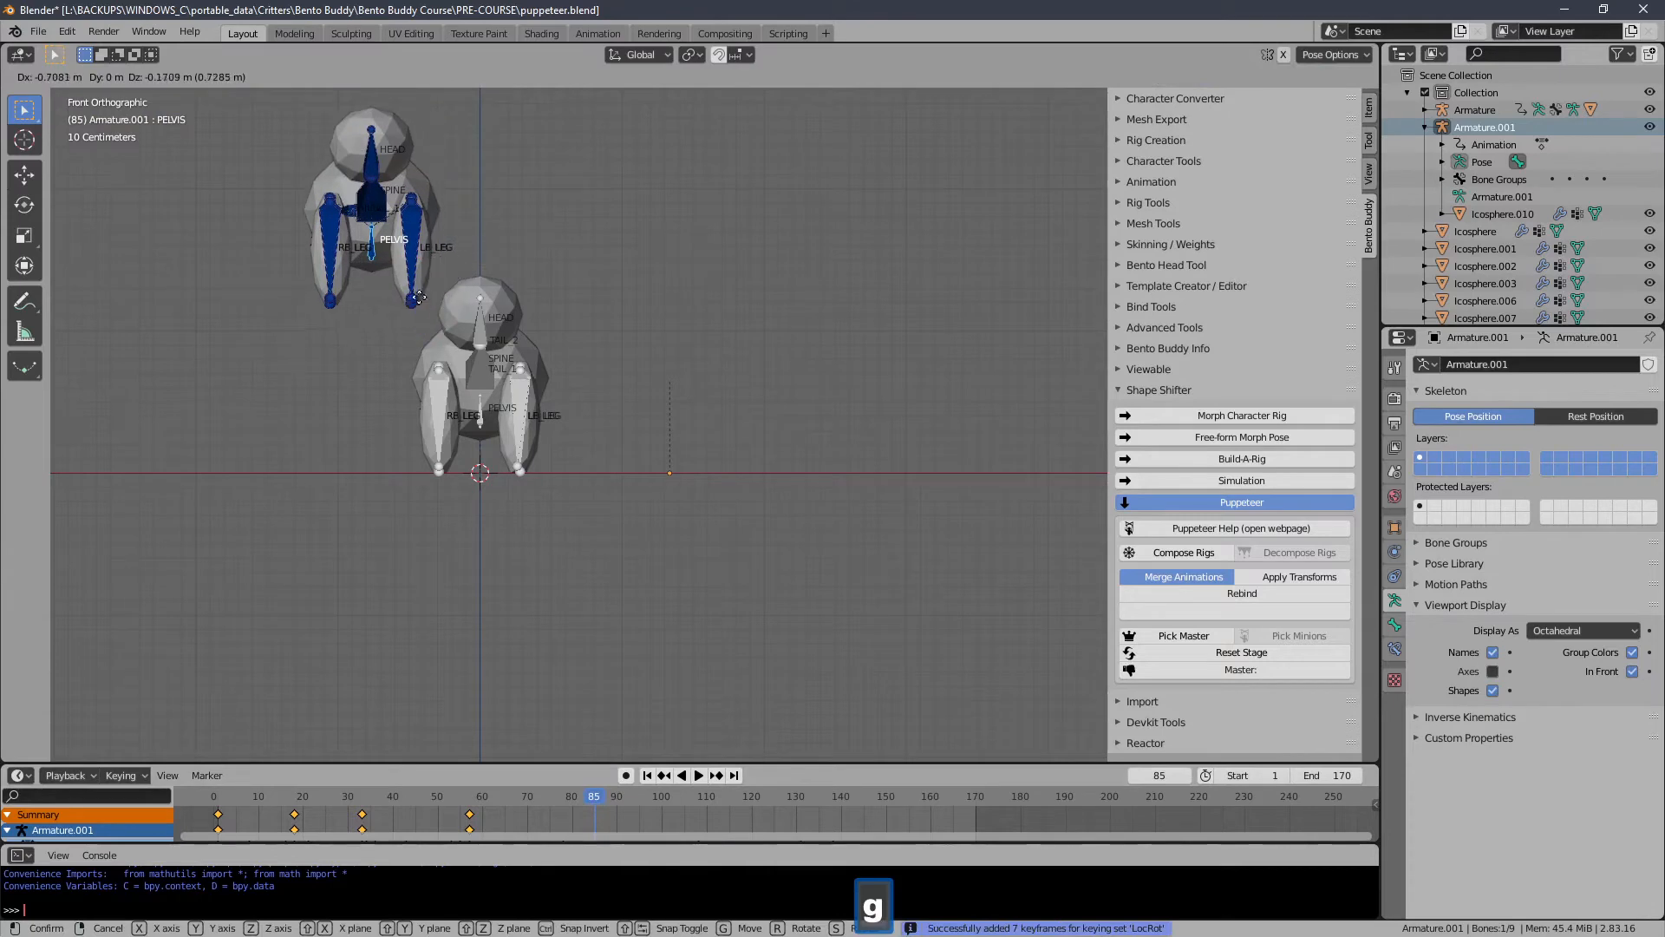
click(407, 301)
click(139, 777)
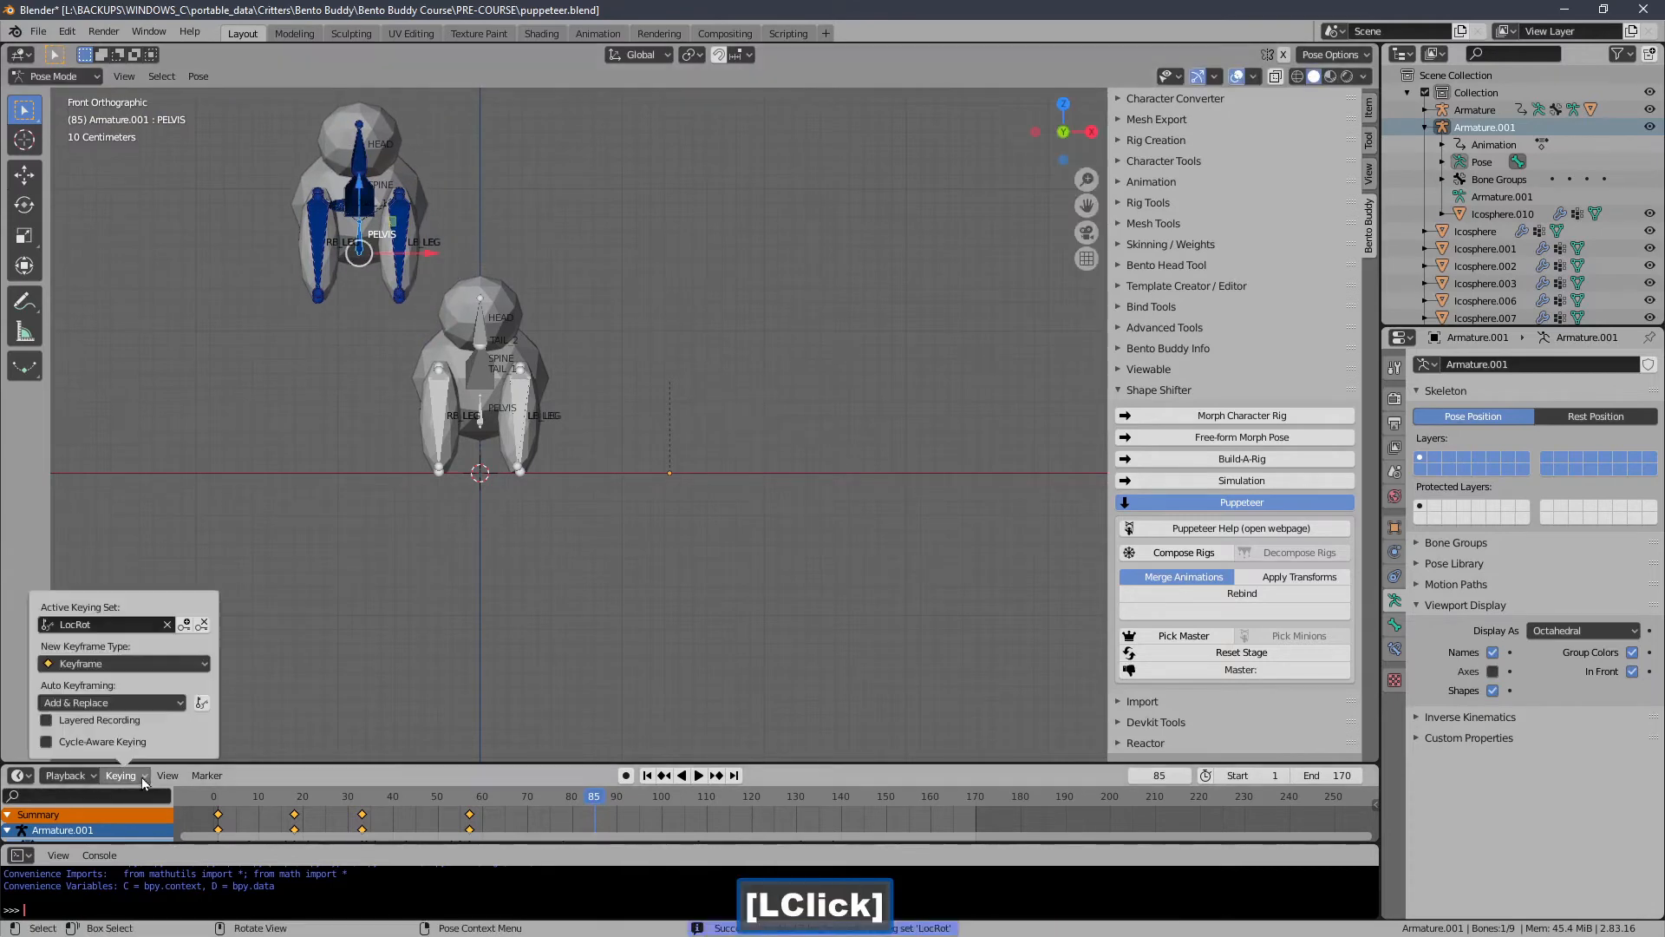
click(185, 623)
At frame 106, drop the pelvis down to the ground on the left and insert a keyframe.
drag(647, 798, 689, 798)
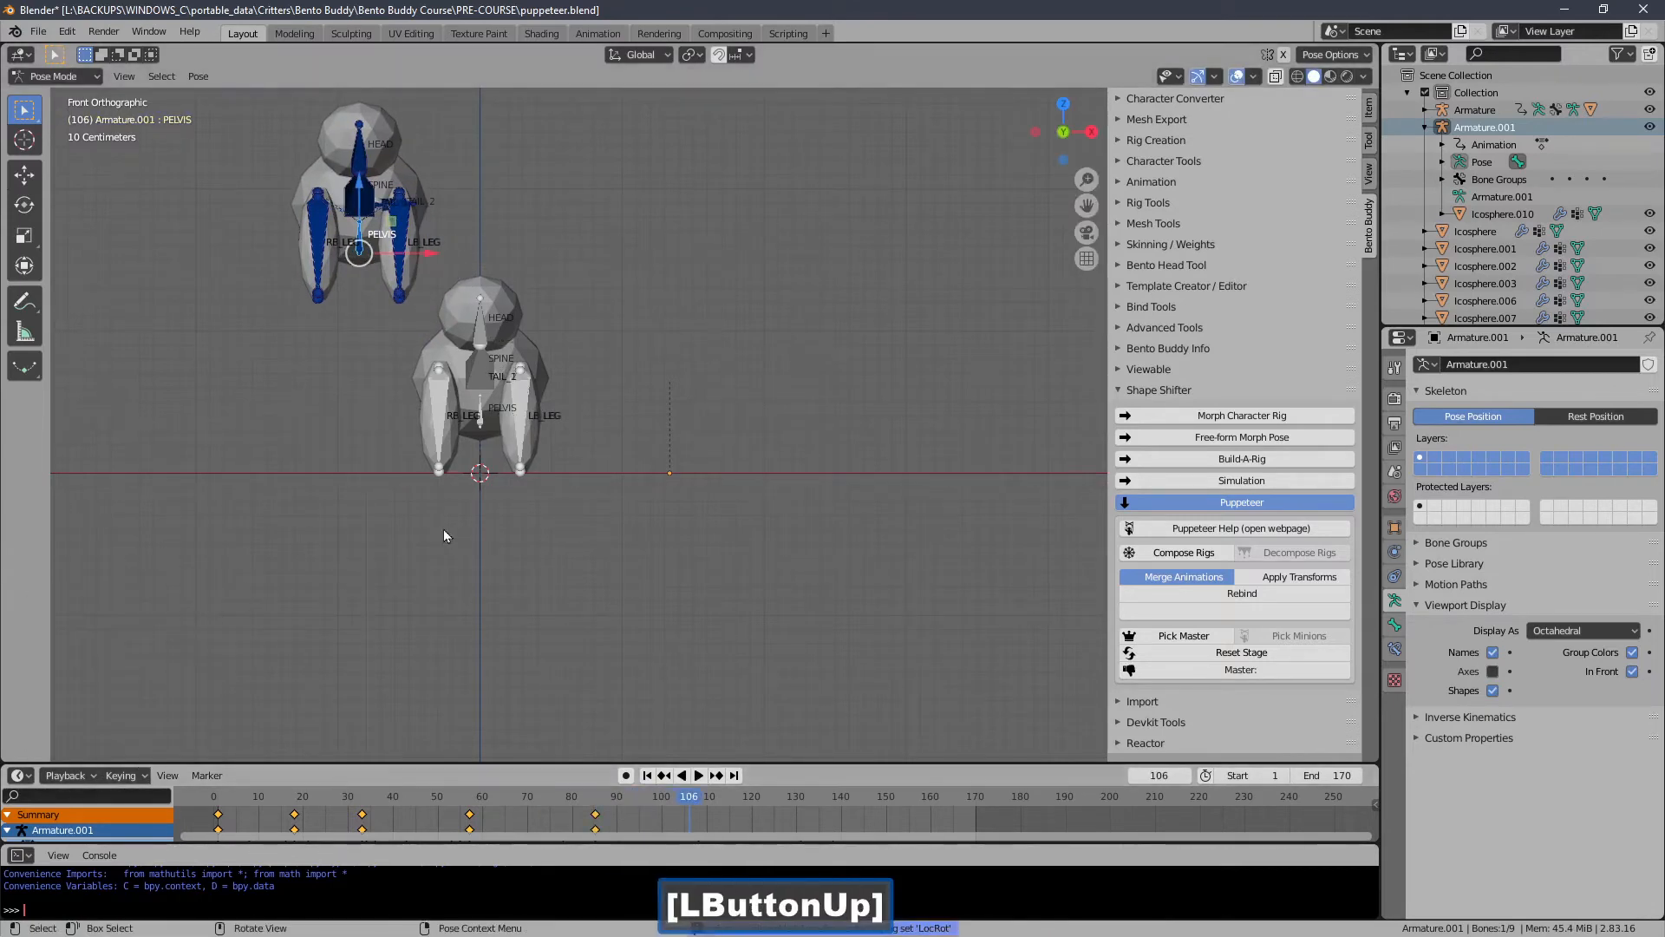
key(g)
click(361, 539)
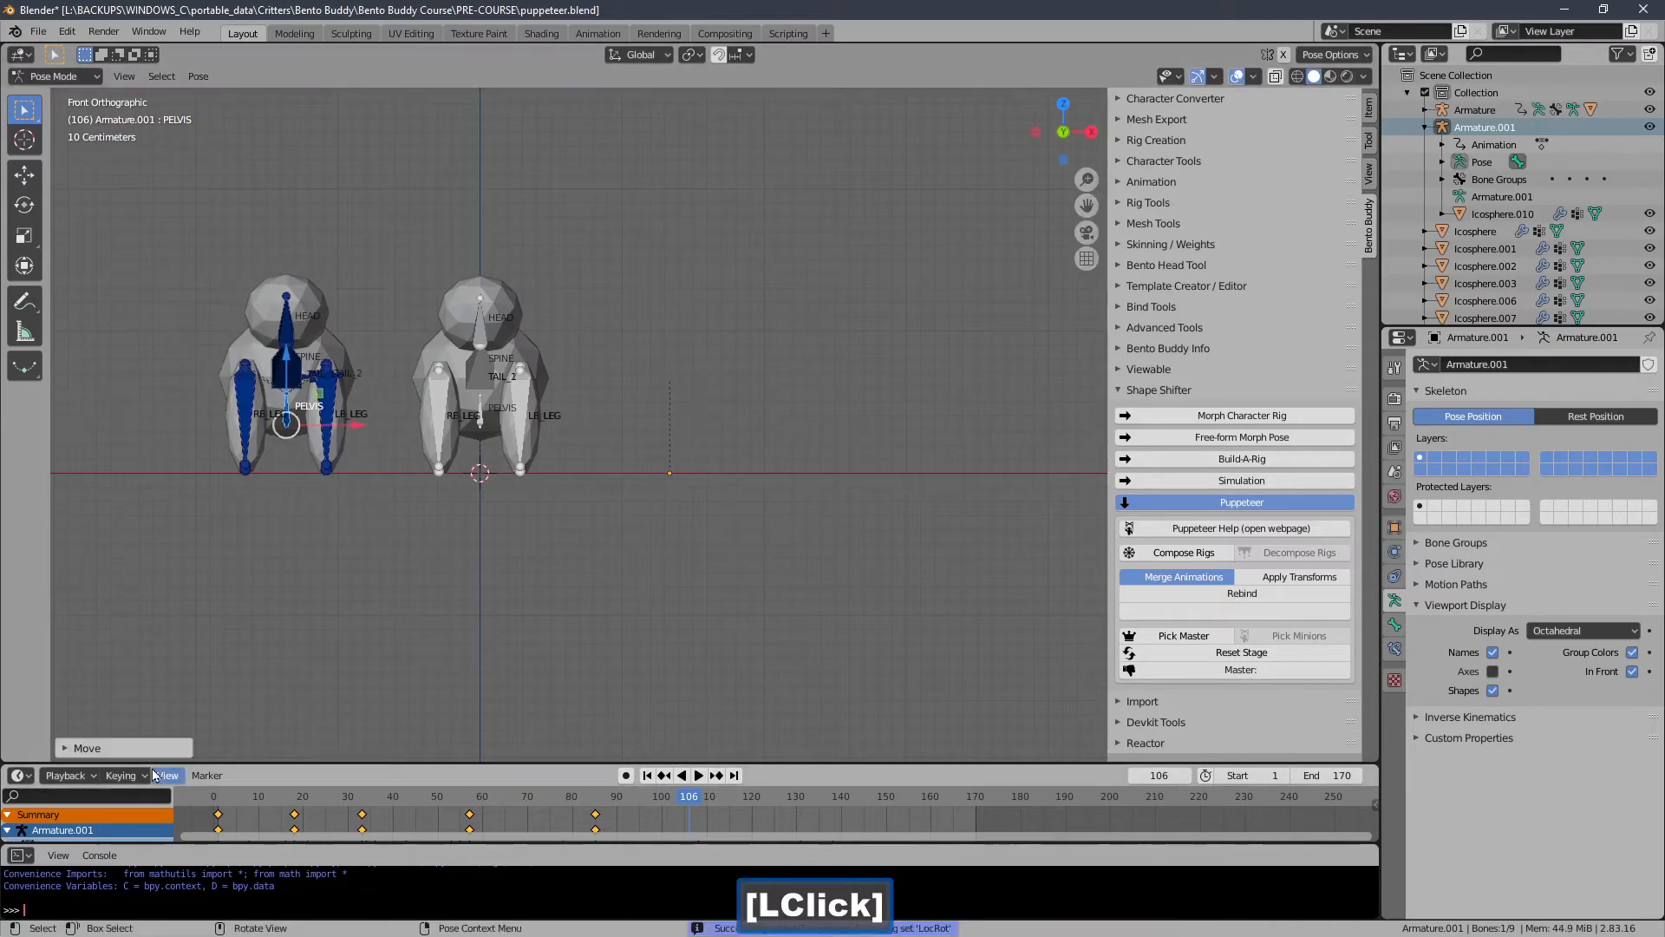
click(126, 775)
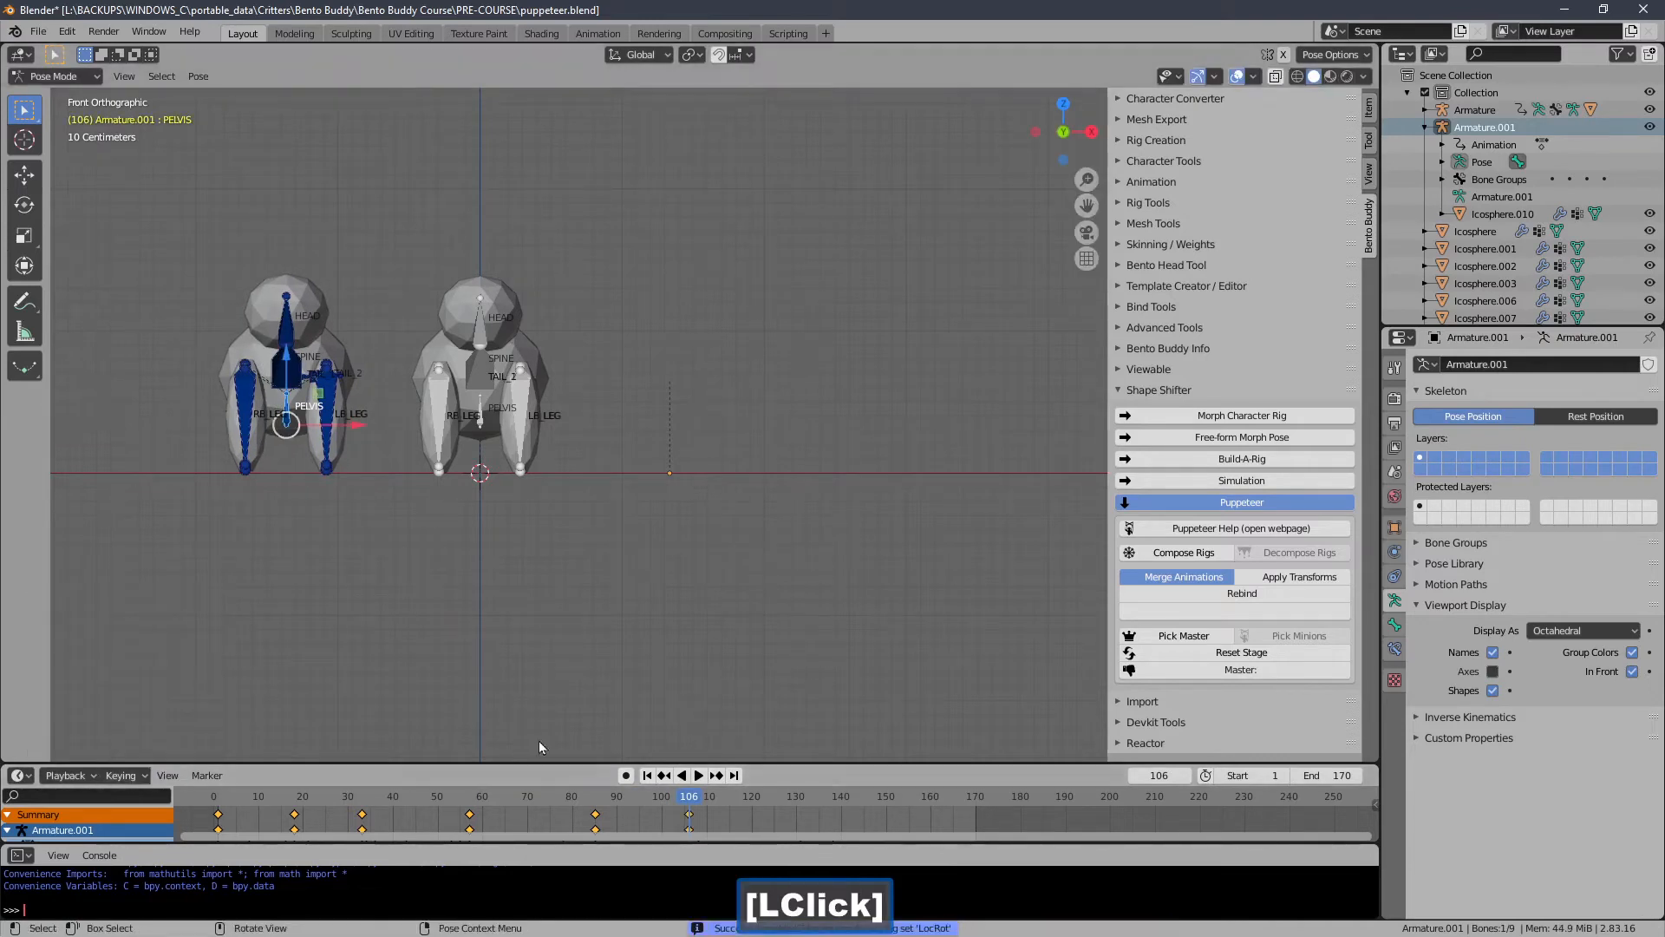
At frame 132, lift the pelvis high again and insert a LocRot keyframe.
drag(729, 798, 805, 798)
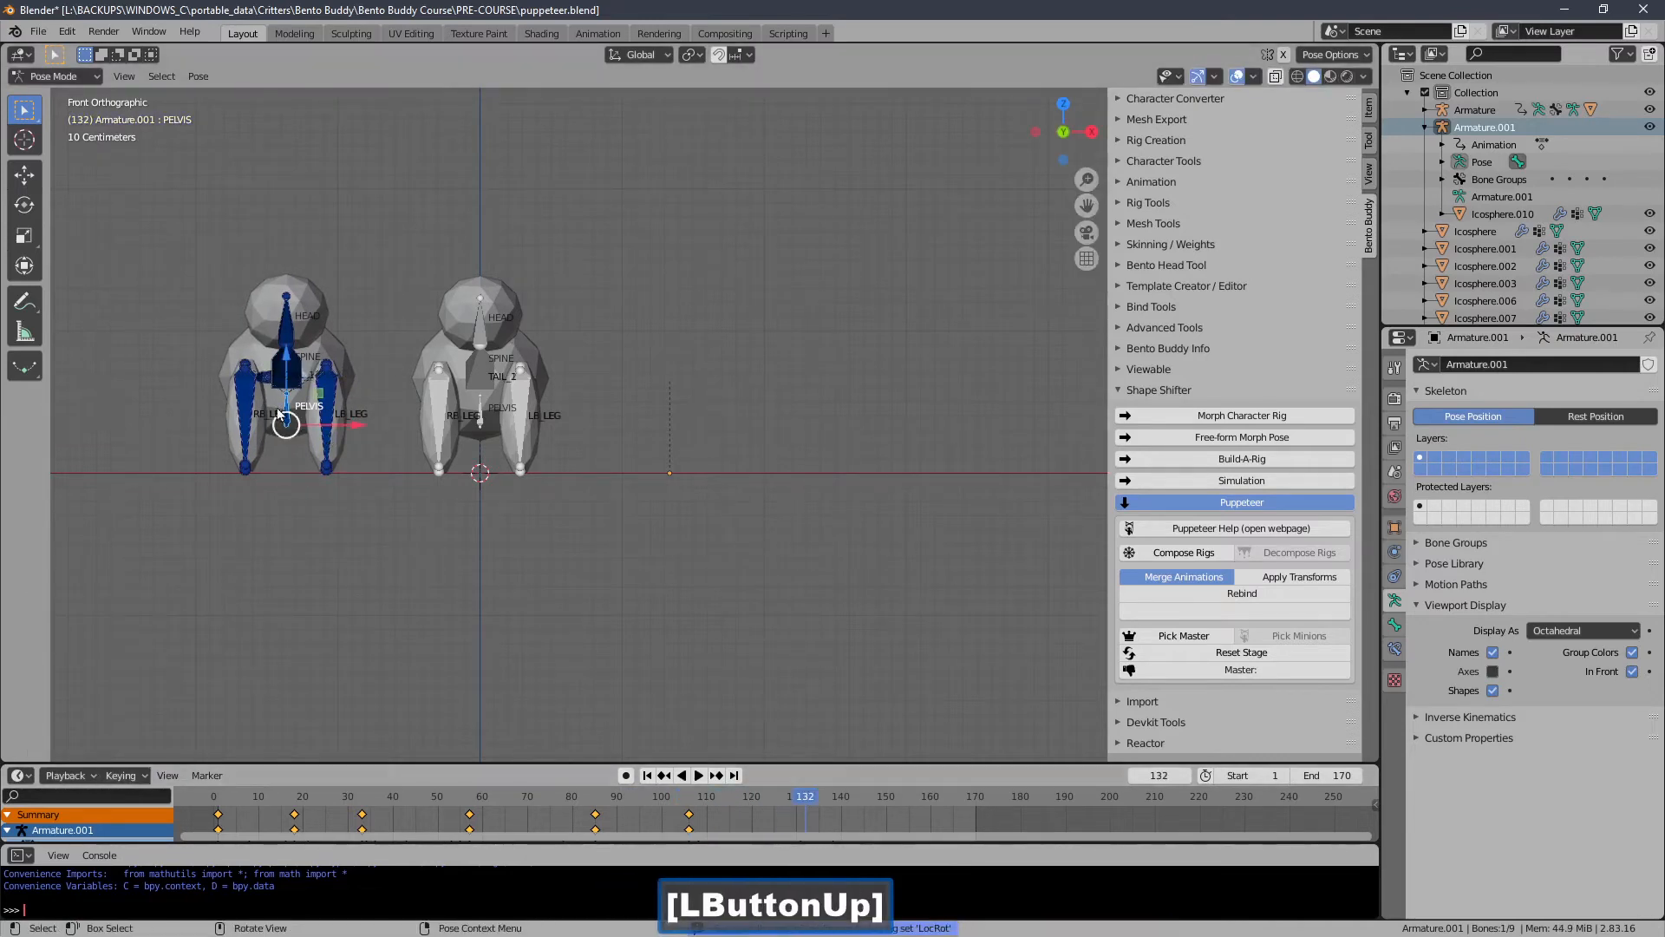
key(g)
click(470, 209)
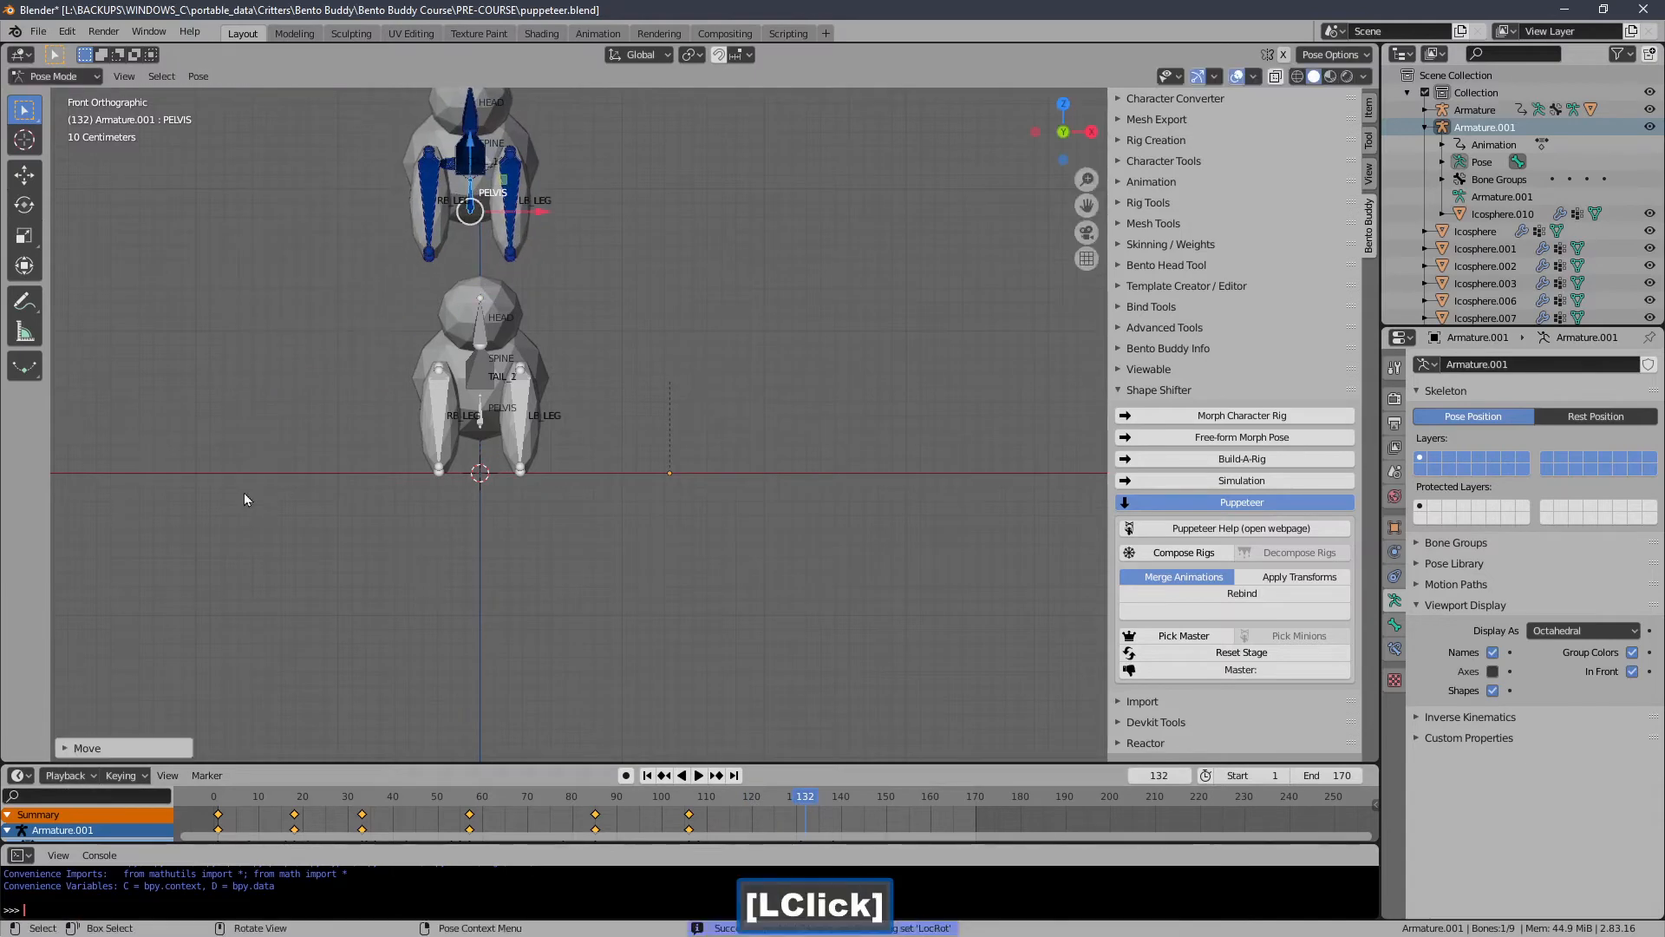
click(134, 777)
click(186, 625)
At frame 168, clear the pelvis location back to its rest position and insert a keyframe.
key(space)
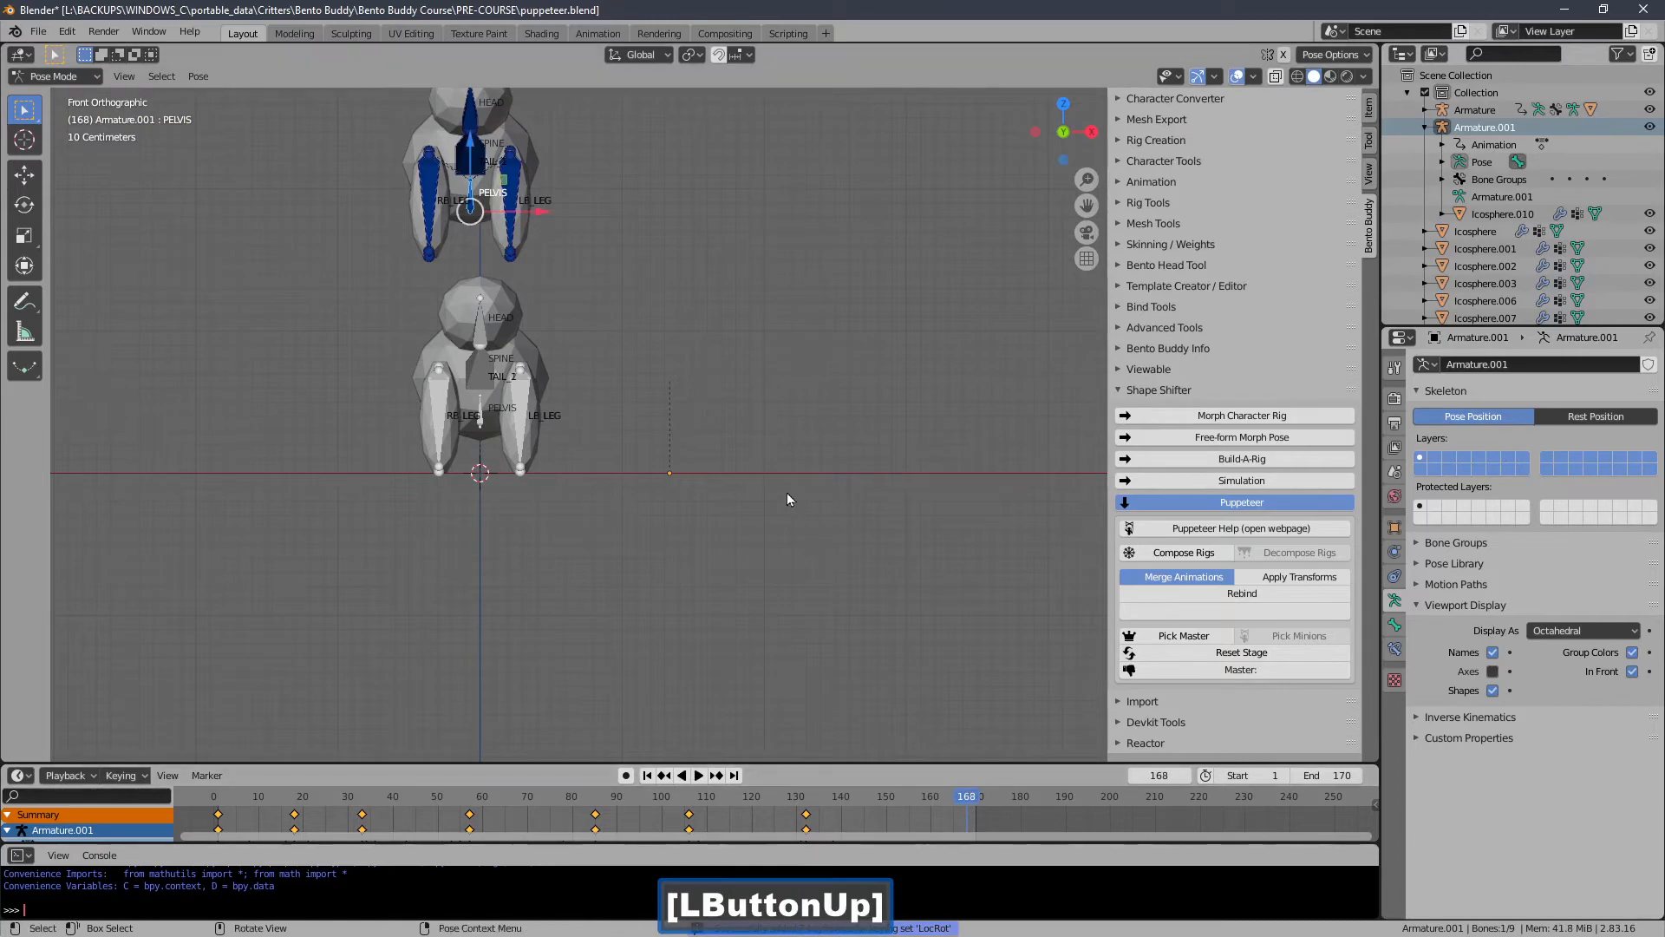
key(g)
click(772, 553)
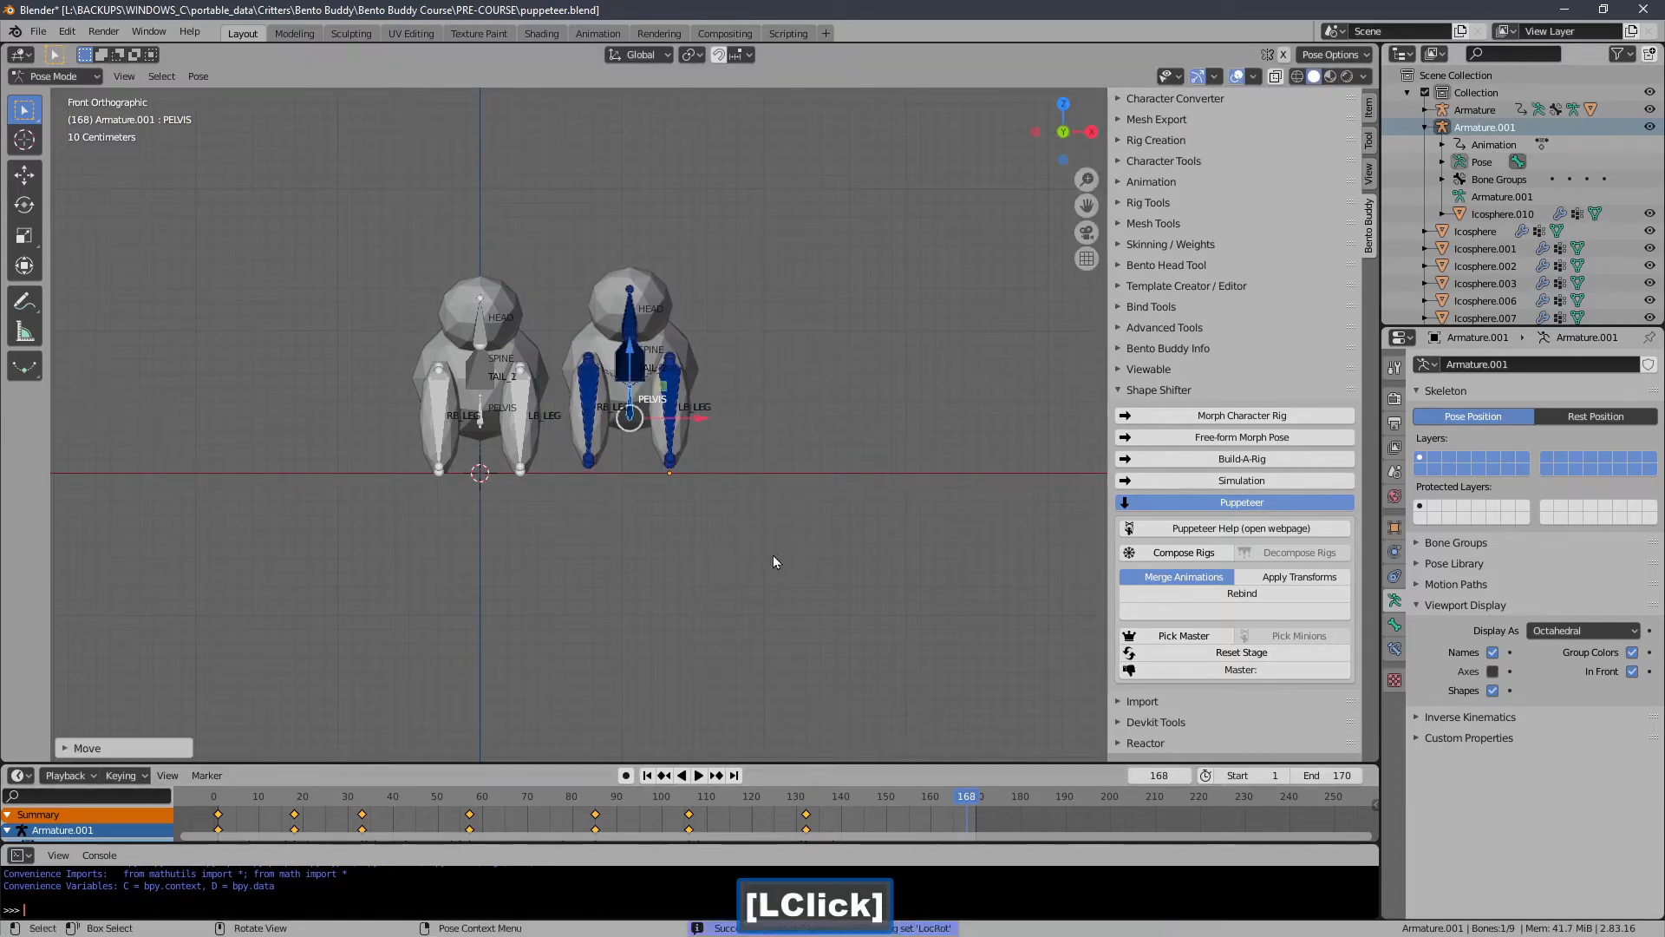
key(alt+g)
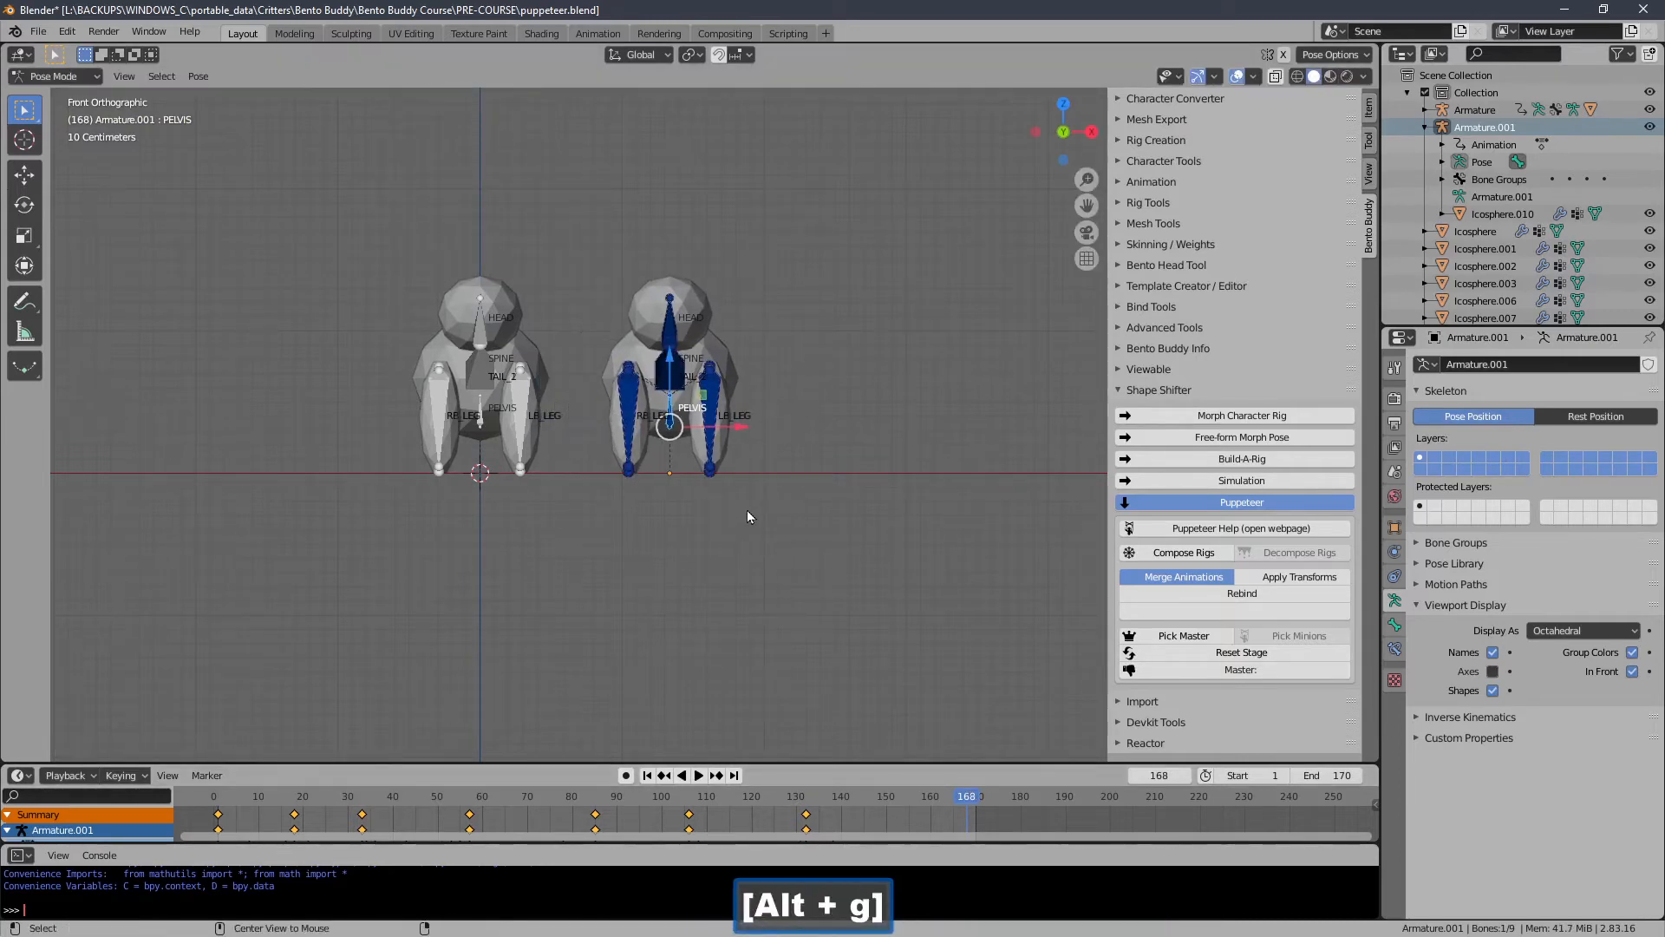
click(146, 775)
click(185, 624)
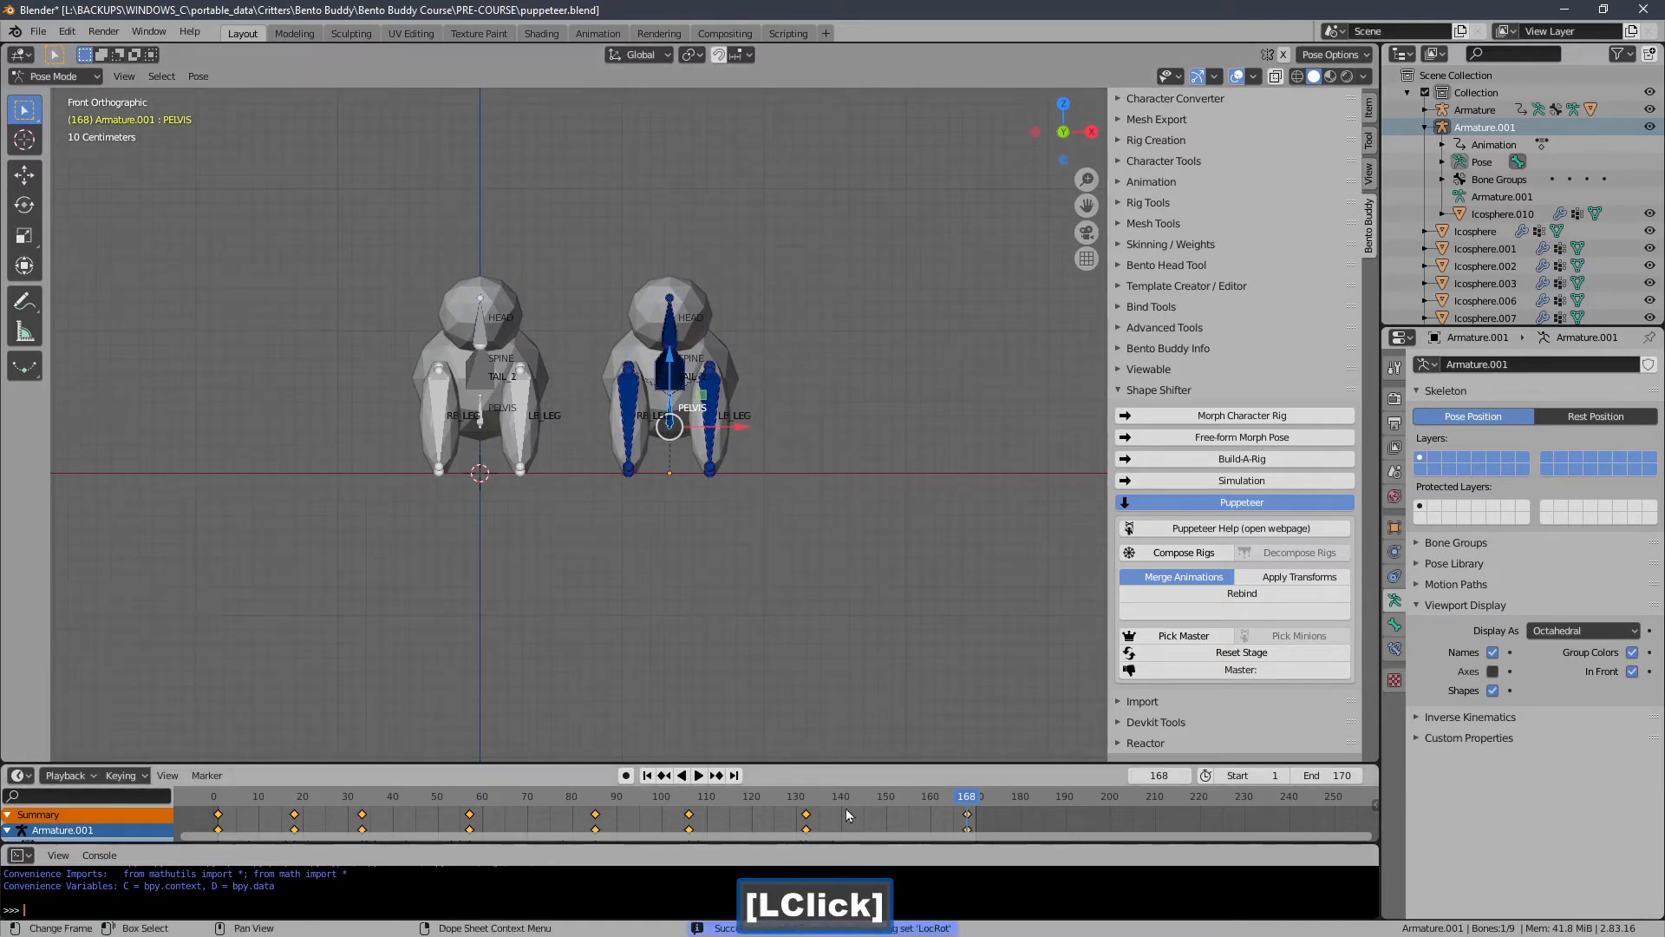
Play back the pelvis jump animation and return to the first frame.
click(700, 775)
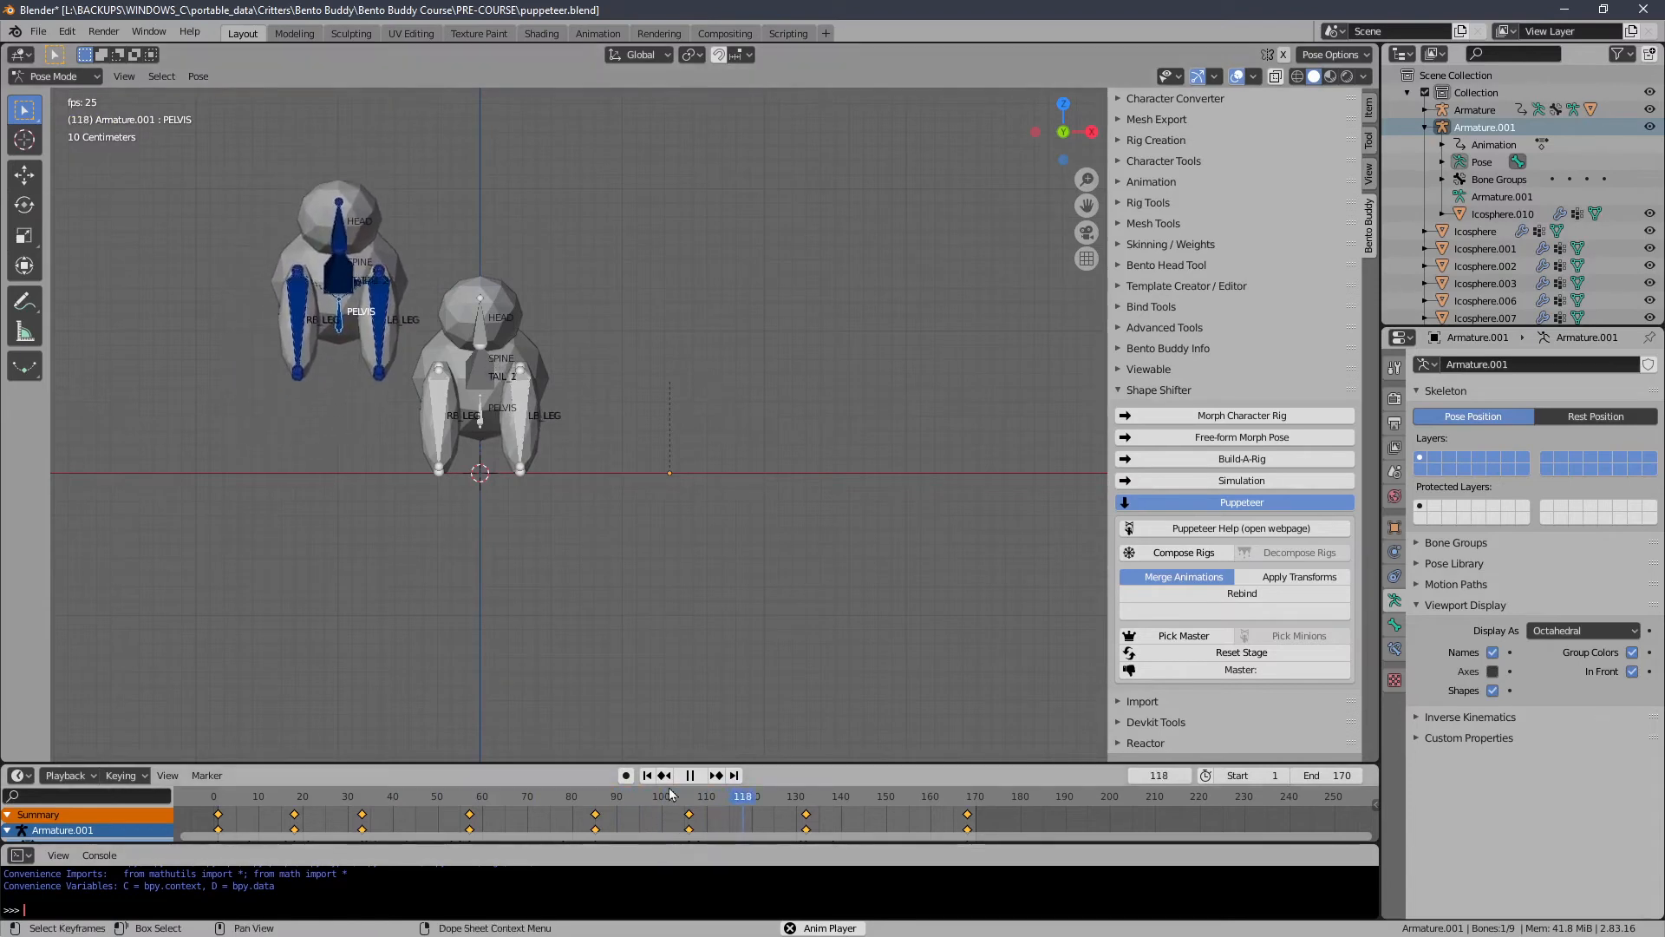
click(695, 775)
click(647, 775)
middle_drag(652, 507, 714, 513)
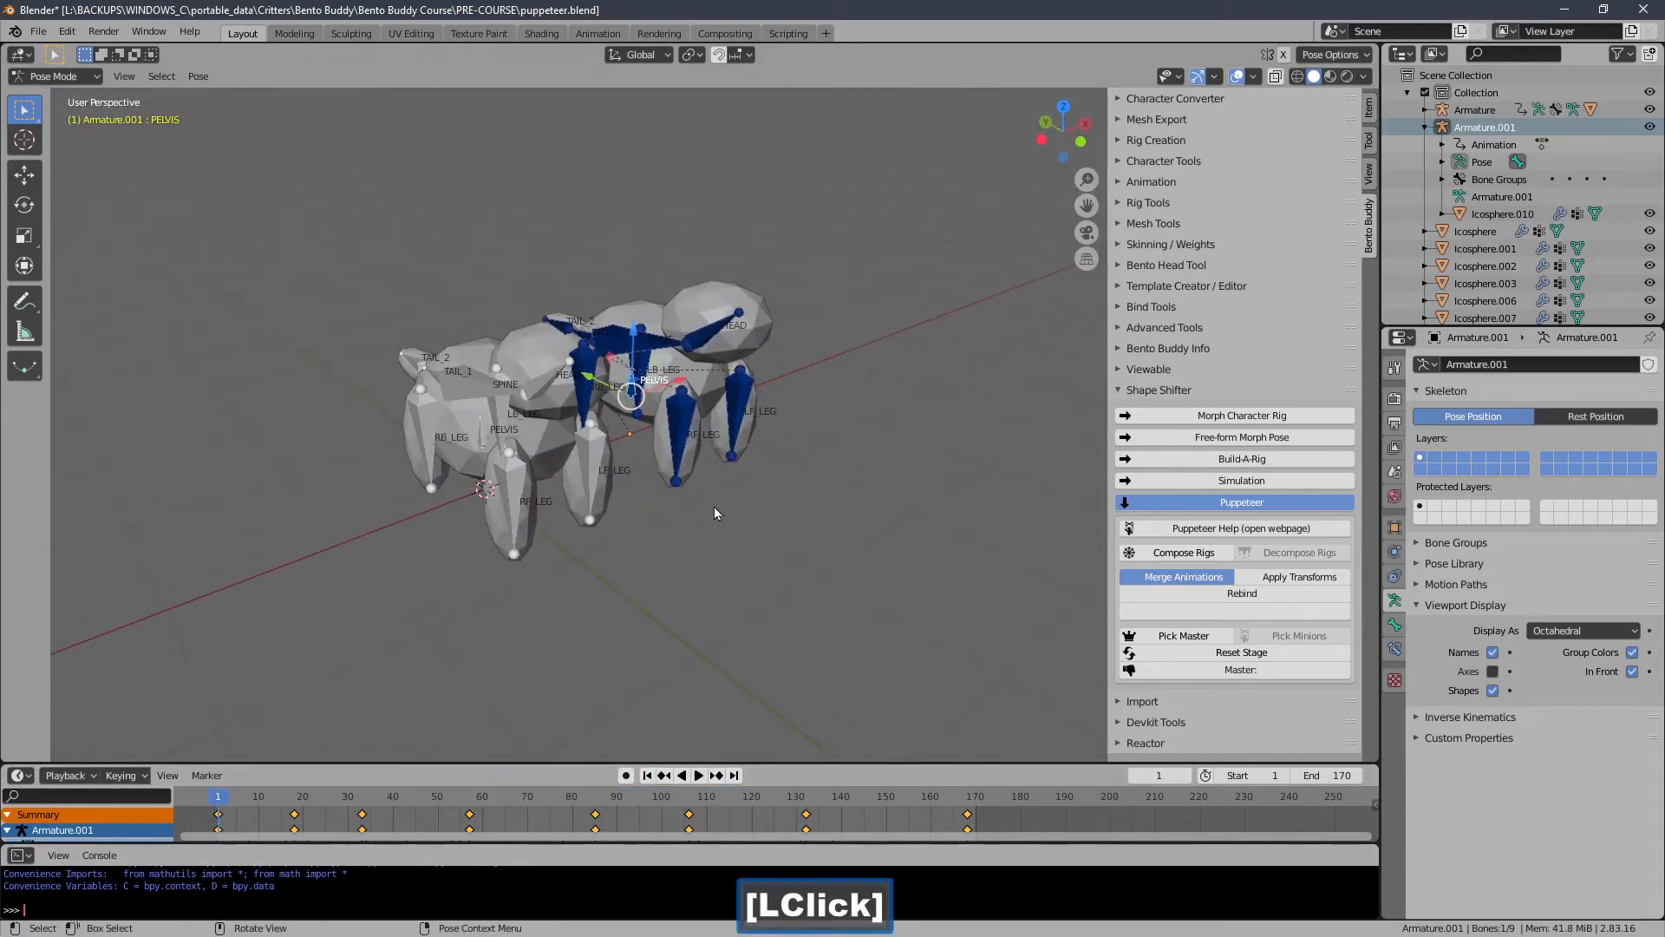
Return to Object Mode, select all objects and compose the rigs into one map rig.
click(86, 76)
click(48, 96)
middle_drag(468, 278, 510, 268)
drag(689, 289, 289, 542)
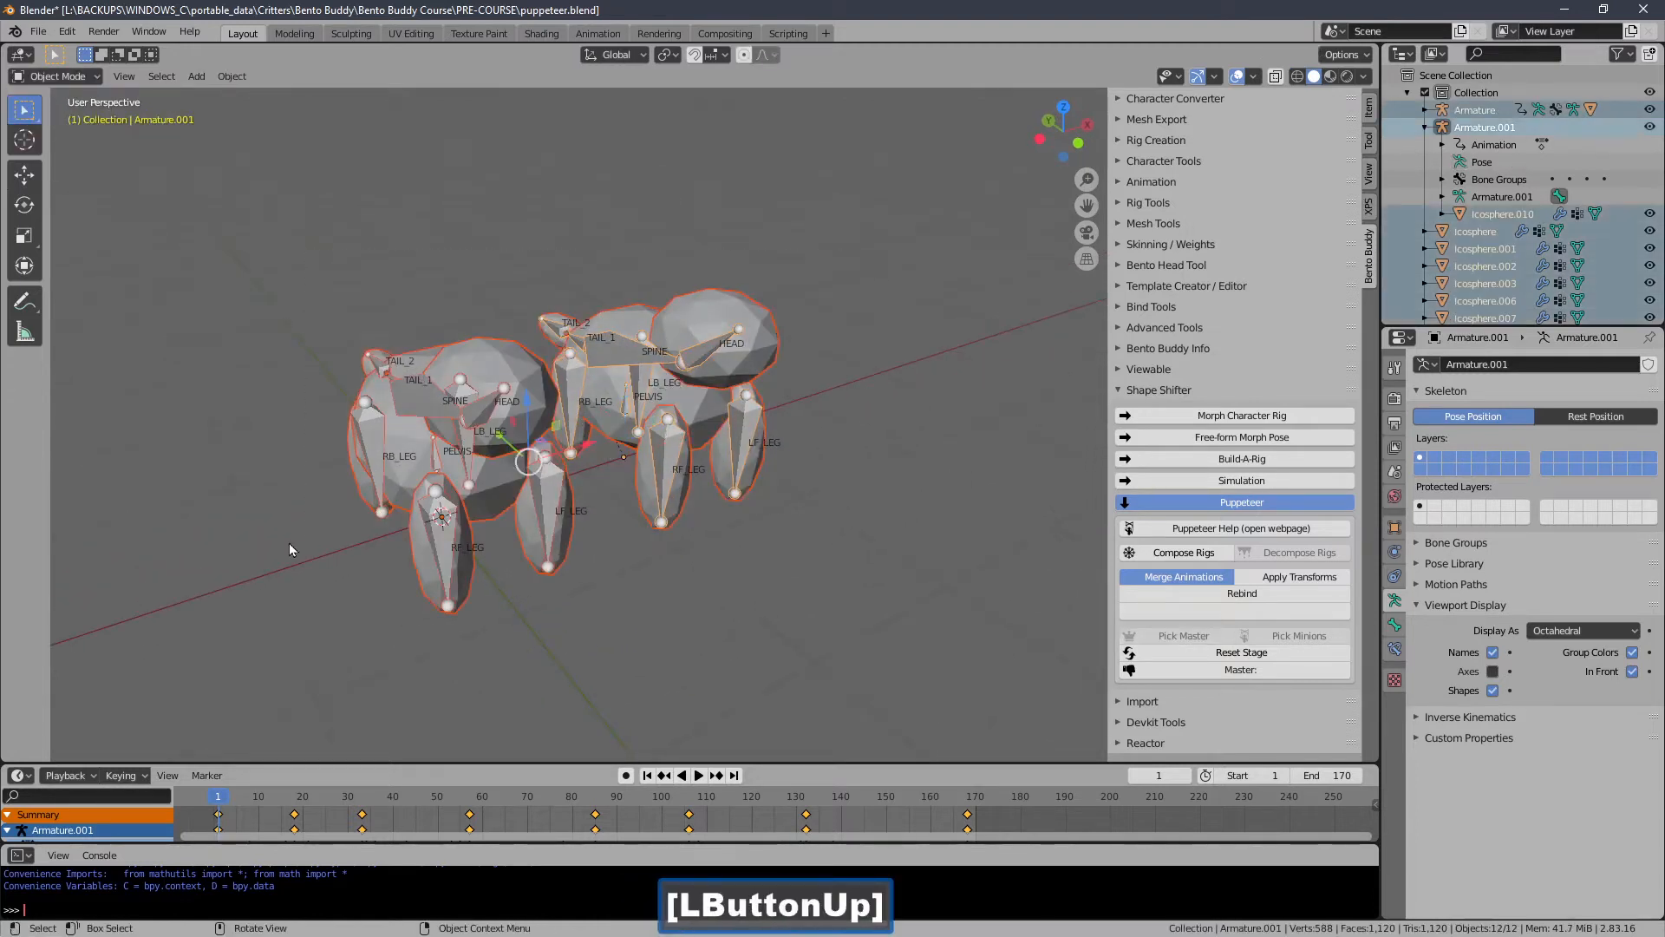
click(1163, 553)
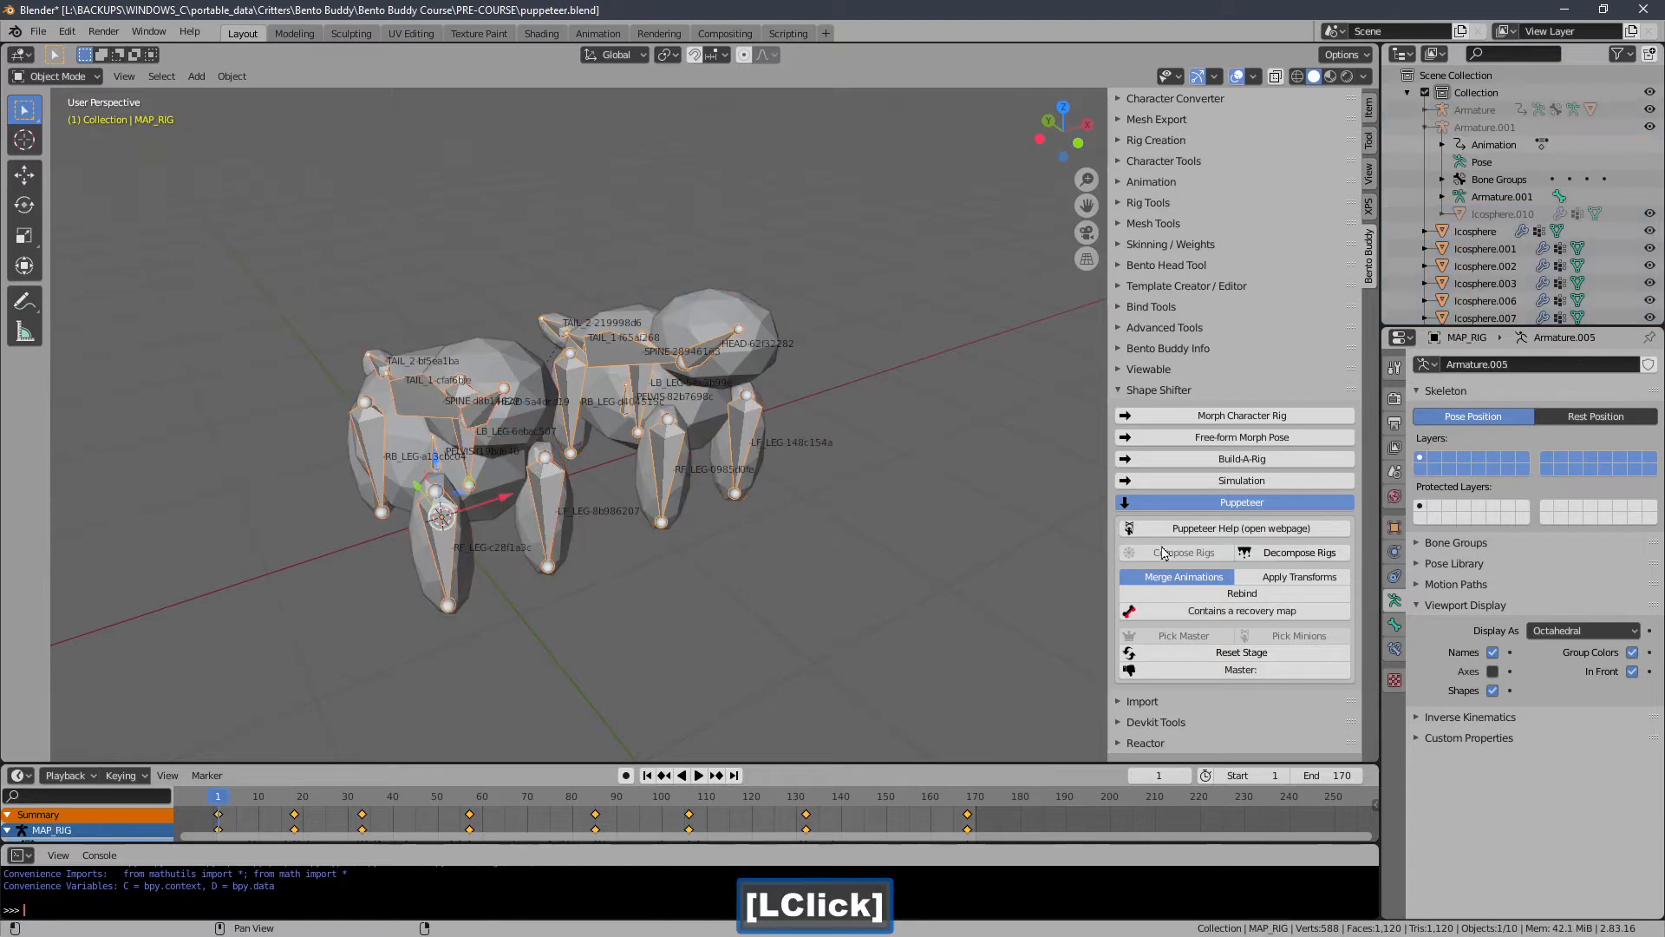
Open the Template Creator's Visual Snap Mapper and start the Action with the map rig as director.
click(1139, 389)
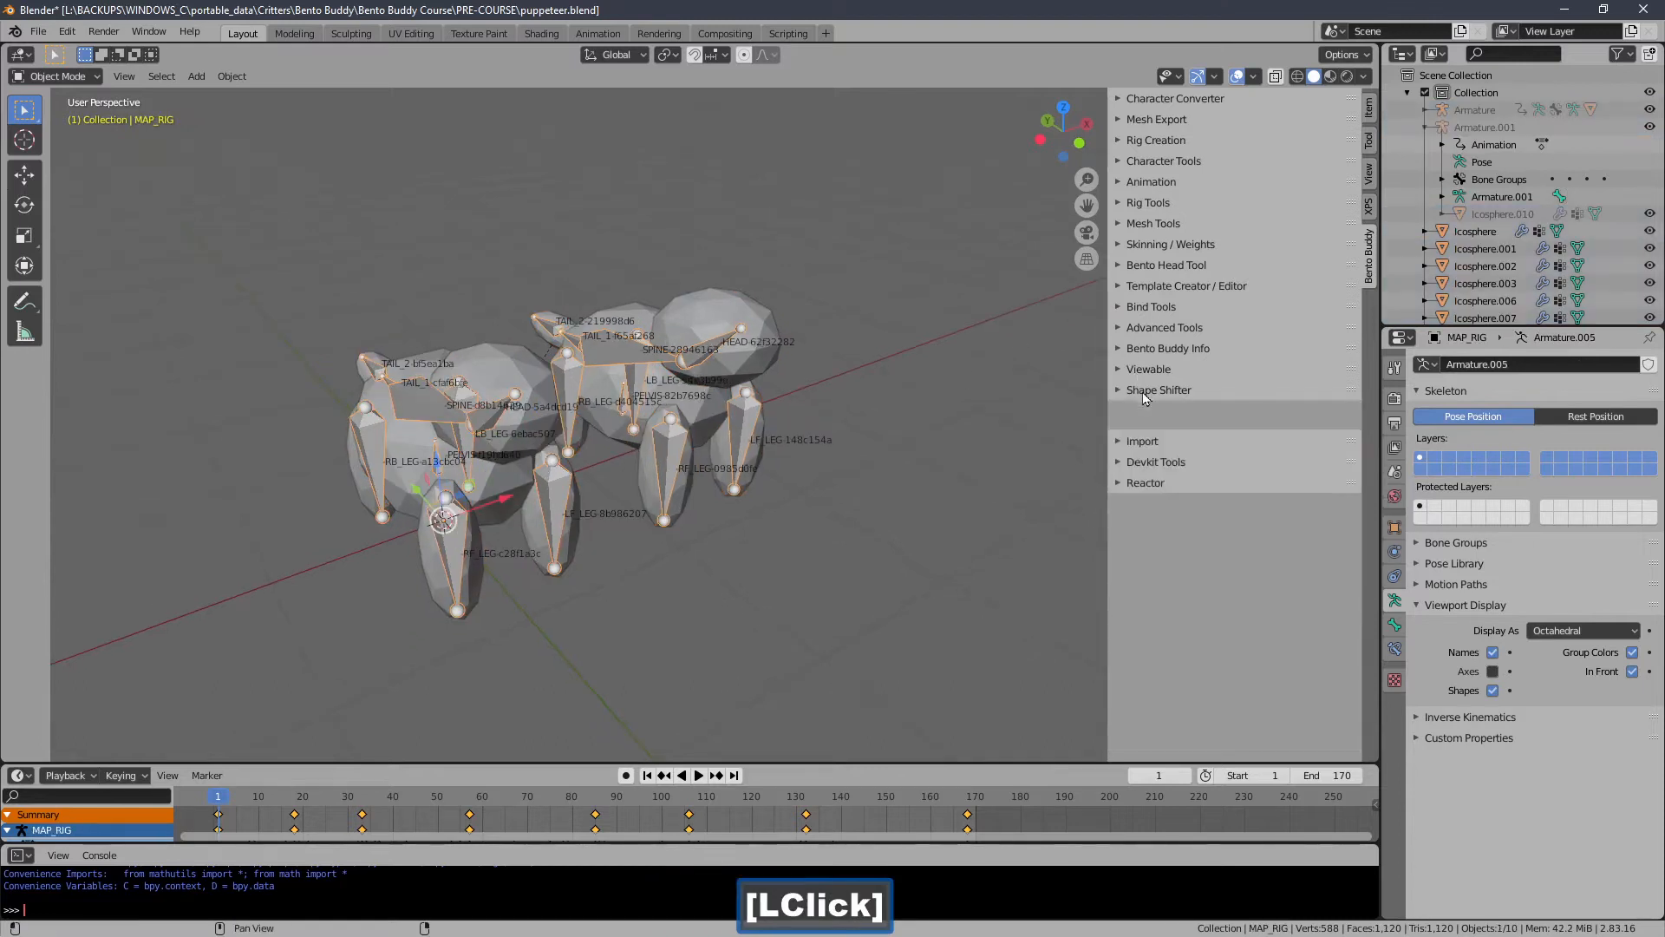
click(1162, 286)
click(1176, 358)
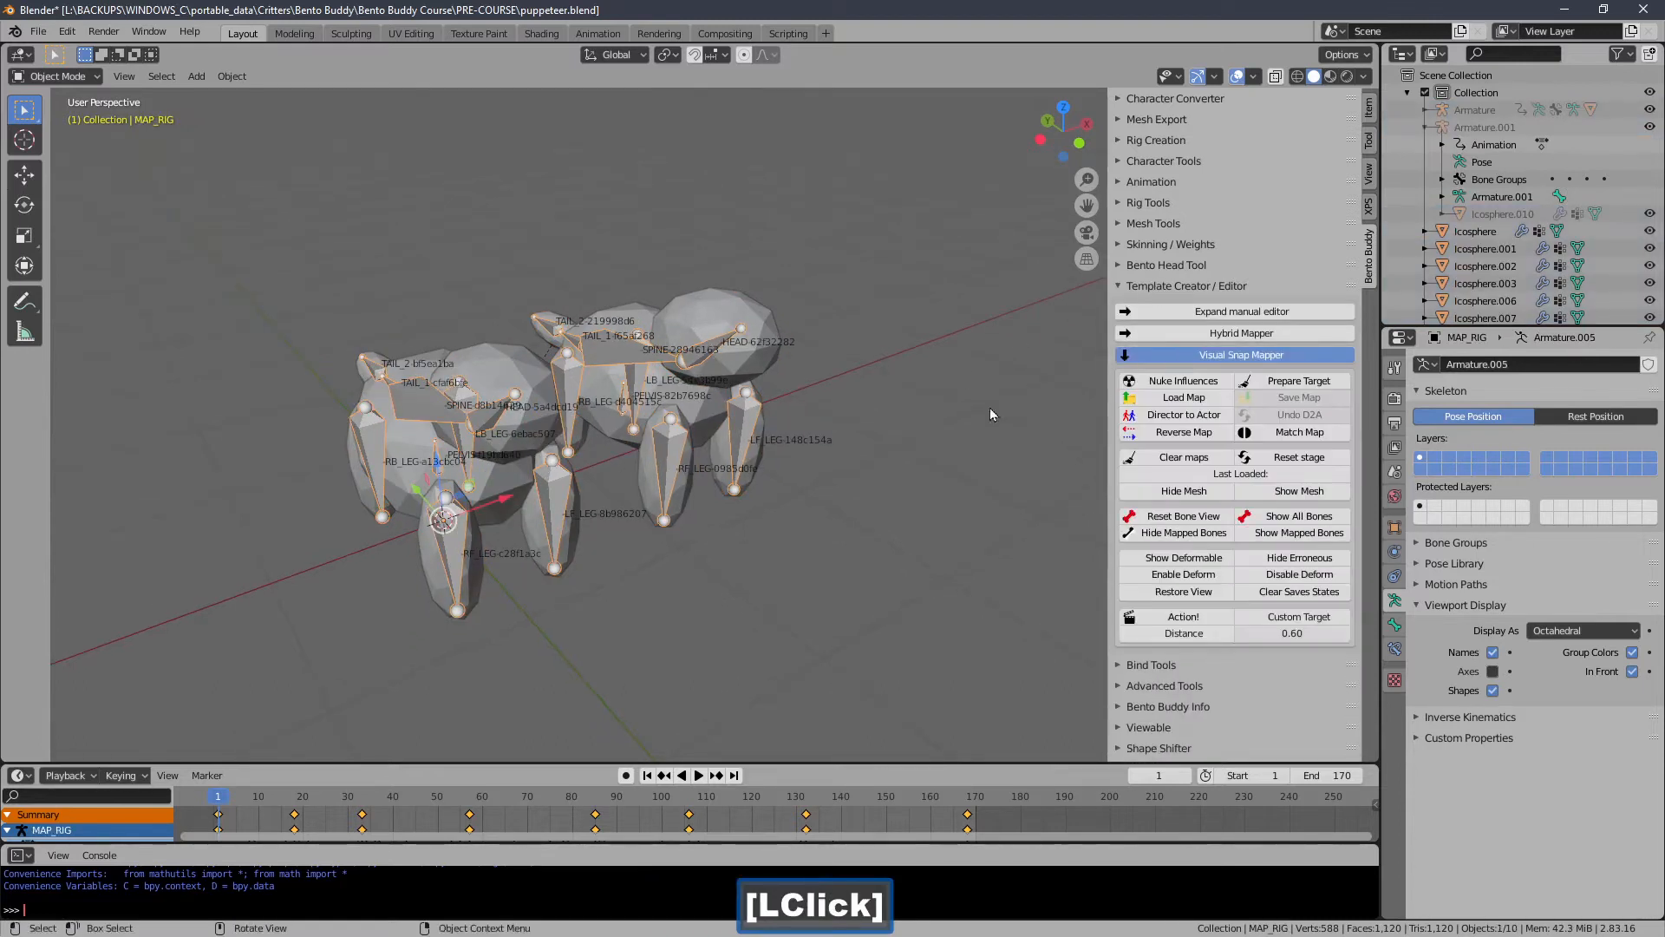
shift+middle_drag(825, 446, 817, 401)
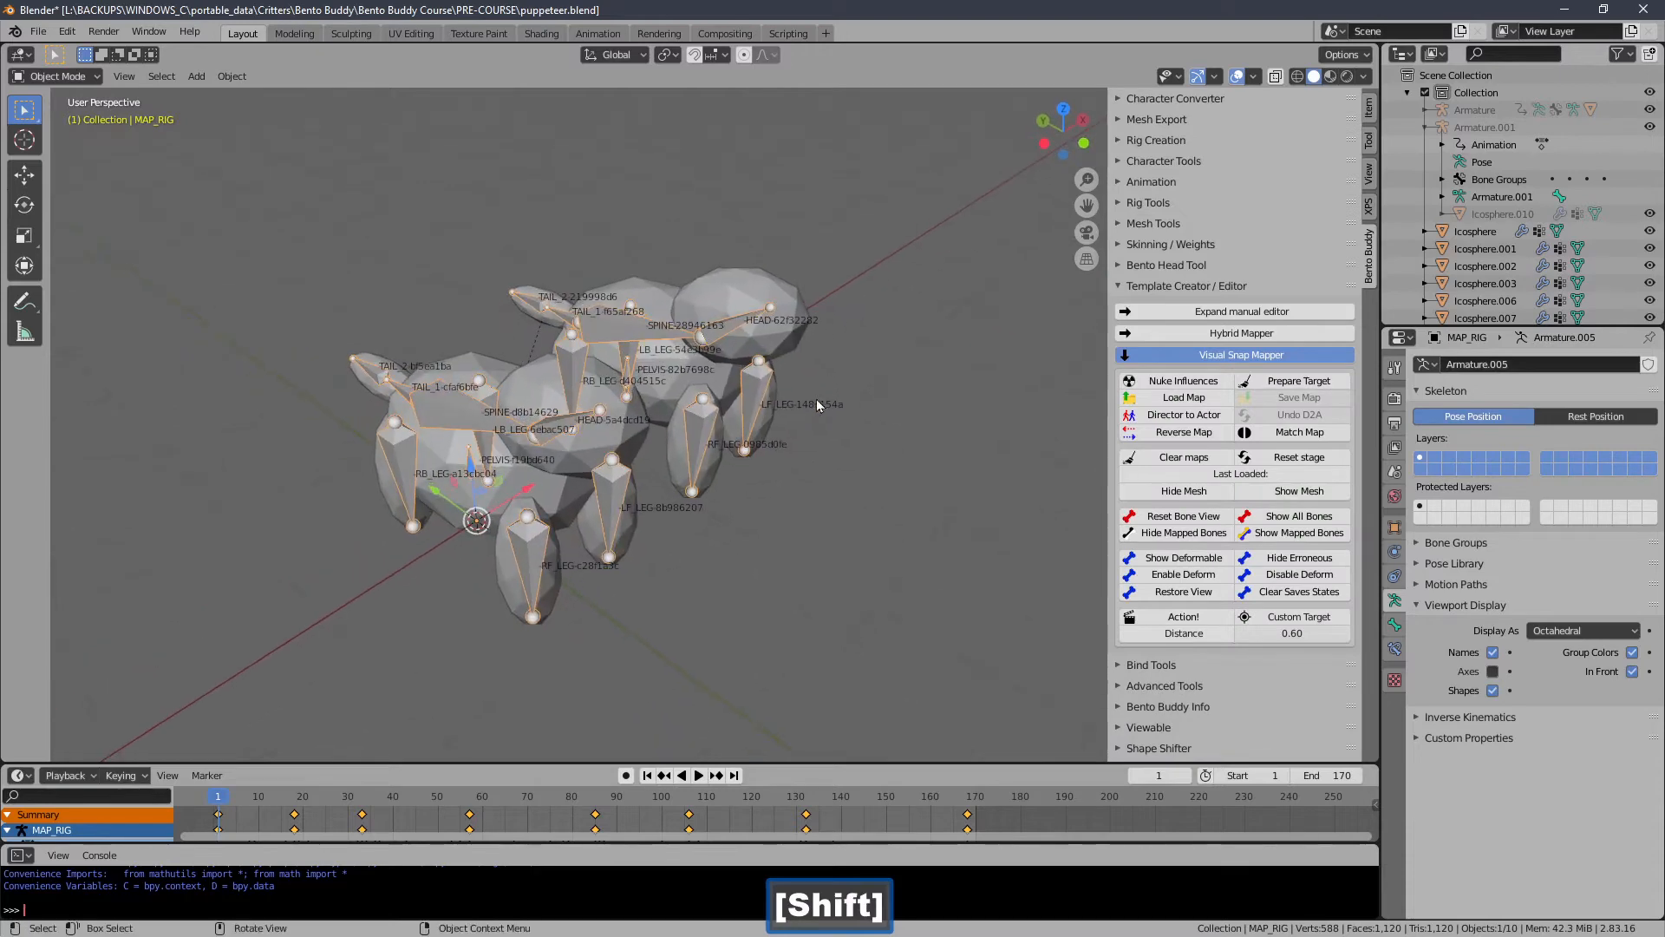
mouse_move(488, 339)
middle_down()
mouse_move(518, 346)
mouse_move(482, 306)
mouse_move(516, 332)
middle_up()
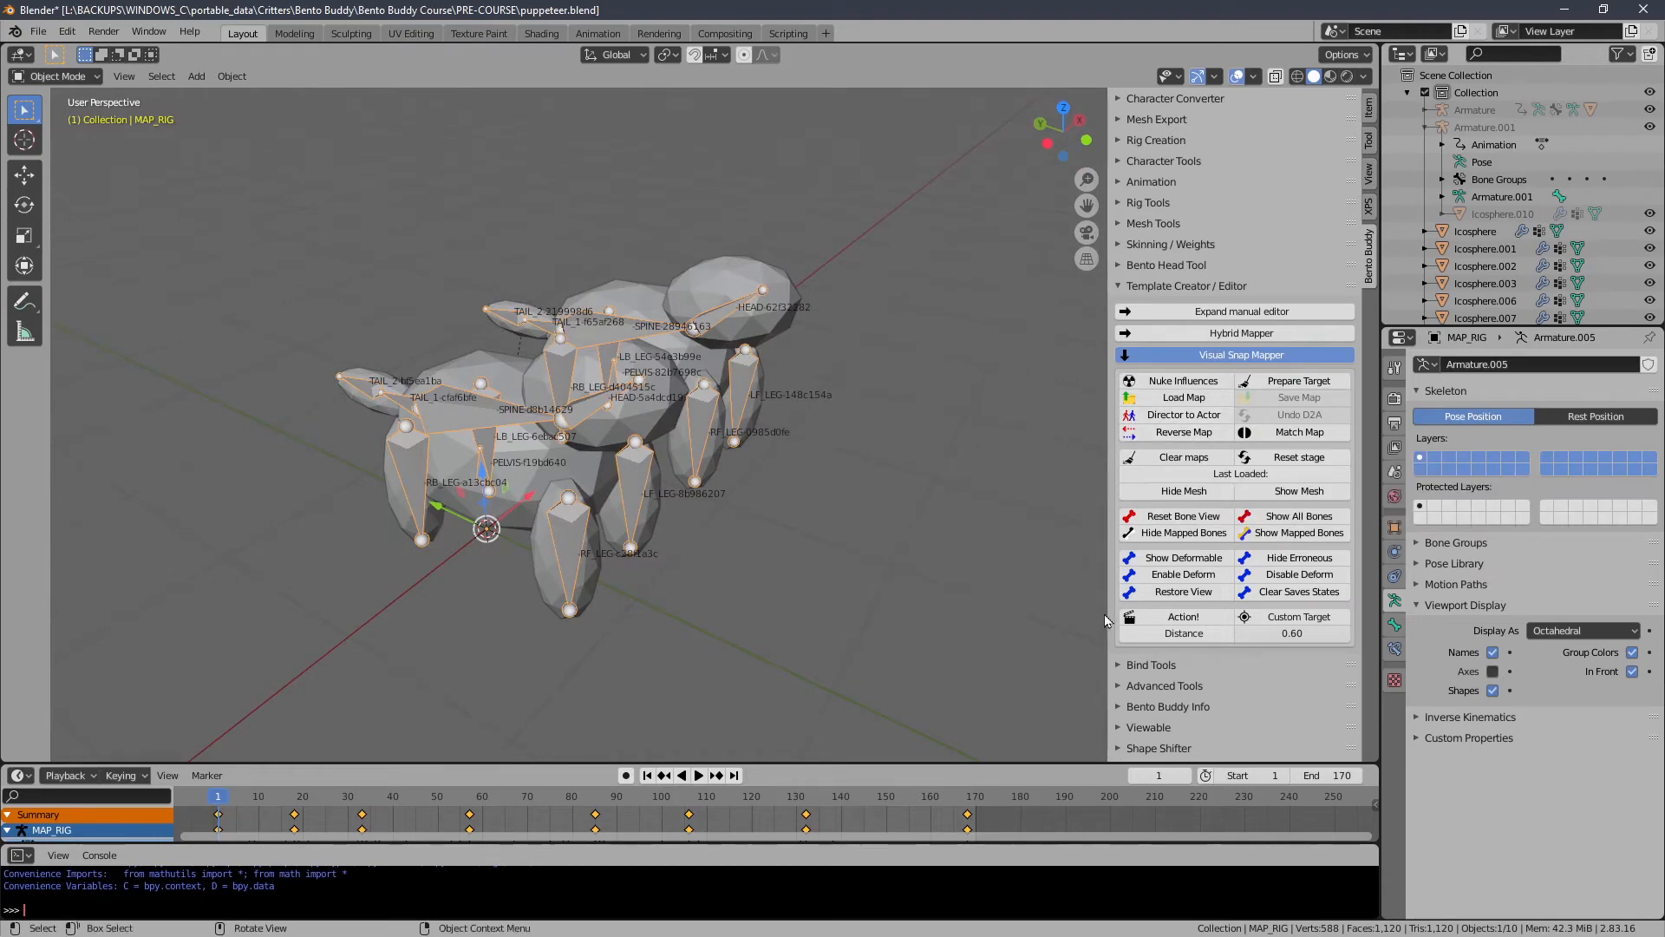
click(1181, 617)
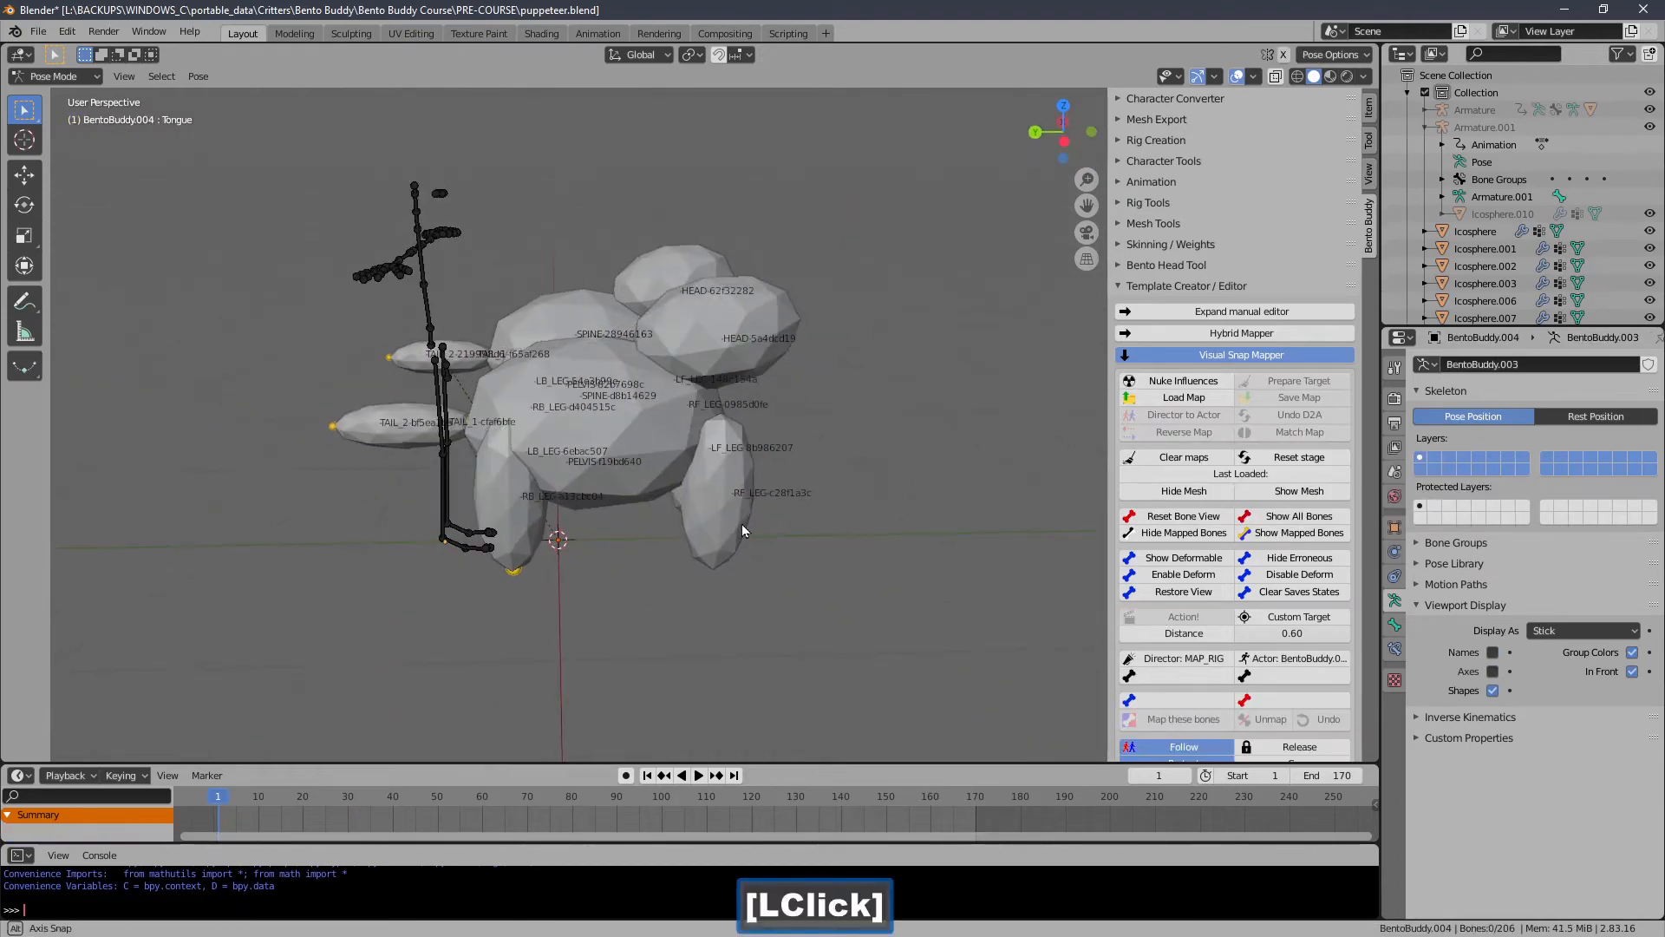
middle_drag(741, 517, 741, 510)
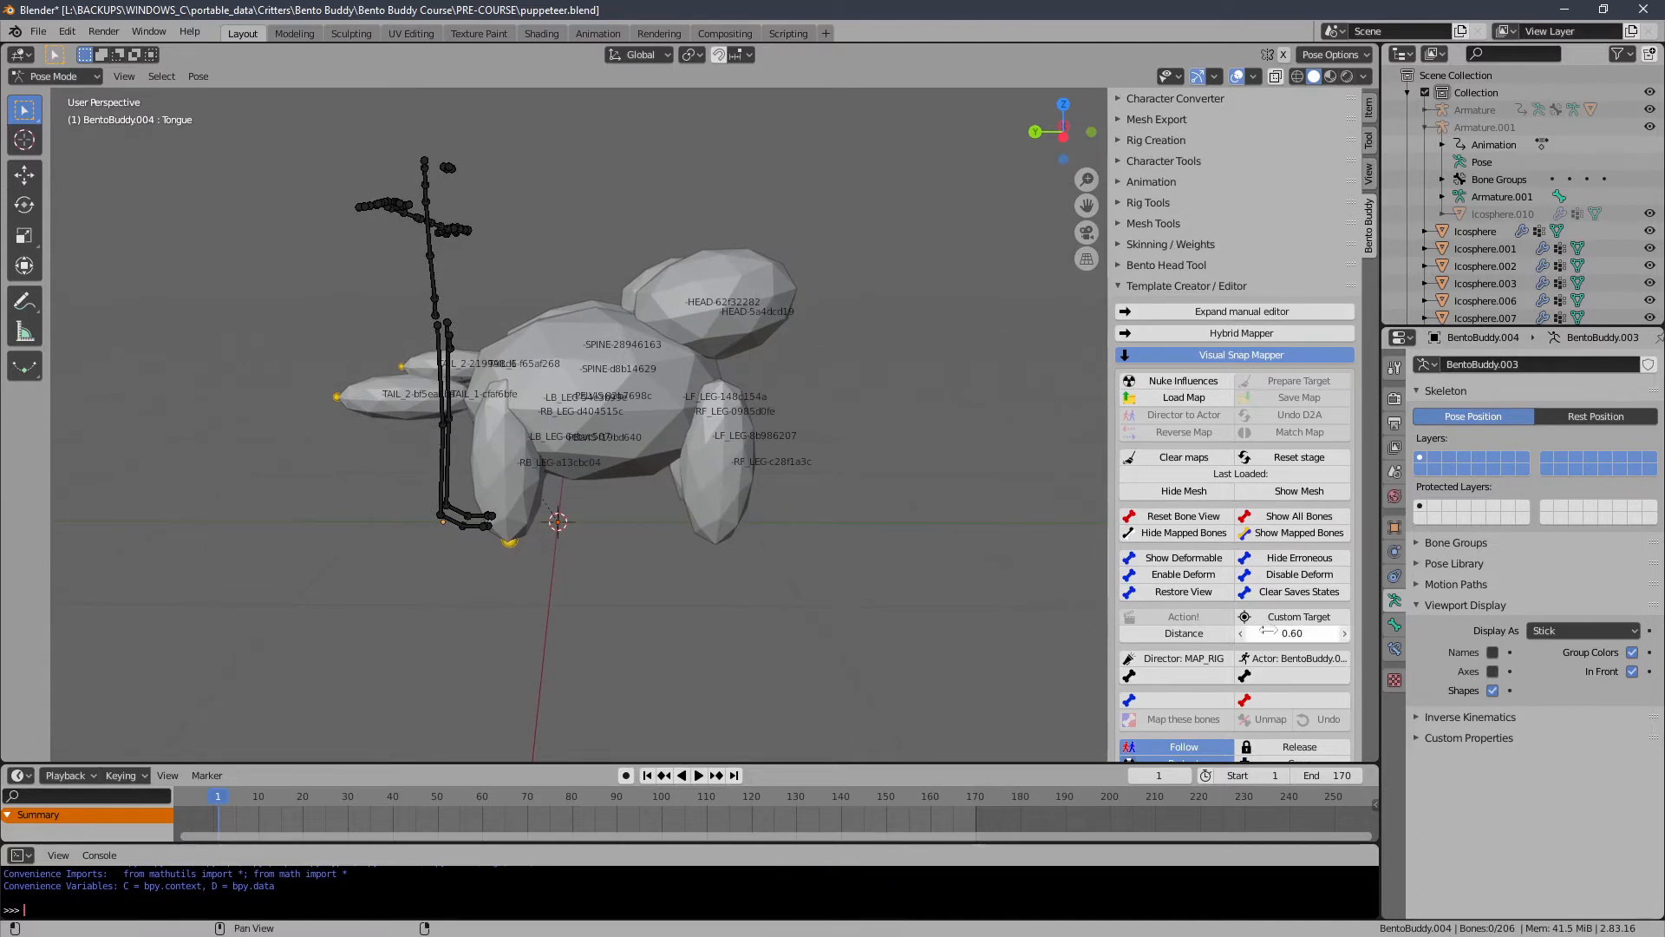
Set the snap Distance to 1.44, reset the stage and run the Action again with MAP_RIG as director.
drag(1268, 632, 1185, 646)
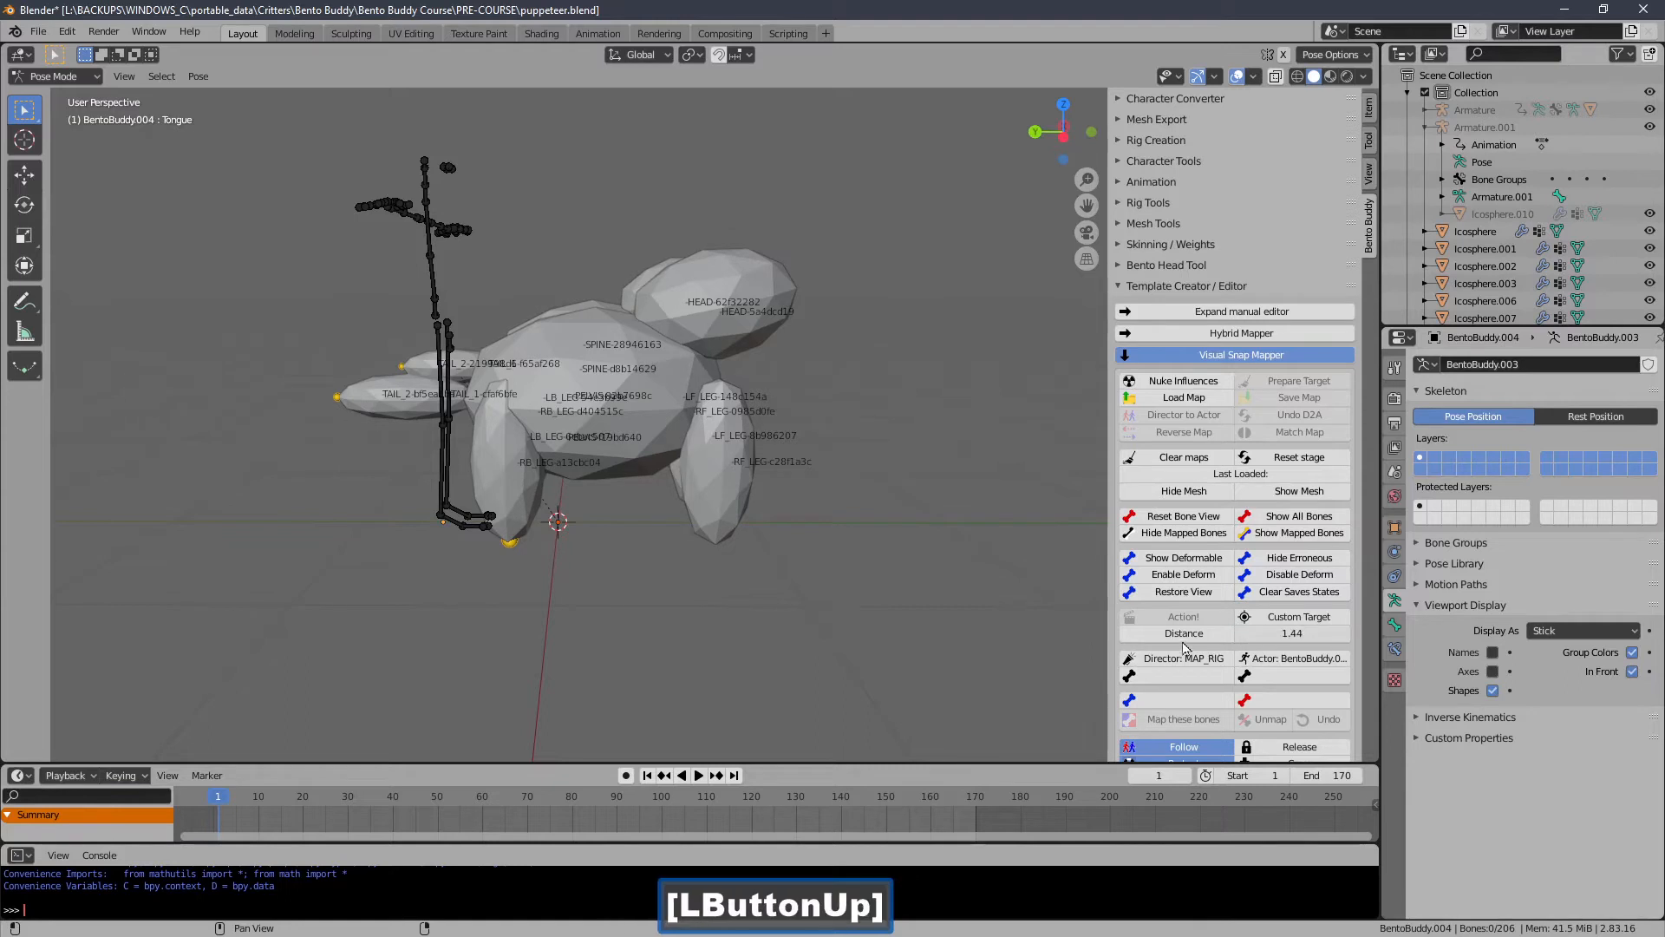
click(1276, 460)
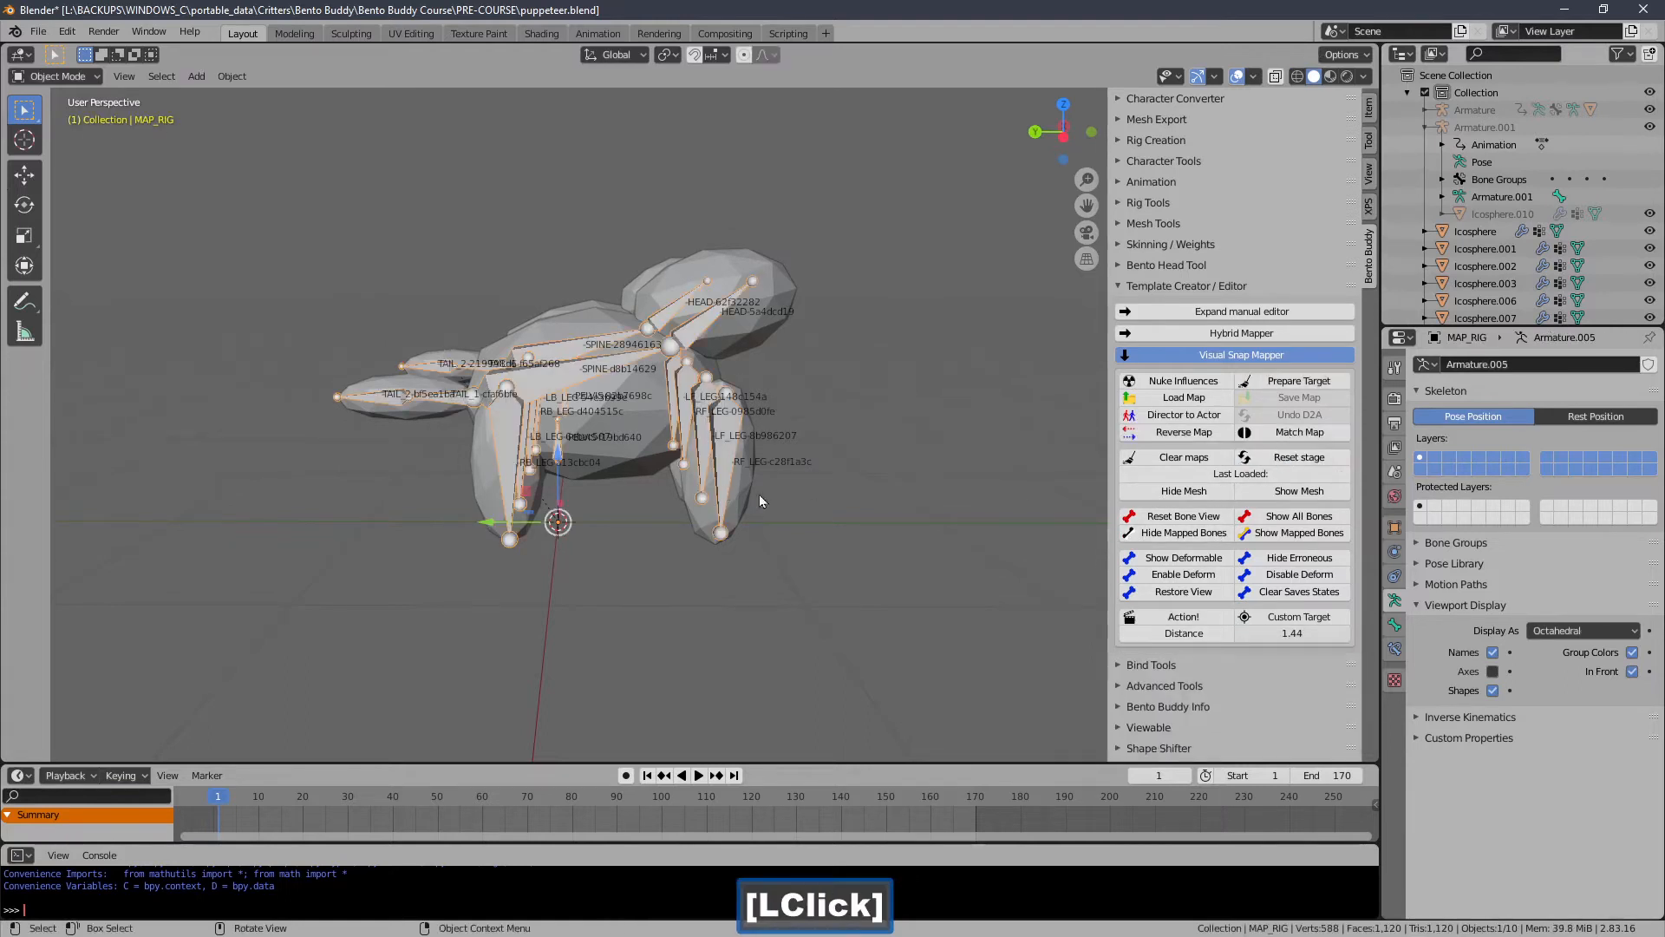
click(1149, 621)
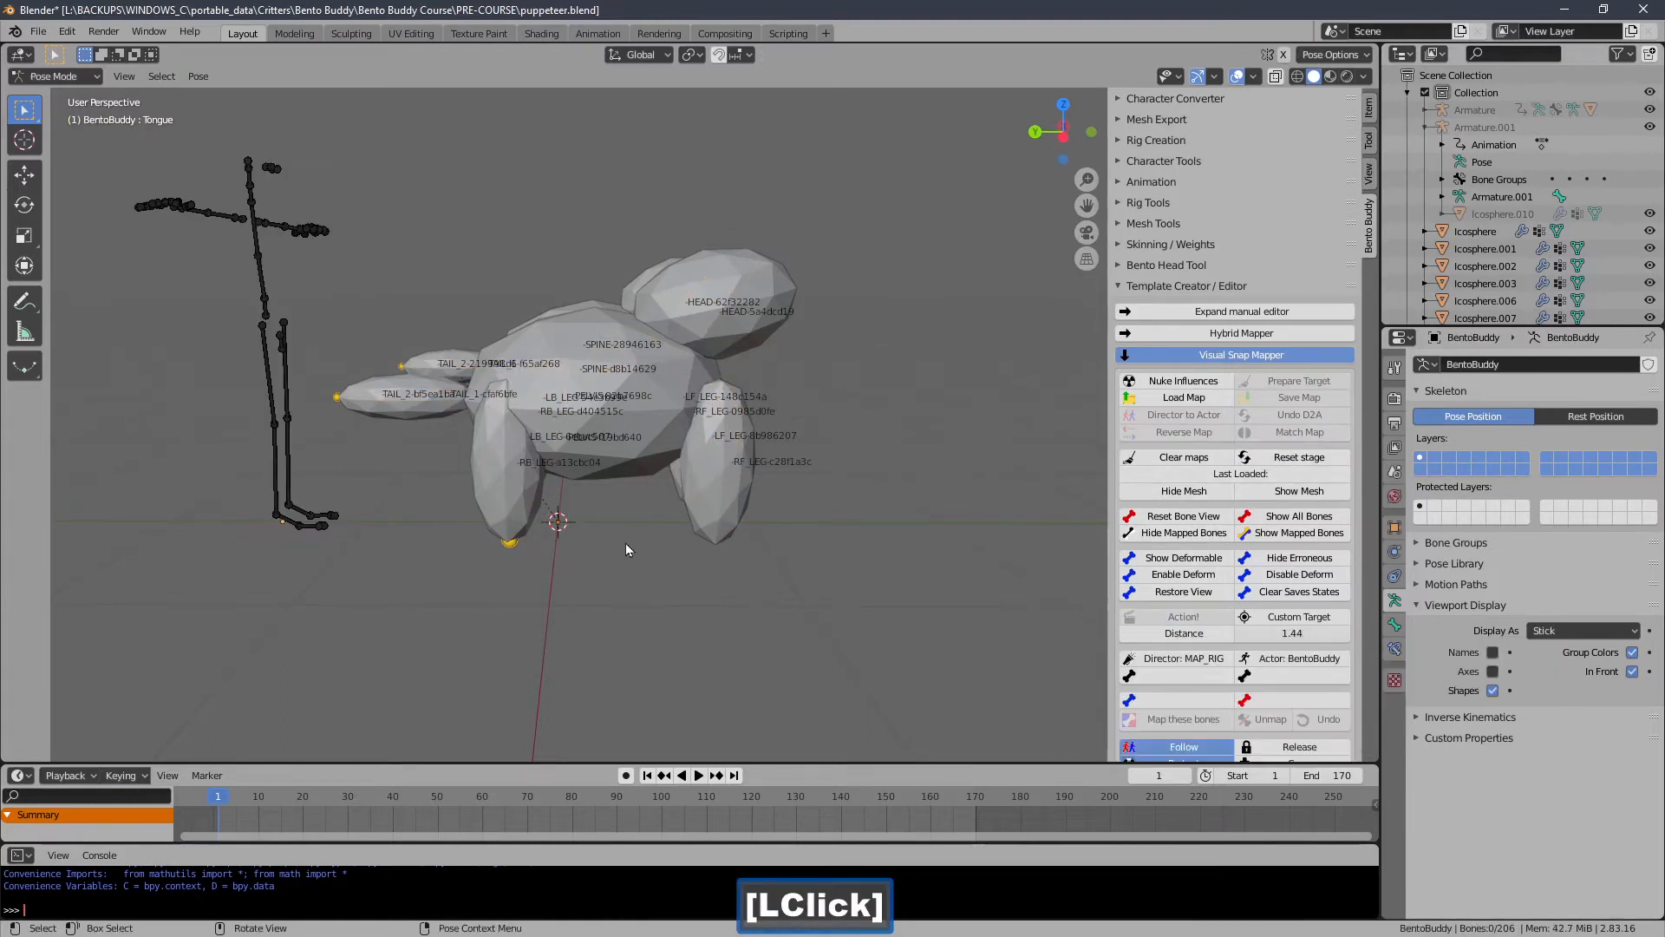
Try to hide the actor's mesh, then reset the stage.
middle_drag(626, 545, 606, 554)
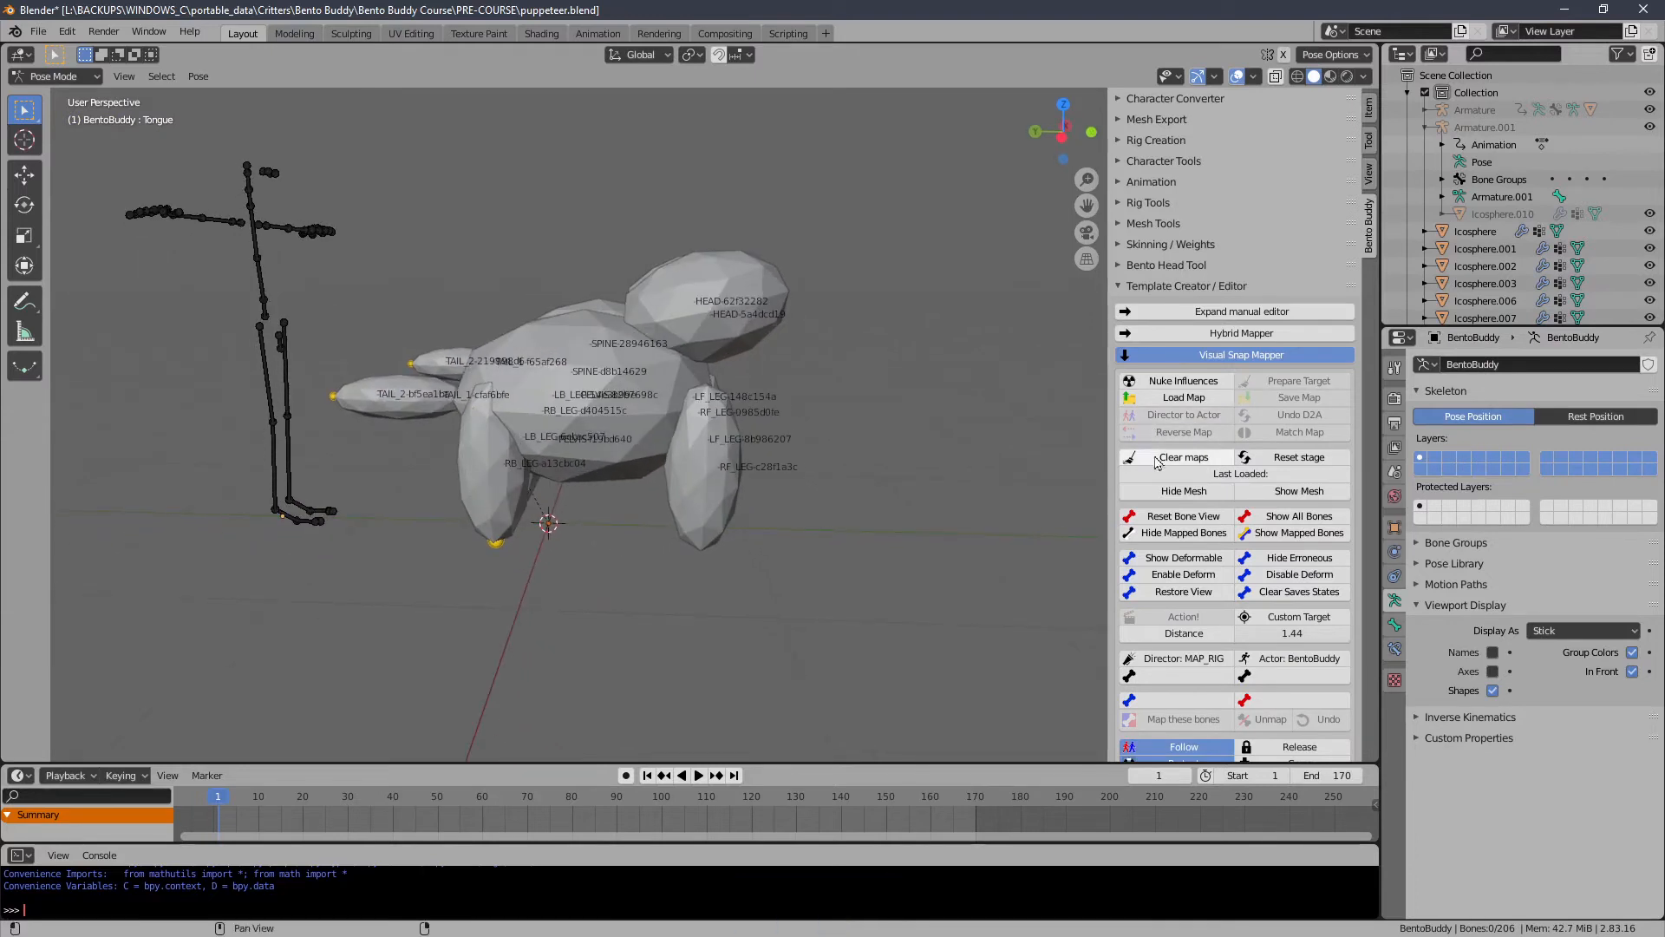
click(1201, 492)
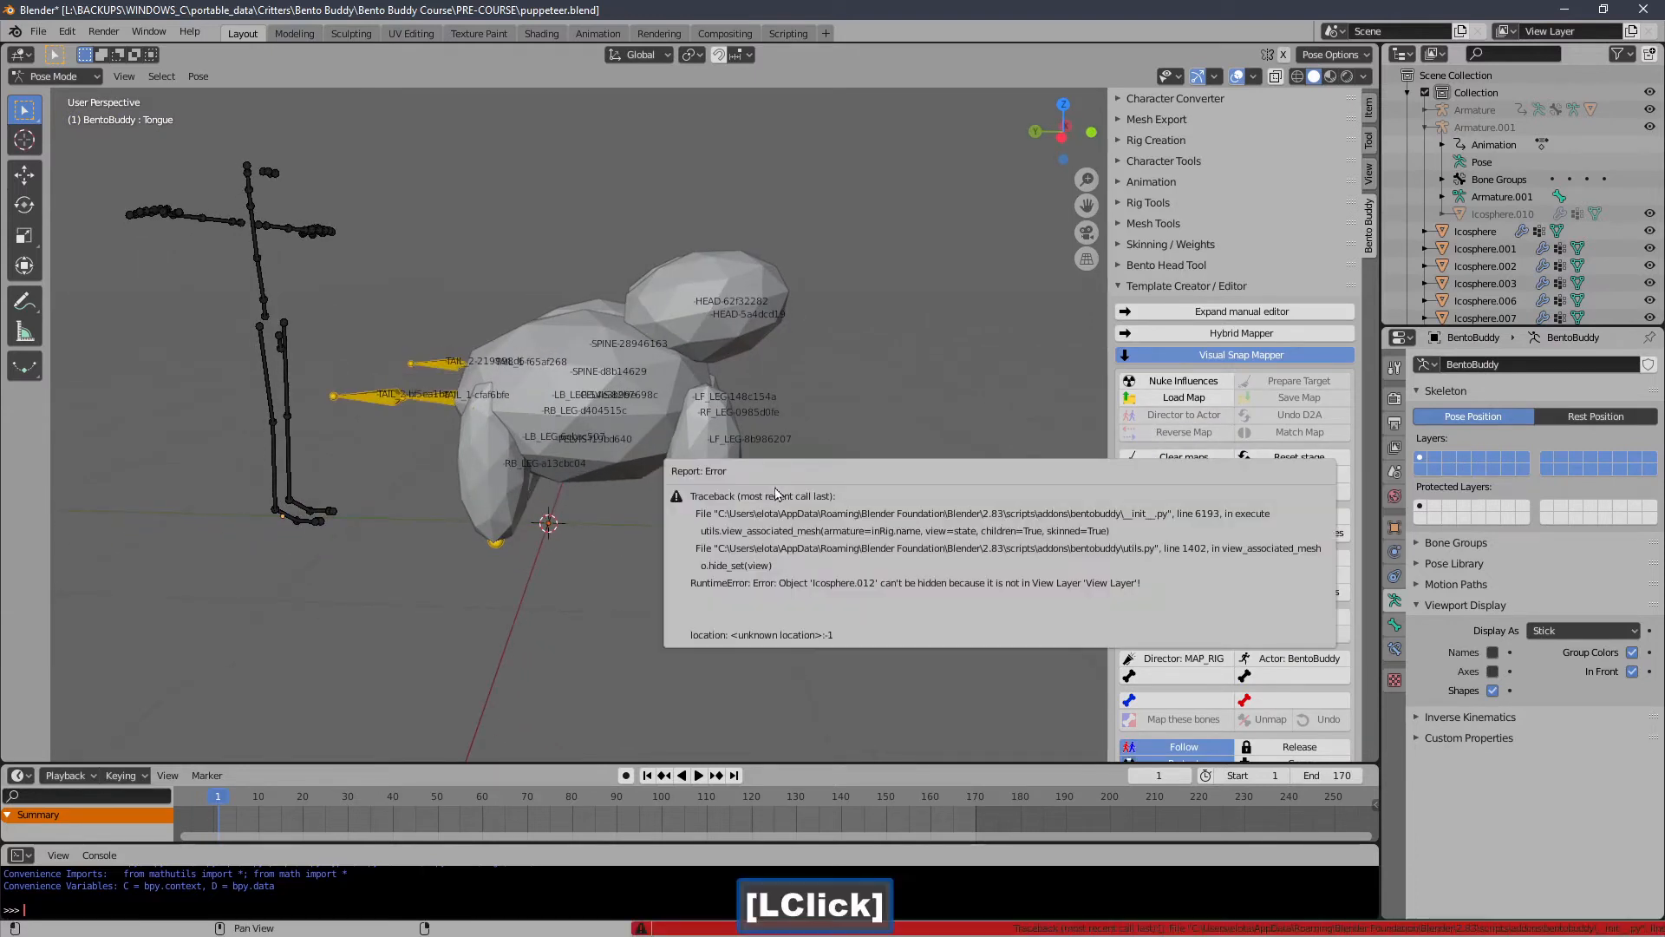
click(1178, 492)
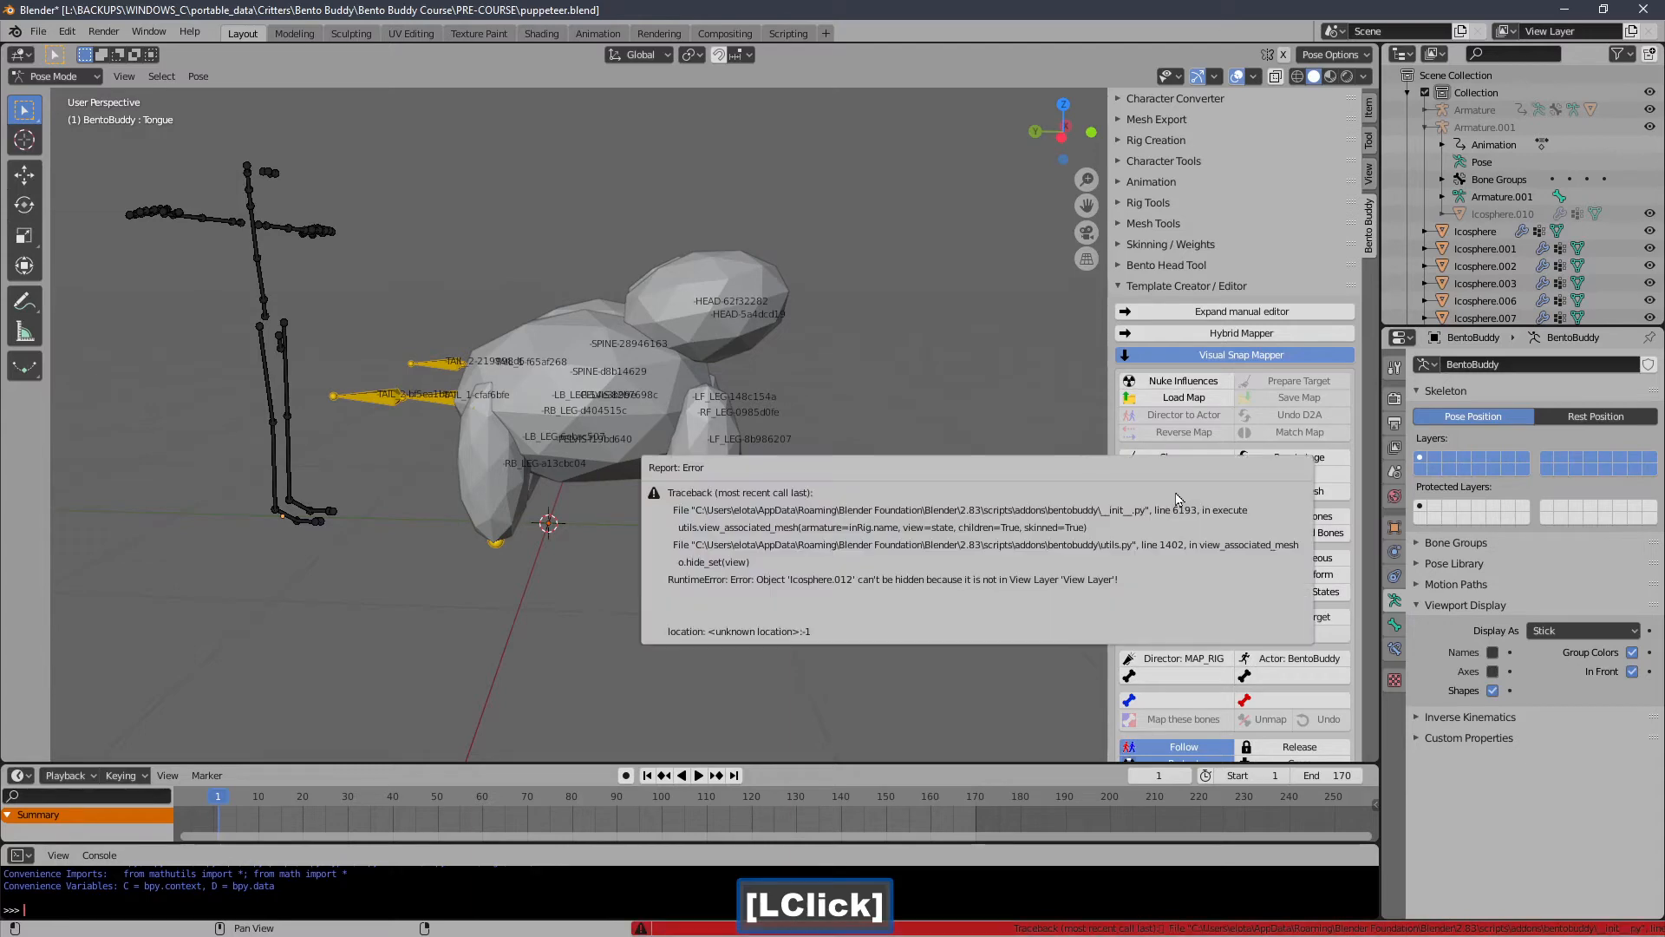
middle_drag(830, 453, 820, 384)
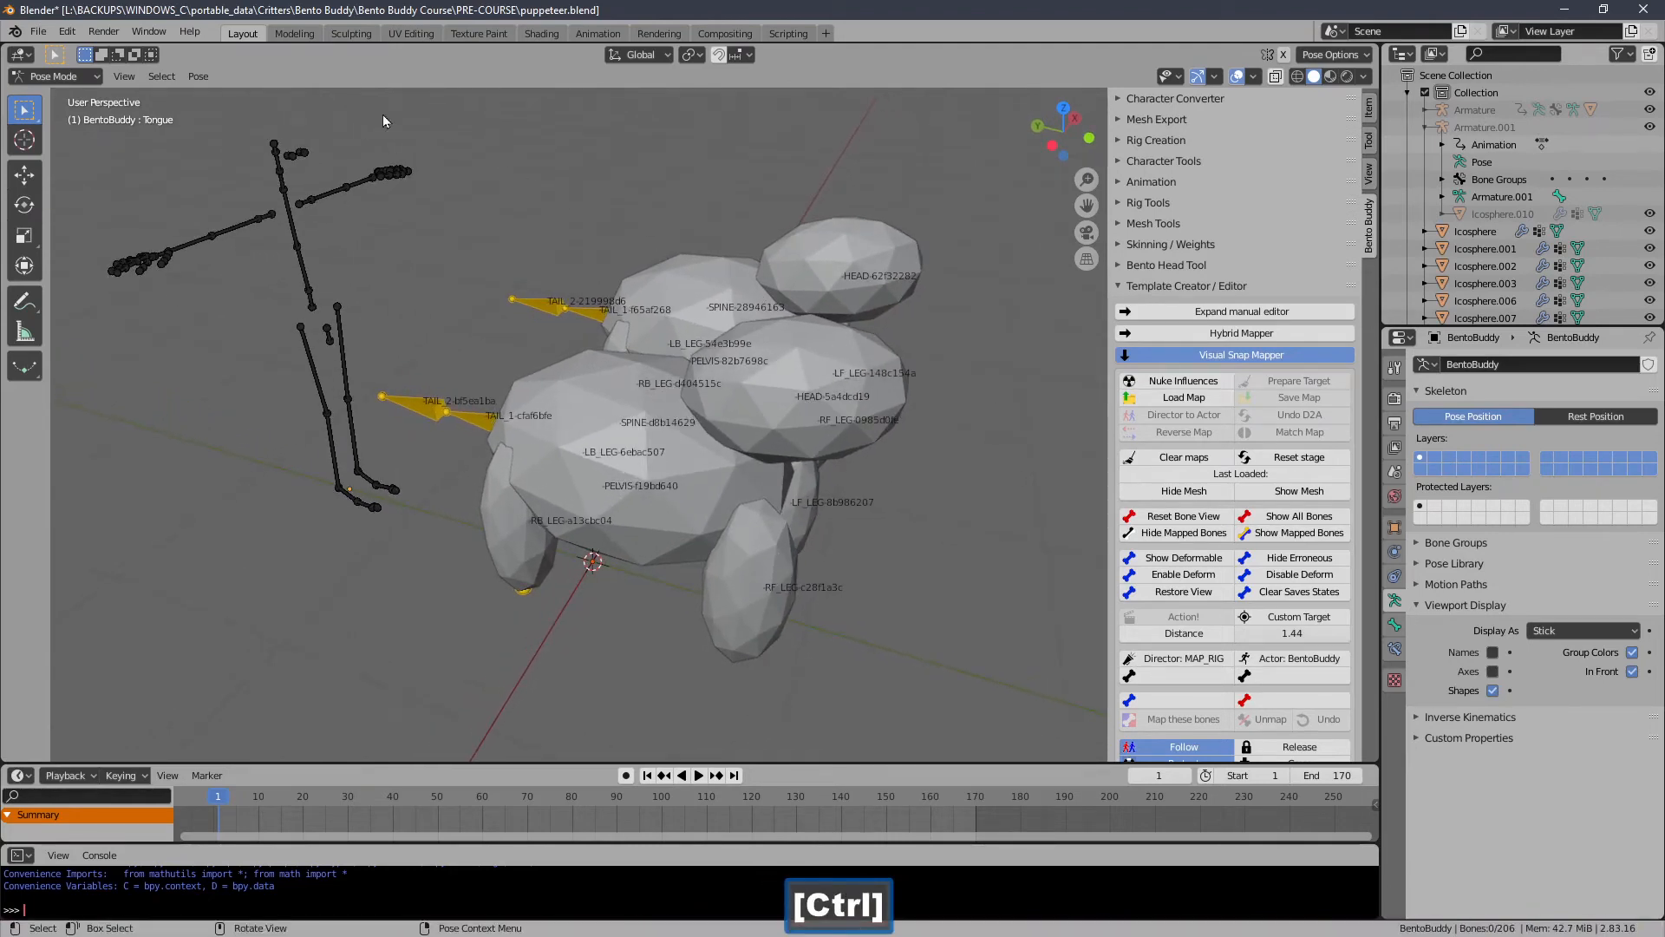
click(1251, 465)
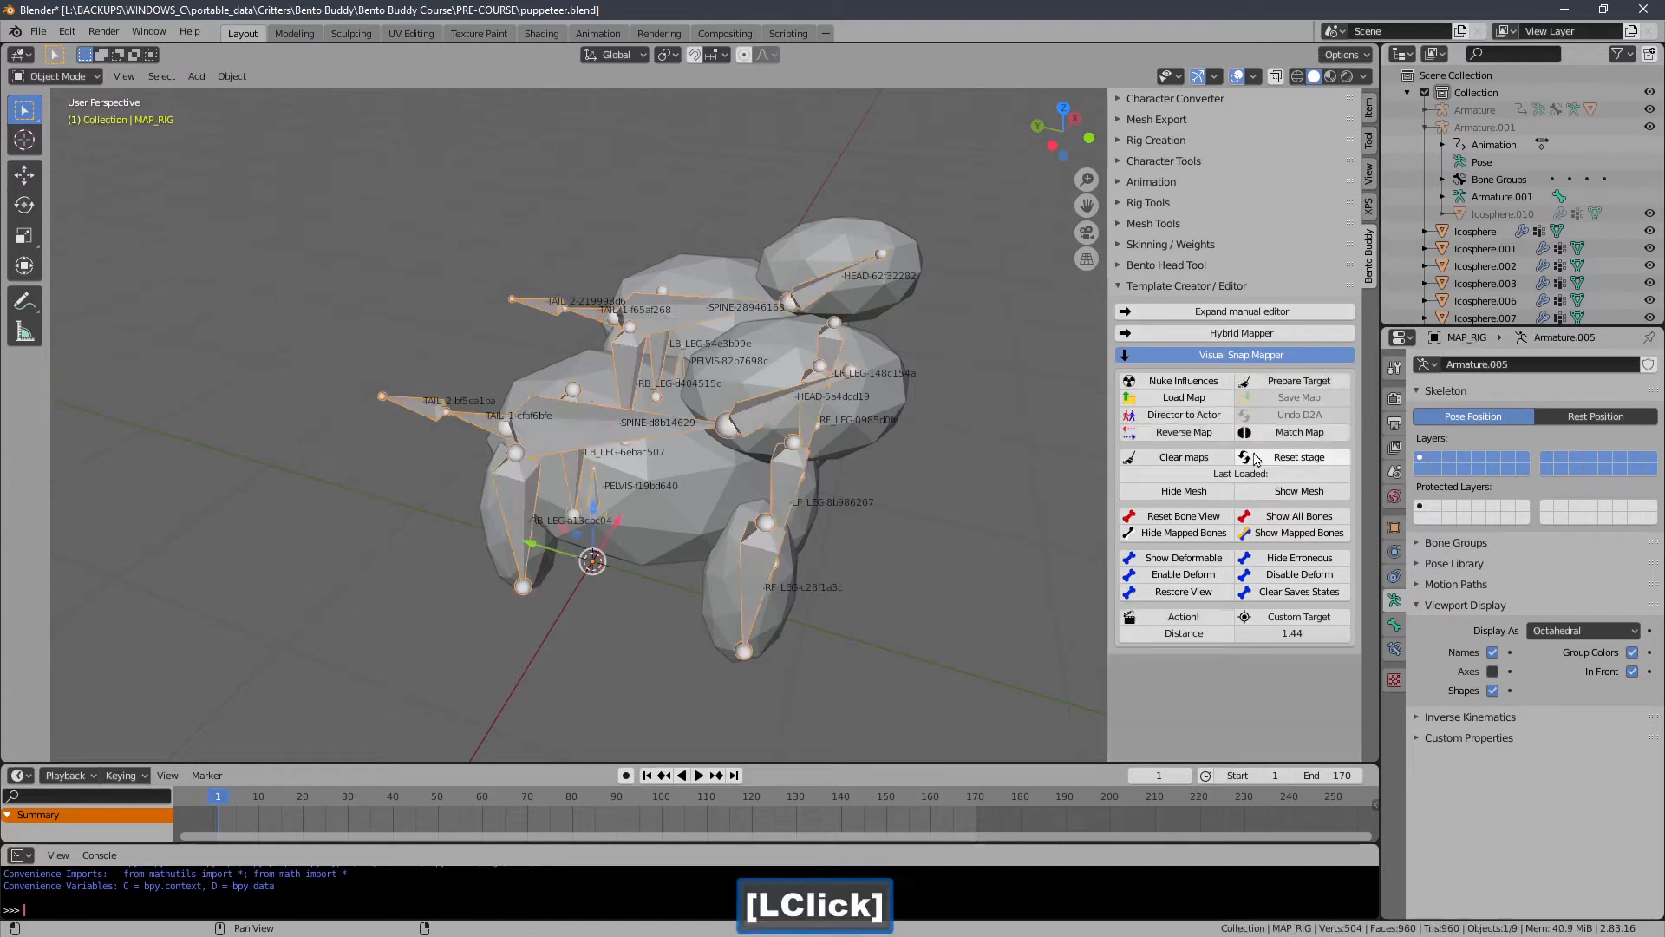
Examine the creature meshes' parent relations in the object properties while selecting them in the viewport.
click(799, 406)
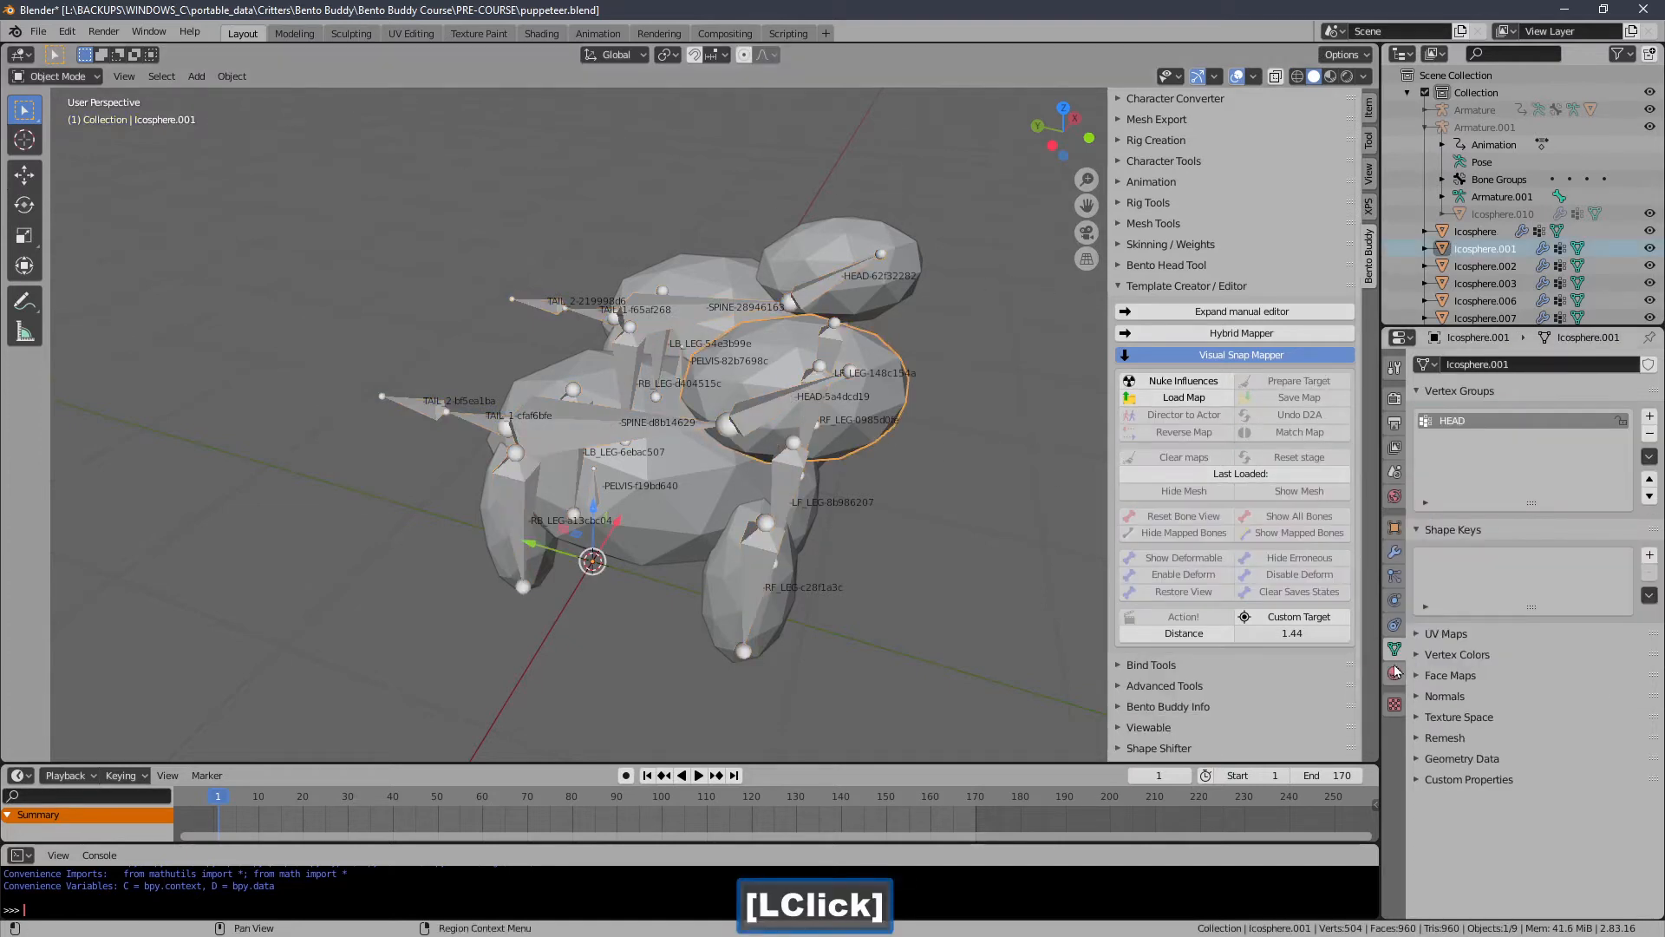
click(1396, 528)
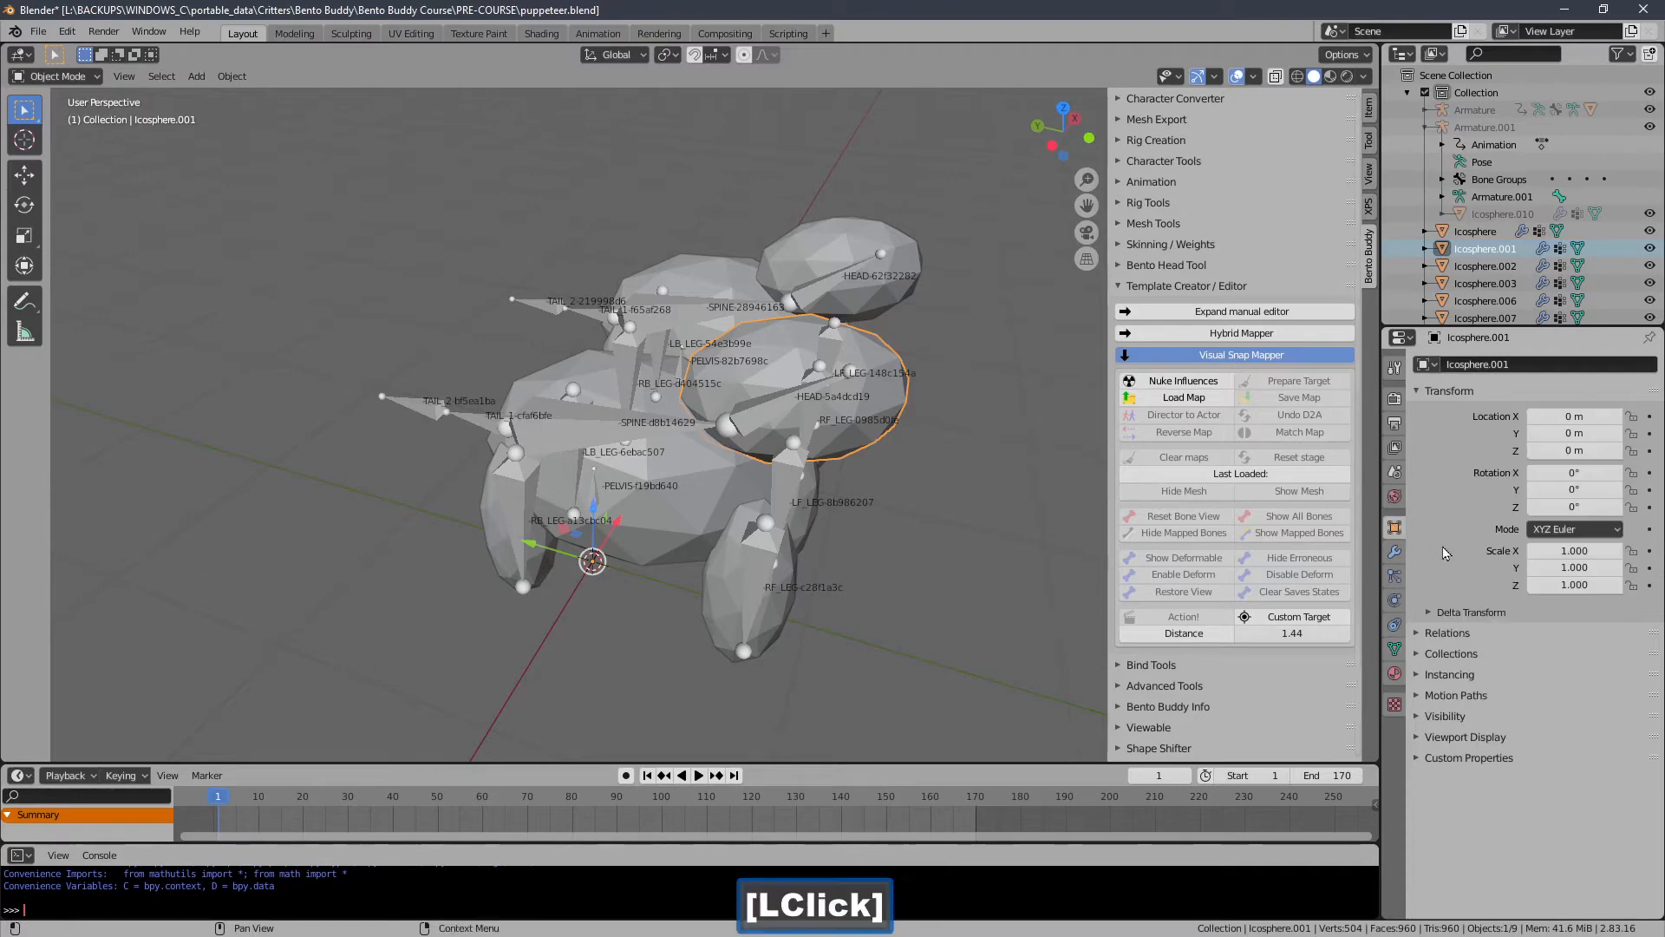
click(1438, 642)
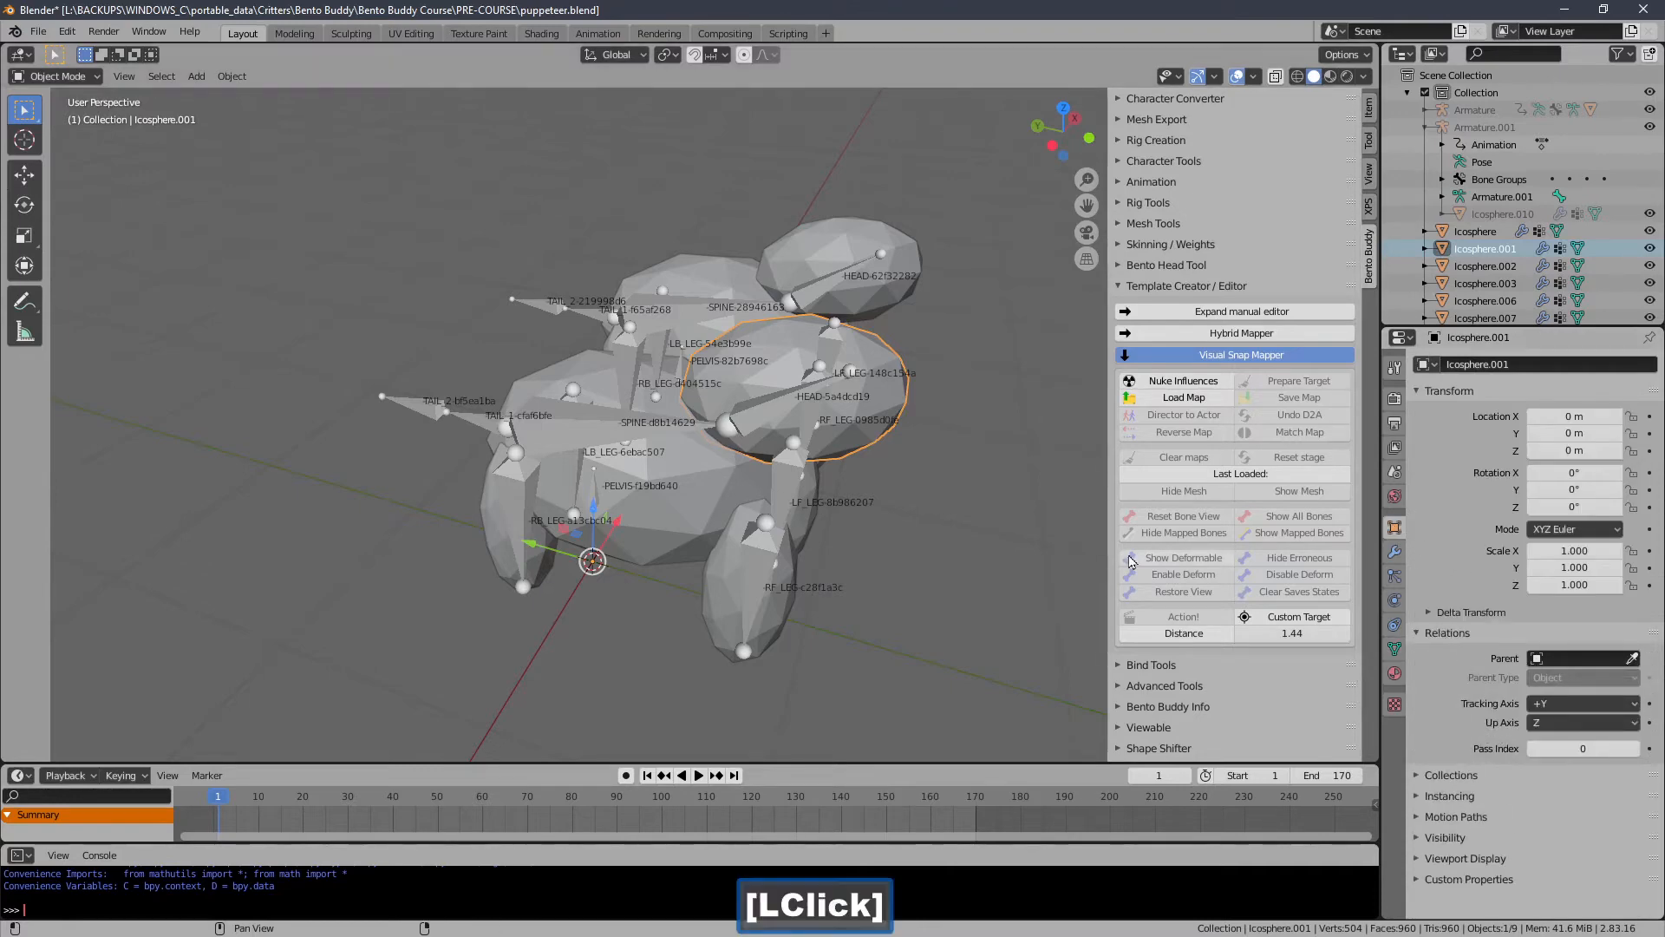
mouse_move(1045, 475)
middle_down()
mouse_move(991, 481)
mouse_move(1044, 470)
mouse_move(1042, 496)
mouse_move(1032, 487)
middle_up()
ctrl+middle_drag(971, 482, 934, 480)
shift+middle_drag(935, 480, 612, 338)
middle_drag(541, 384, 562, 401)
shift+click(420, 421)
middle_drag(419, 421, 525, 407)
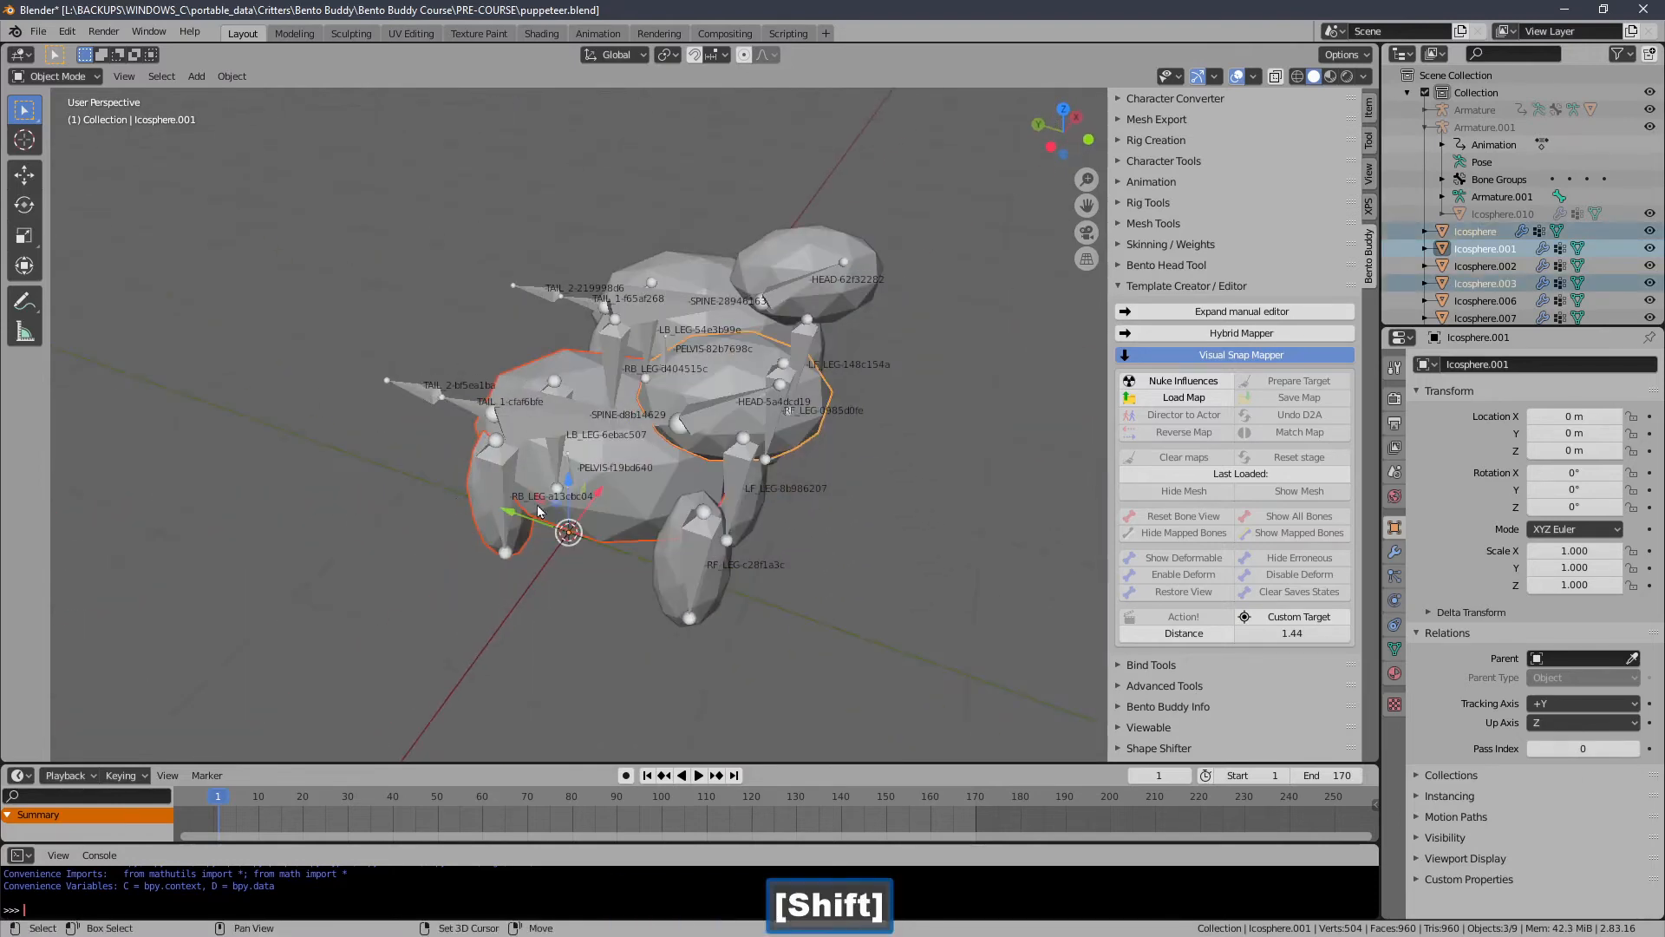
shift+click(697, 560)
middle_drag(697, 560, 549, 559)
double_click(575, 553)
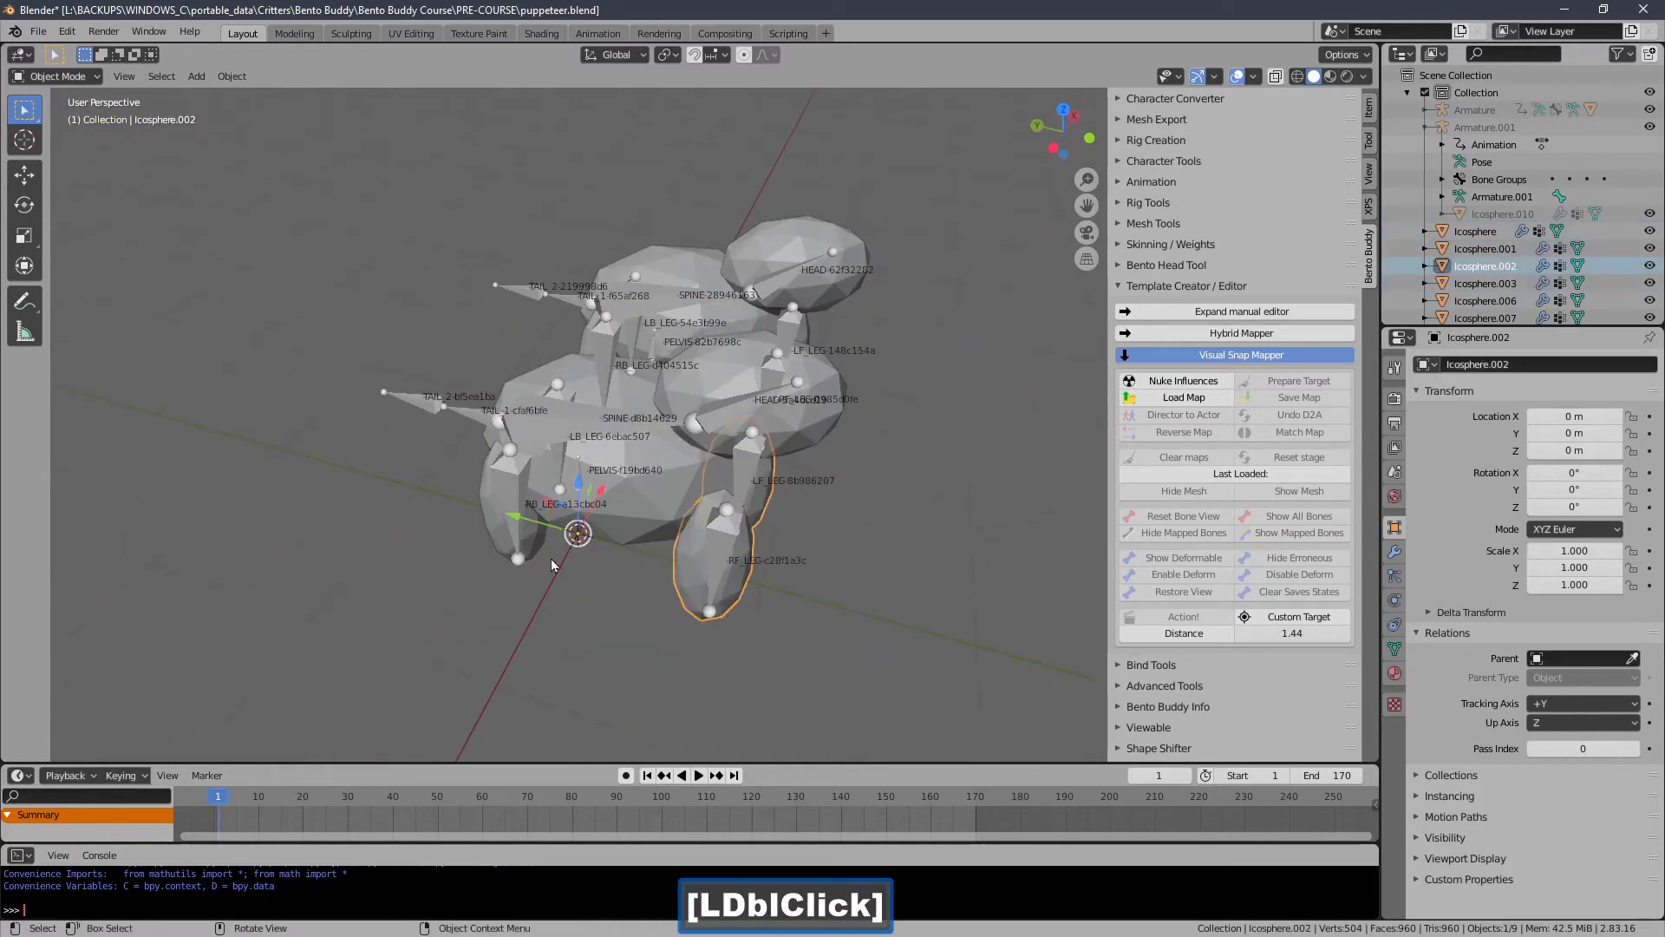
shift+click(482, 532)
shift+click(566, 450)
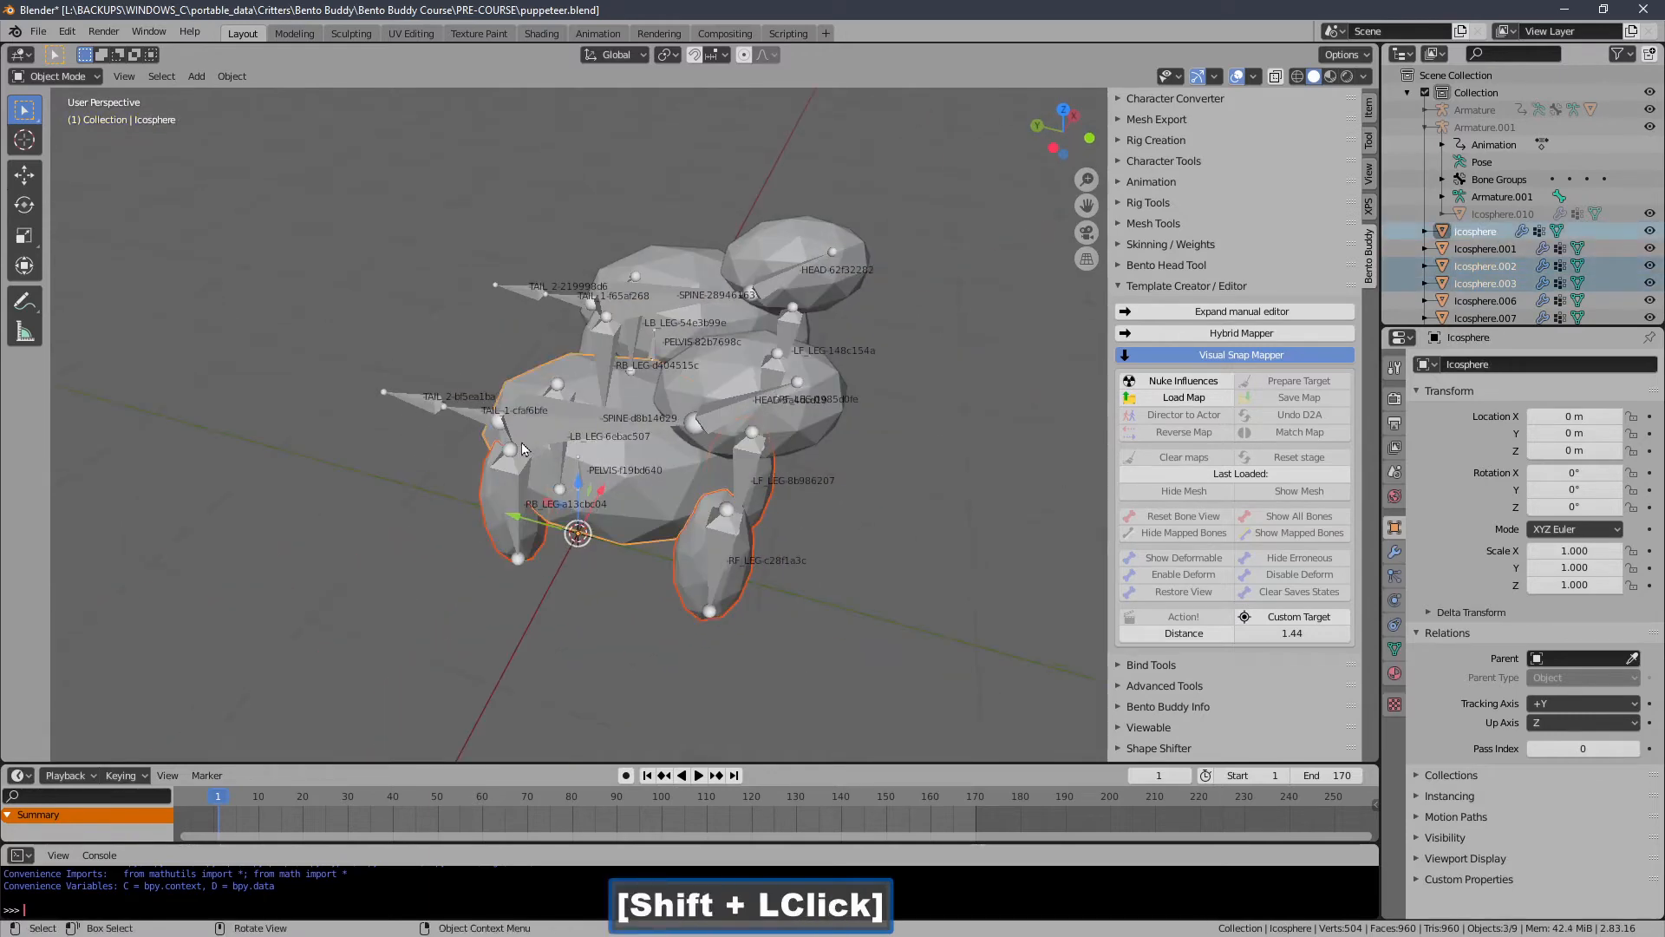
middle_drag(522, 443, 553, 453)
shift+click(836, 380)
middle_drag(685, 407, 839, 387)
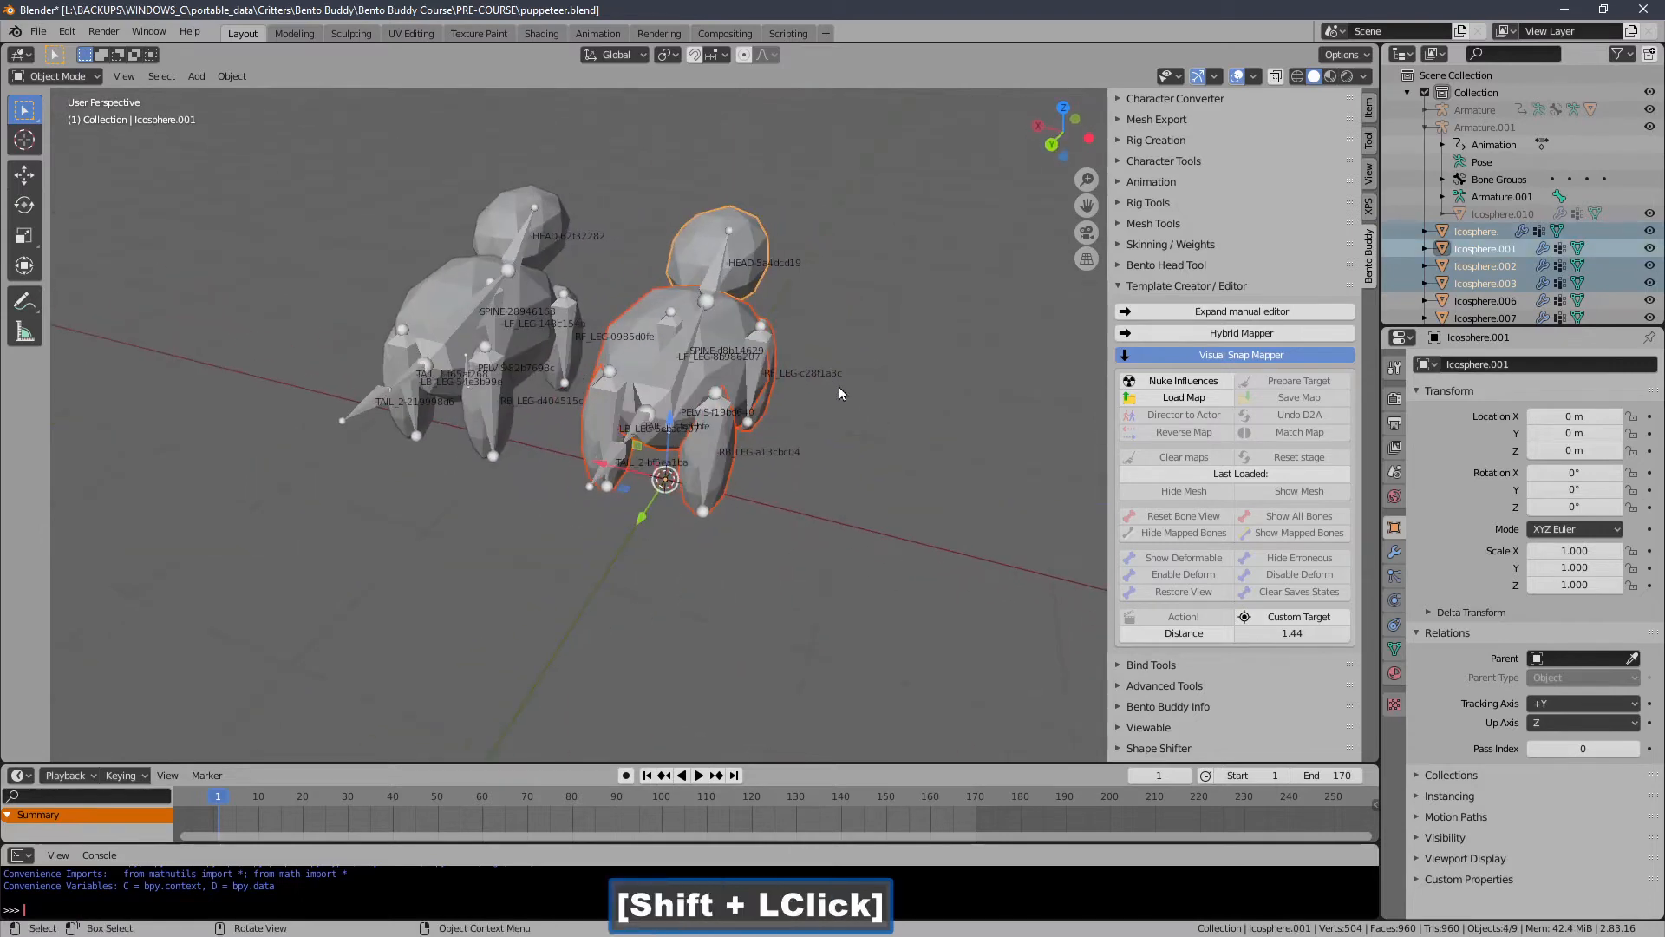
ctrl+middle_drag(715, 468, 666, 455)
shift+middle_drag(666, 455, 756, 432)
ctrl+middle_drag(558, 437, 556, 382)
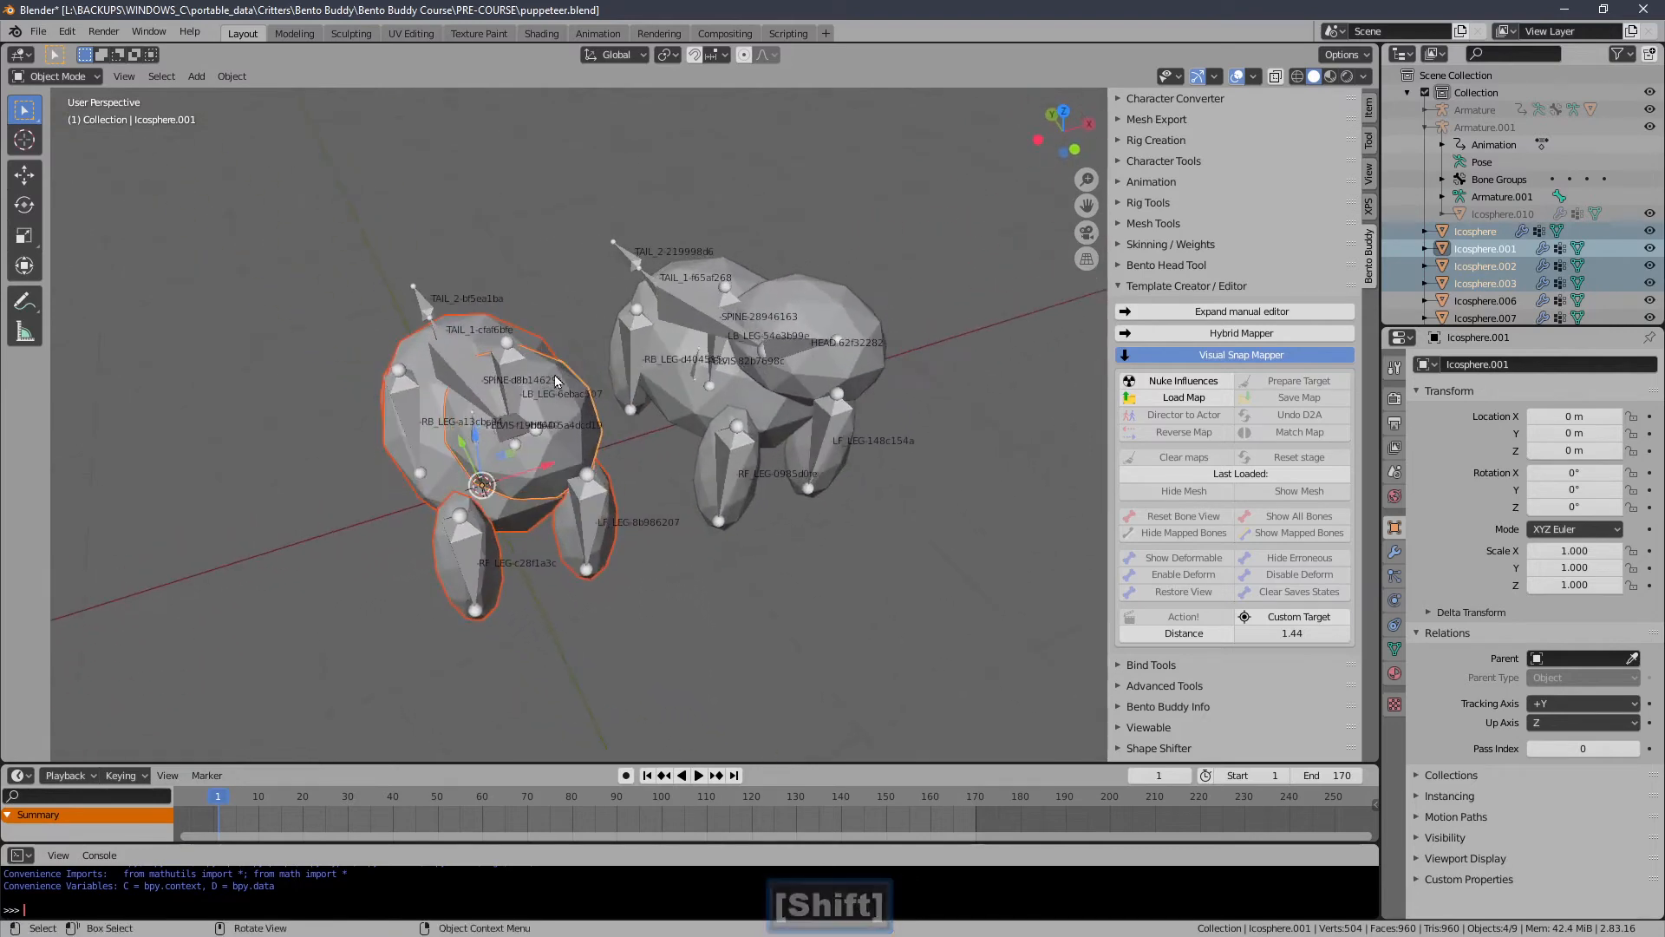
Select MAP_RIG and decompose it back into the separate rigs with the Puppeteer.
click(633, 250)
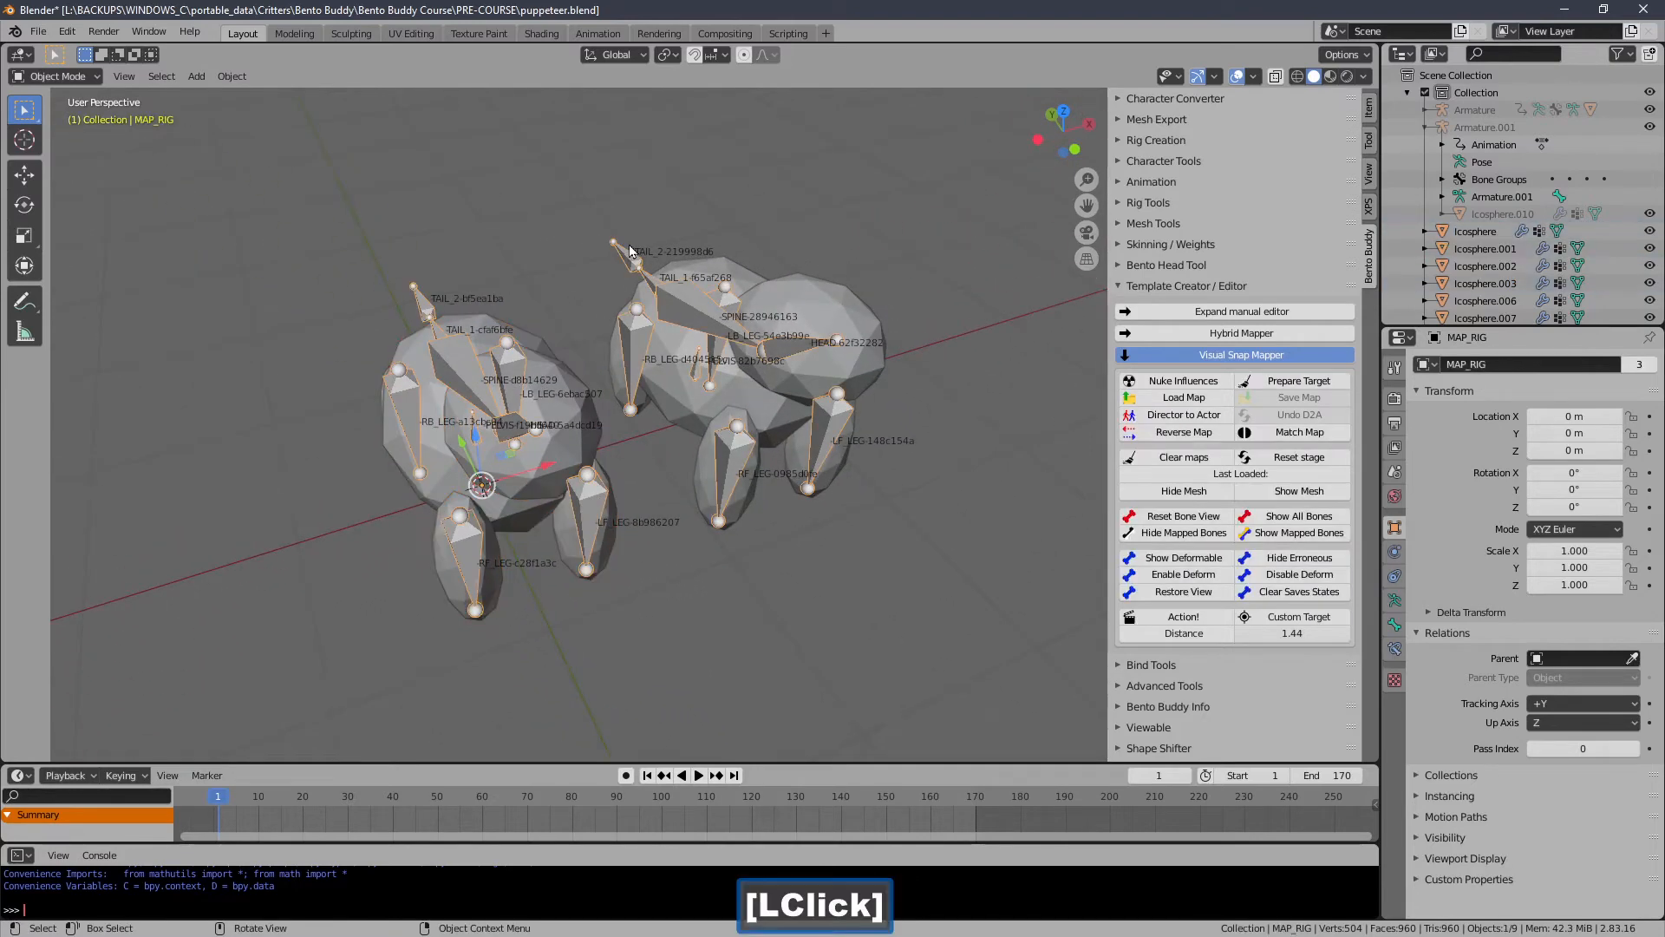
click(1178, 293)
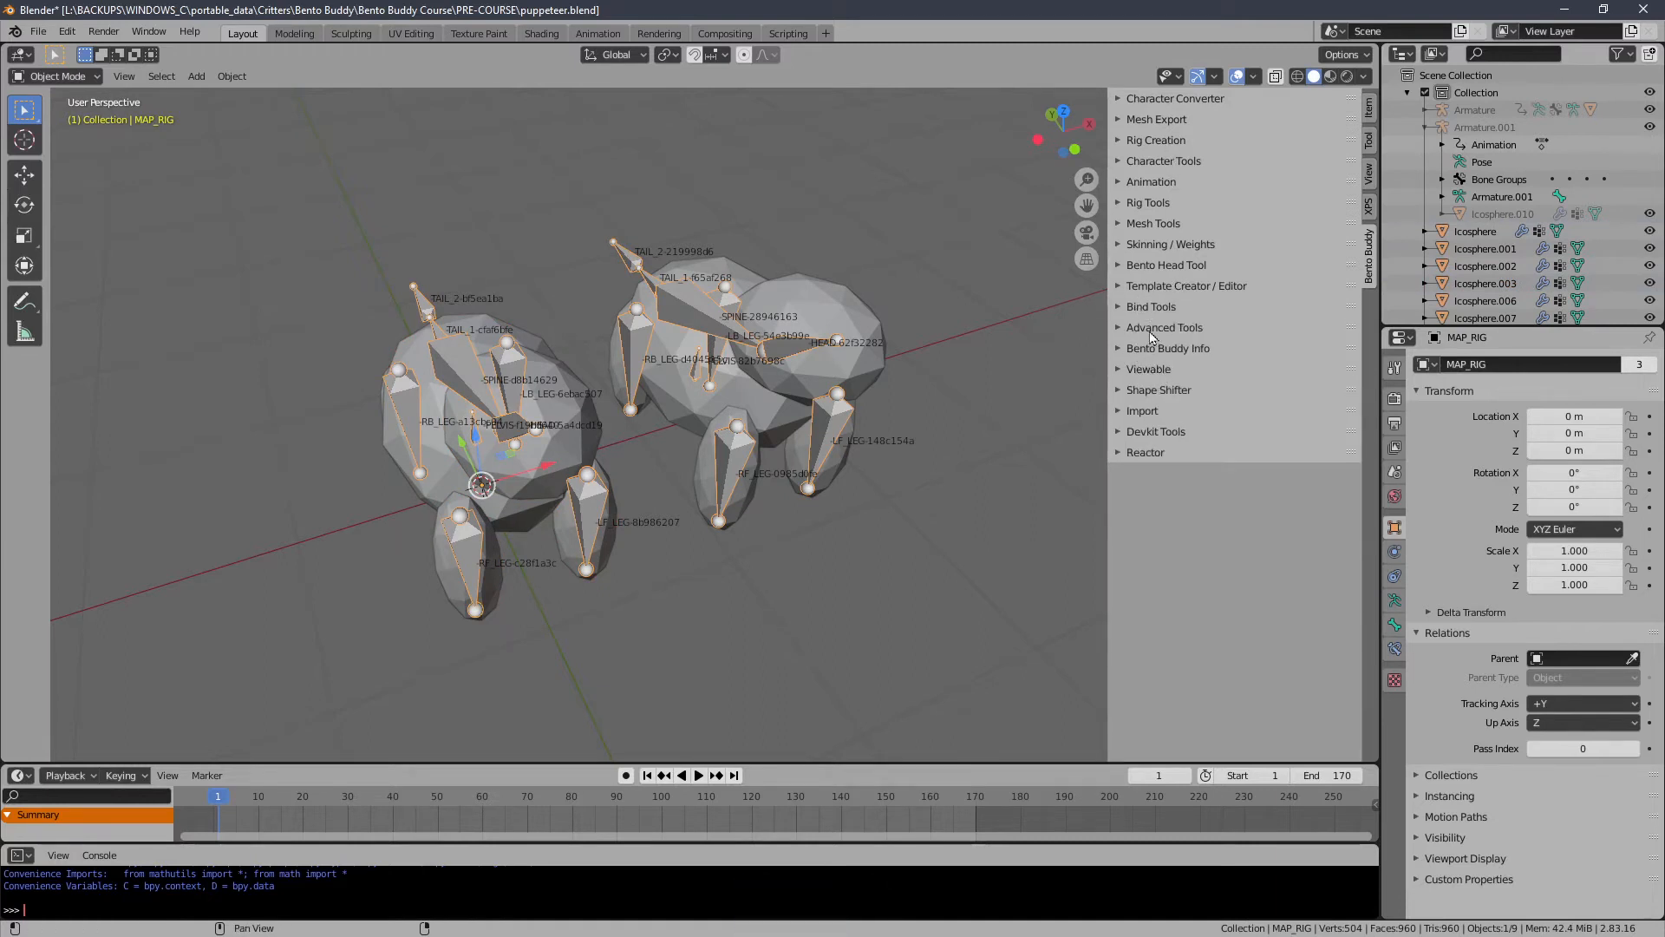
click(1152, 389)
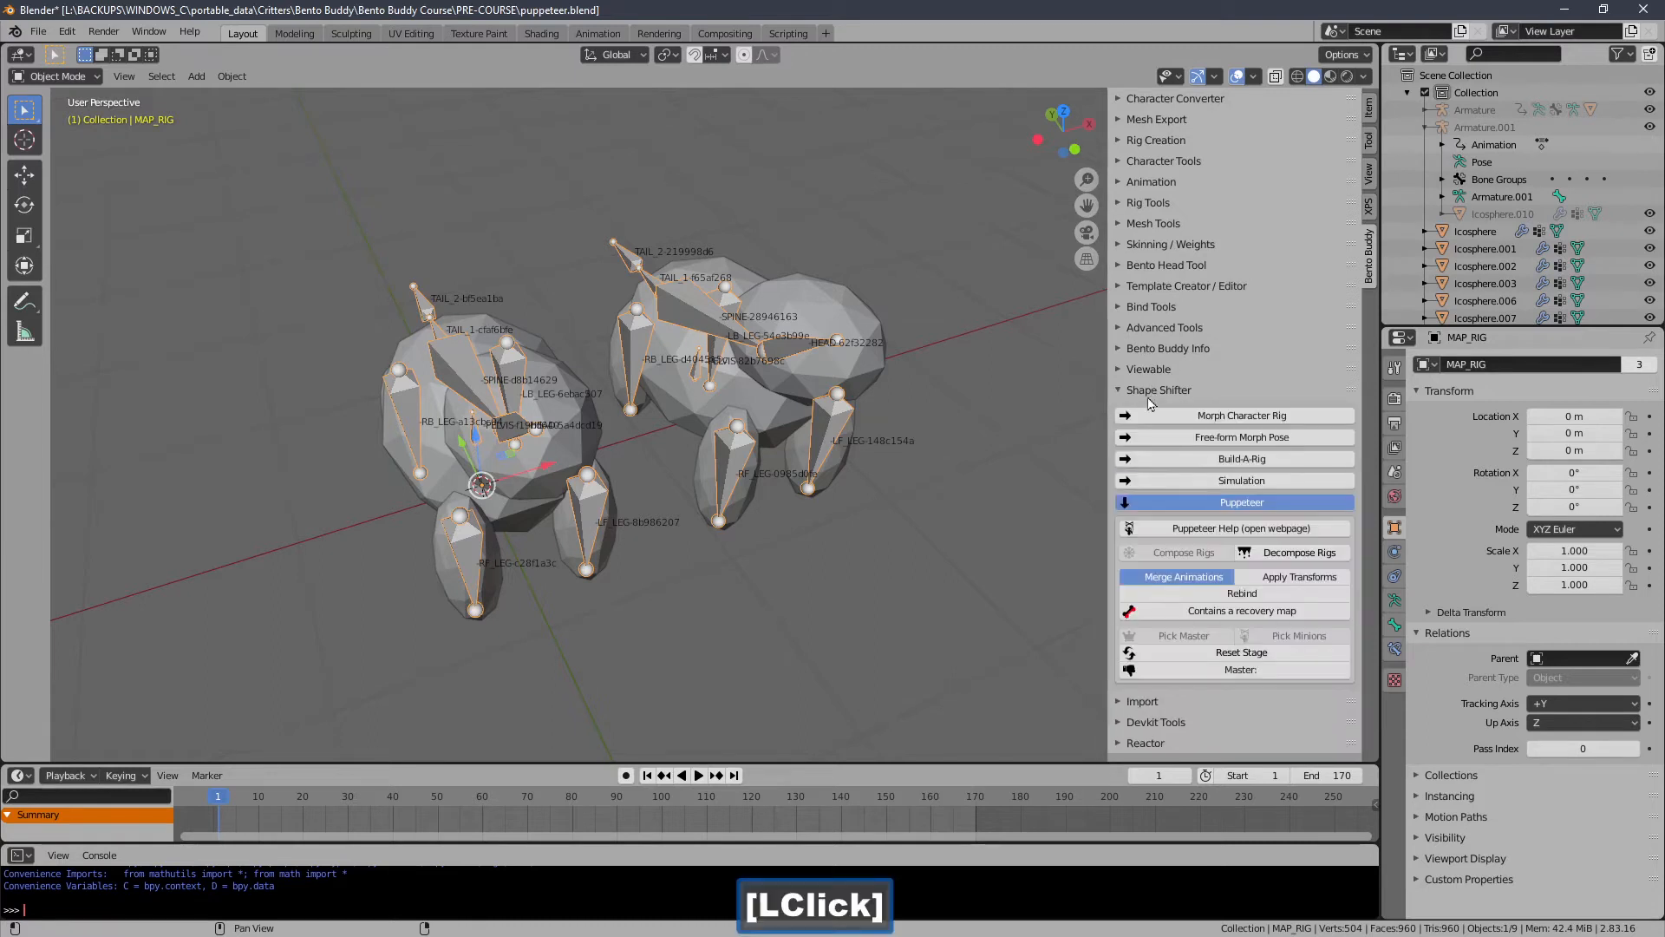
click(1268, 559)
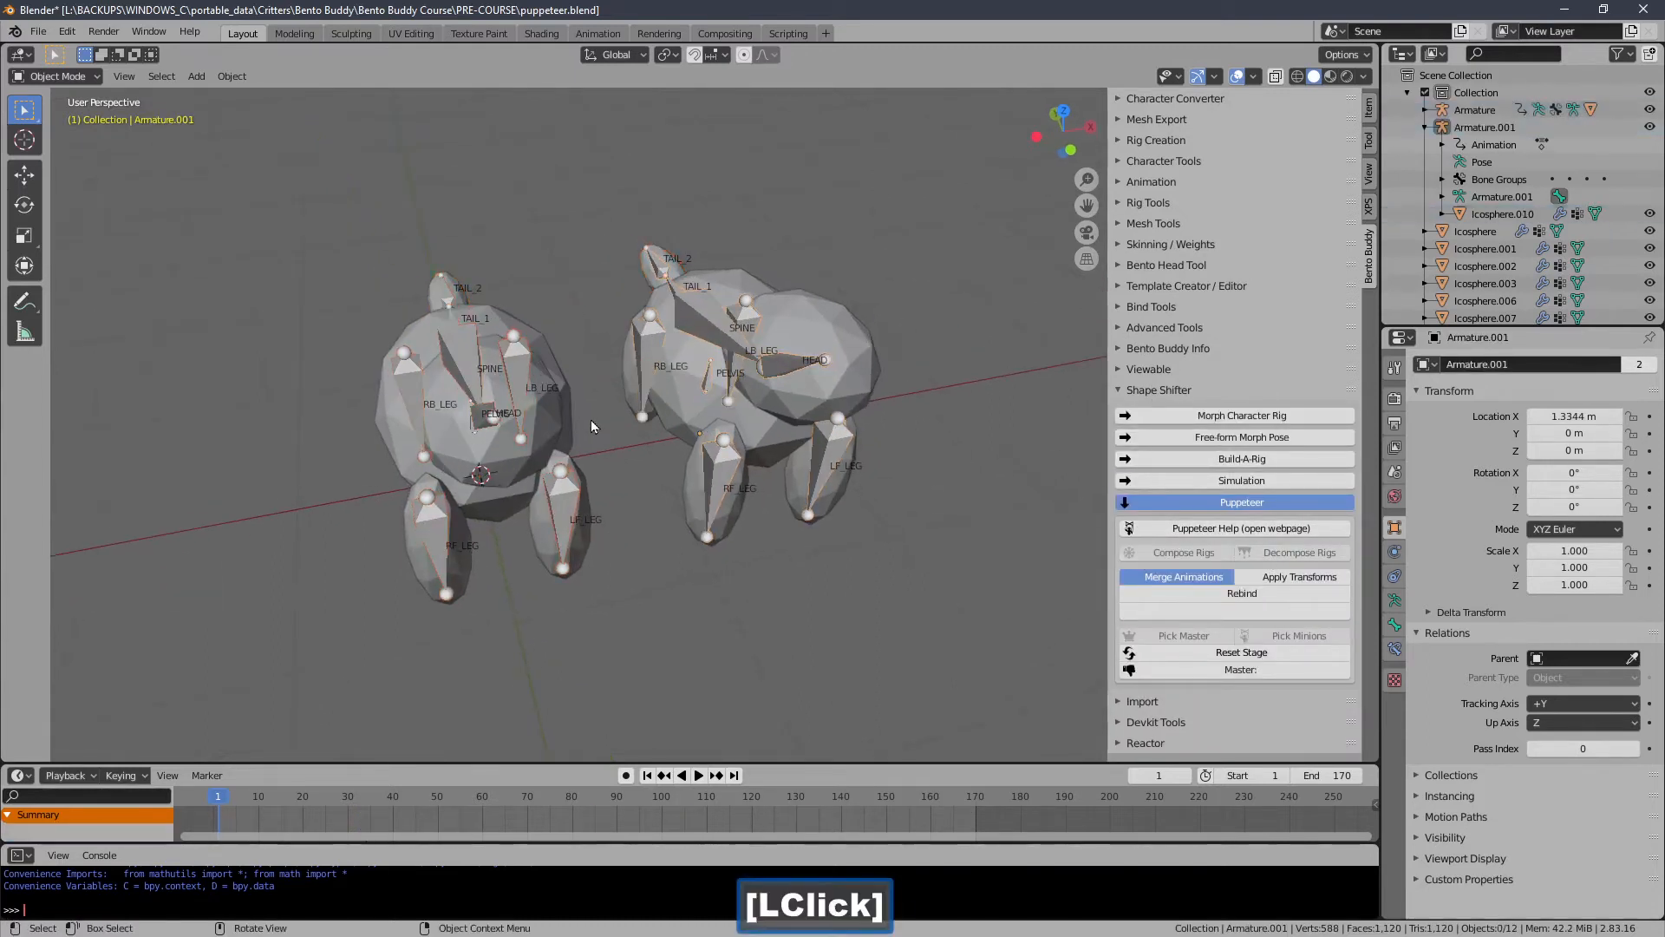
Apply all transforms to the two tail meshes and check the body meshes' scales.
middle_drag(591, 420, 558, 418)
click(480, 472)
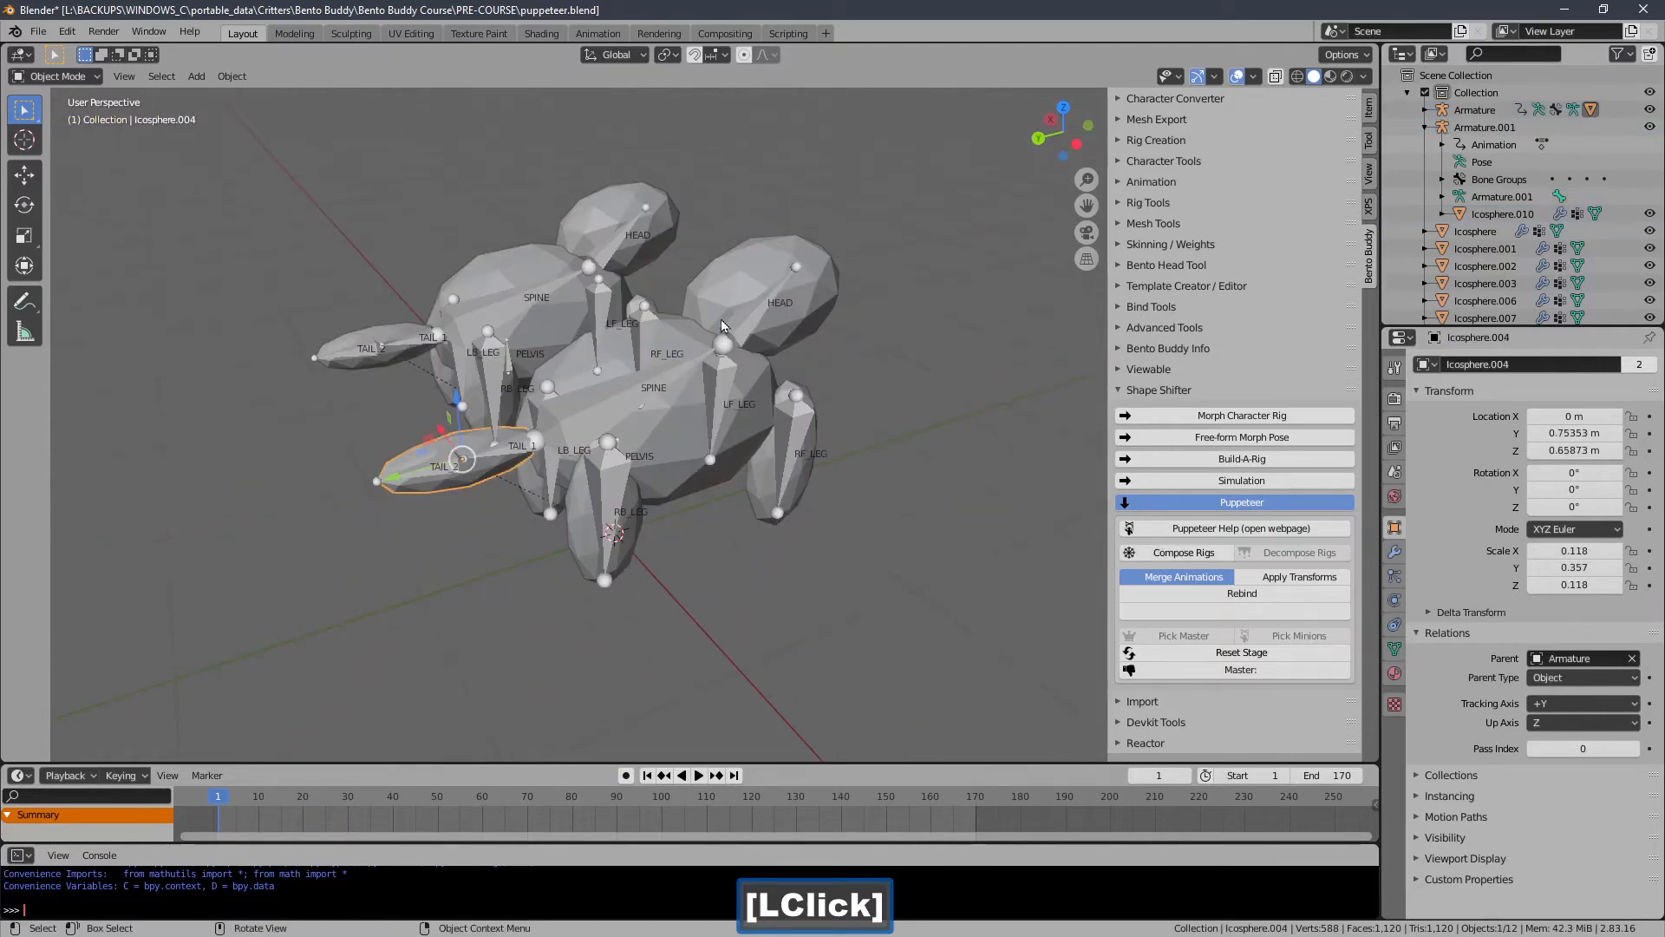
click(1371, 111)
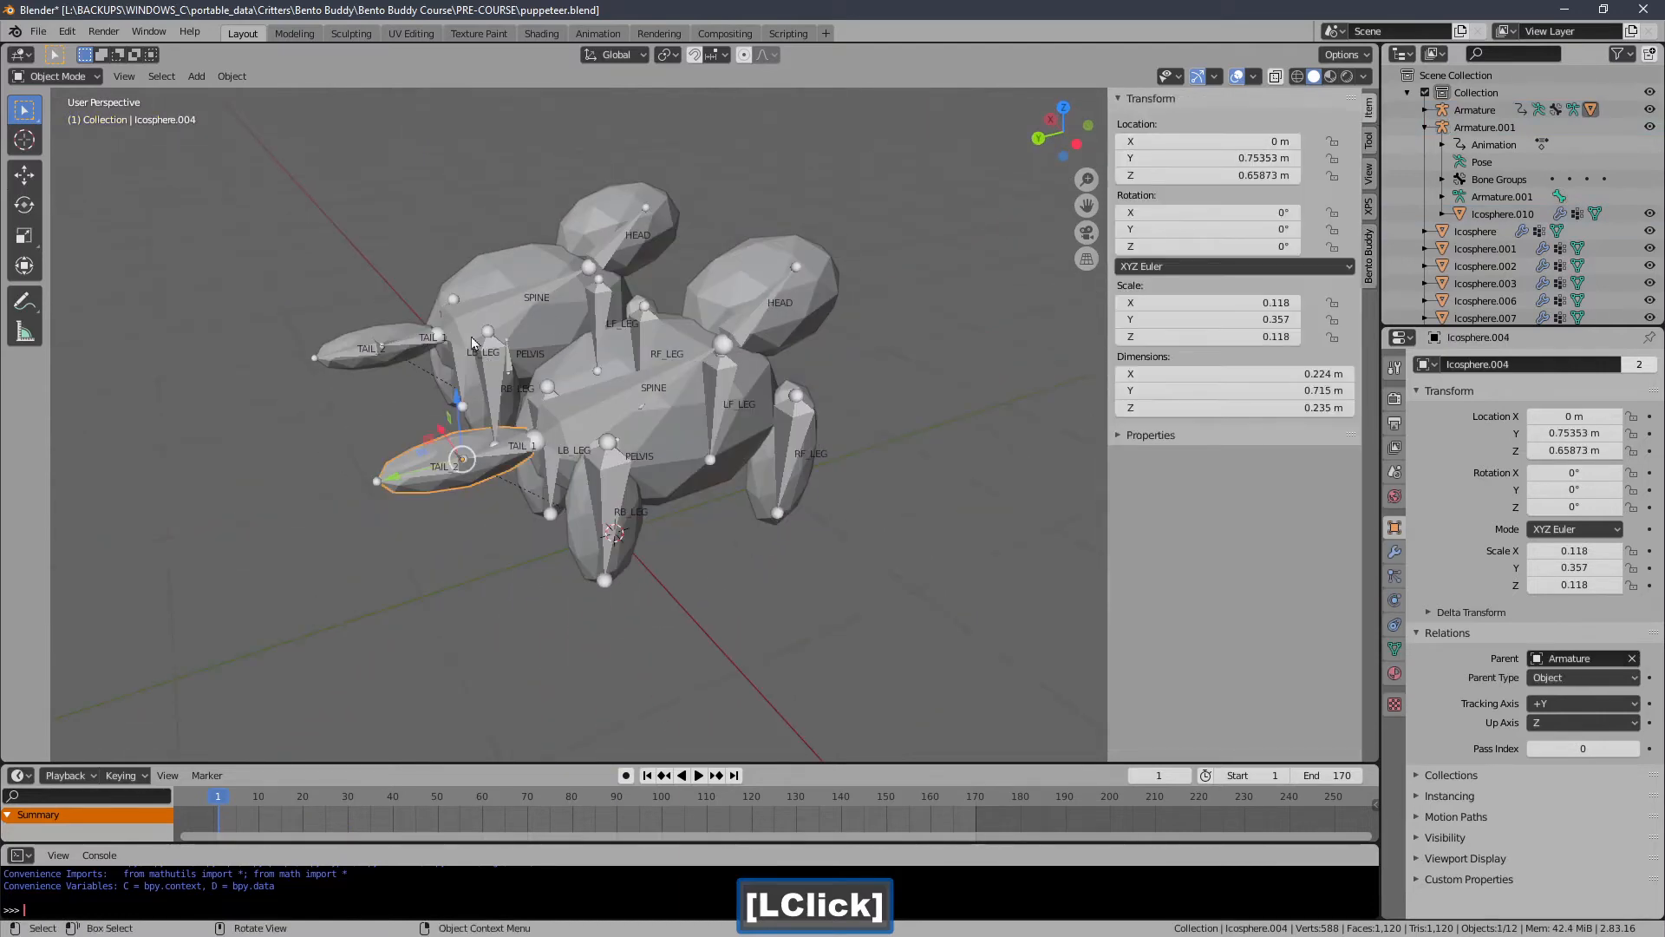
shift+click(399, 364)
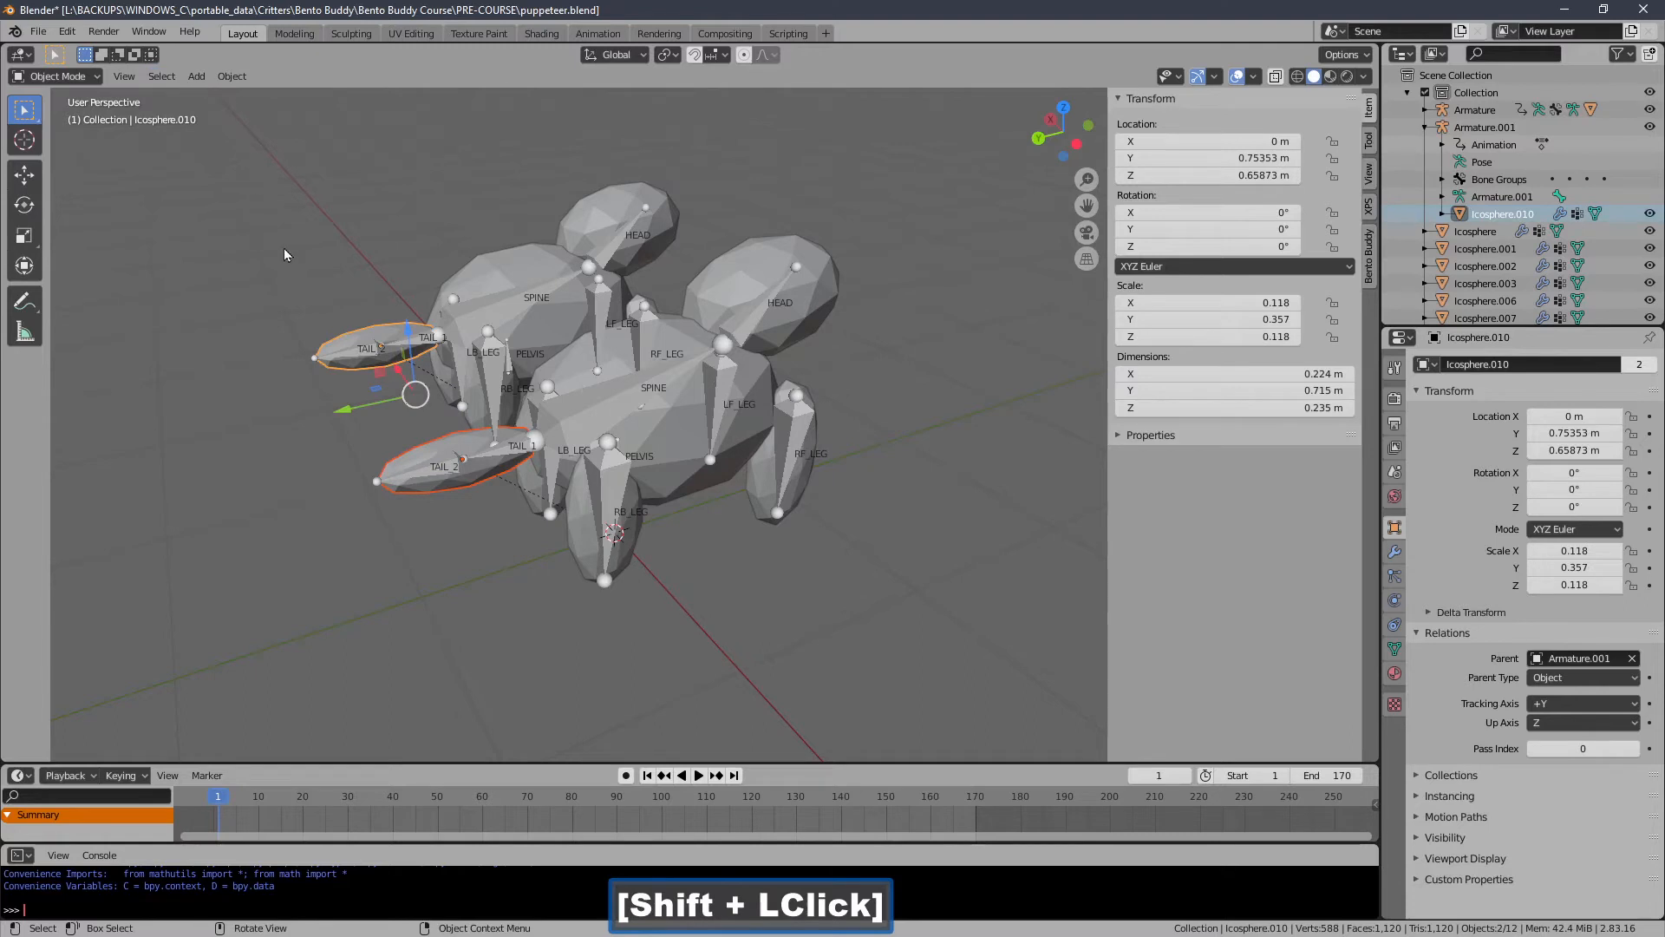
click(239, 78)
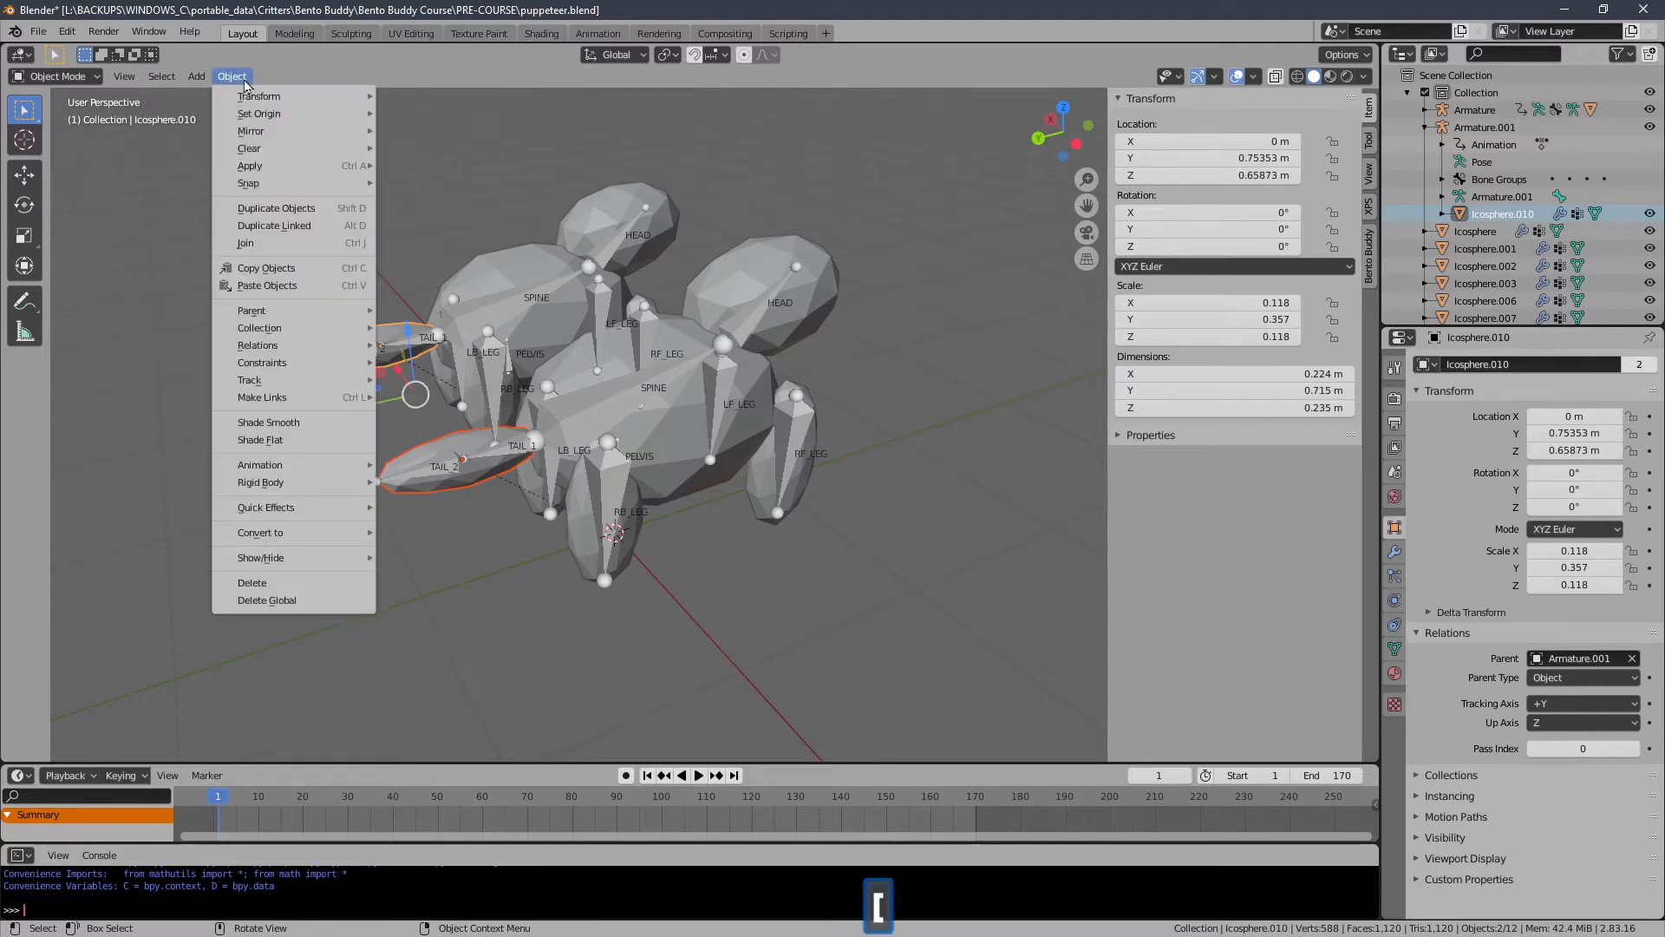
mouse_move(262, 178)
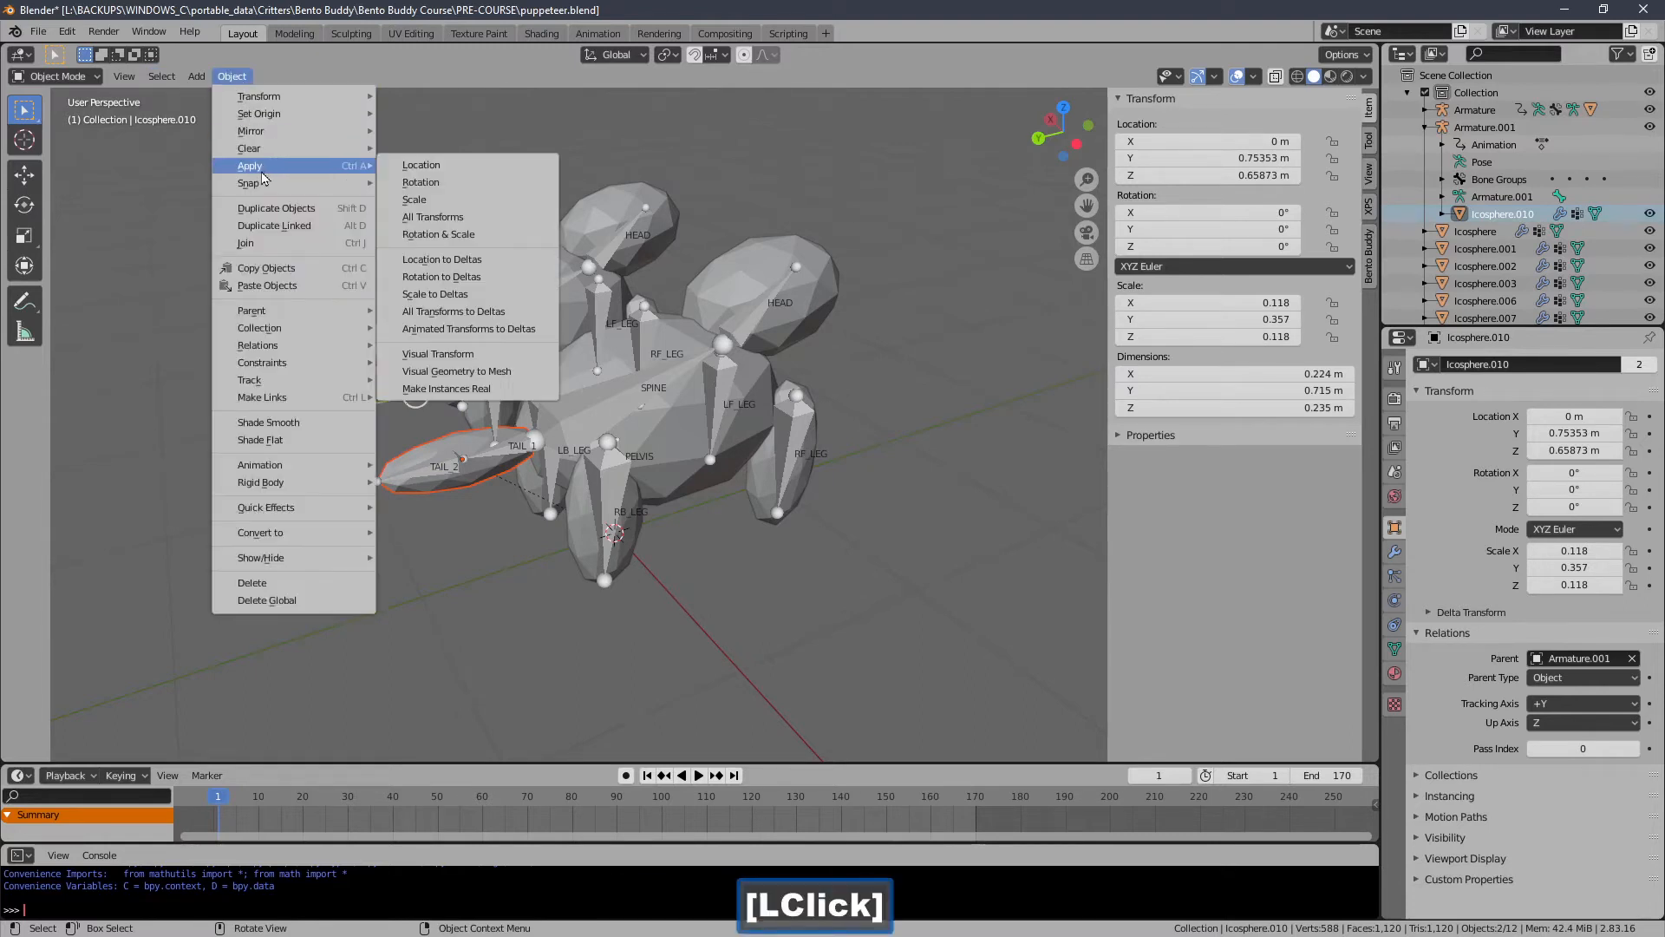
click(439, 218)
middle_drag(678, 351, 612, 360)
click(766, 337)
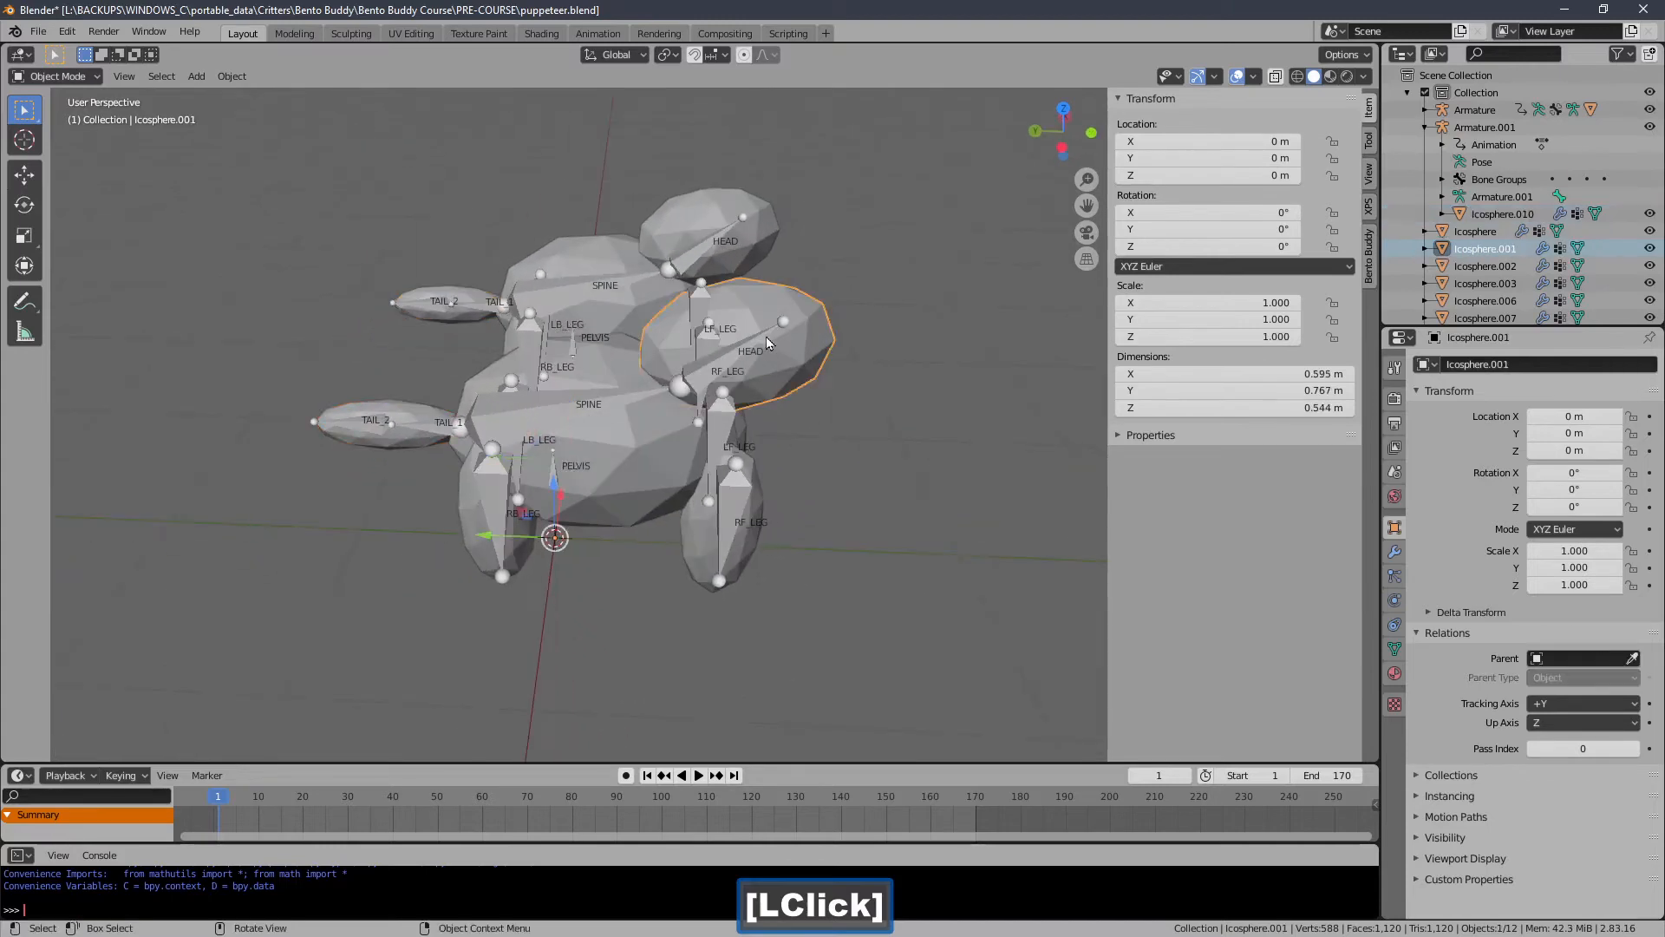
middle_drag(762, 338, 832, 382)
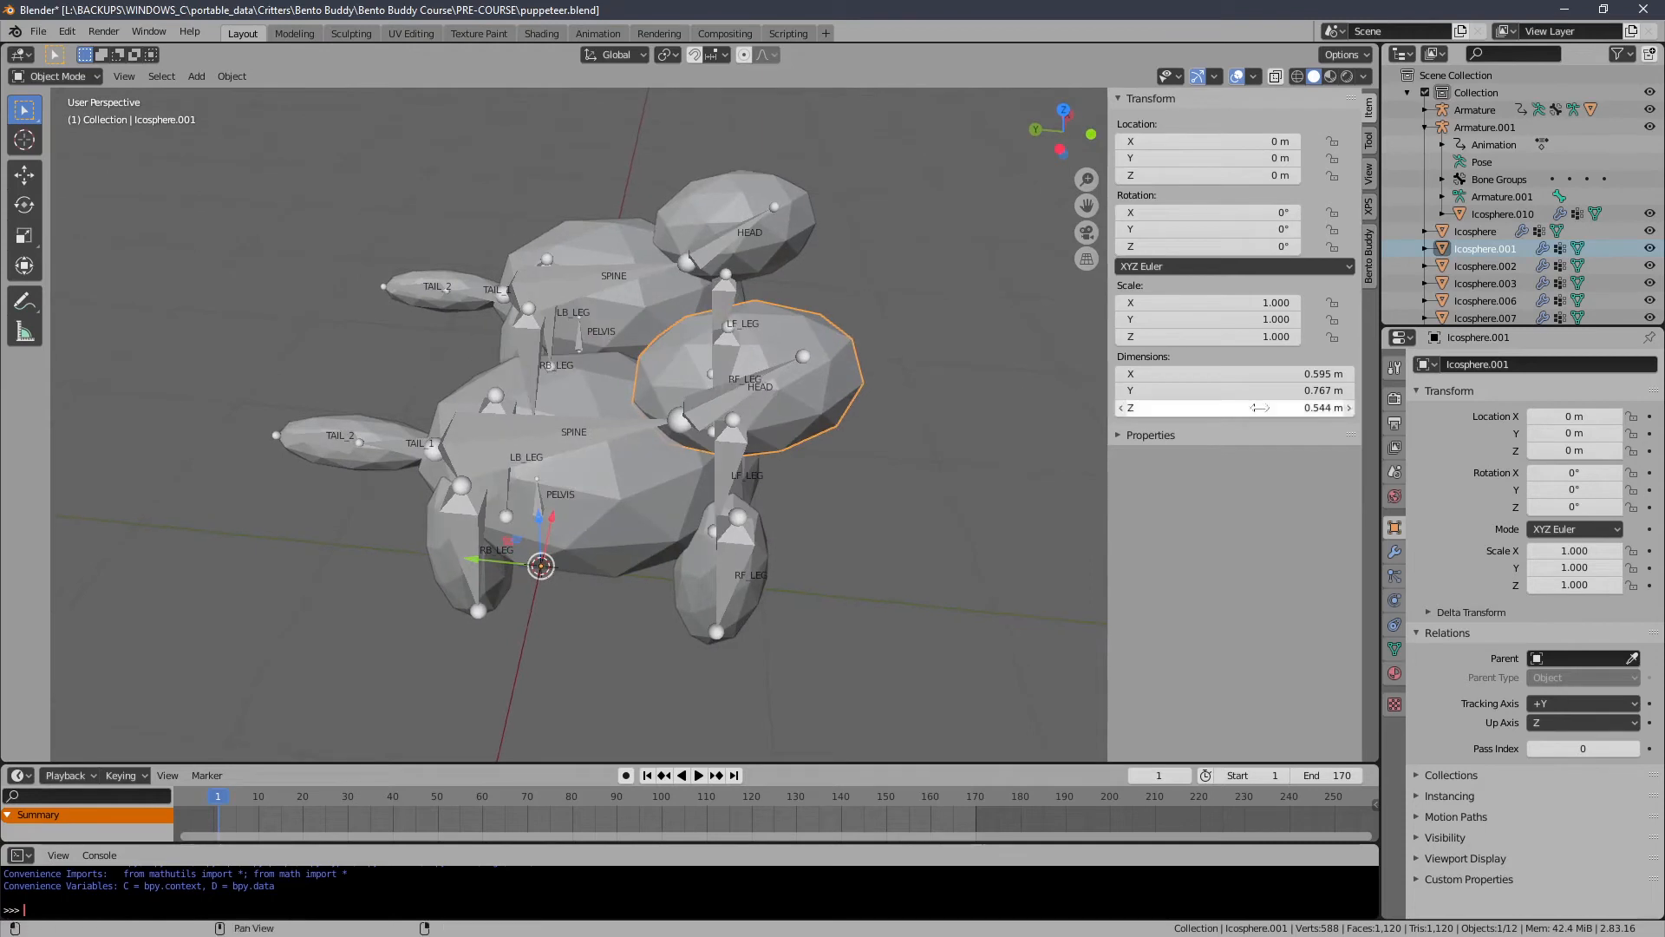
click(665, 478)
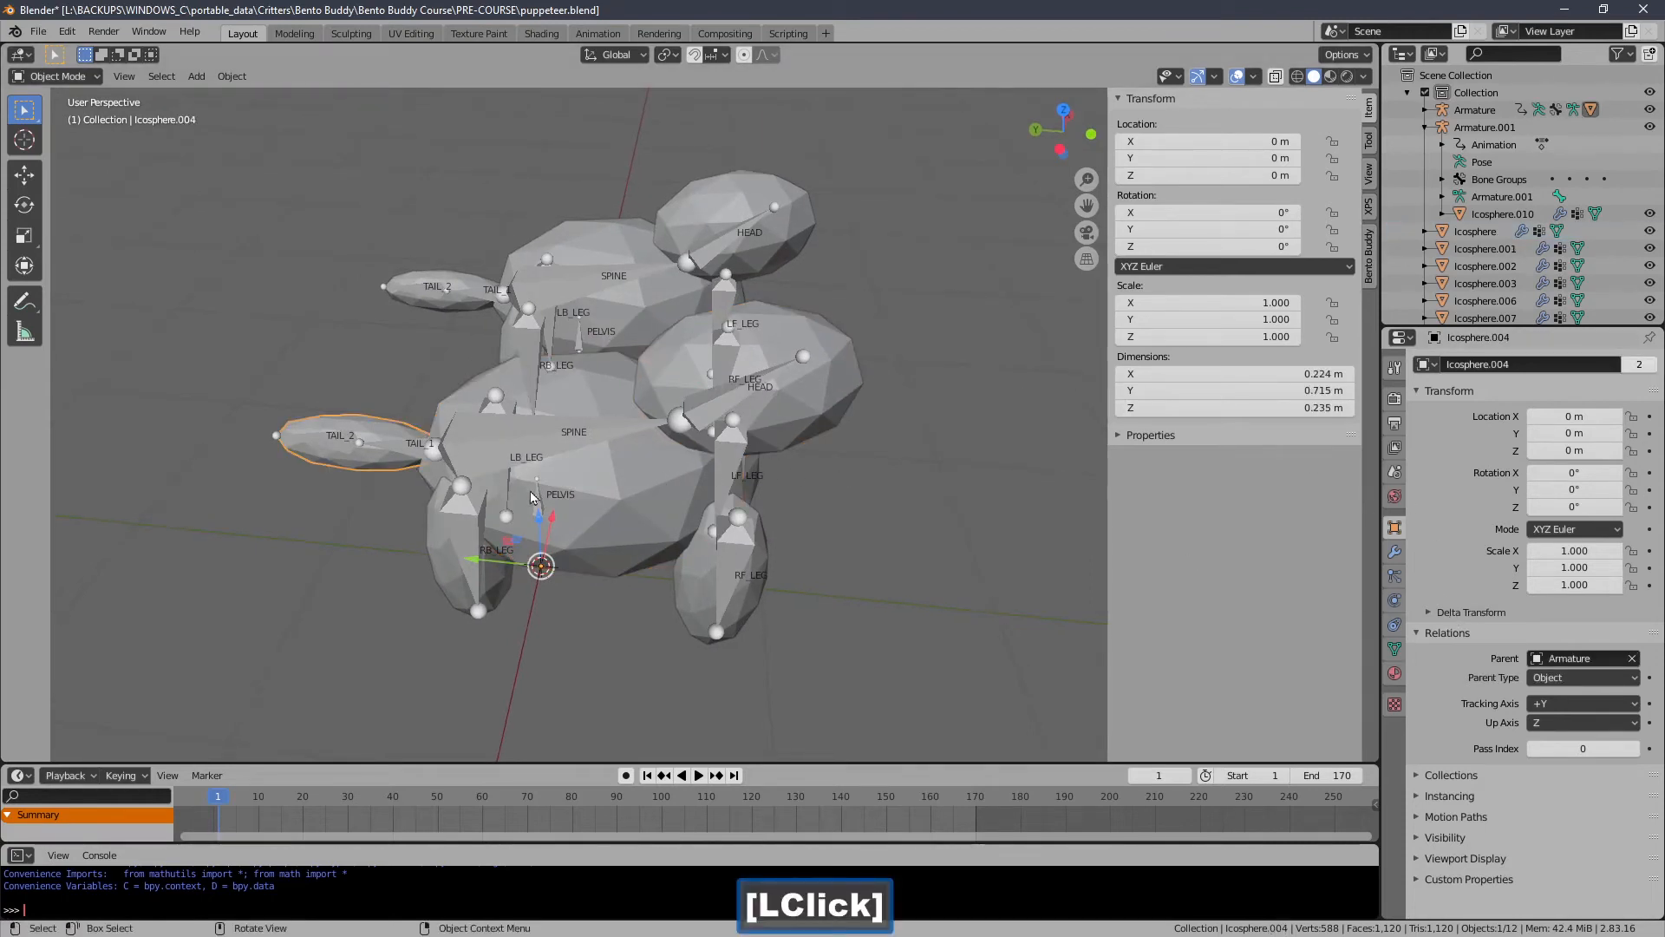
Select the first creature's four body meshes plus Armature and parent them to Armature as objects.
middle_drag(532, 496, 603, 479)
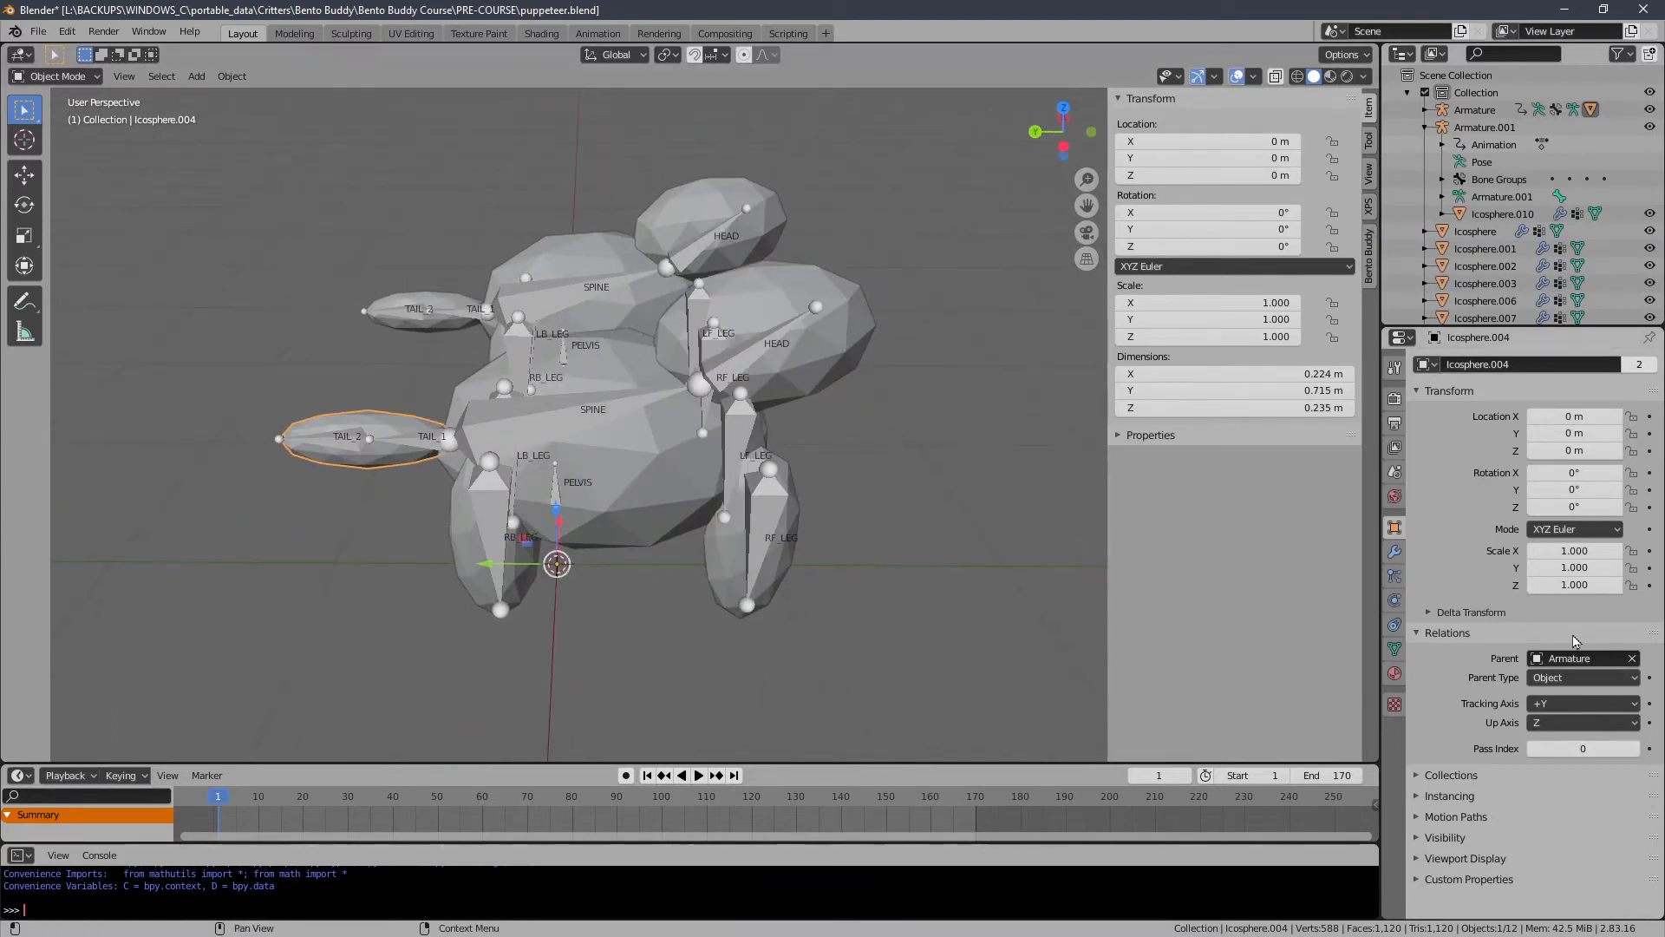
middle_drag(815, 560, 616, 526)
click(492, 554)
shift+click(813, 533)
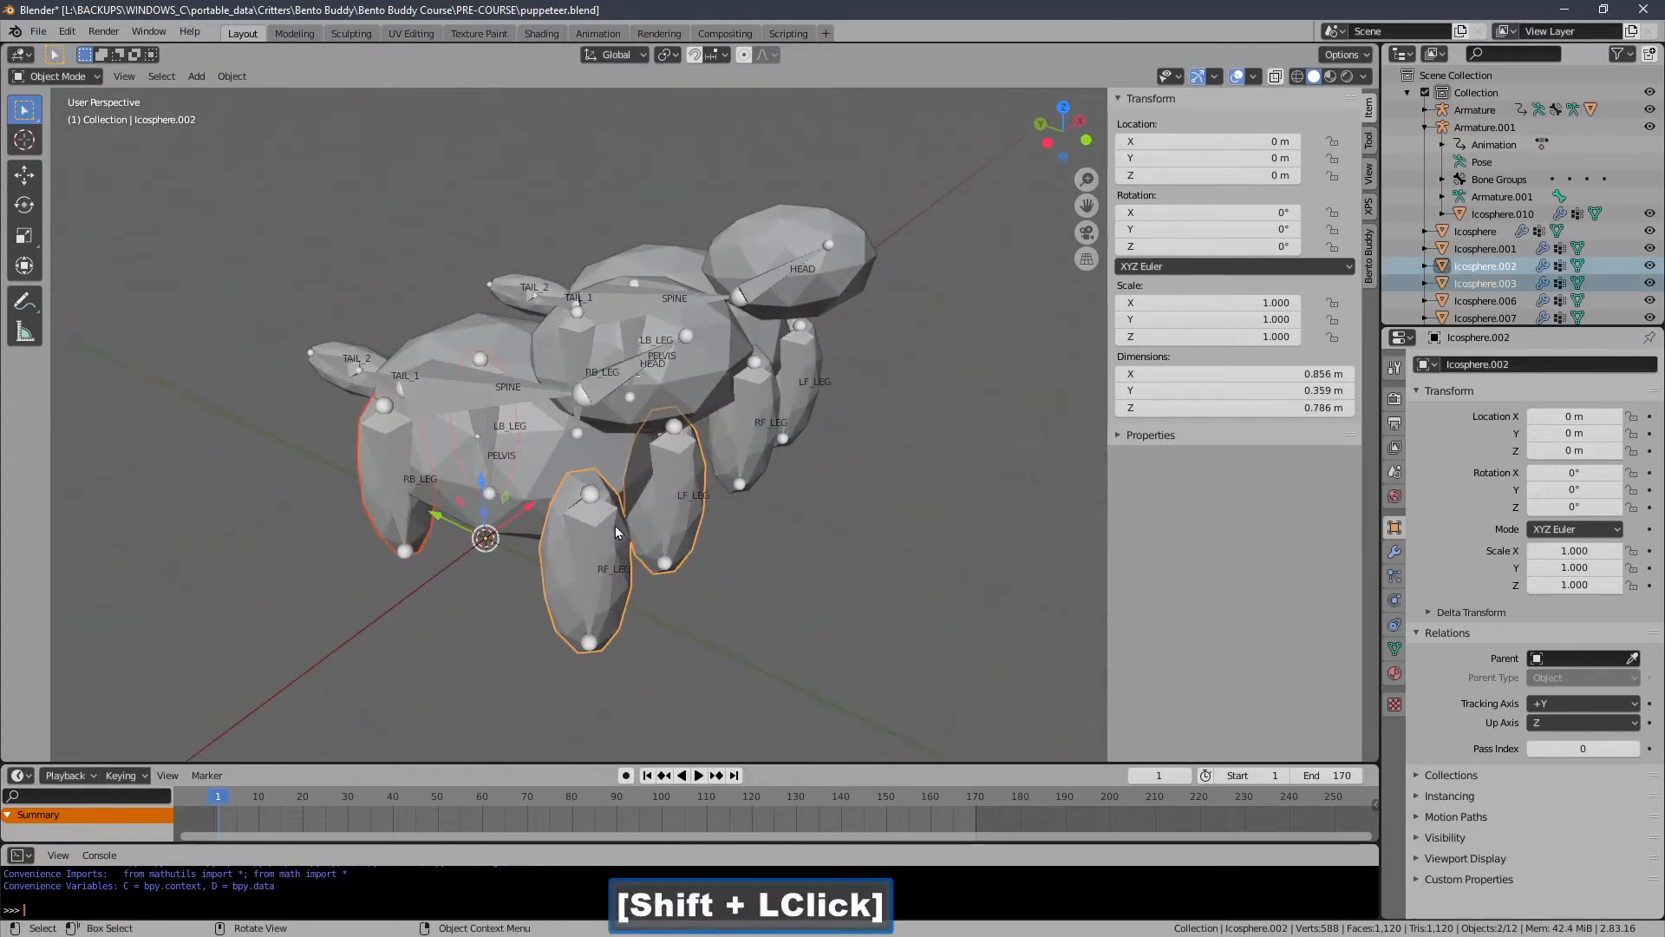
shift+click(556, 335)
middle_drag(556, 336, 734, 386)
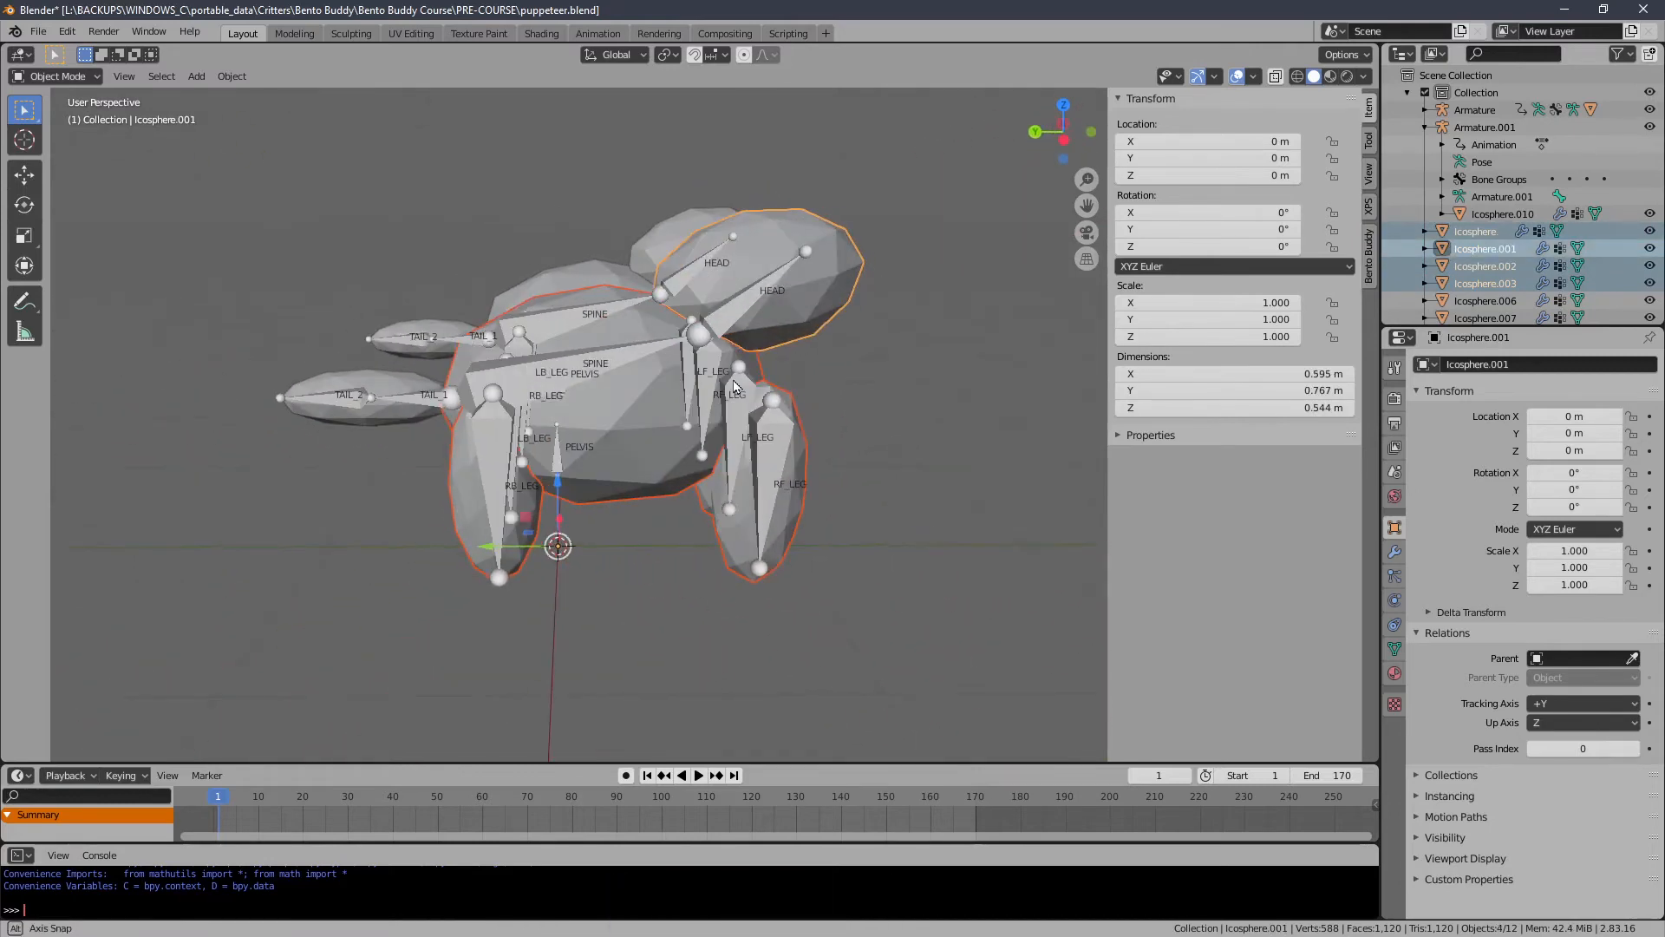
shift+middle_drag(380, 437, 663, 457)
ctrl+middle_drag(560, 430, 534, 479)
shift+click(591, 418)
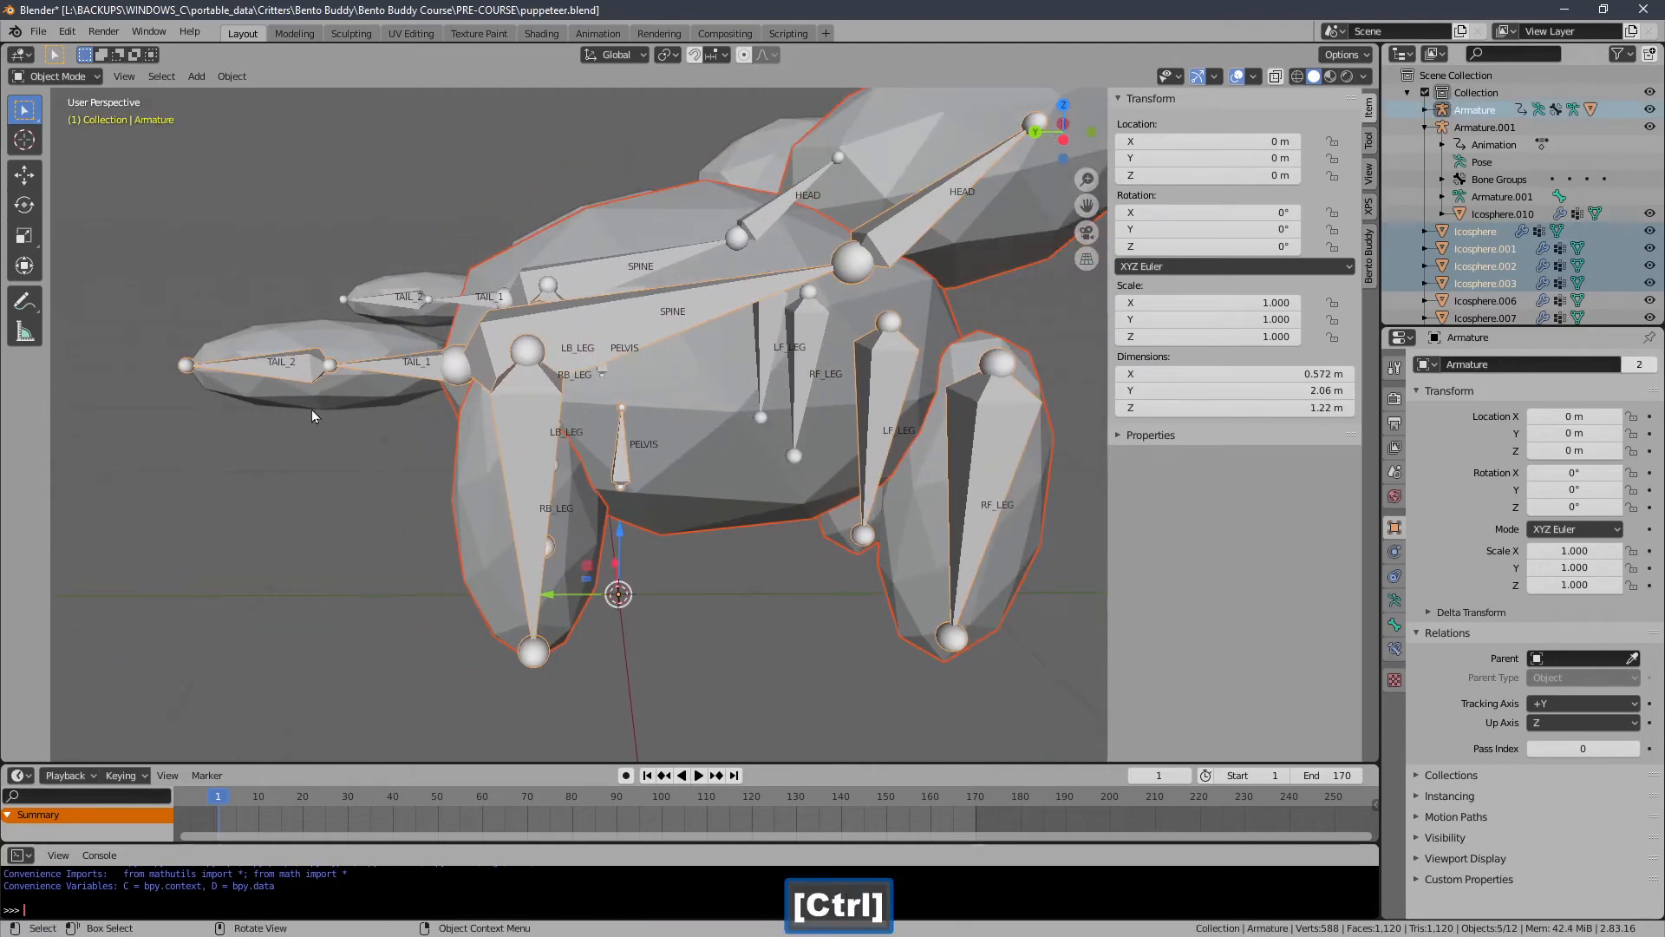
shift+middle_drag(313, 415, 355, 430)
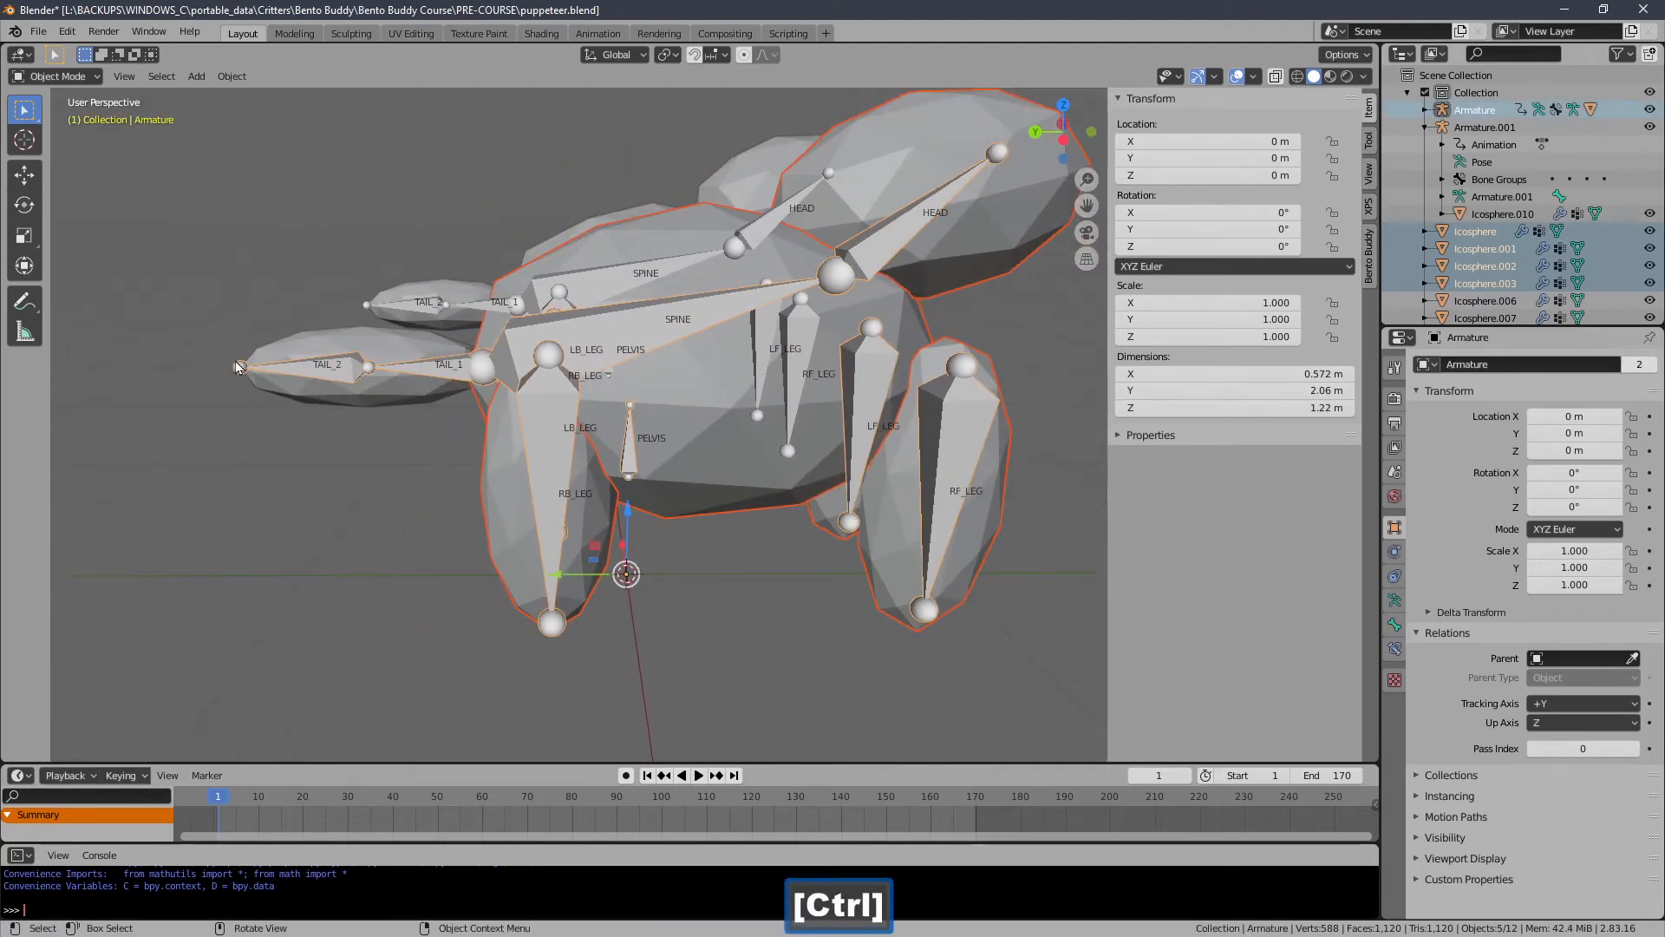
middle_drag(507, 353, 364, 443)
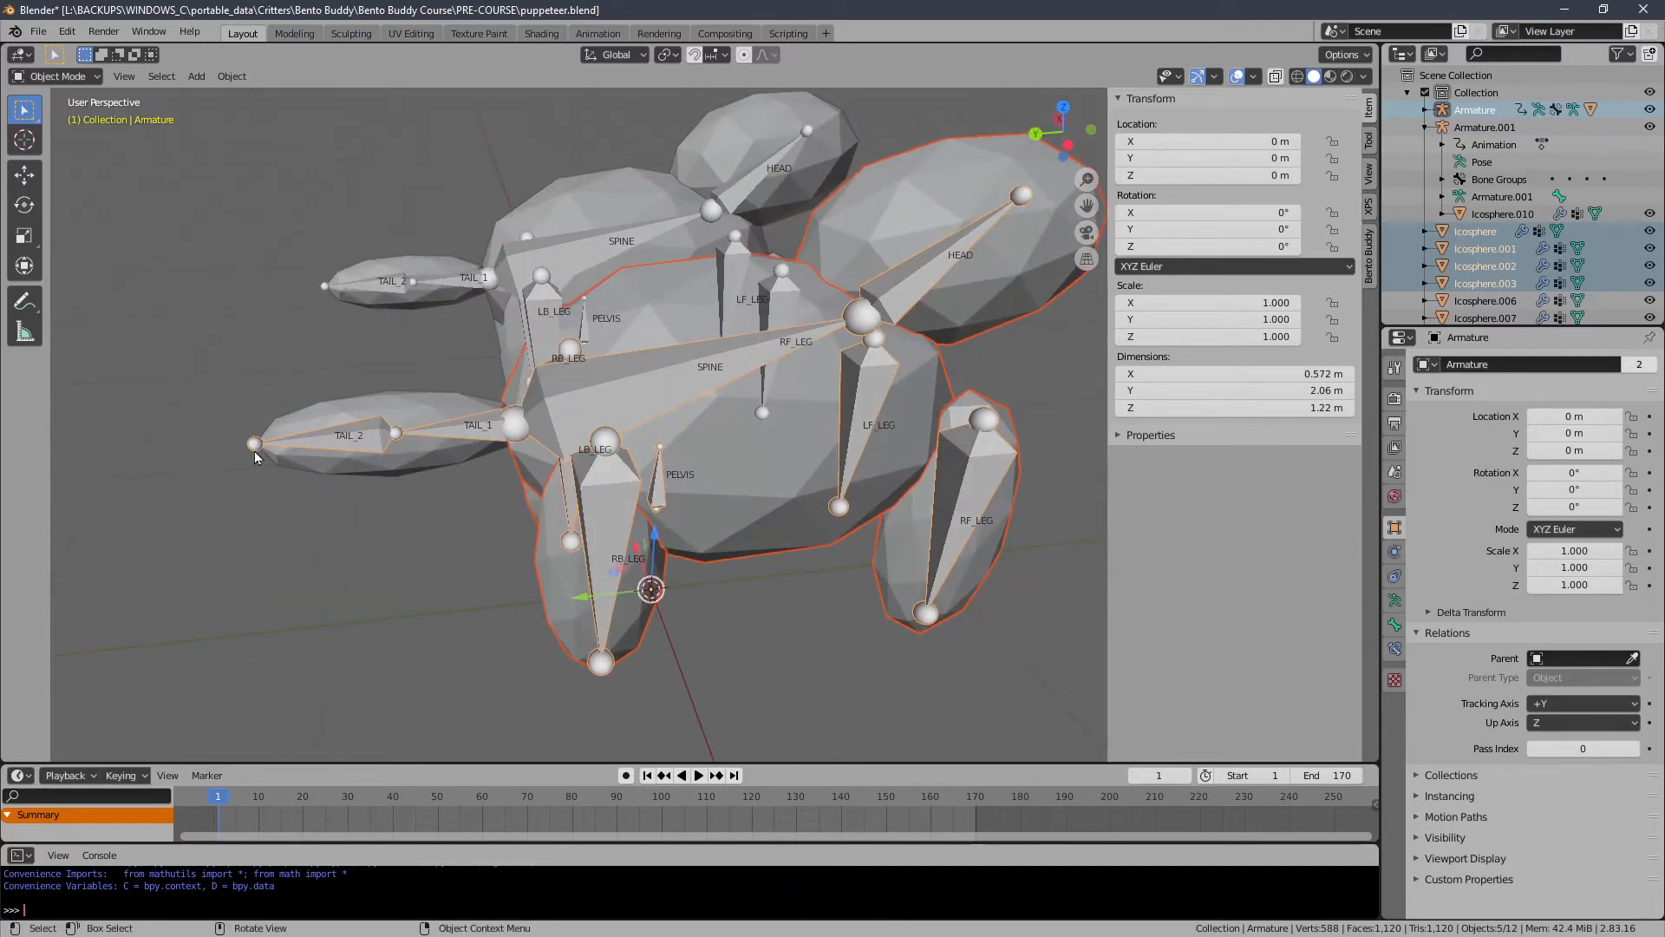
middle_drag(396, 514, 375, 471)
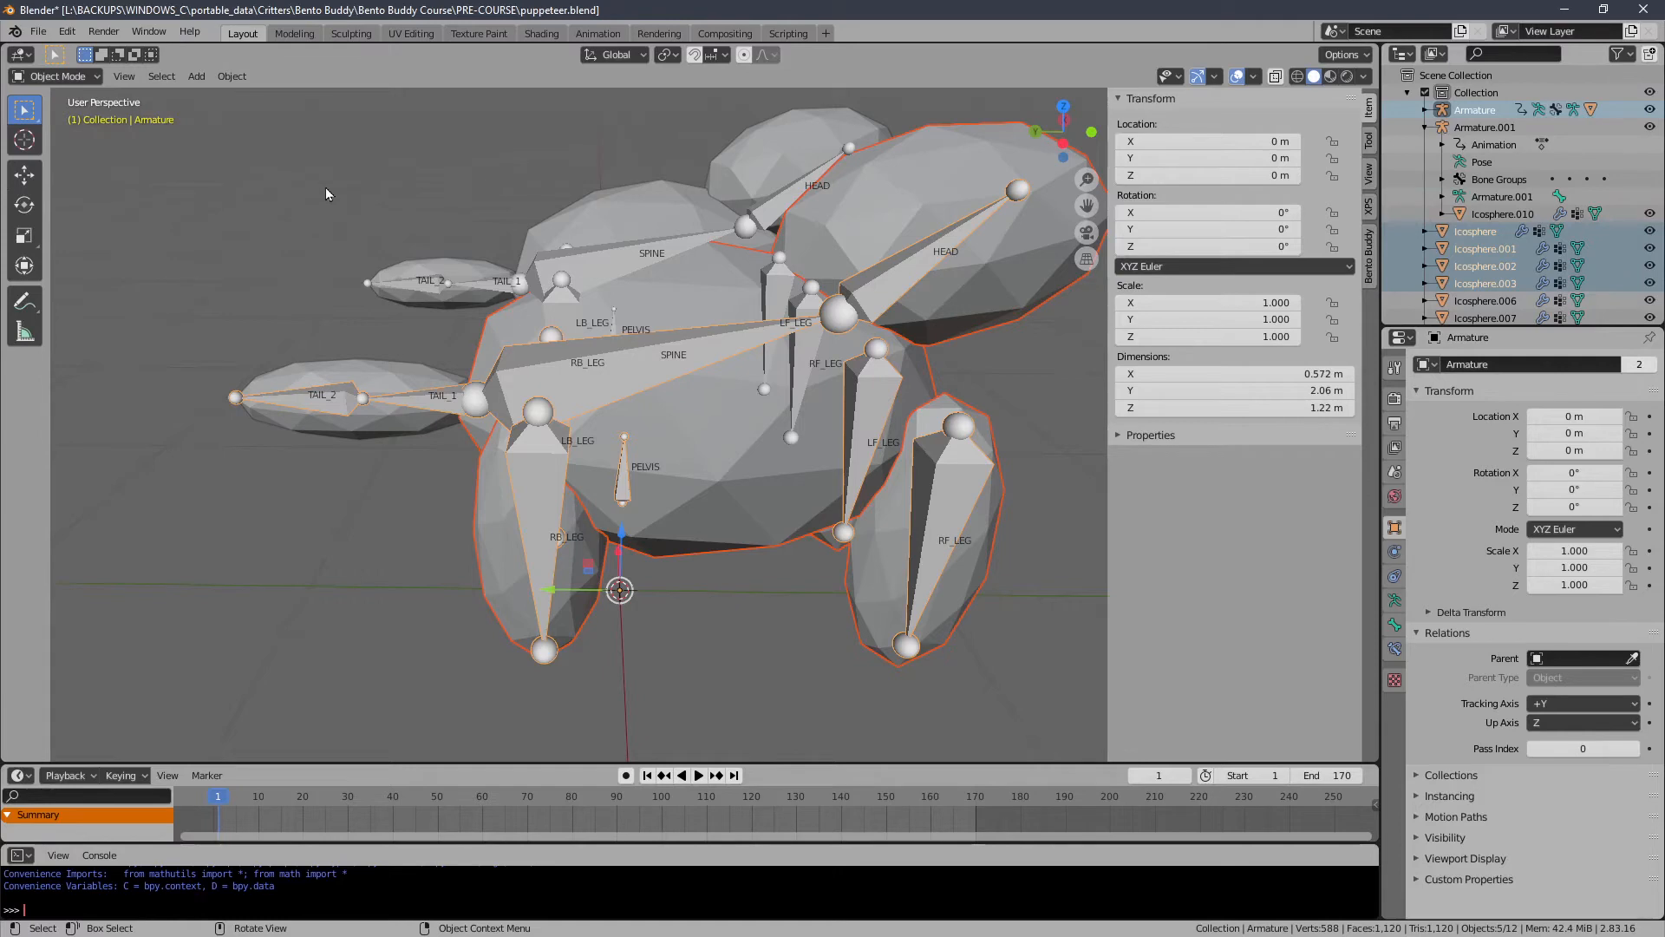
click(235, 76)
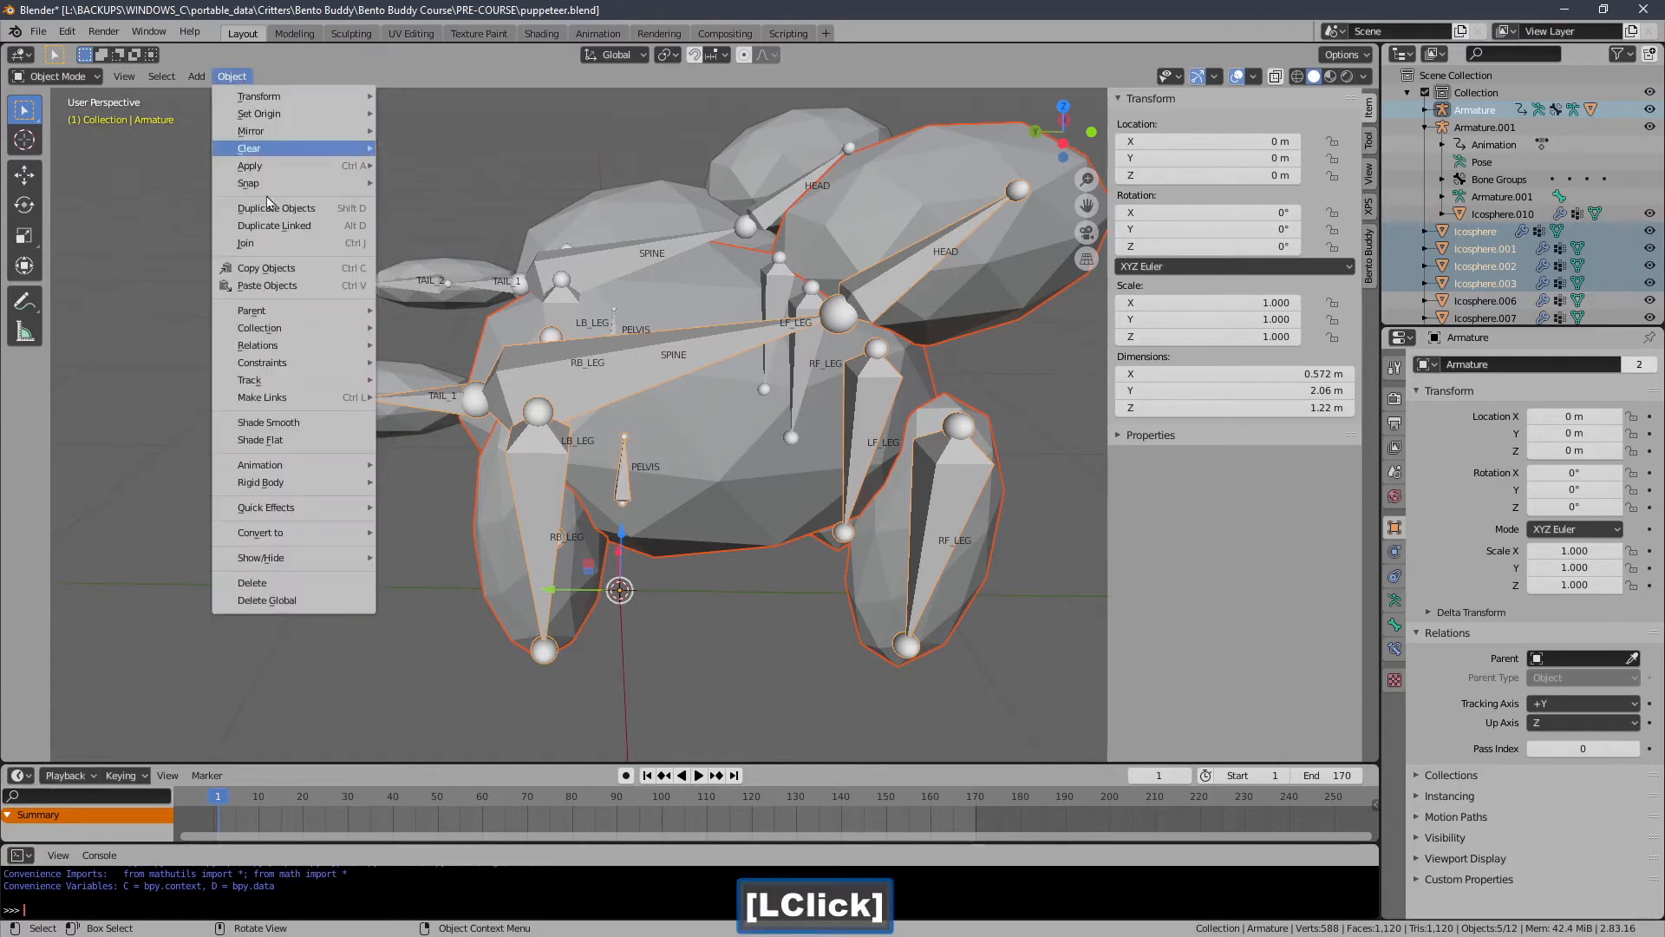
mouse_move(281, 315)
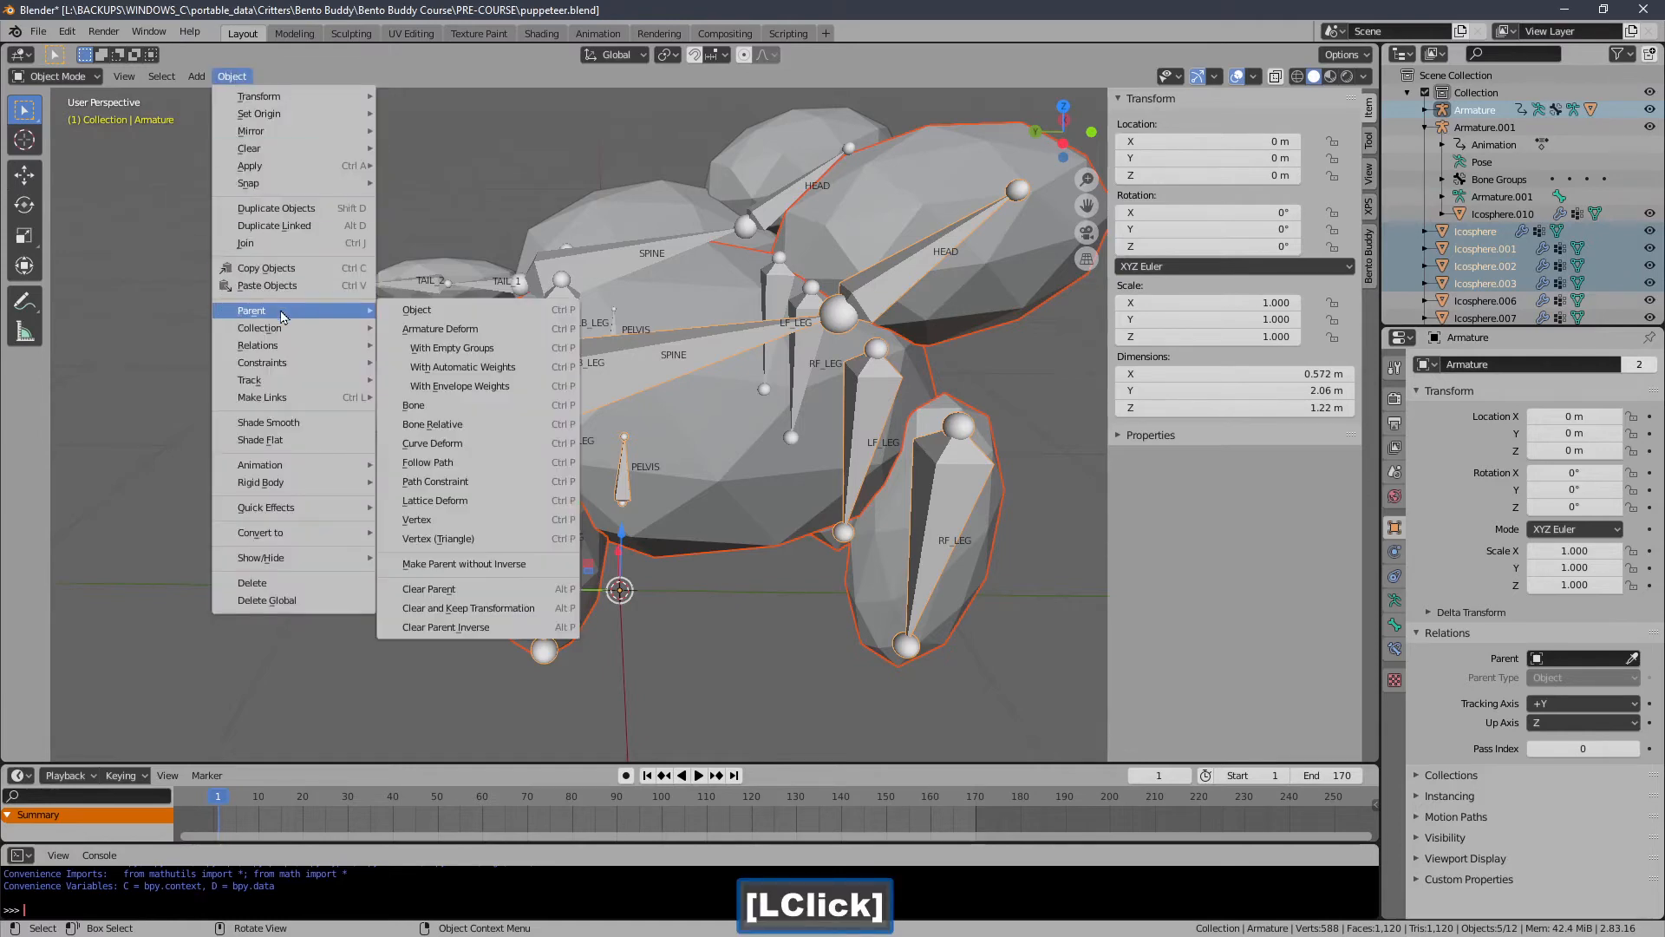
click(402, 316)
middle_drag(431, 359, 440, 420)
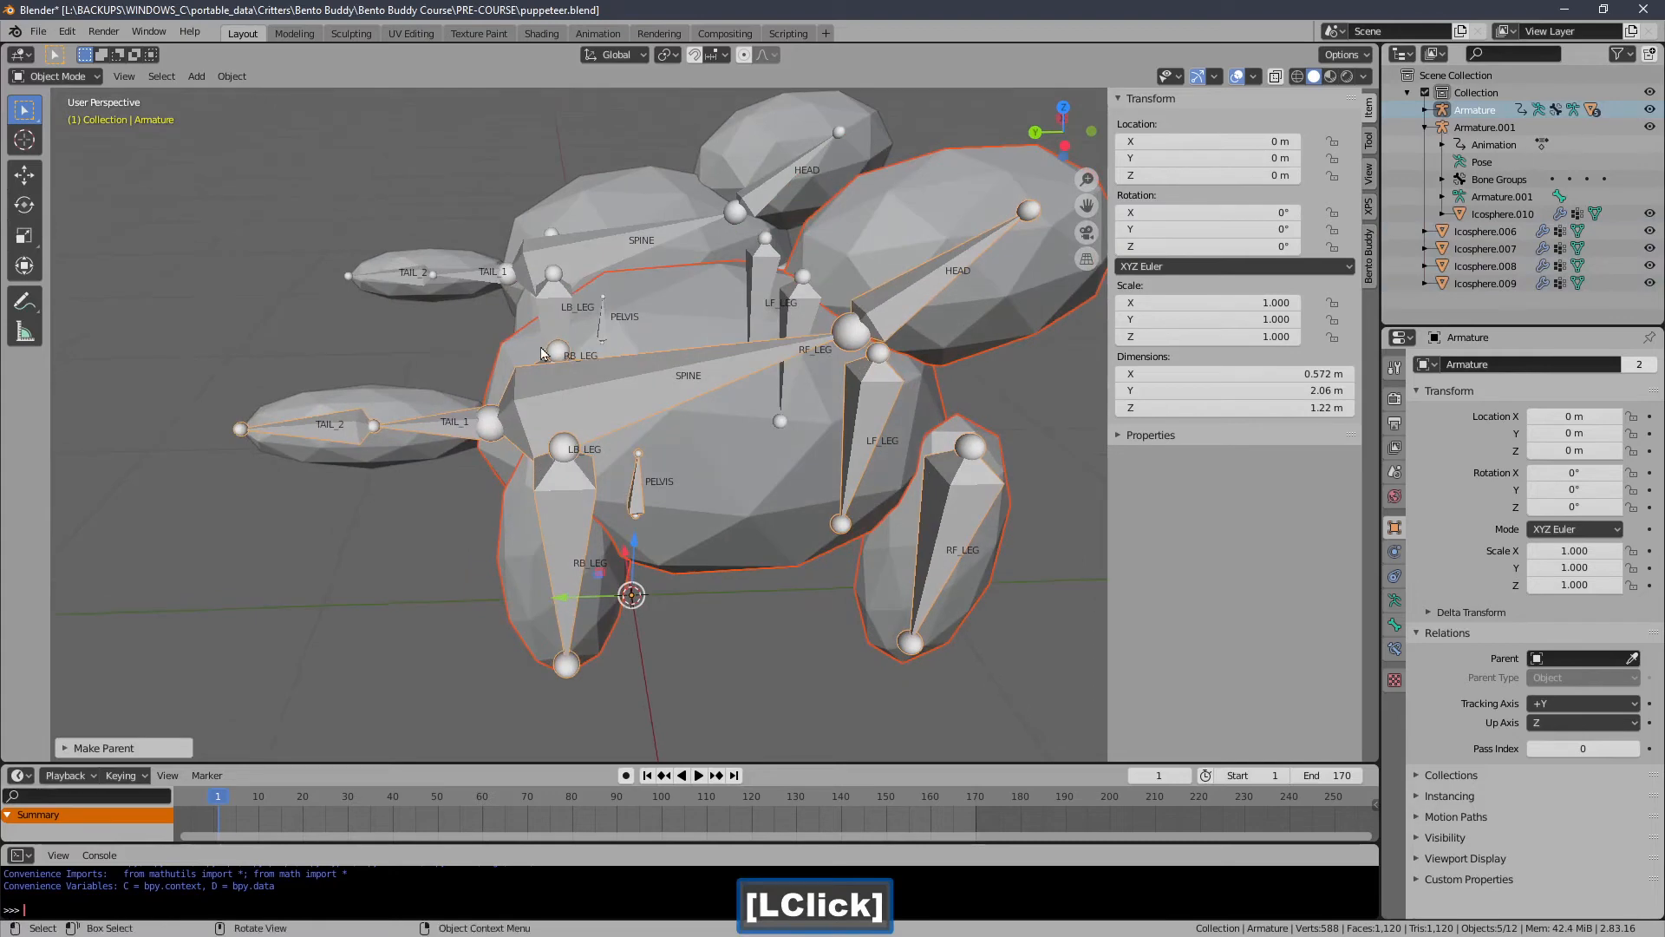
Select the second creature's four meshes plus Armature.001 and parent them to Armature.001 as objects.
middle_drag(638, 321, 586, 385)
shift+middle_drag(777, 336, 743, 312)
click(711, 347)
shift+click(774, 309)
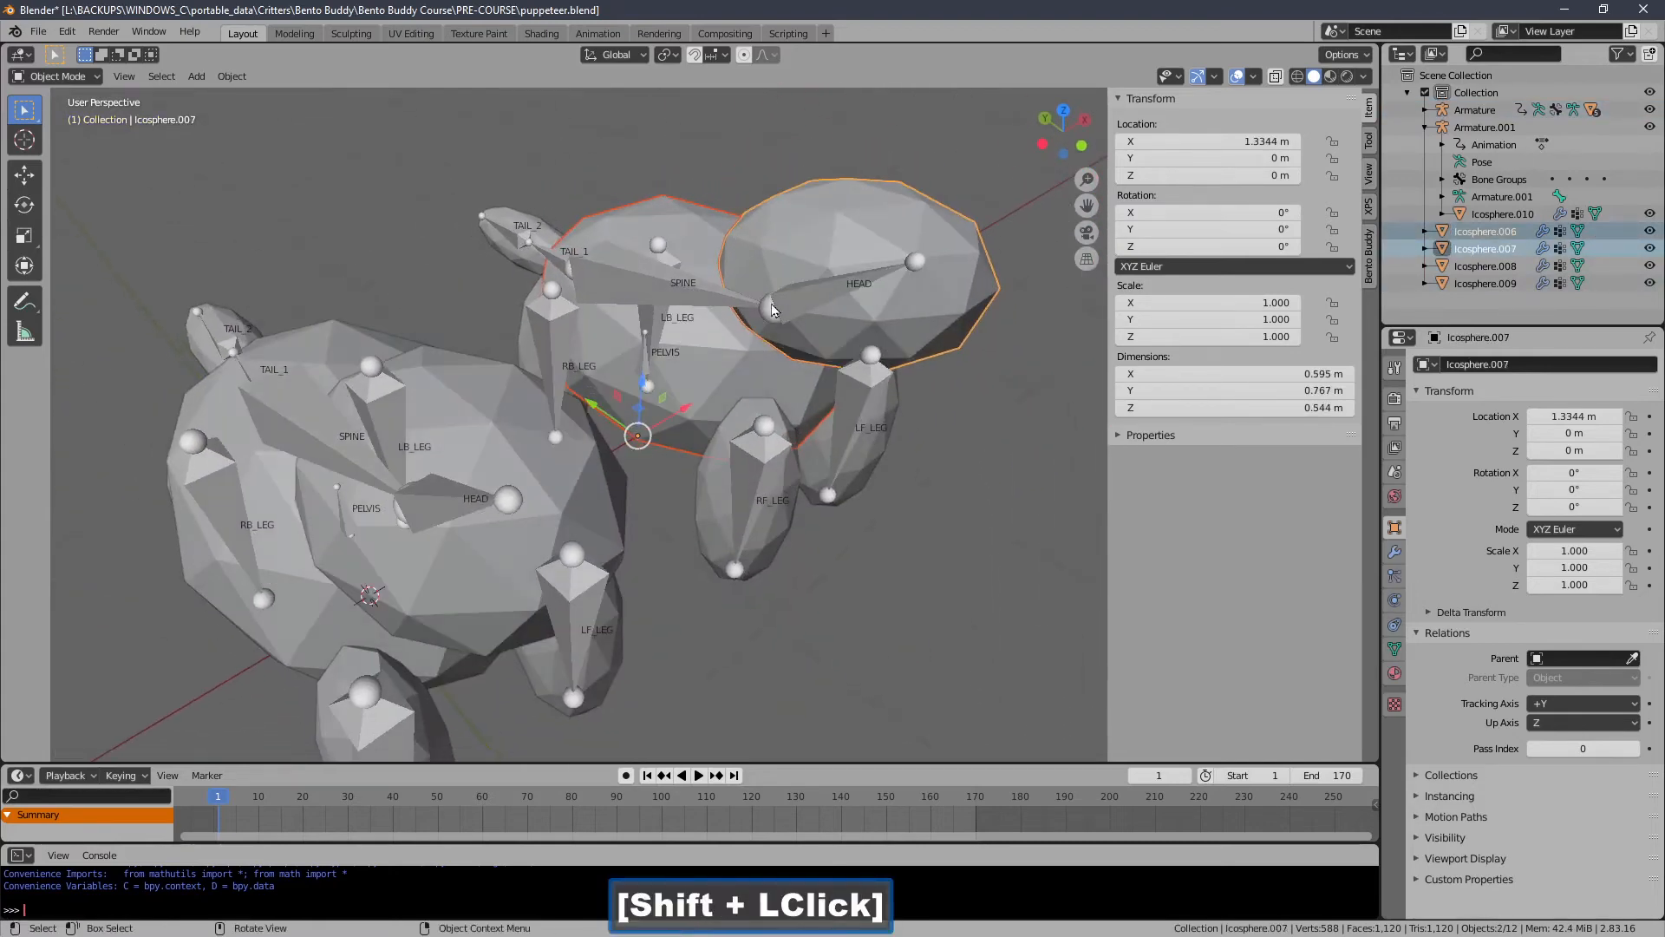
shift+click(794, 524)
middle_drag(824, 495, 850, 446)
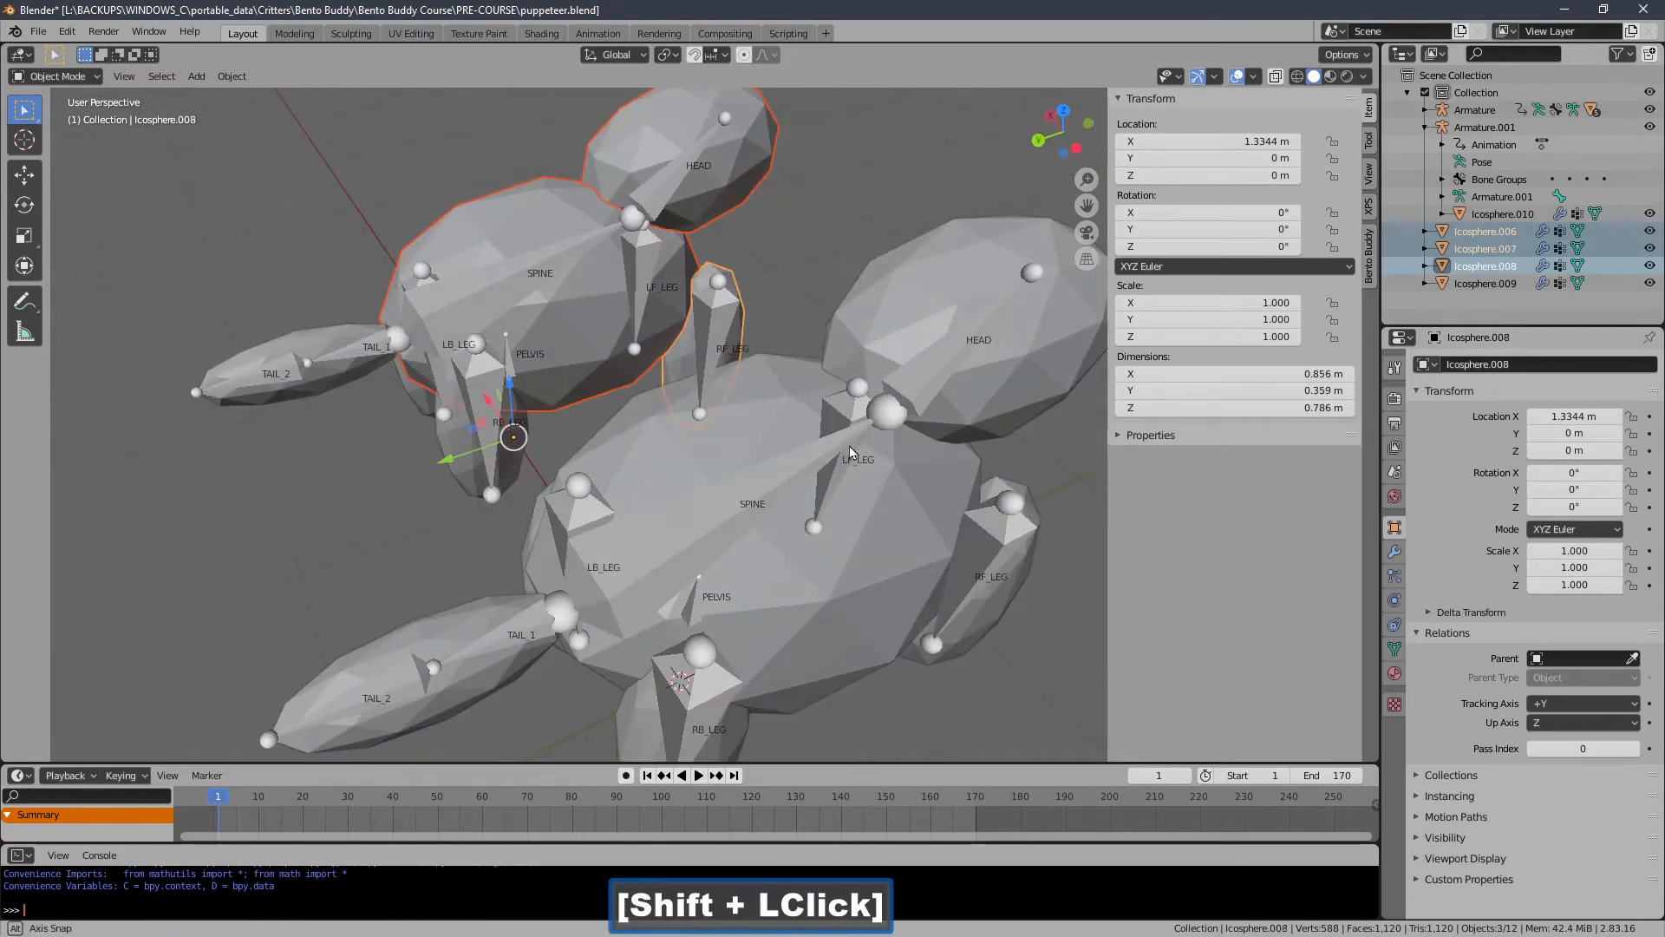
shift+click(460, 486)
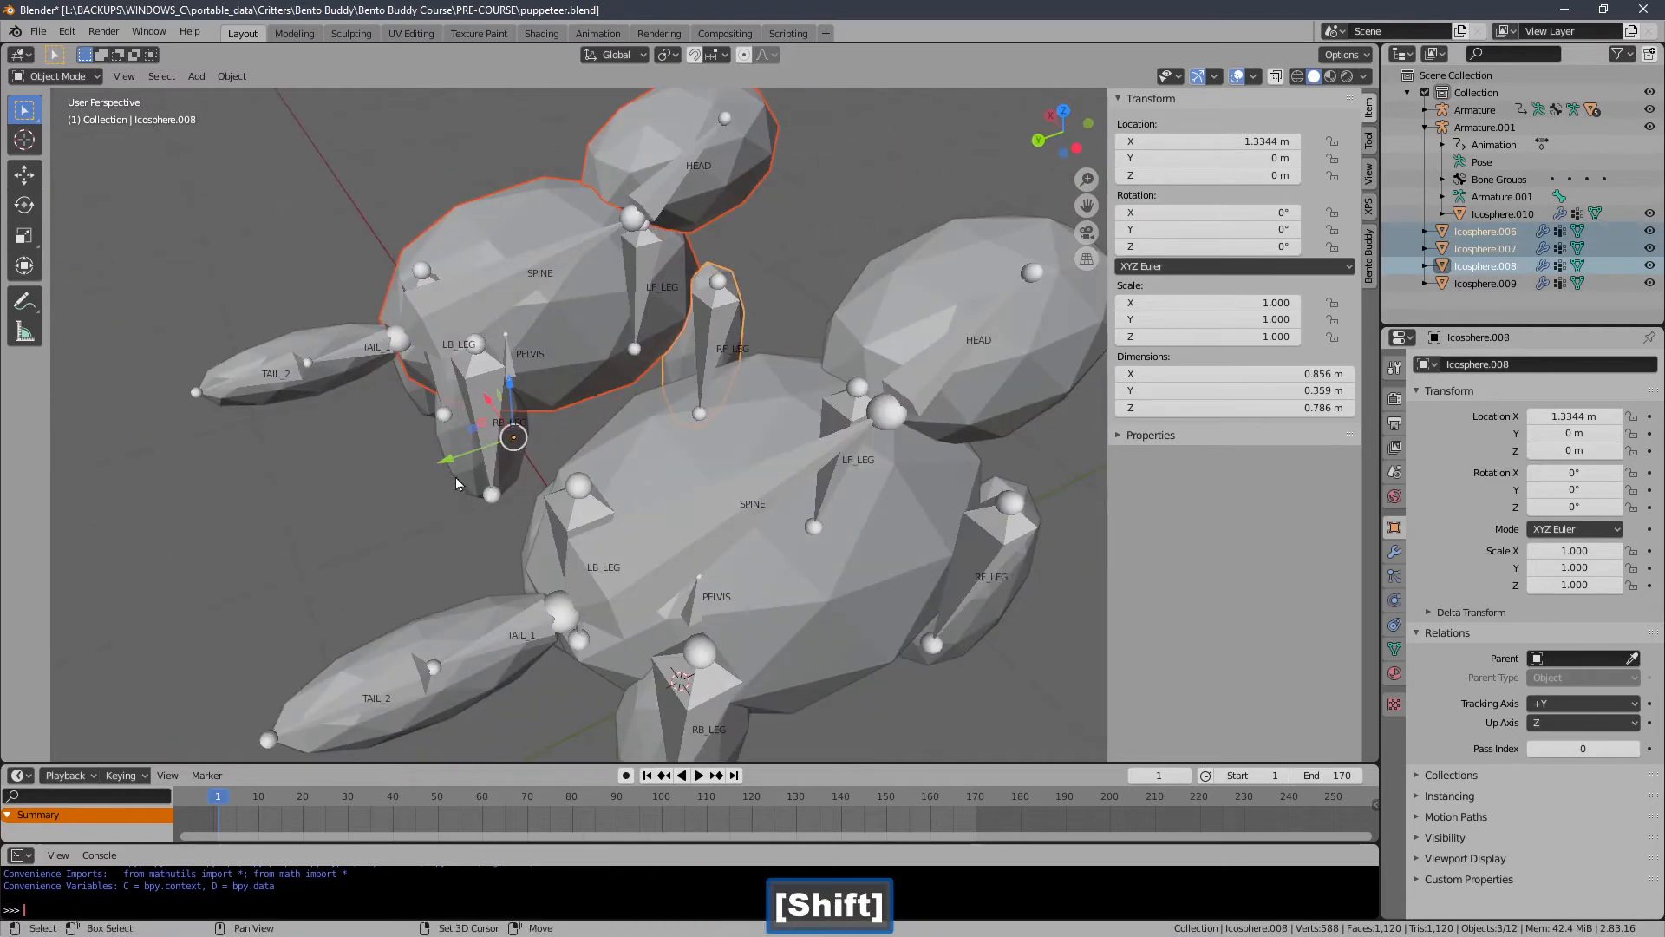
shift+click(456, 477)
shift+click(185, 396)
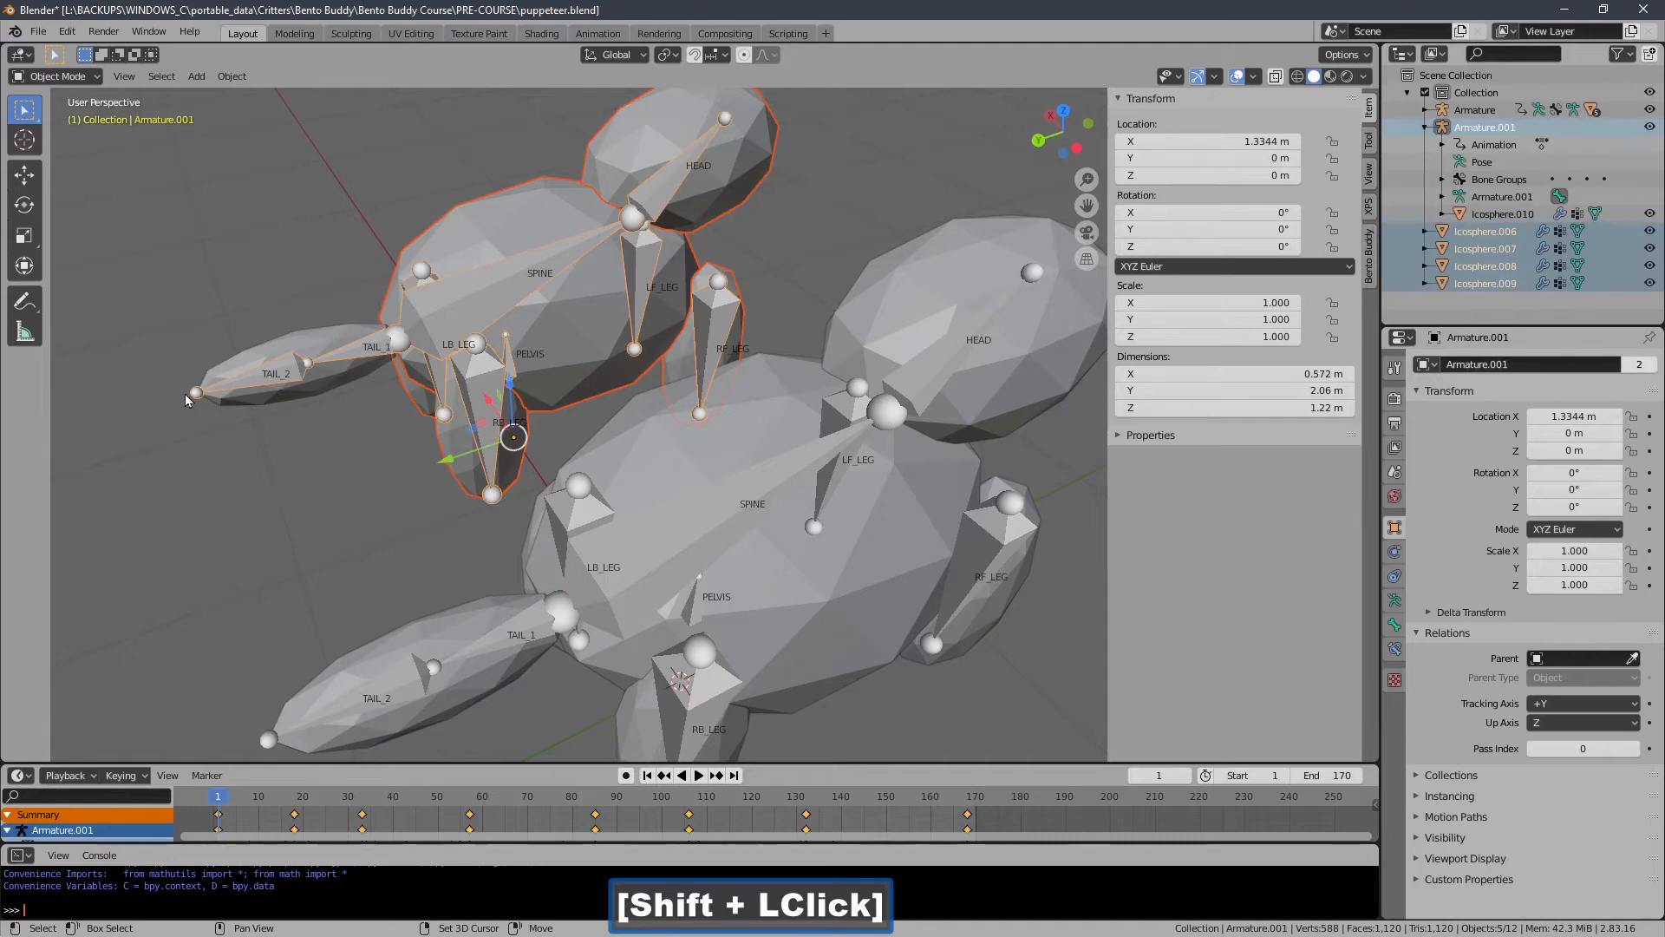
click(232, 76)
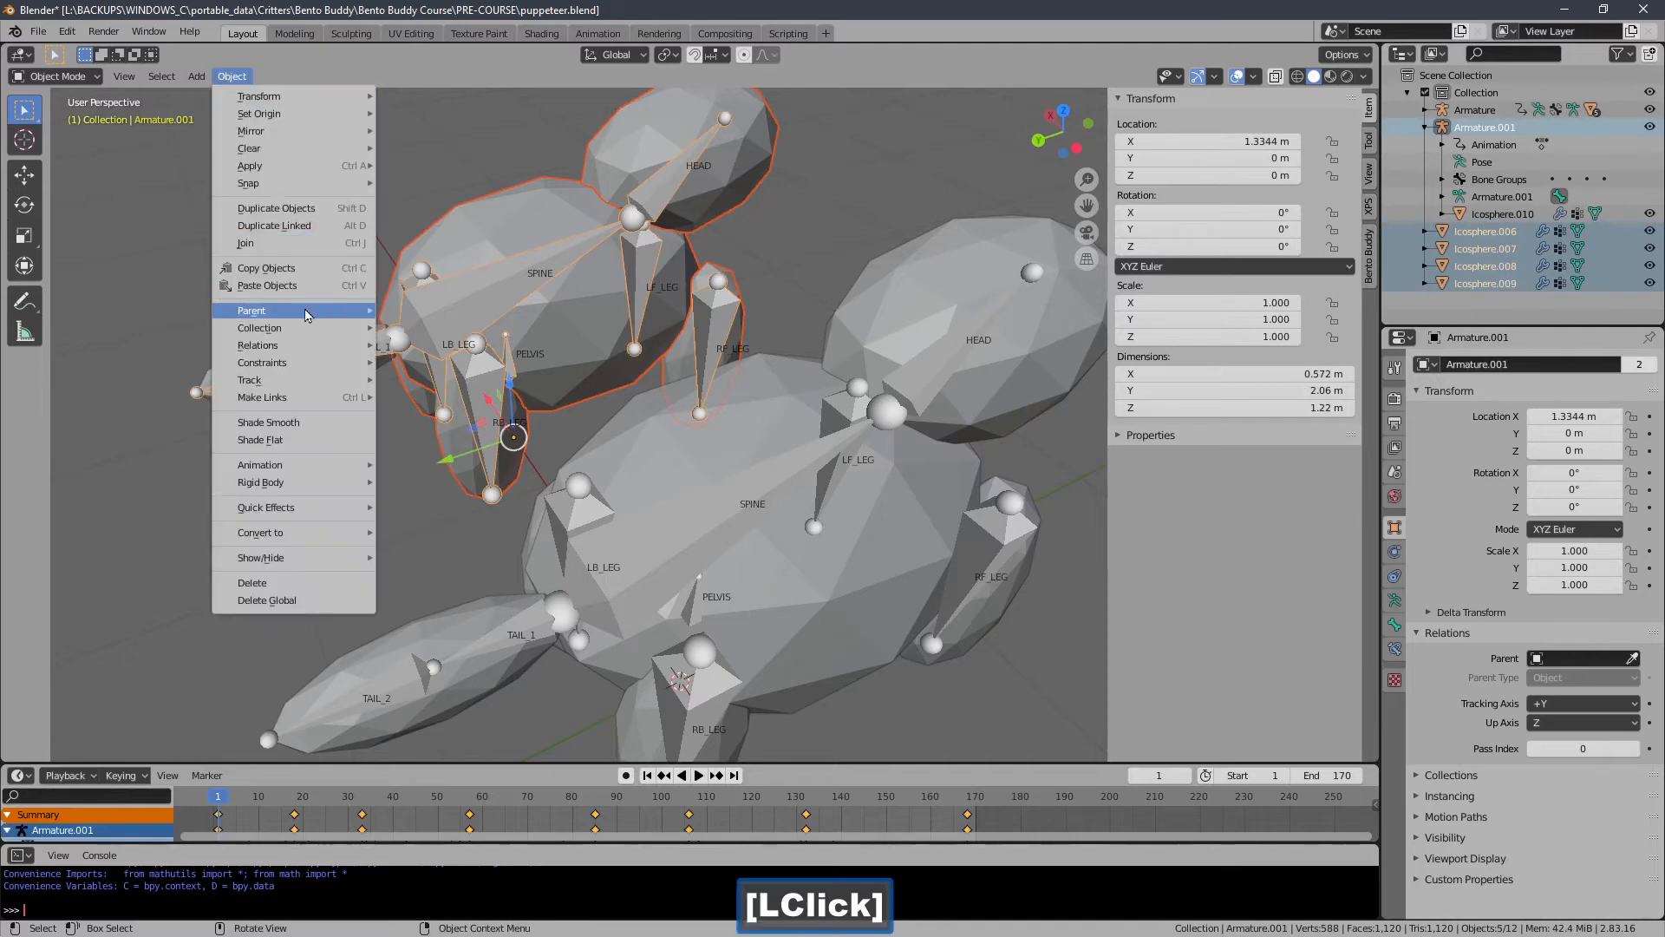
mouse_move(306, 313)
click(416, 310)
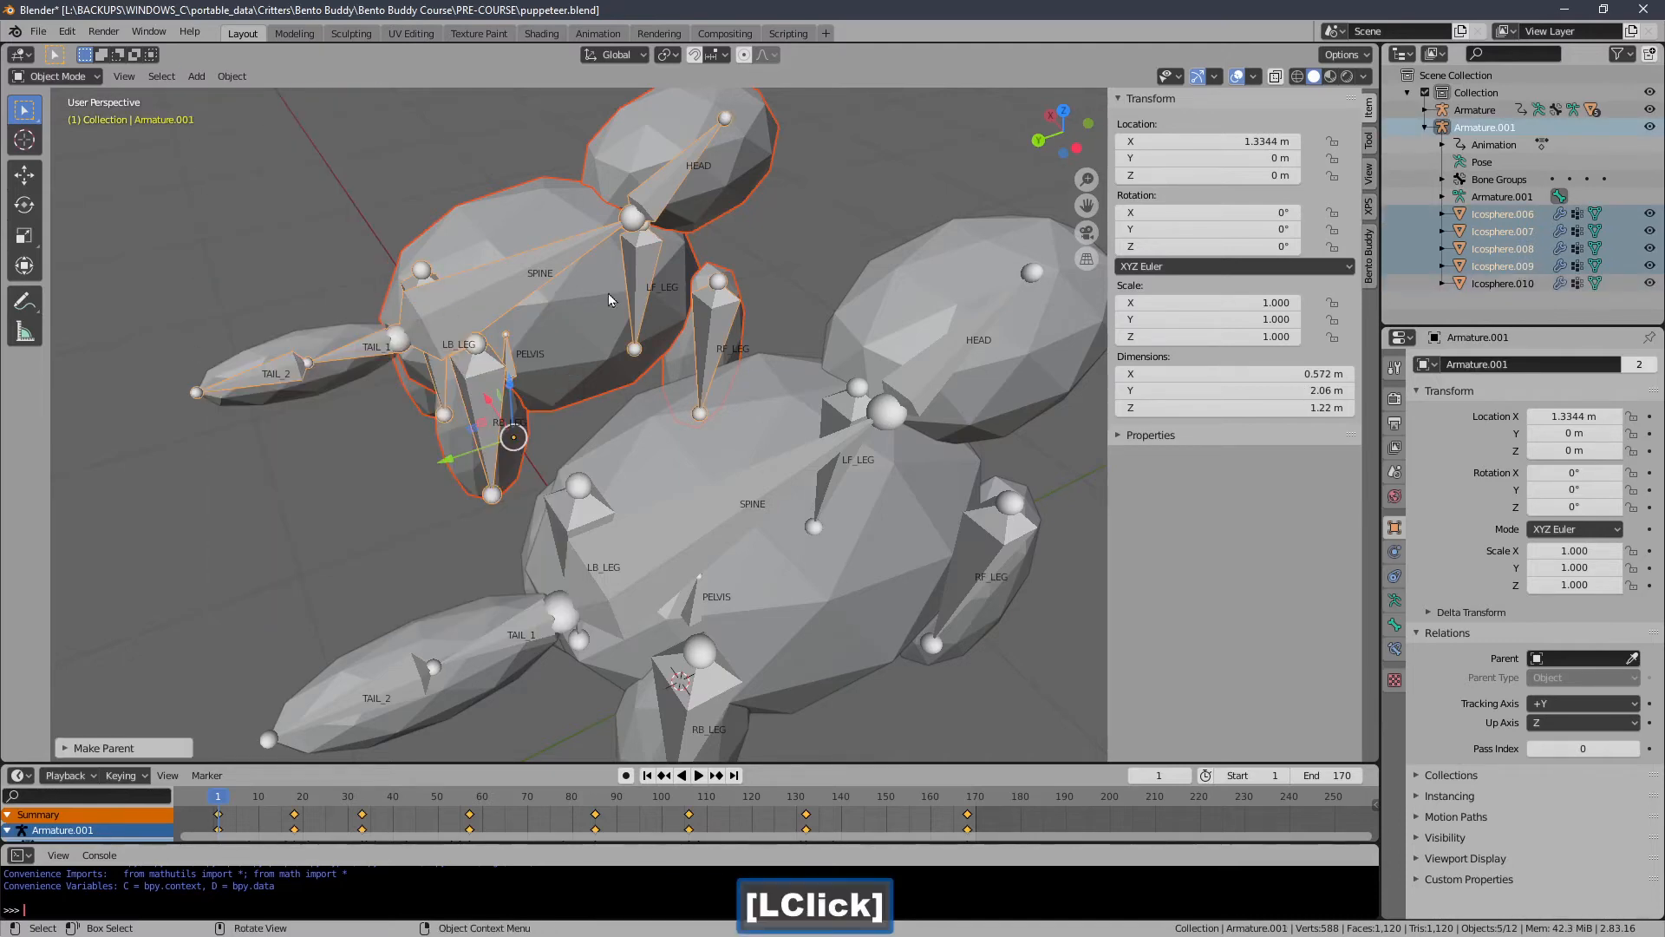
Box-select both creatures and their rigs, and compose them into one rig with the Puppeteer.
middle_drag(607, 293, 469, 432)
middle_drag(548, 359, 1103, 461)
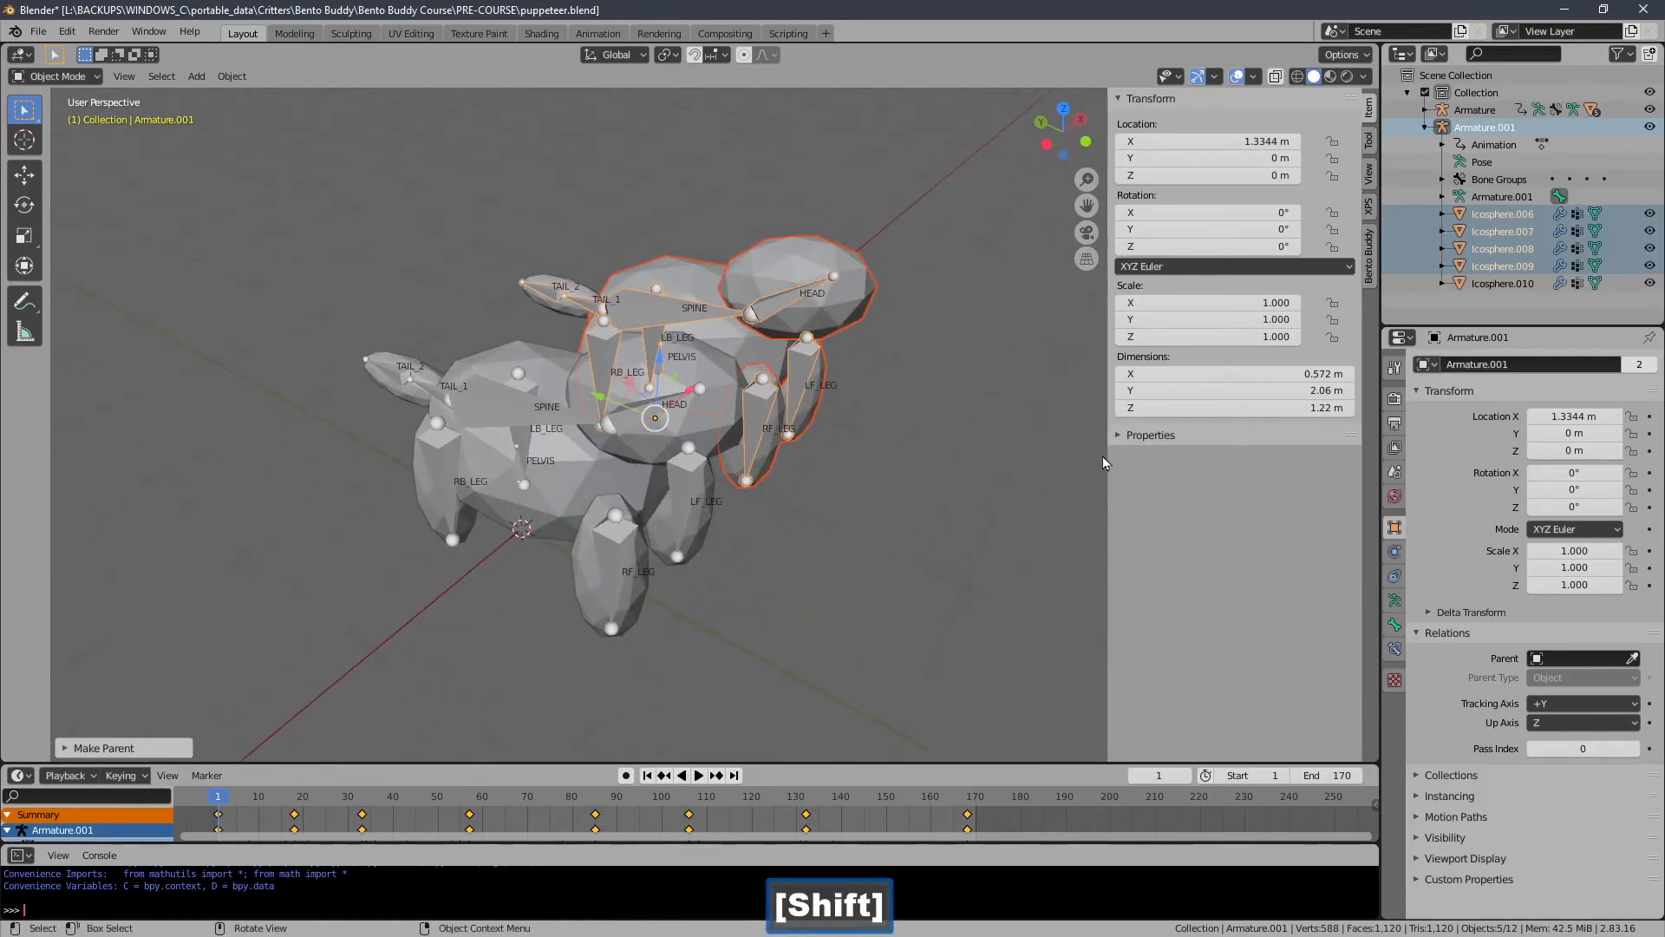
middle_drag(1056, 516, 611, 484)
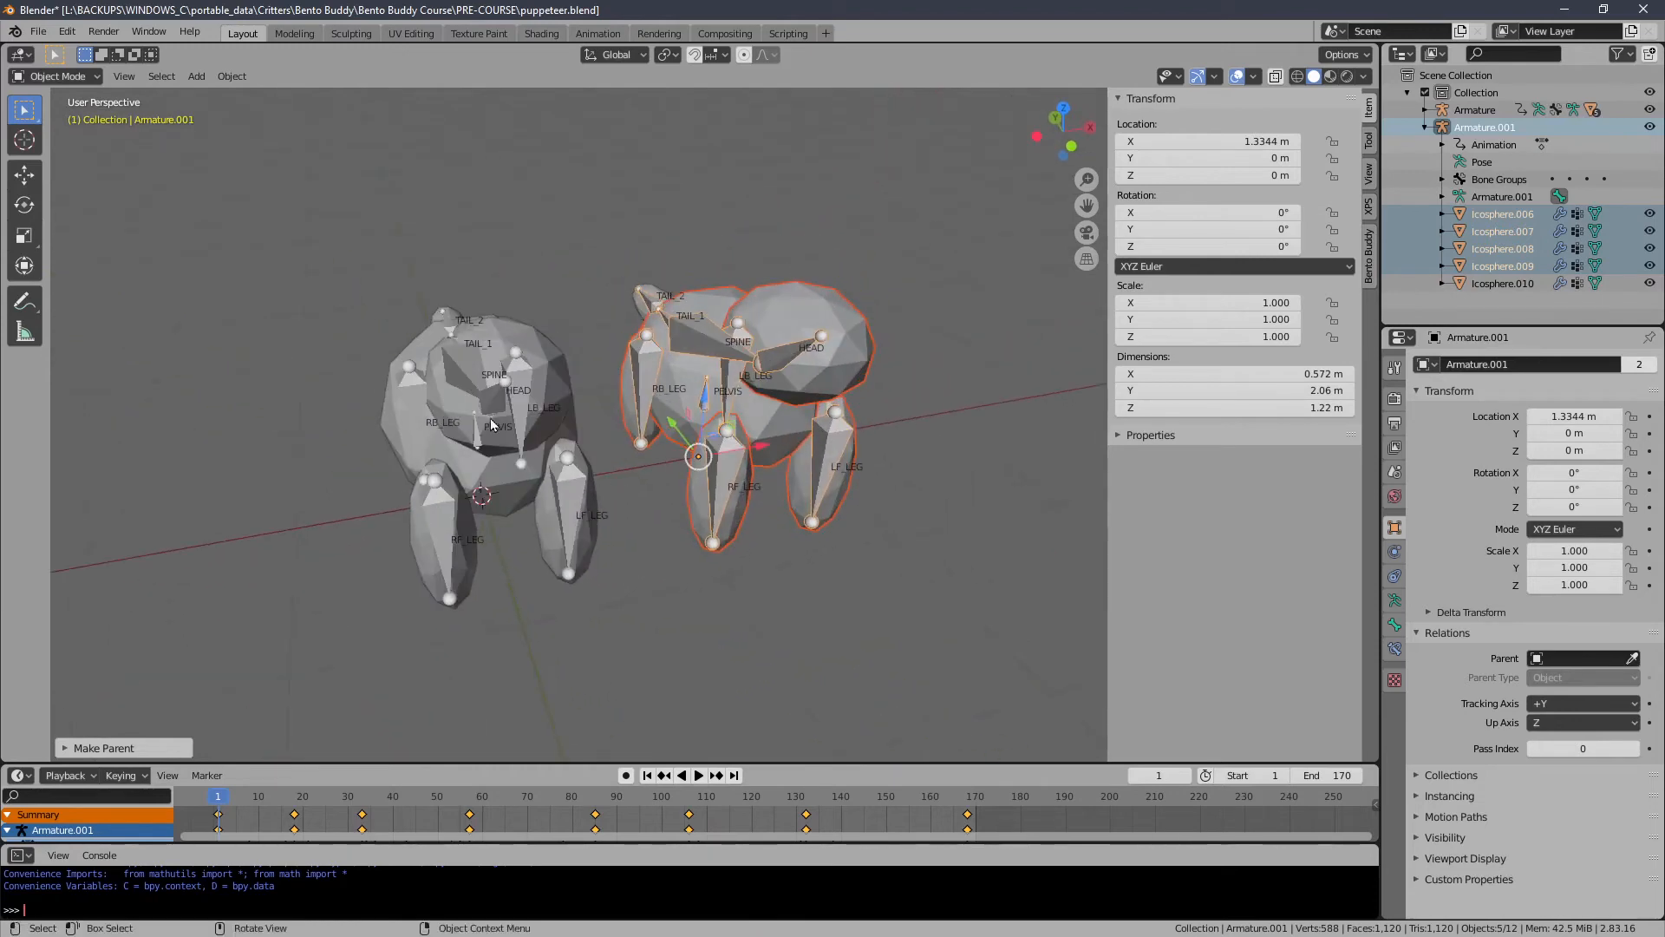
drag(310, 205, 919, 624)
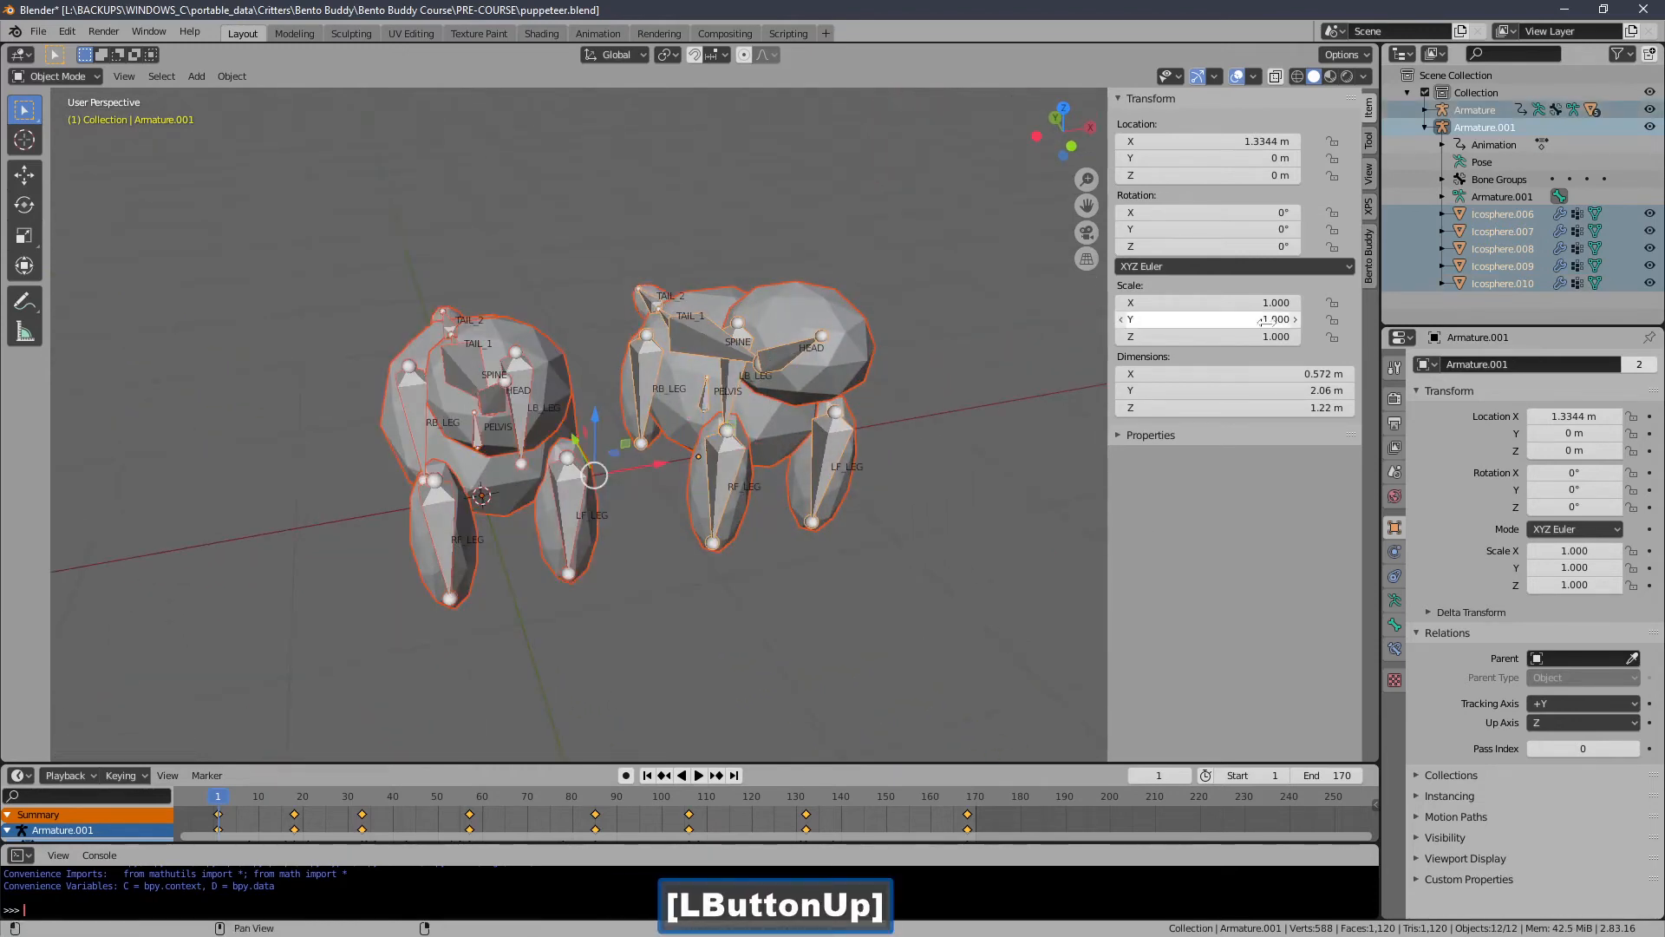
click(1367, 278)
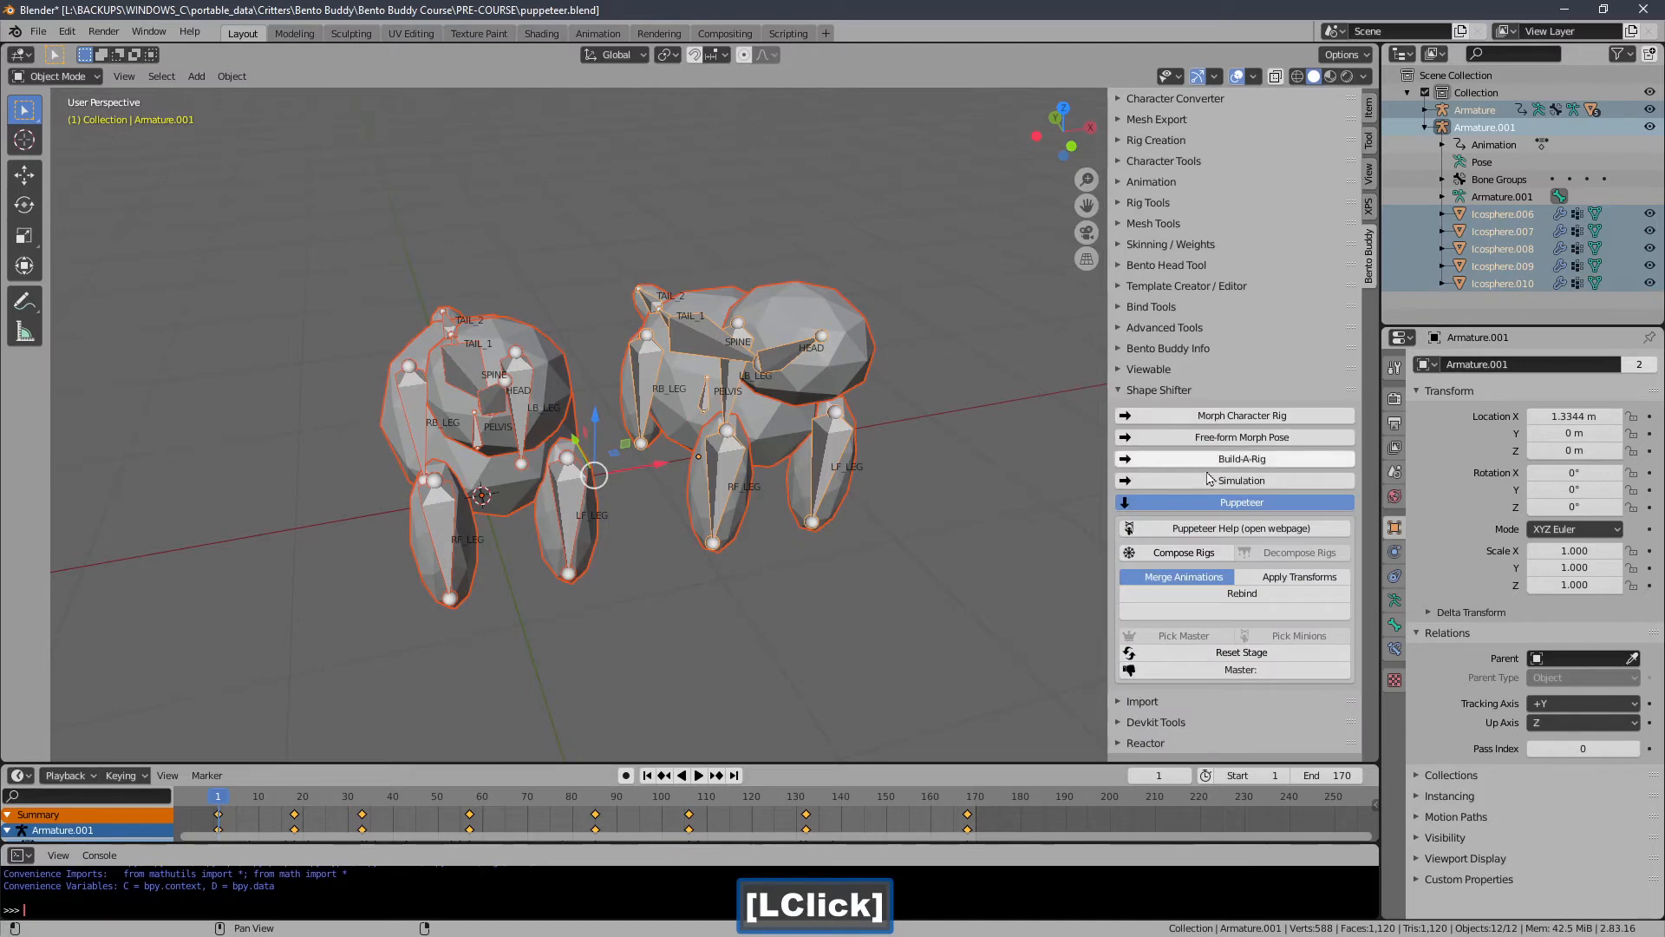
click(1158, 560)
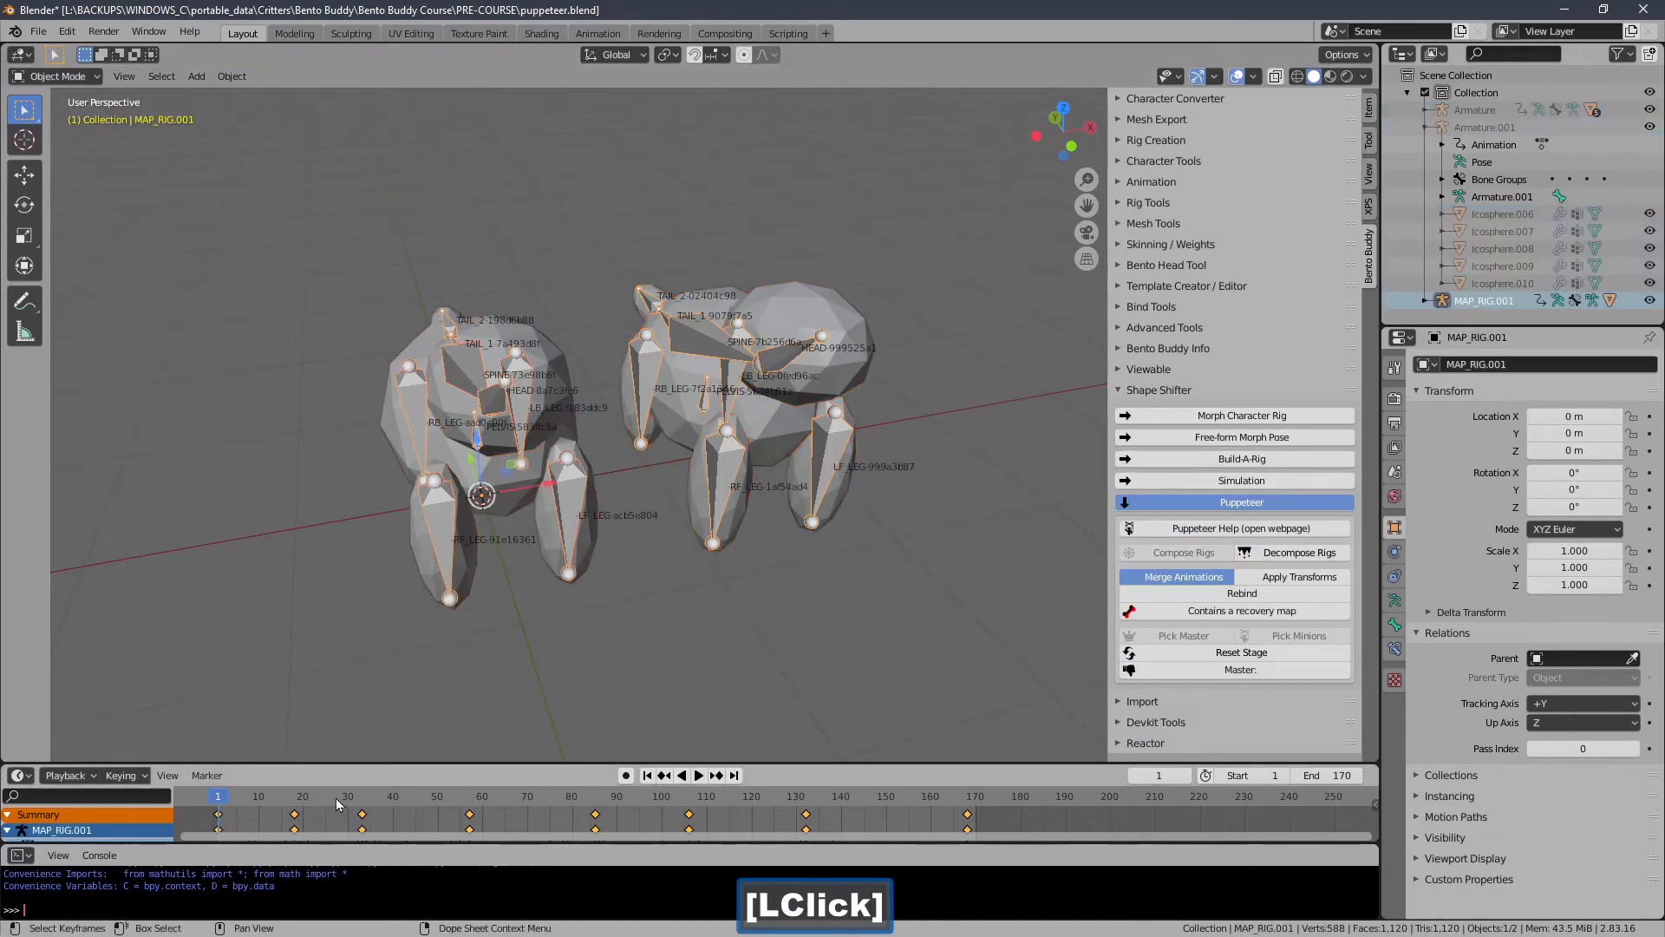
Set the current frame to 0, check a composed mesh's parent, and reselect MAP_RIG.001.
drag(238, 800, 178, 801)
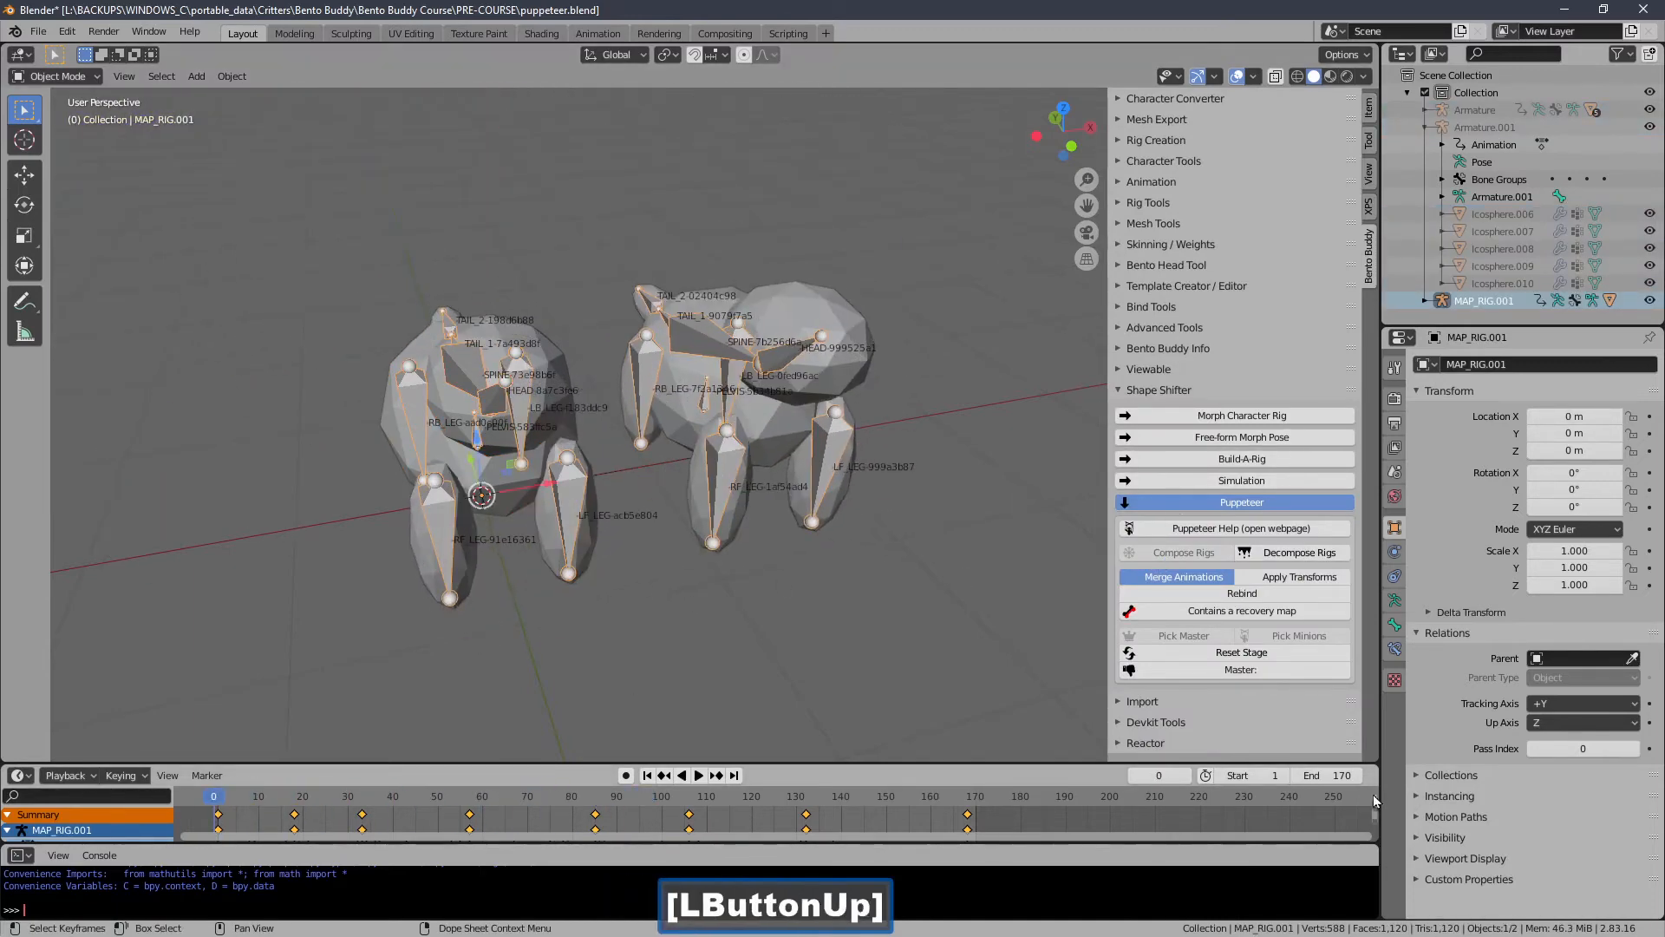
middle_drag(574, 376, 462, 539)
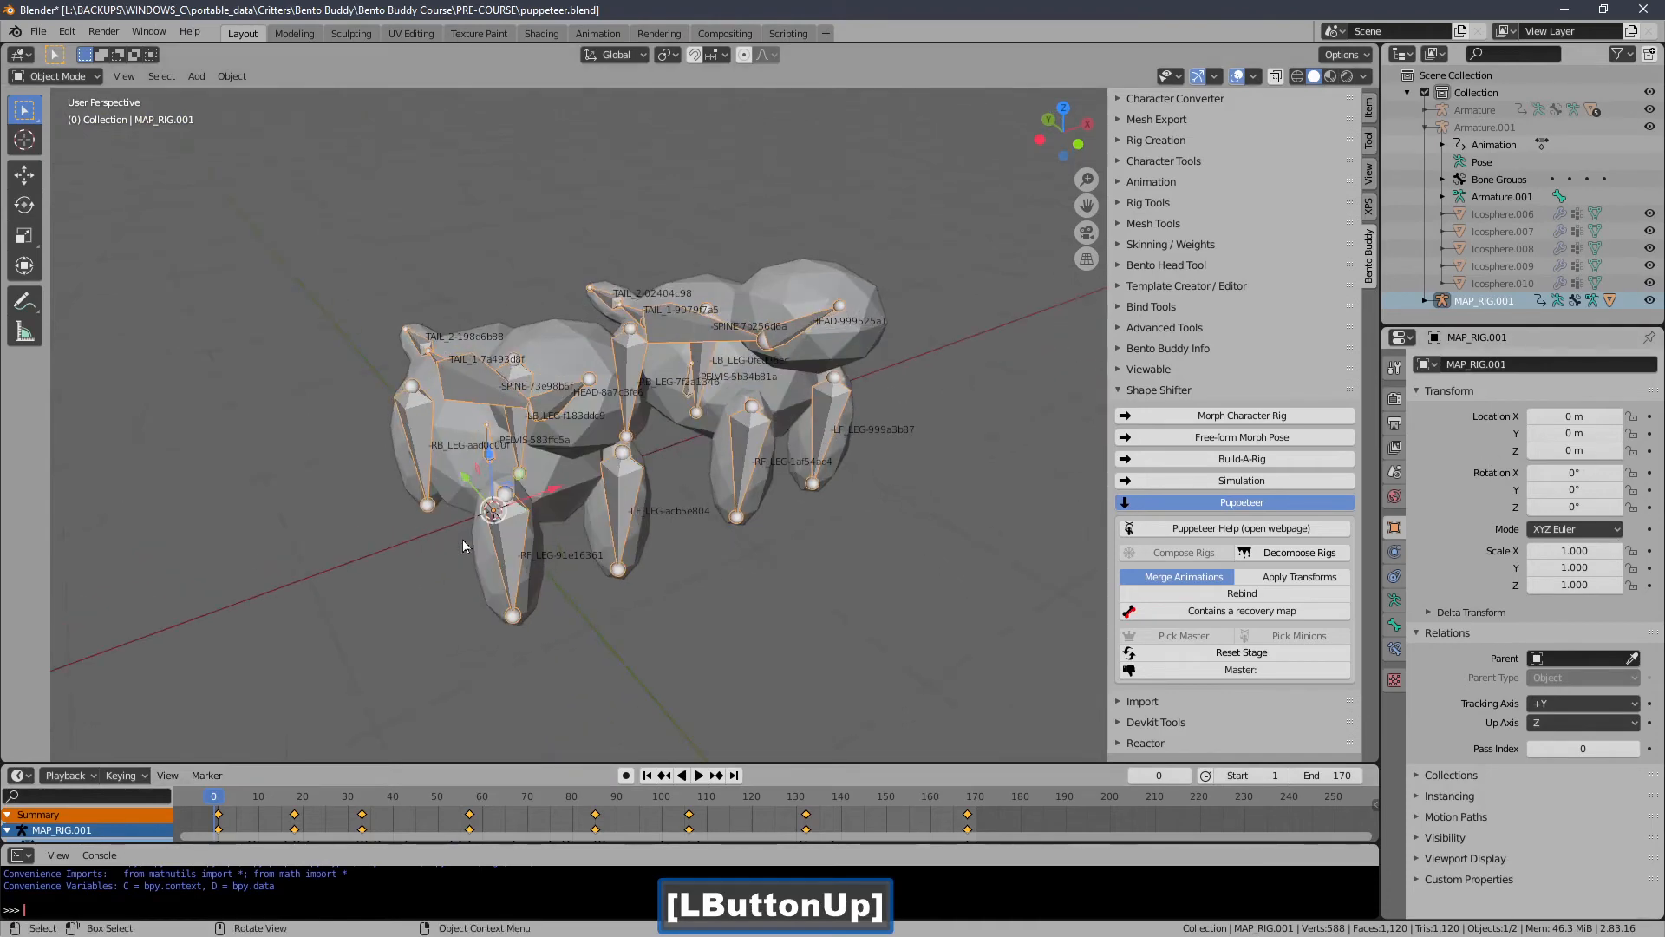
click(470, 555)
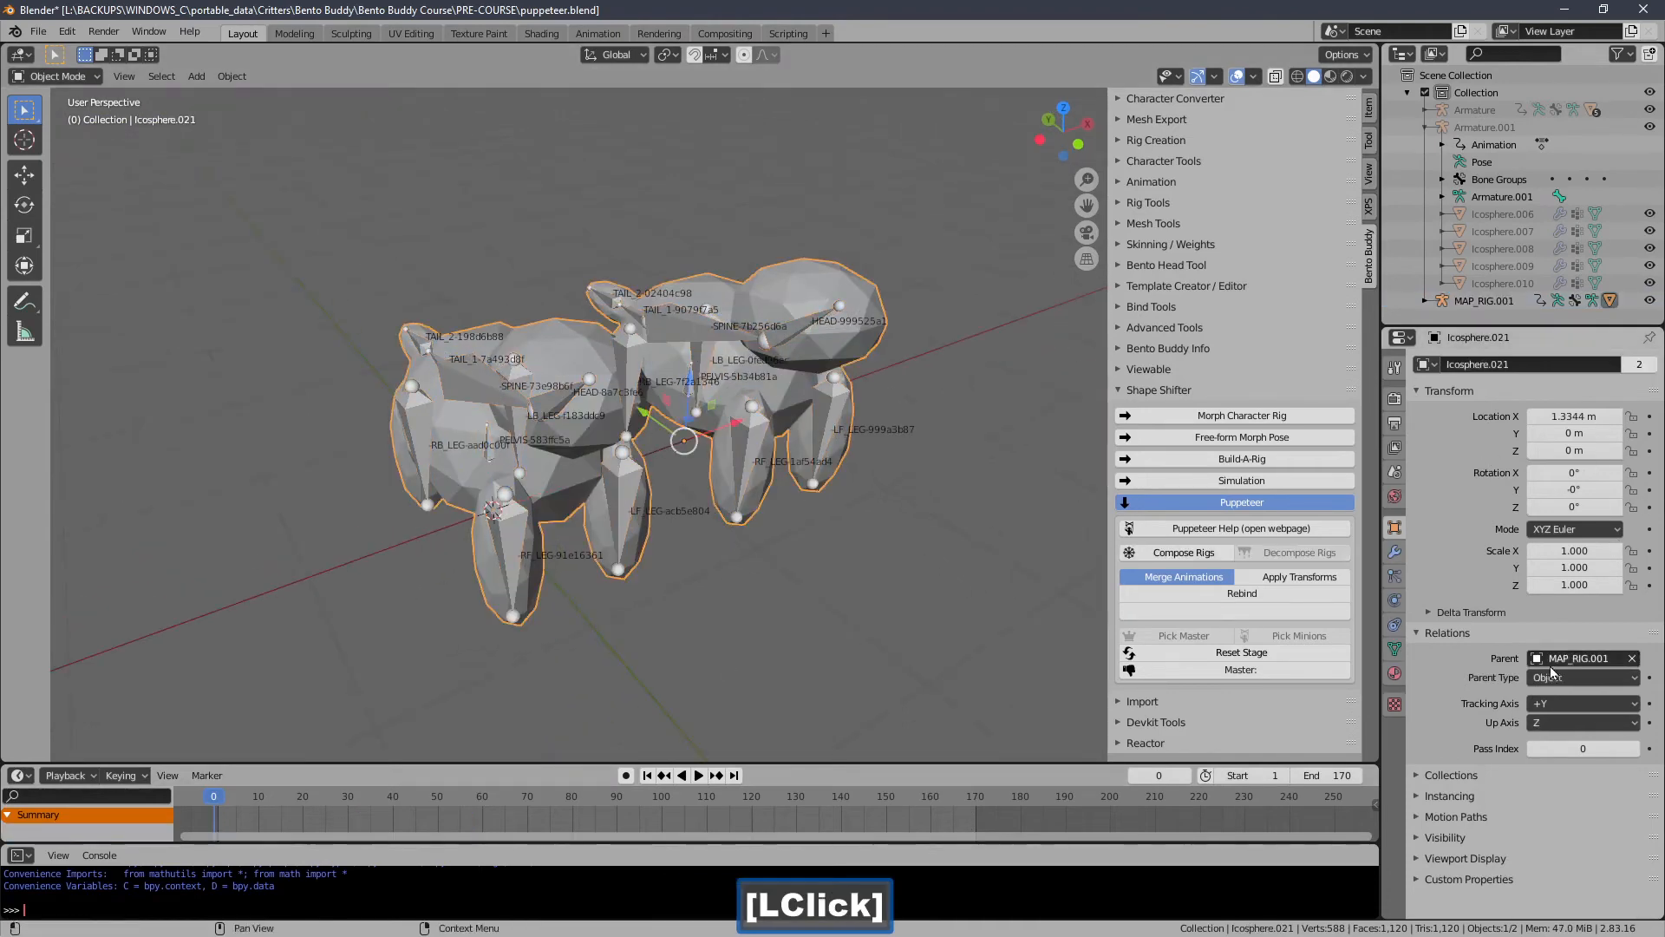
middle_drag(862, 718, 581, 525)
click(556, 527)
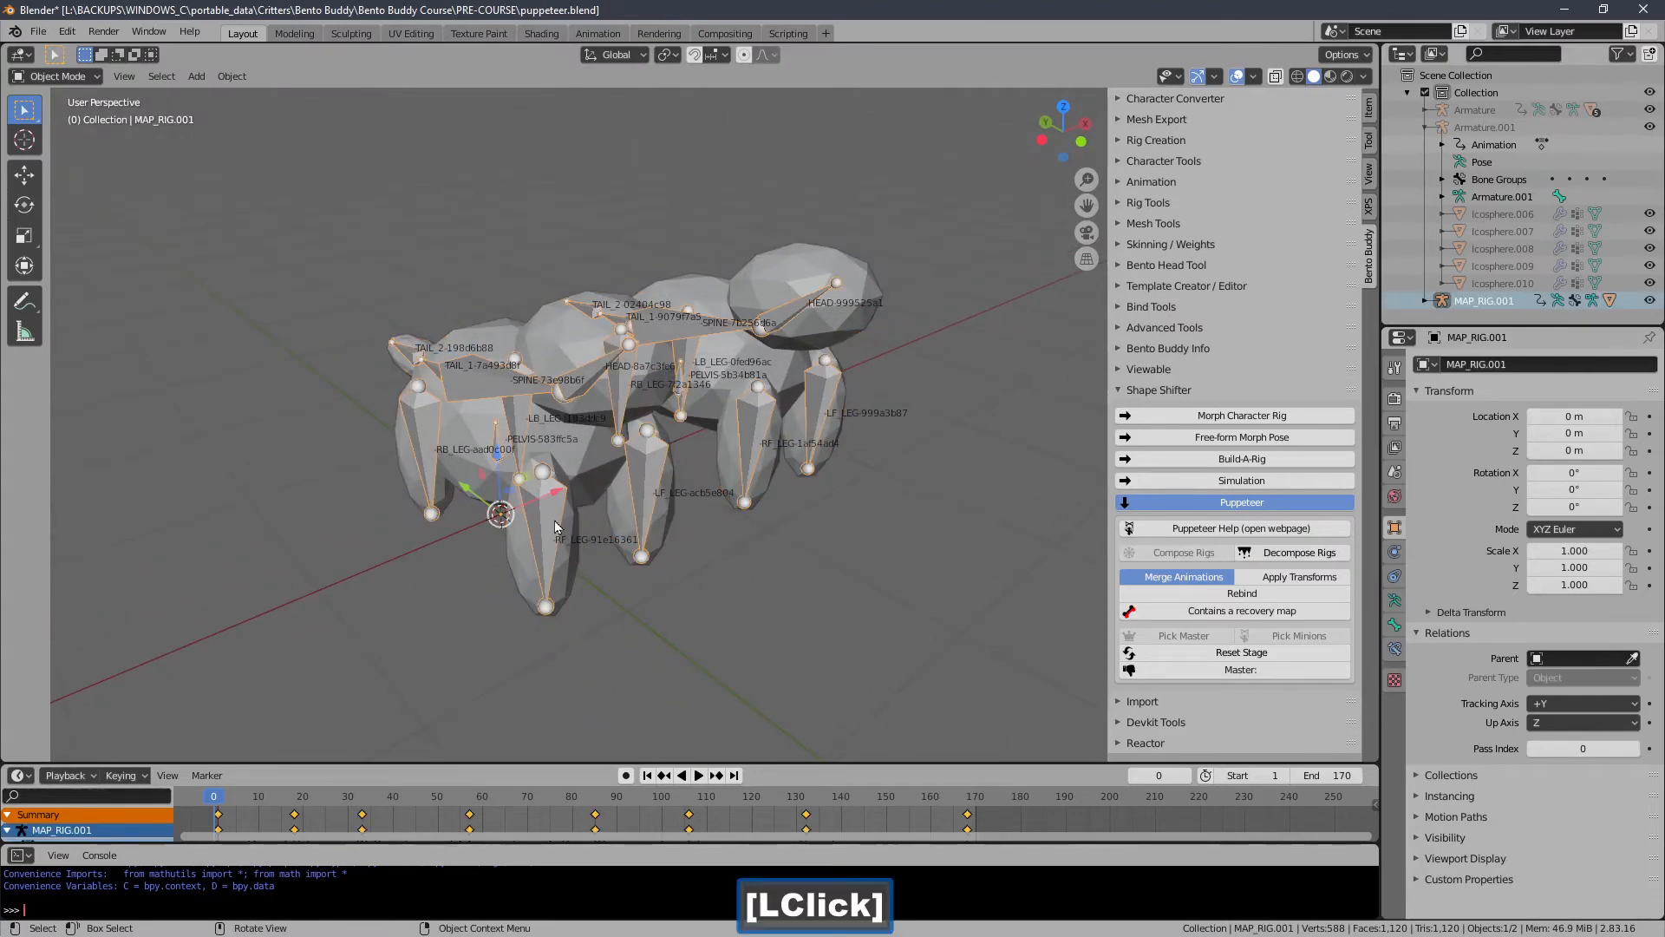
Start a Visual Snap Mapper session with MAP_RIG.001 as director, bringing in a Bento Buddy actor.
click(1160, 390)
click(1166, 286)
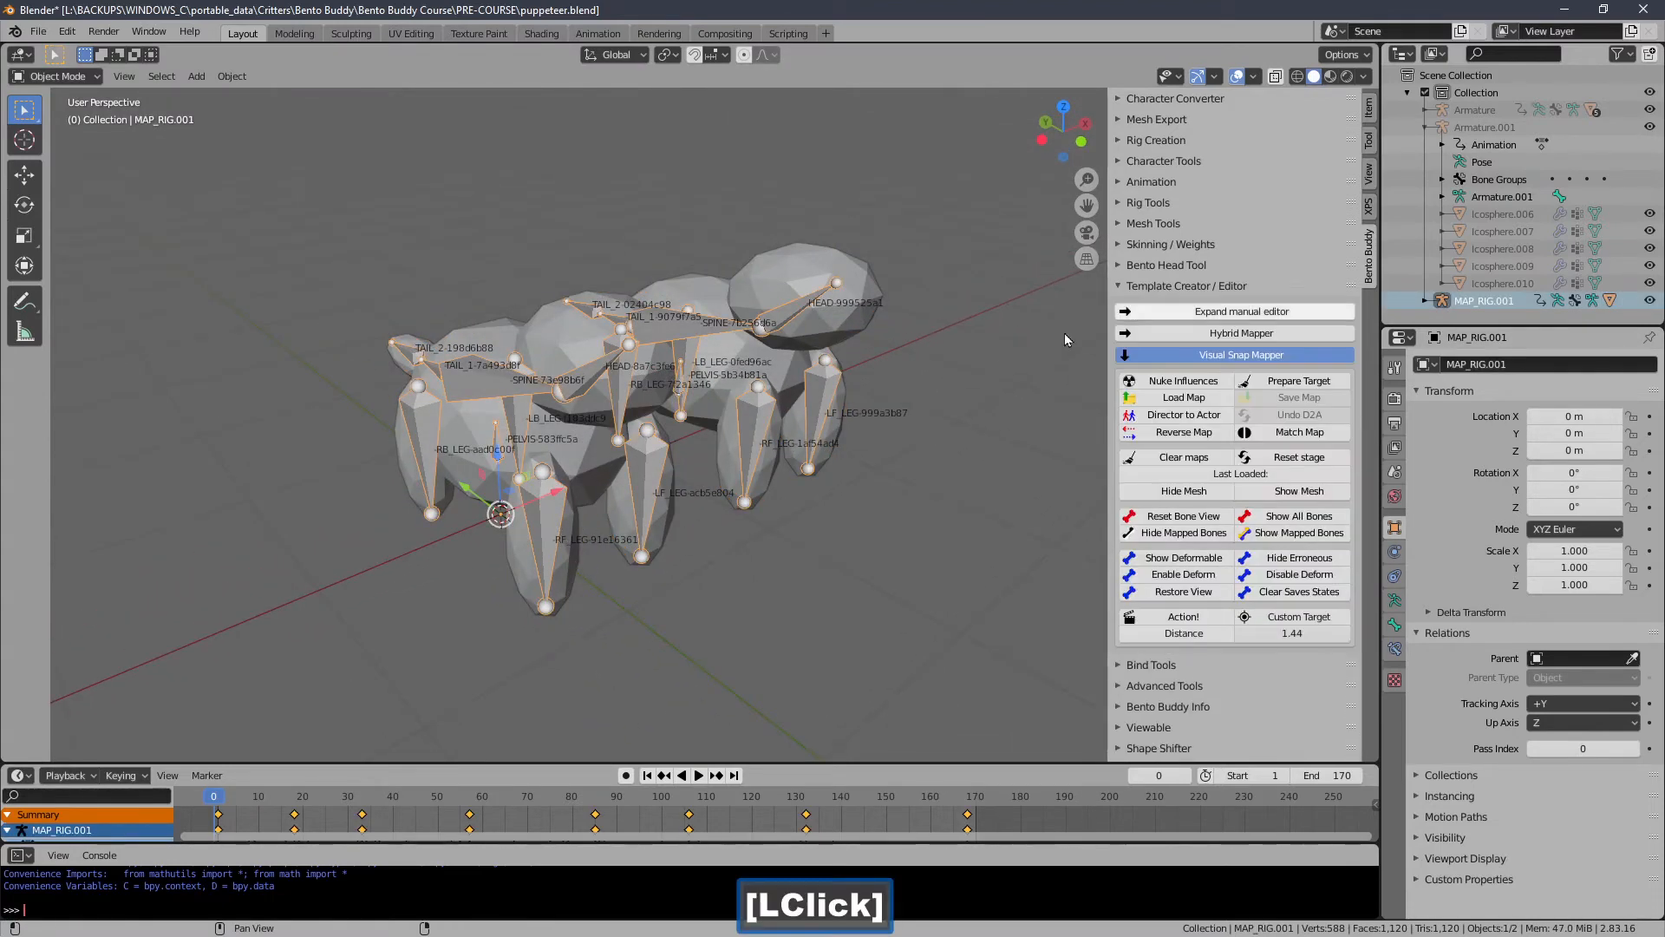
middle_drag(1064, 333, 861, 333)
click(1182, 621)
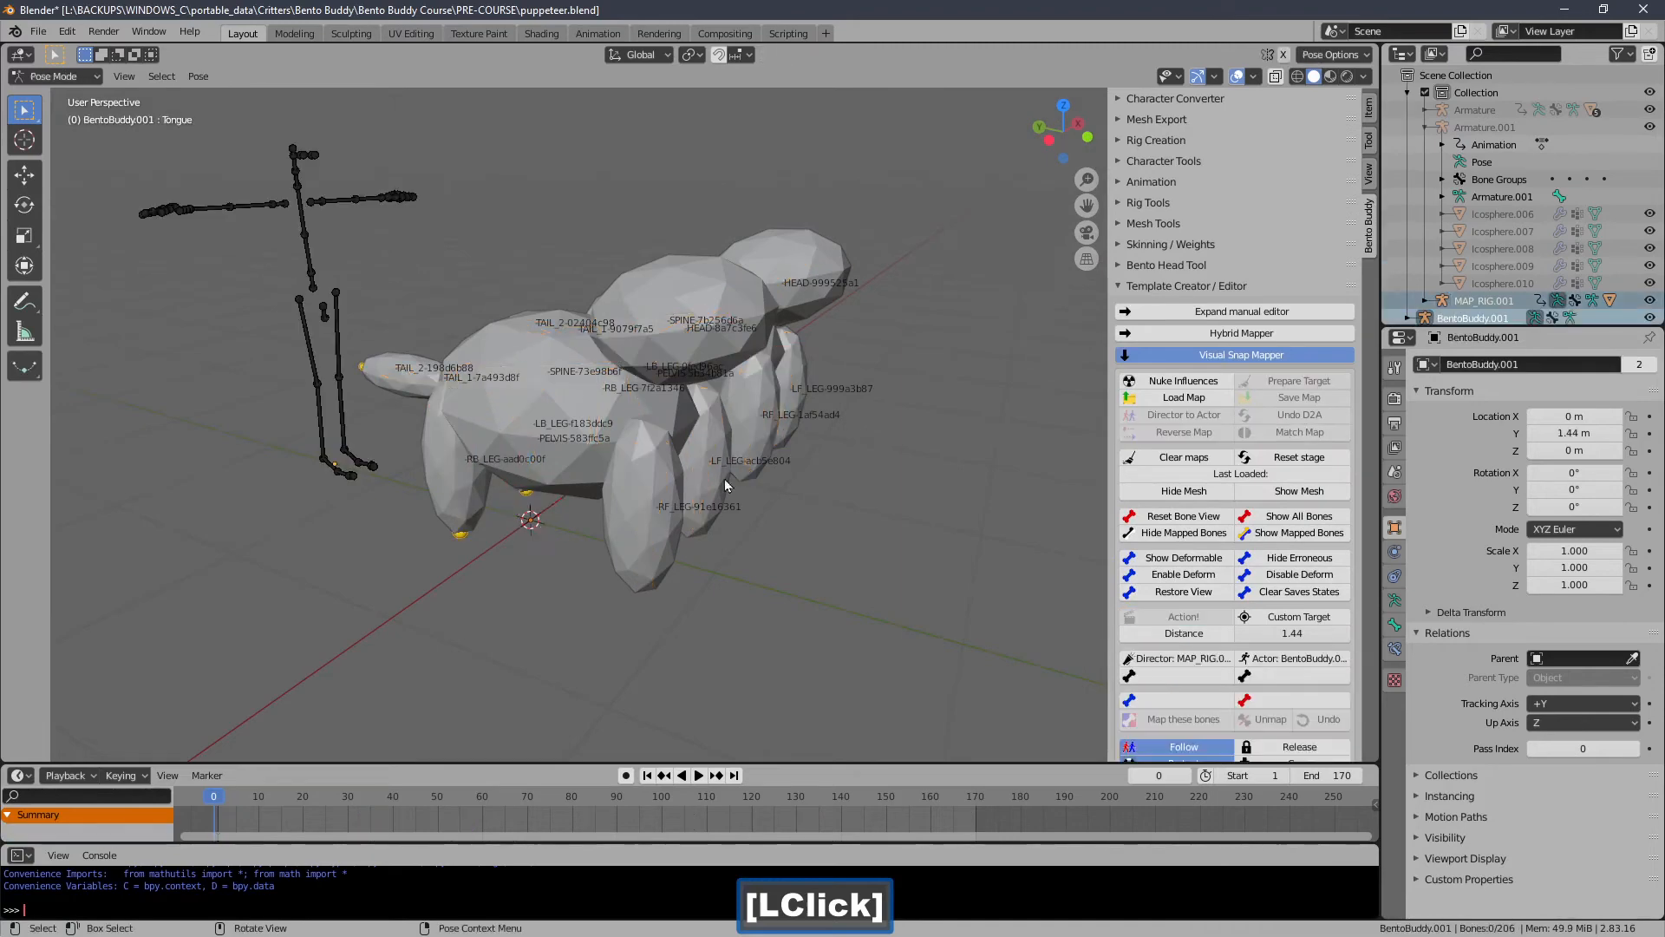
Try to hide the mesh in the Visual Snap Mapper.
middle_drag(454, 387, 946, 337)
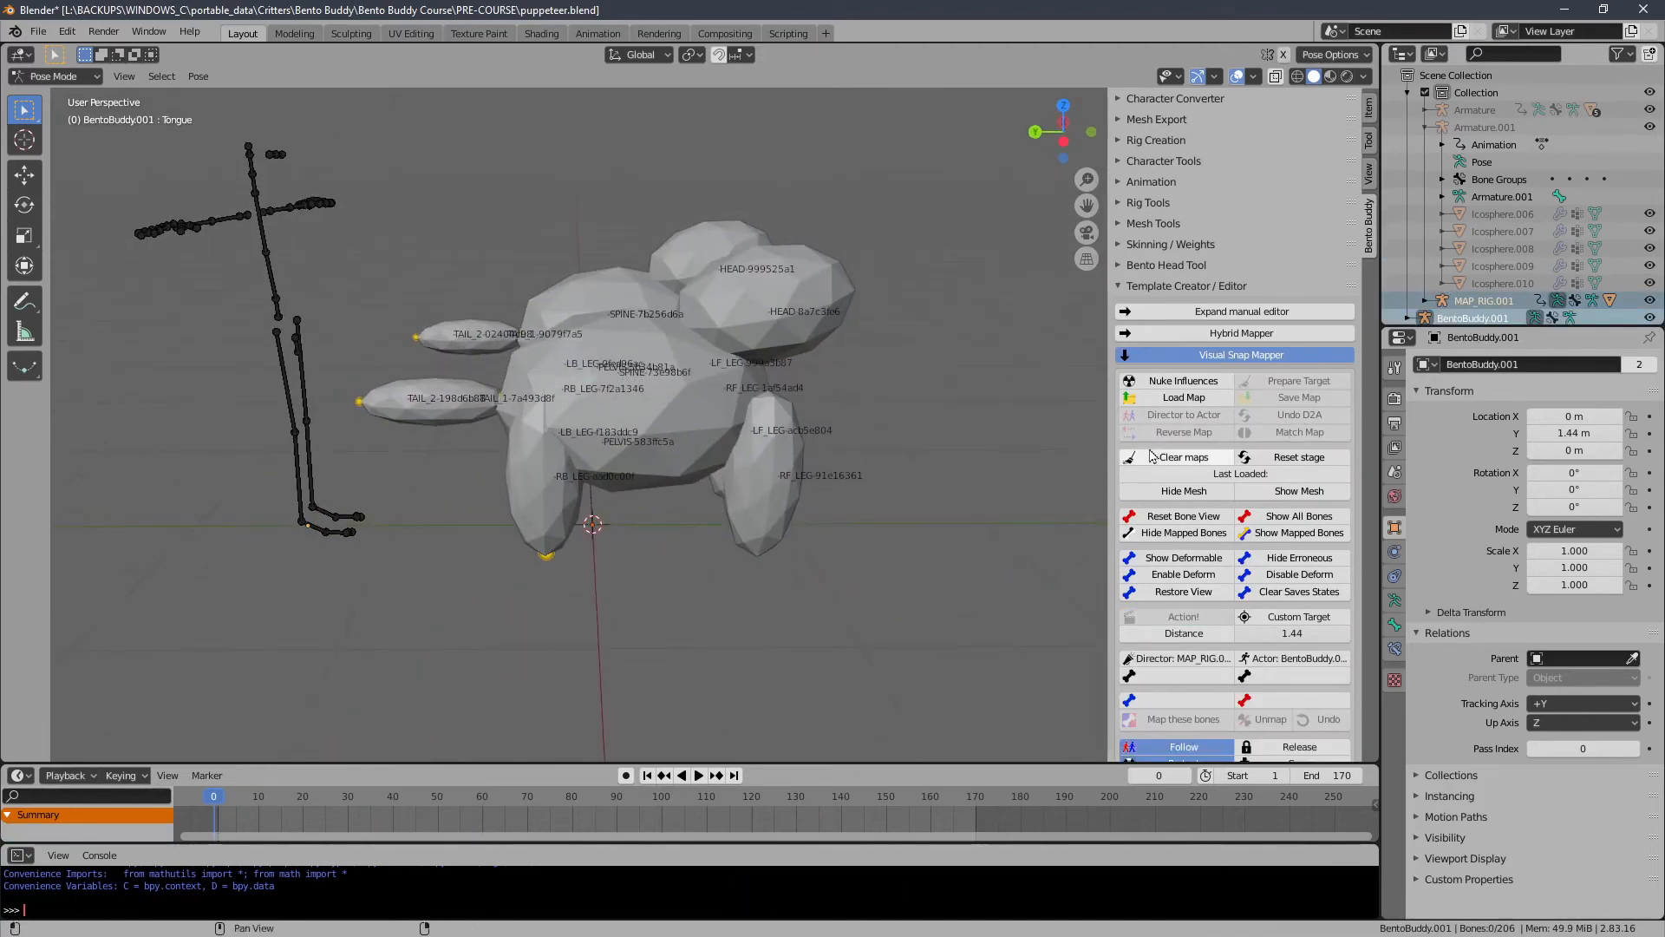
click(1183, 491)
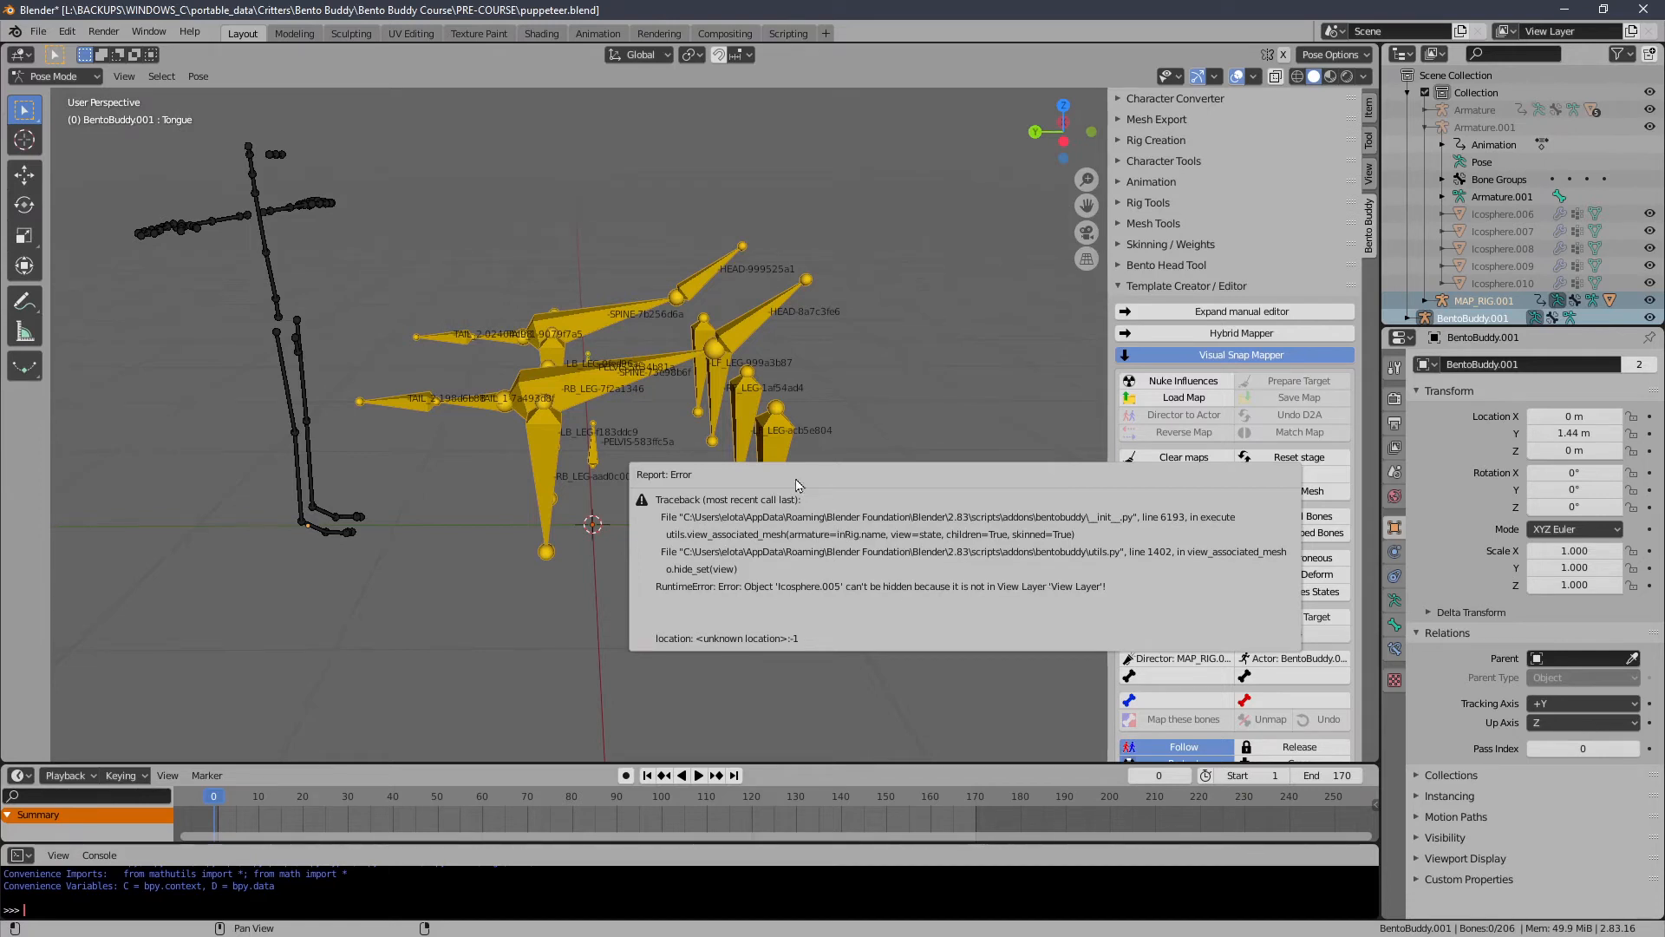
drag(793, 291, 735, 268)
drag(832, 169, 367, 598)
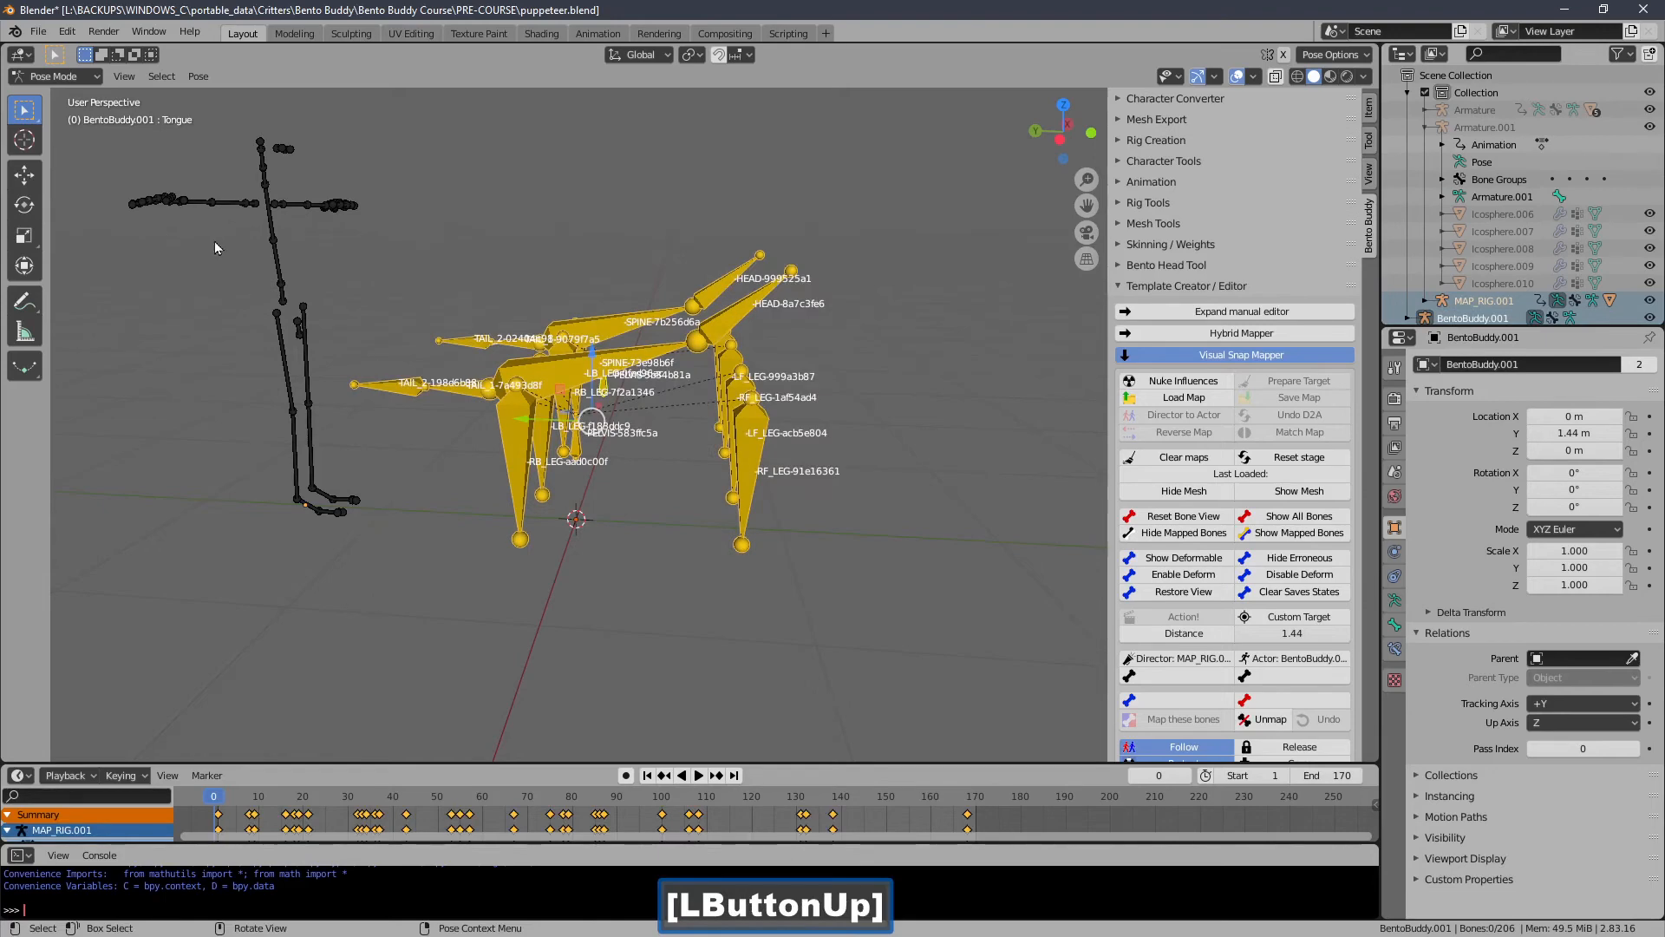
Show all of the actor's bones and select its volume bones.
mouse_move(543, 315)
middle_down()
mouse_move(576, 345)
mouse_move(571, 368)
mouse_move(555, 314)
middle_up()
middle_drag(439, 283, 784, 493)
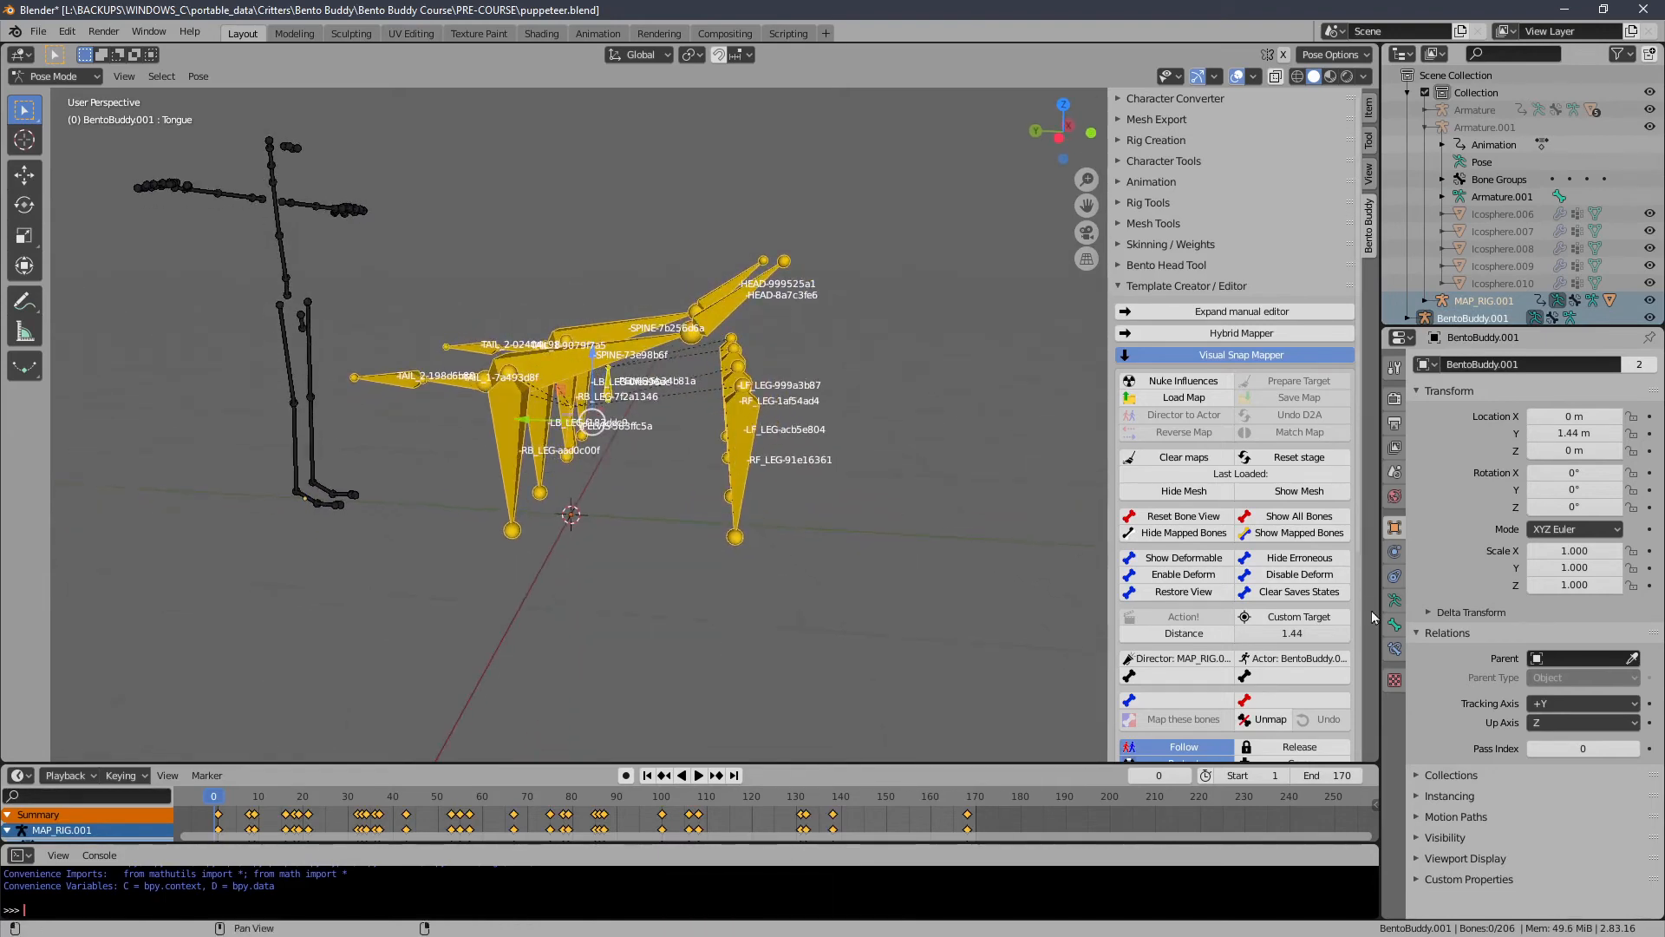
middle_drag(649, 478, 876, 533)
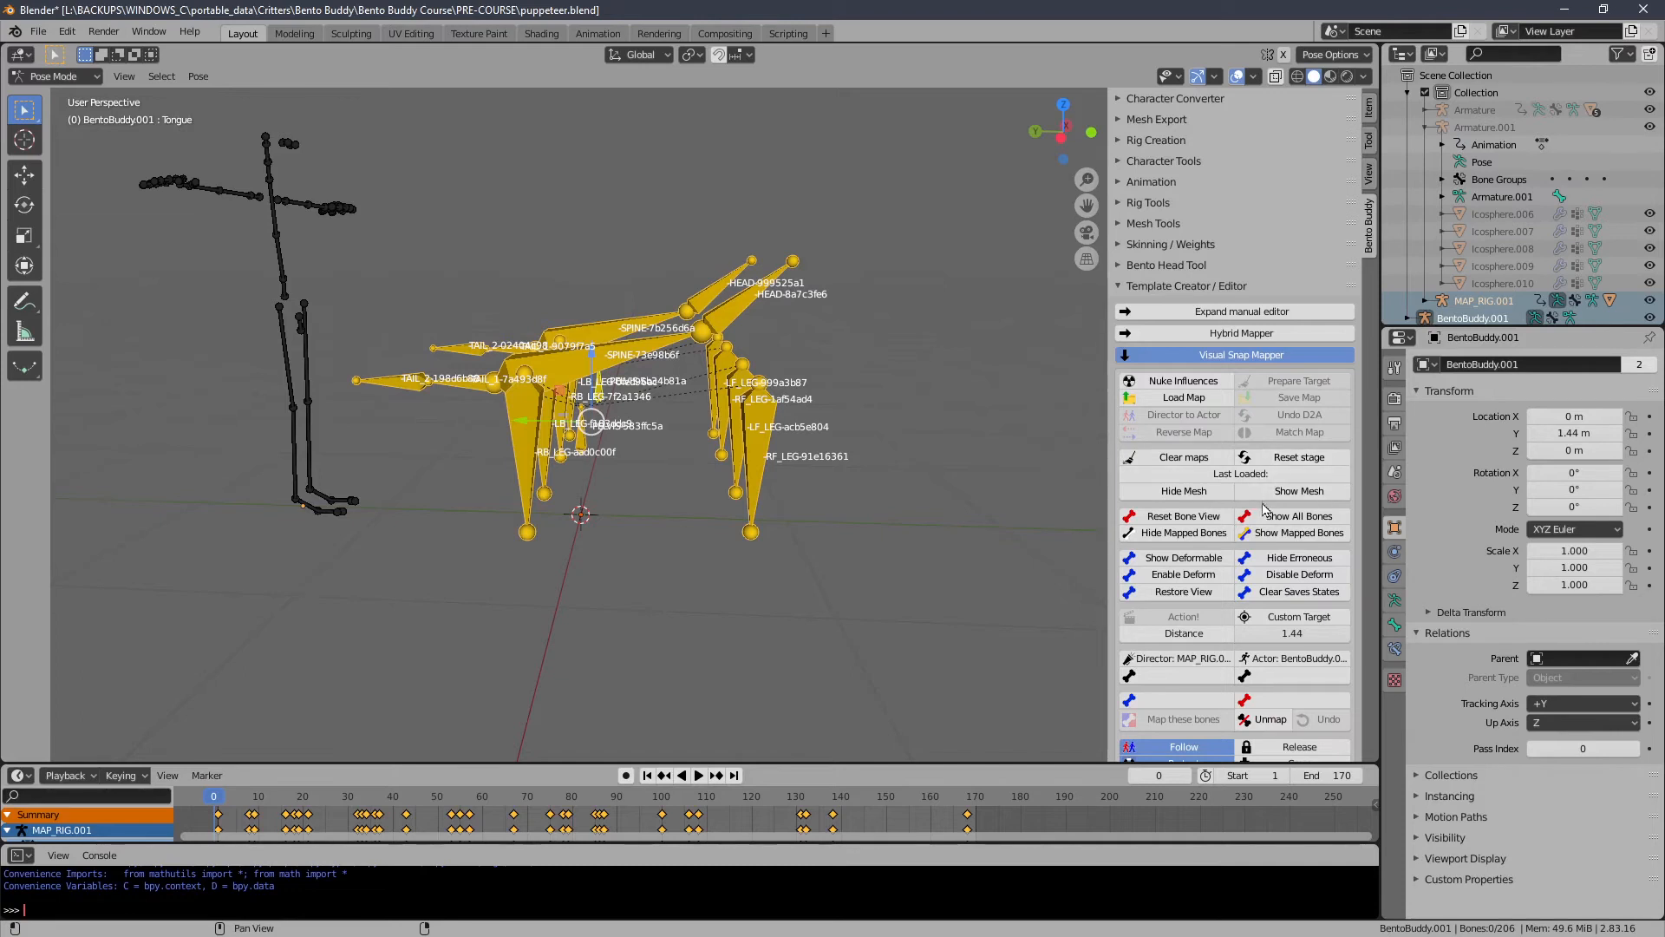
click(1235, 515)
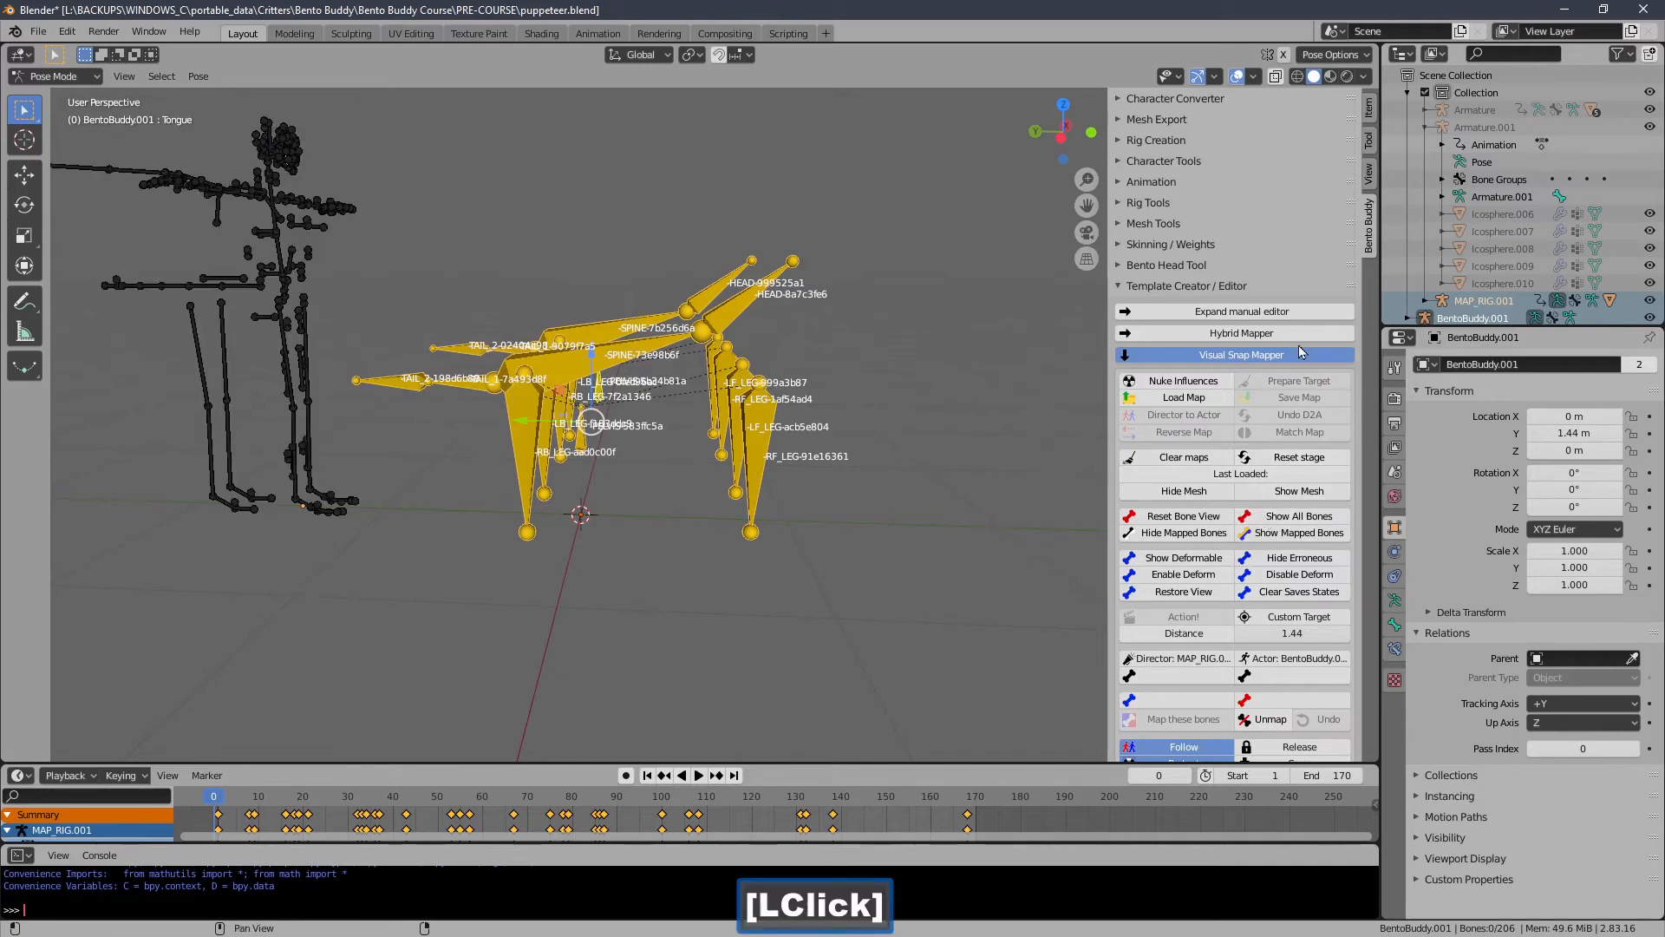
drag(1360, 310, 1374, 566)
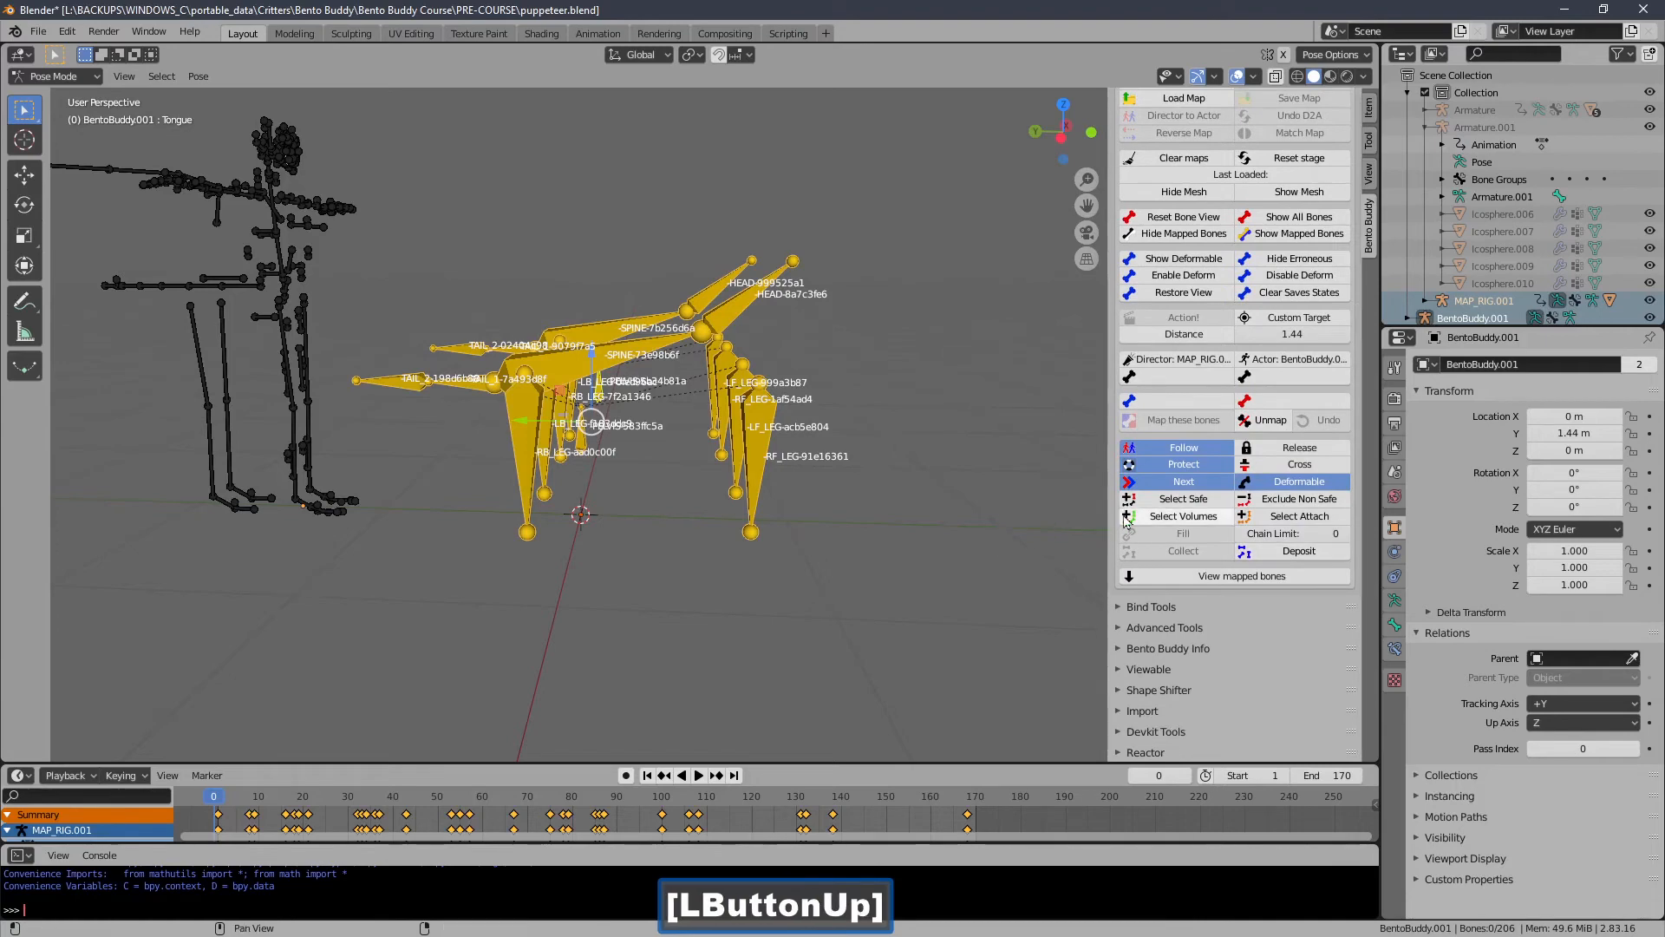
click(1125, 518)
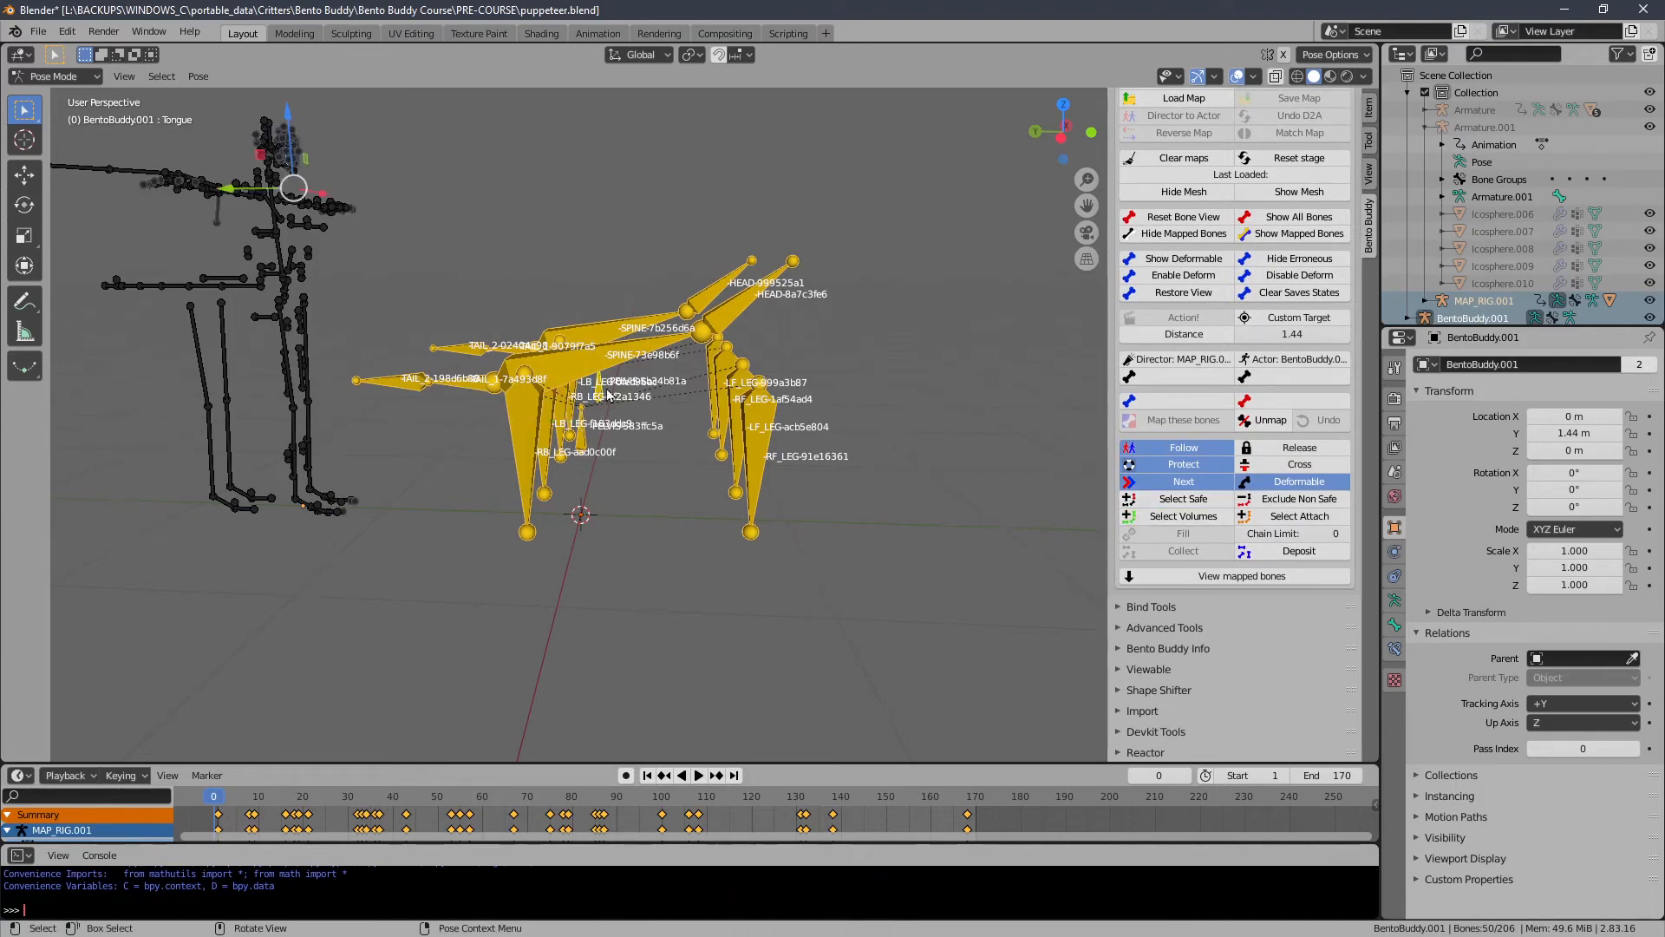
Deposit the selected volume bones in the Visual Snap Mapper.
middle_drag(560, 283, 716, 412)
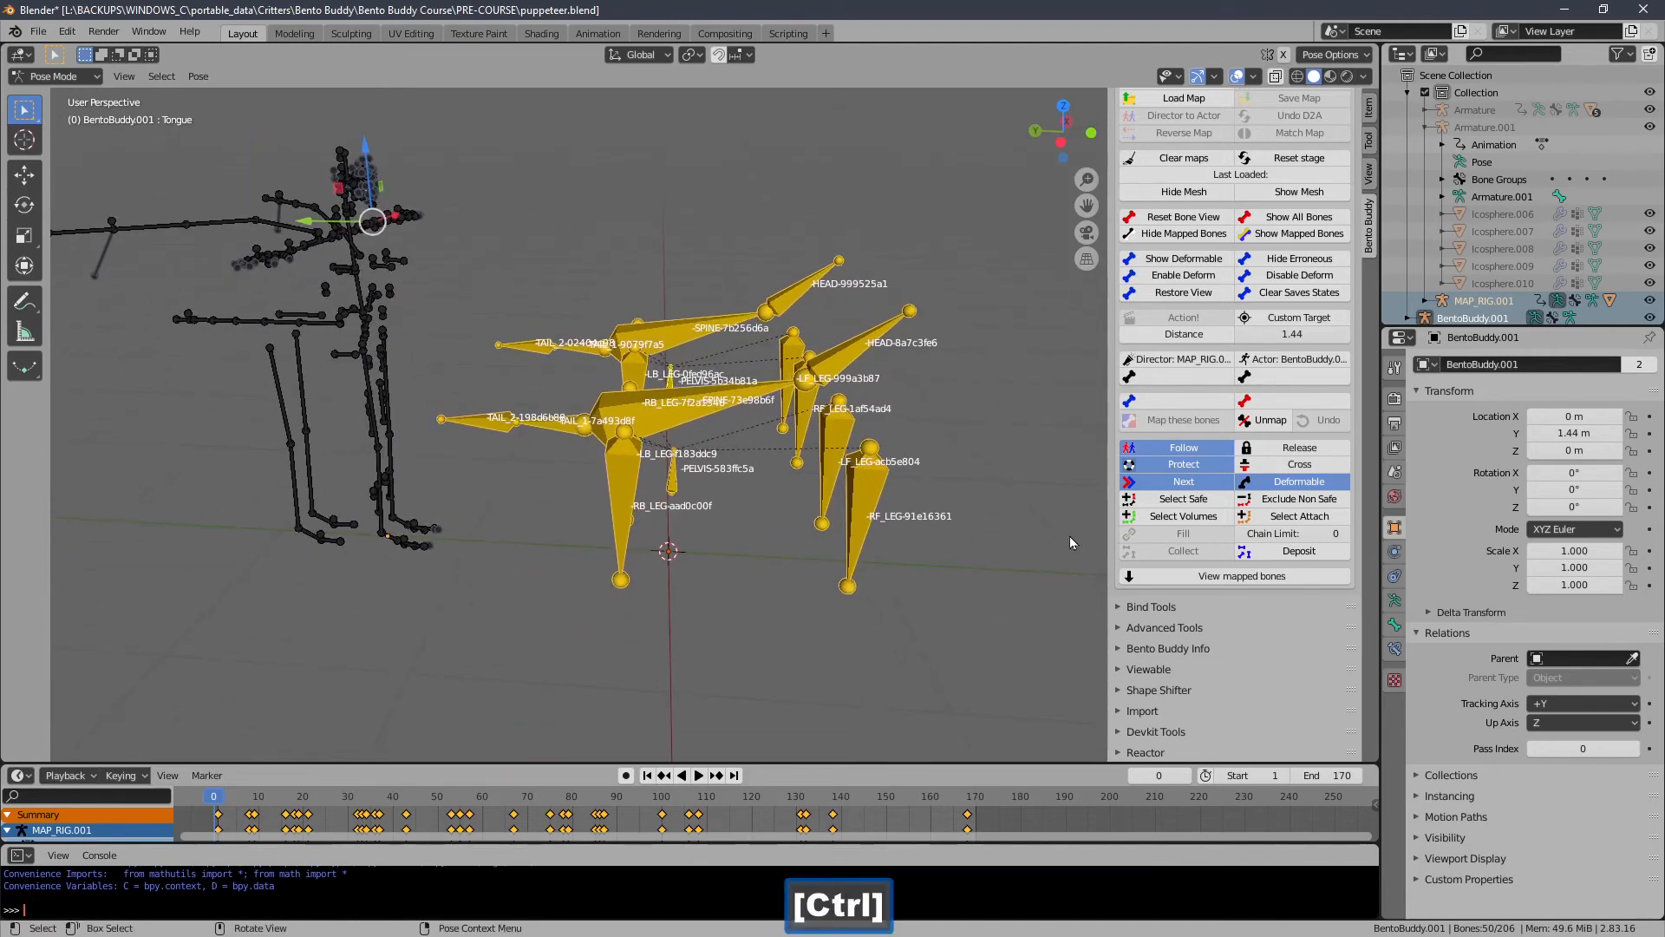
shift+middle_drag(973, 529, 966, 529)
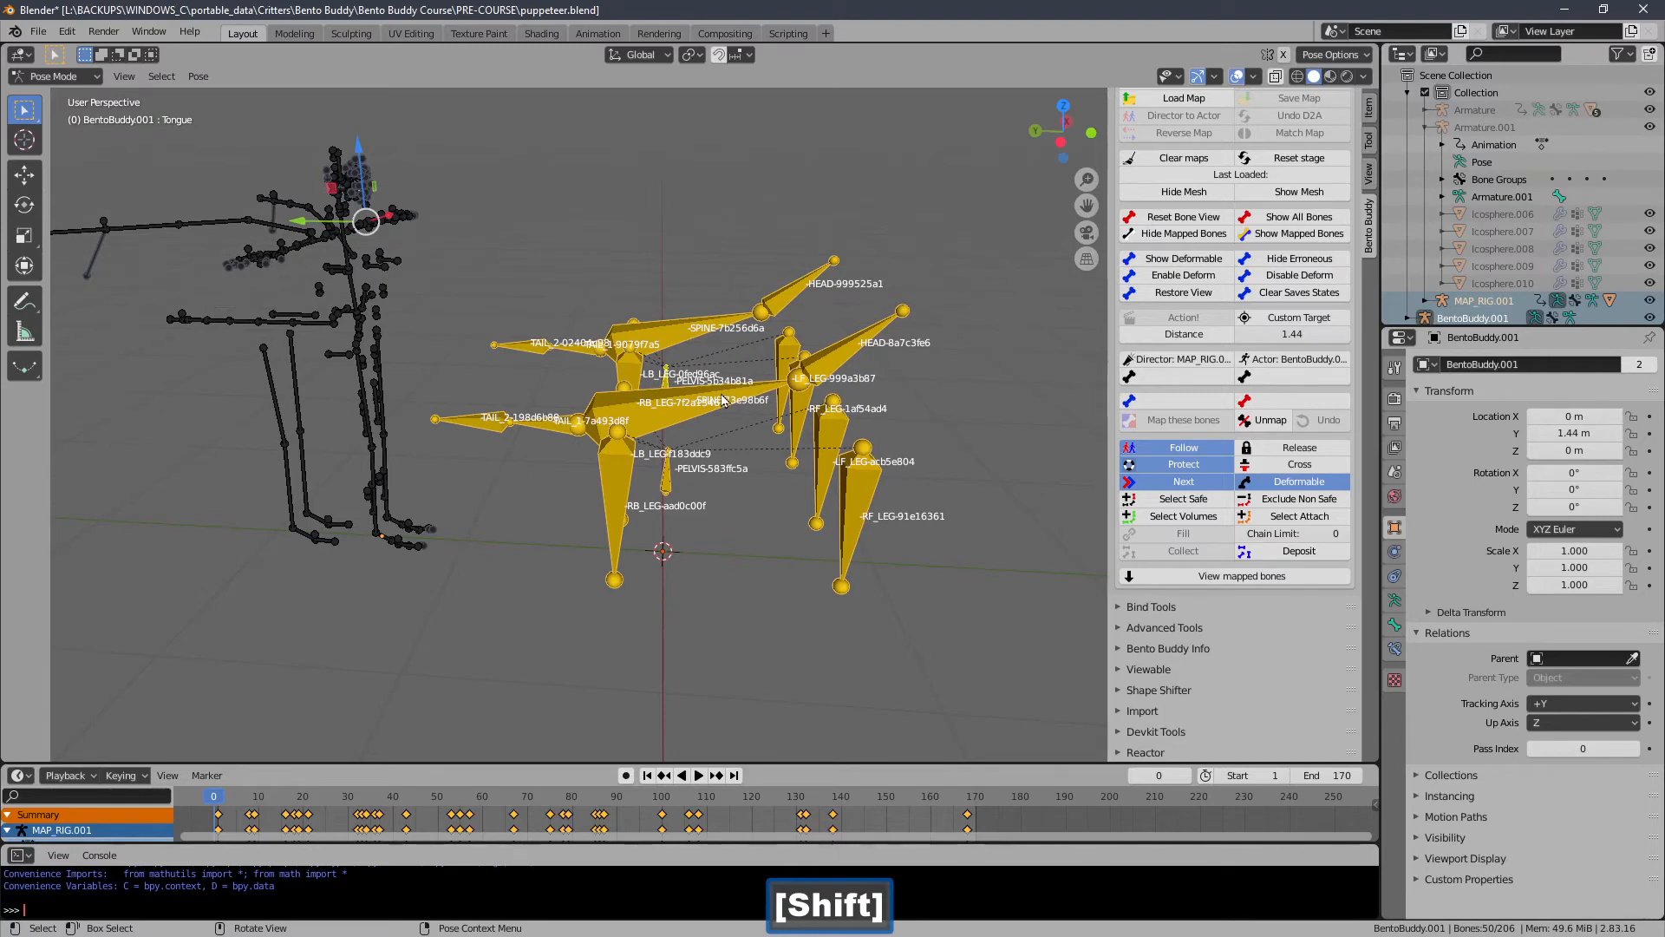
middle_drag(733, 383, 768, 385)
shift+middle_drag(771, 308, 792, 322)
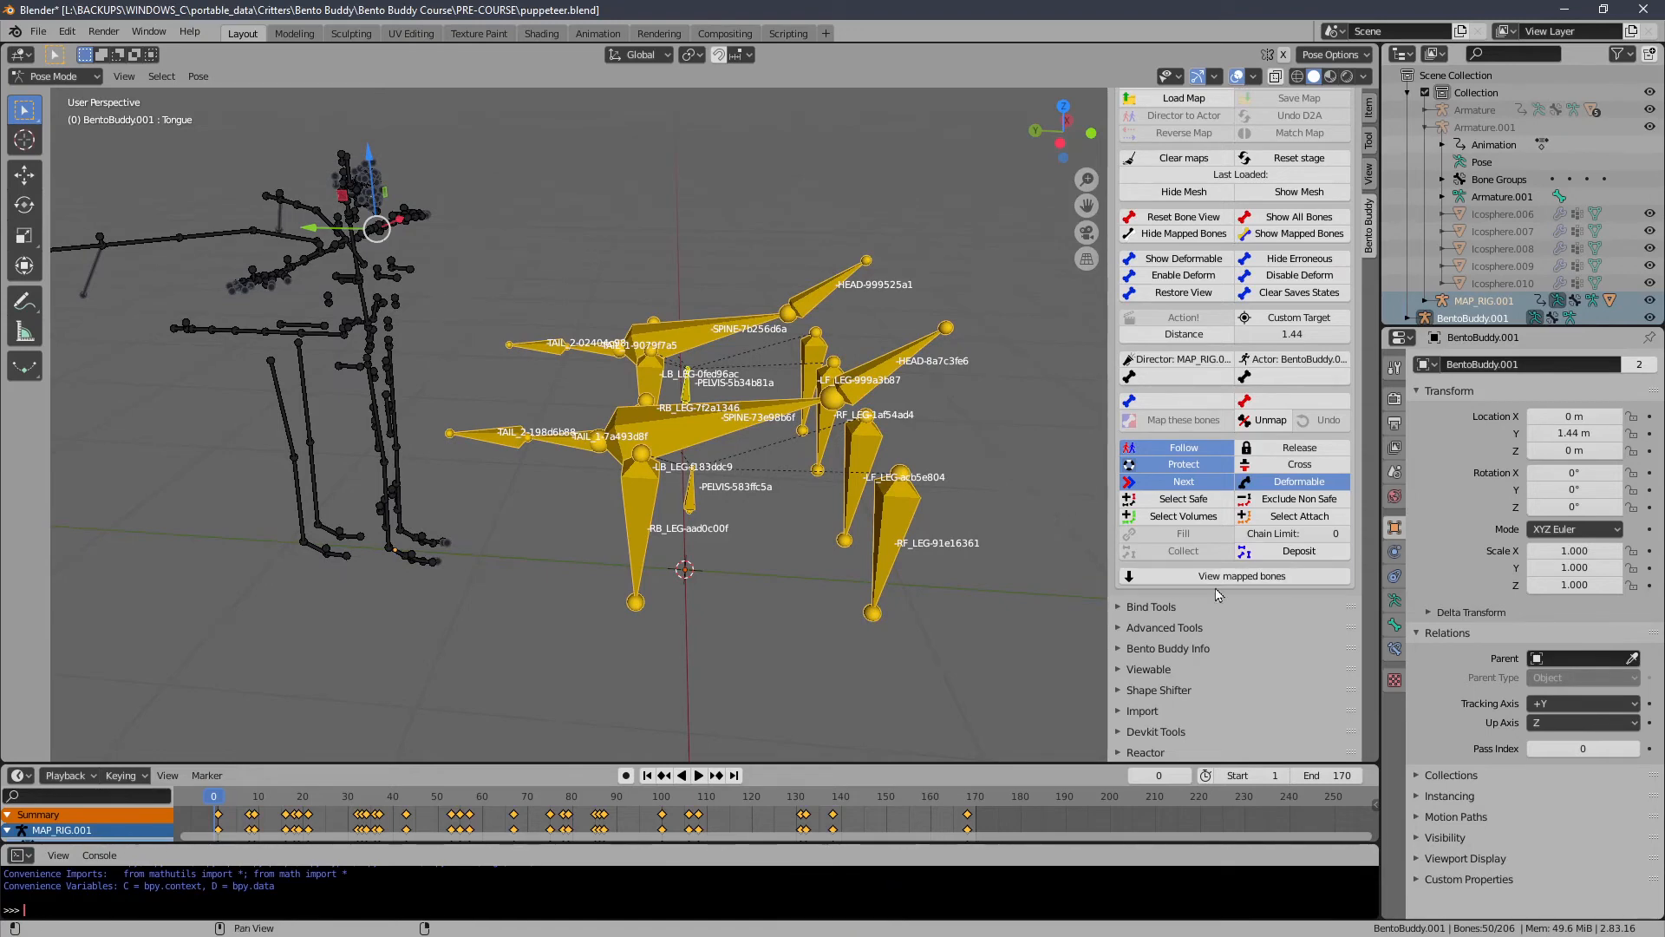
click(1256, 555)
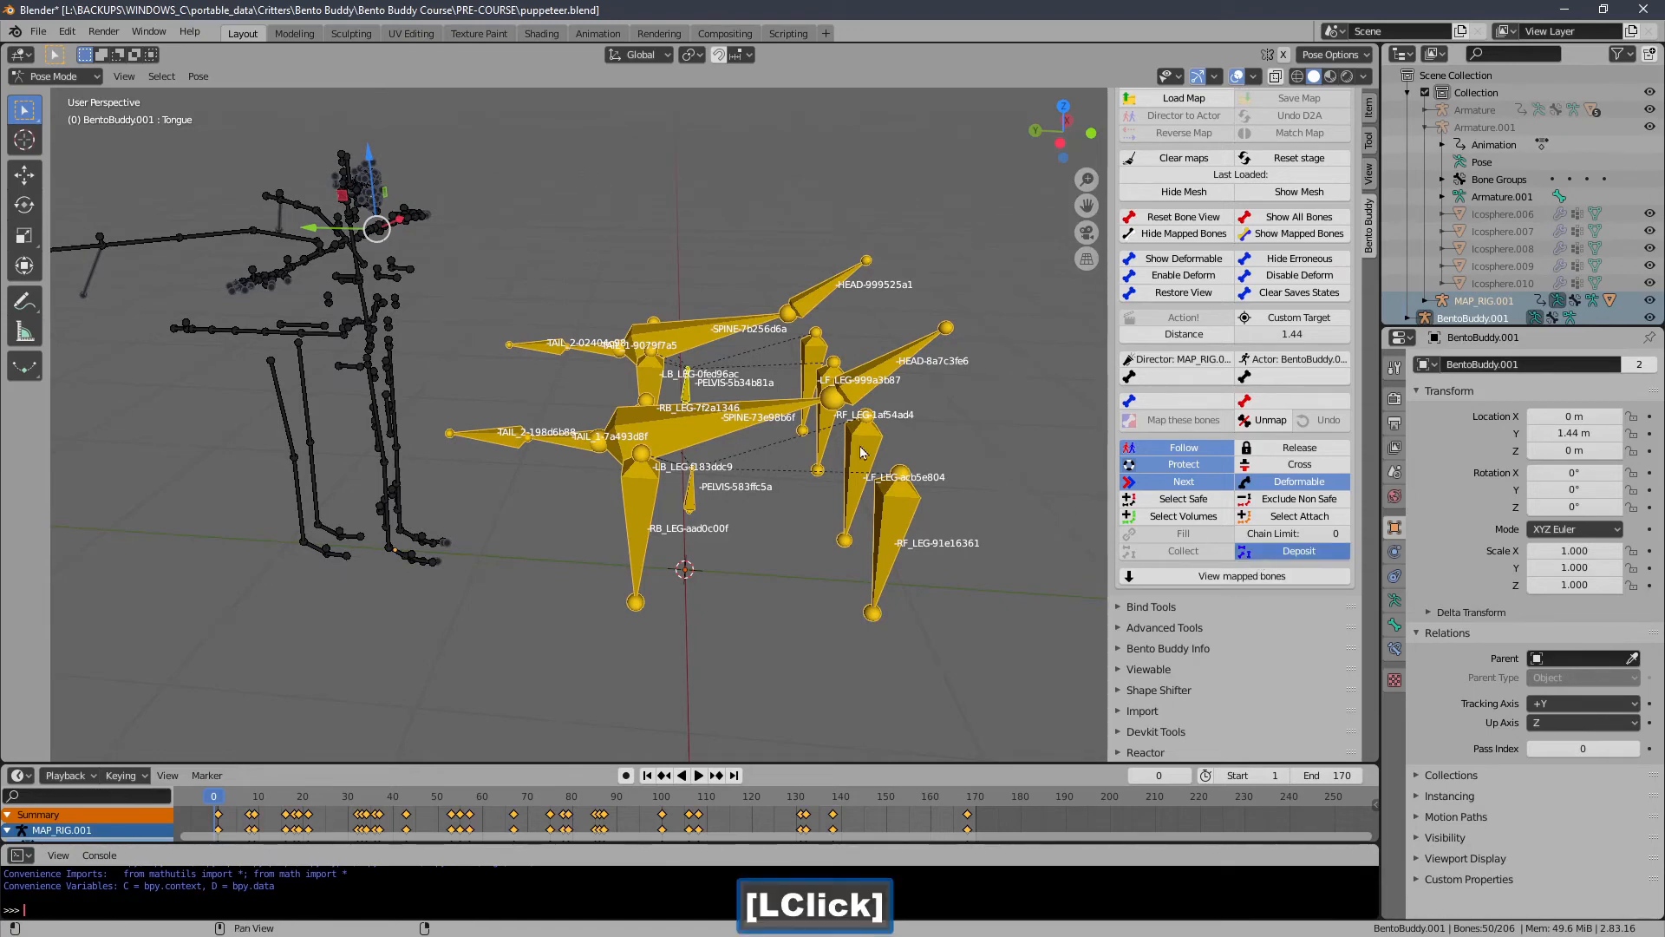
Reset the stage to close the Visual Snap Mapper session.
middle_drag(683, 395, 621, 394)
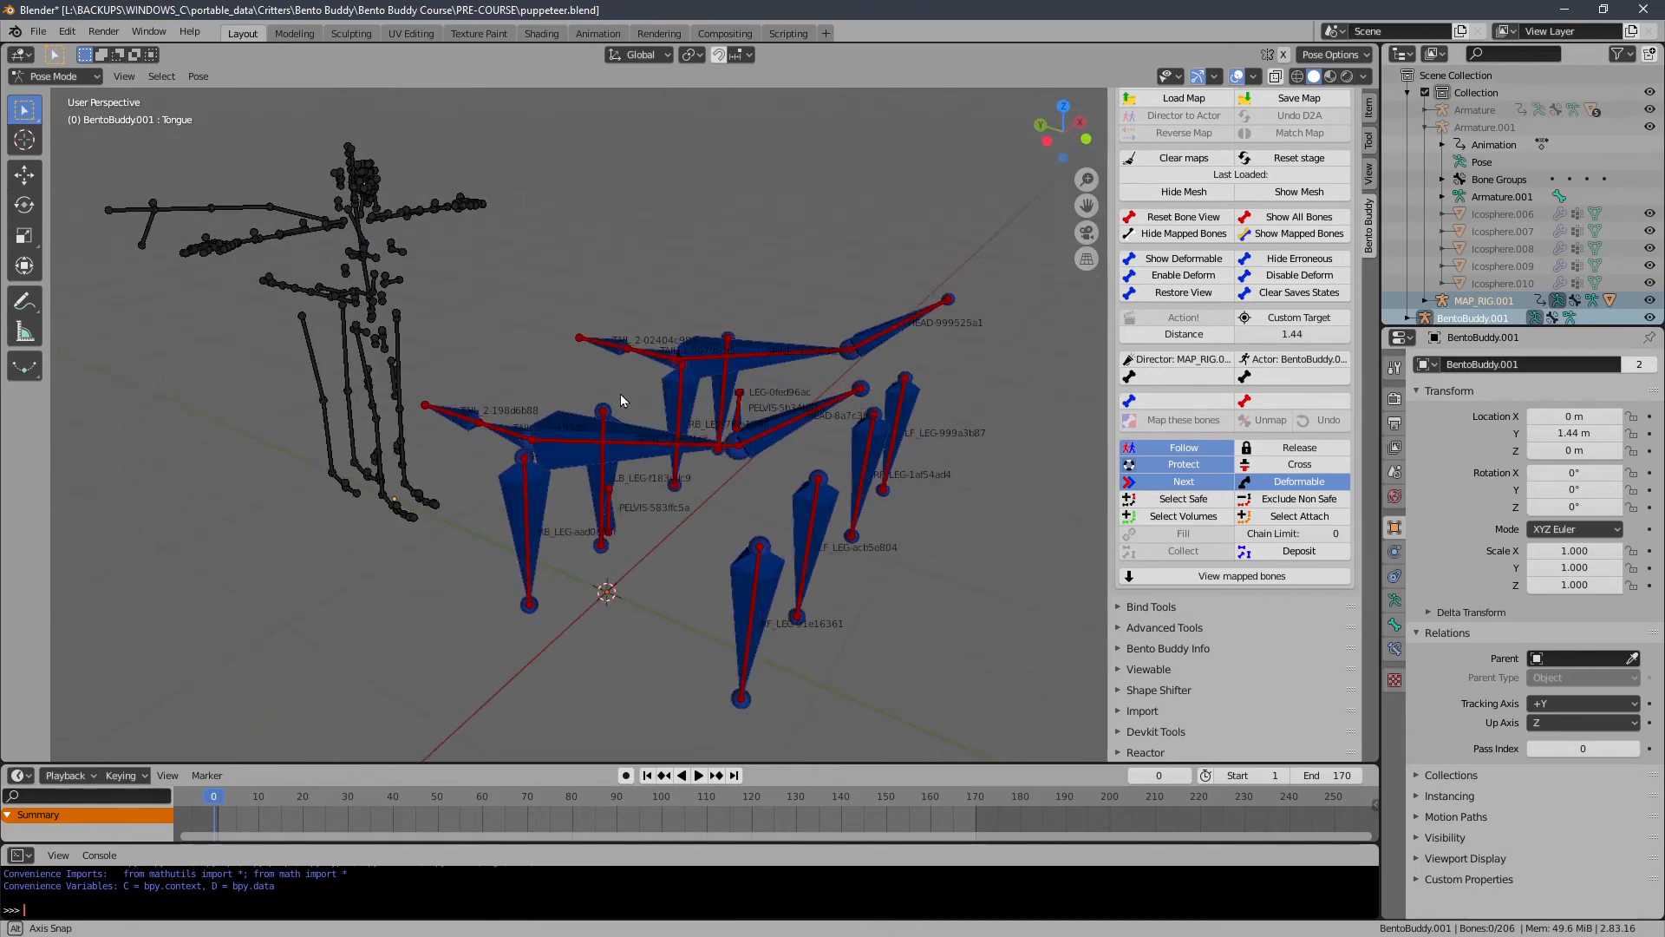
click(1287, 161)
Show the composed mesh again from the Visual Snap Mapper panel.
click(1133, 231)
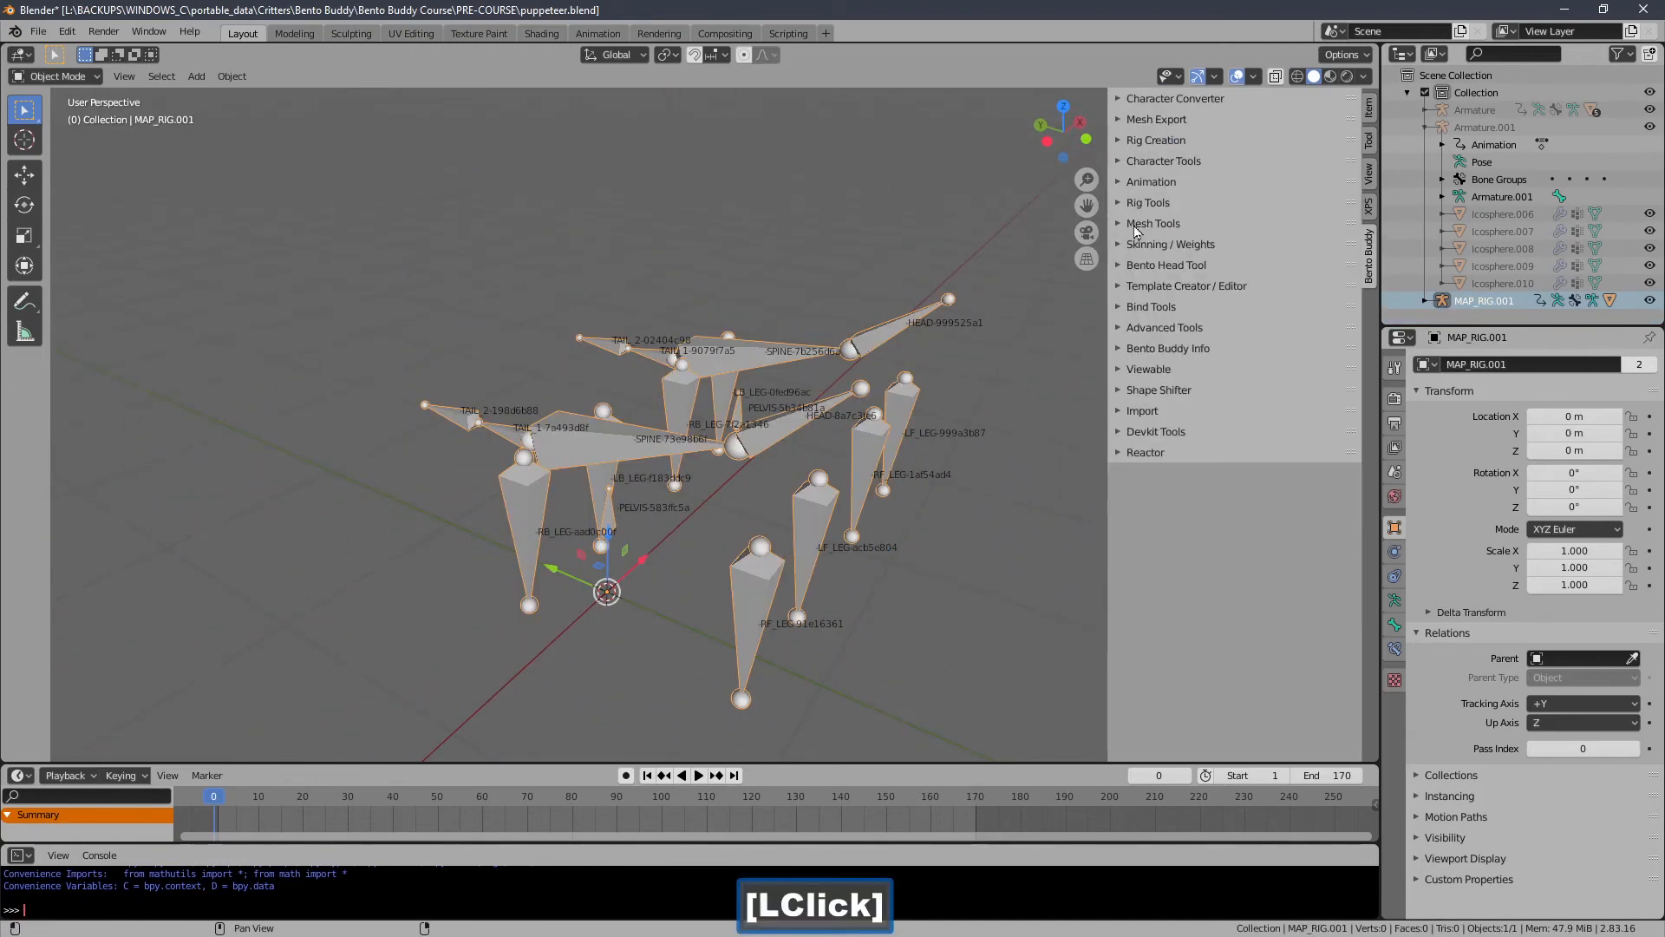
click(1136, 246)
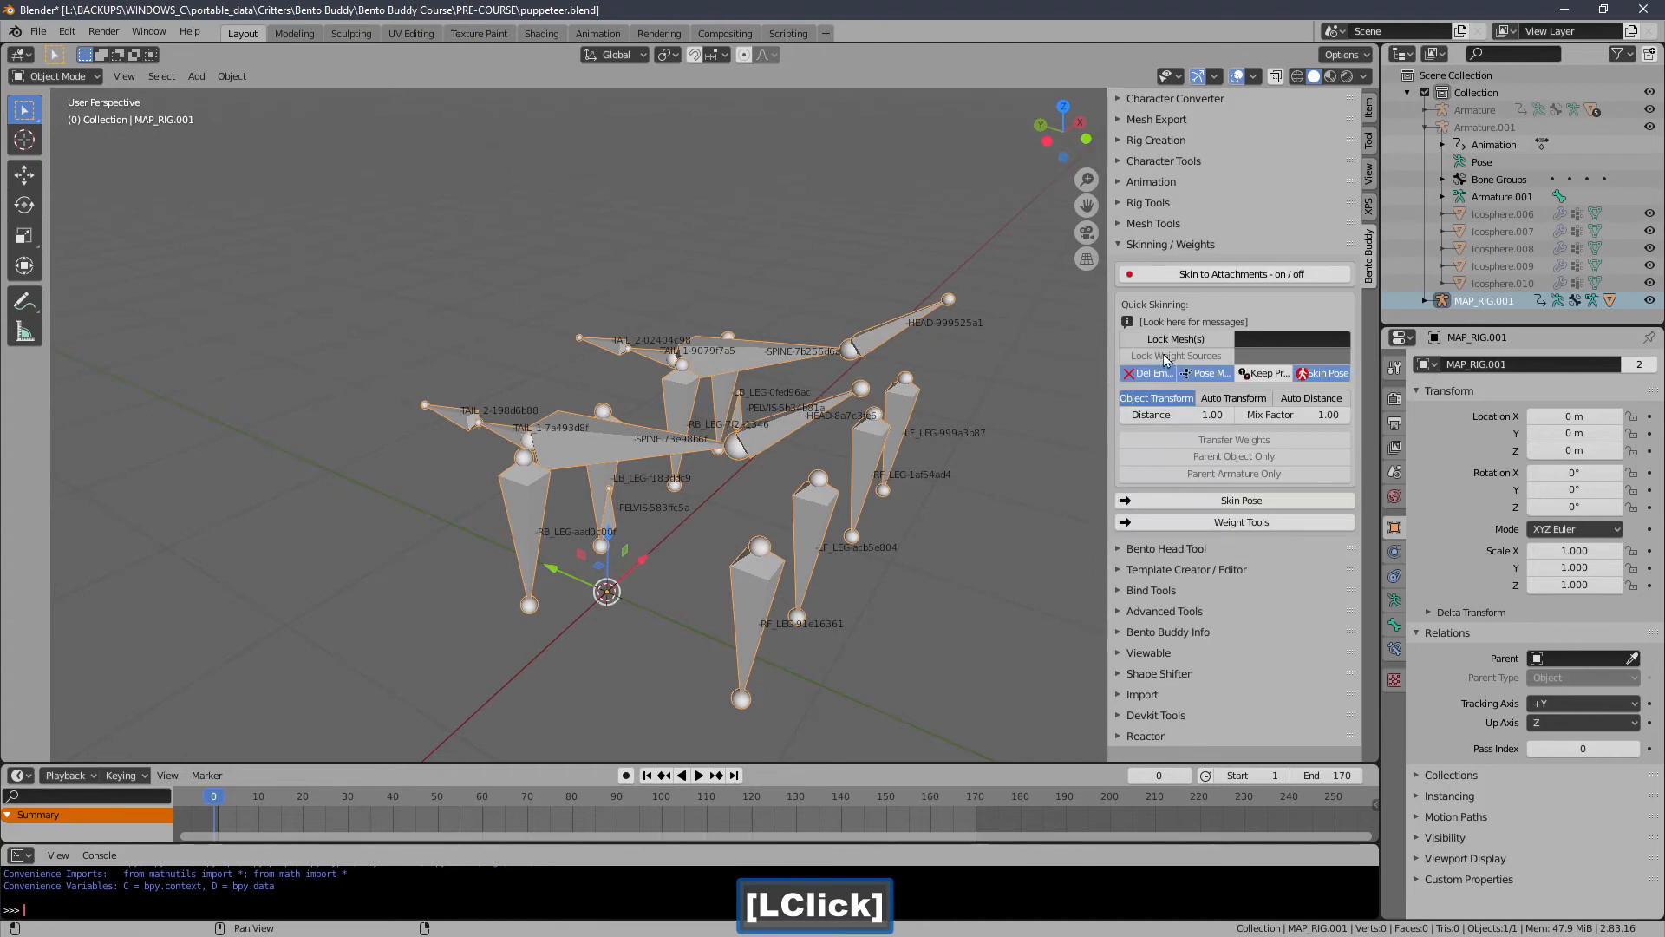
click(1132, 245)
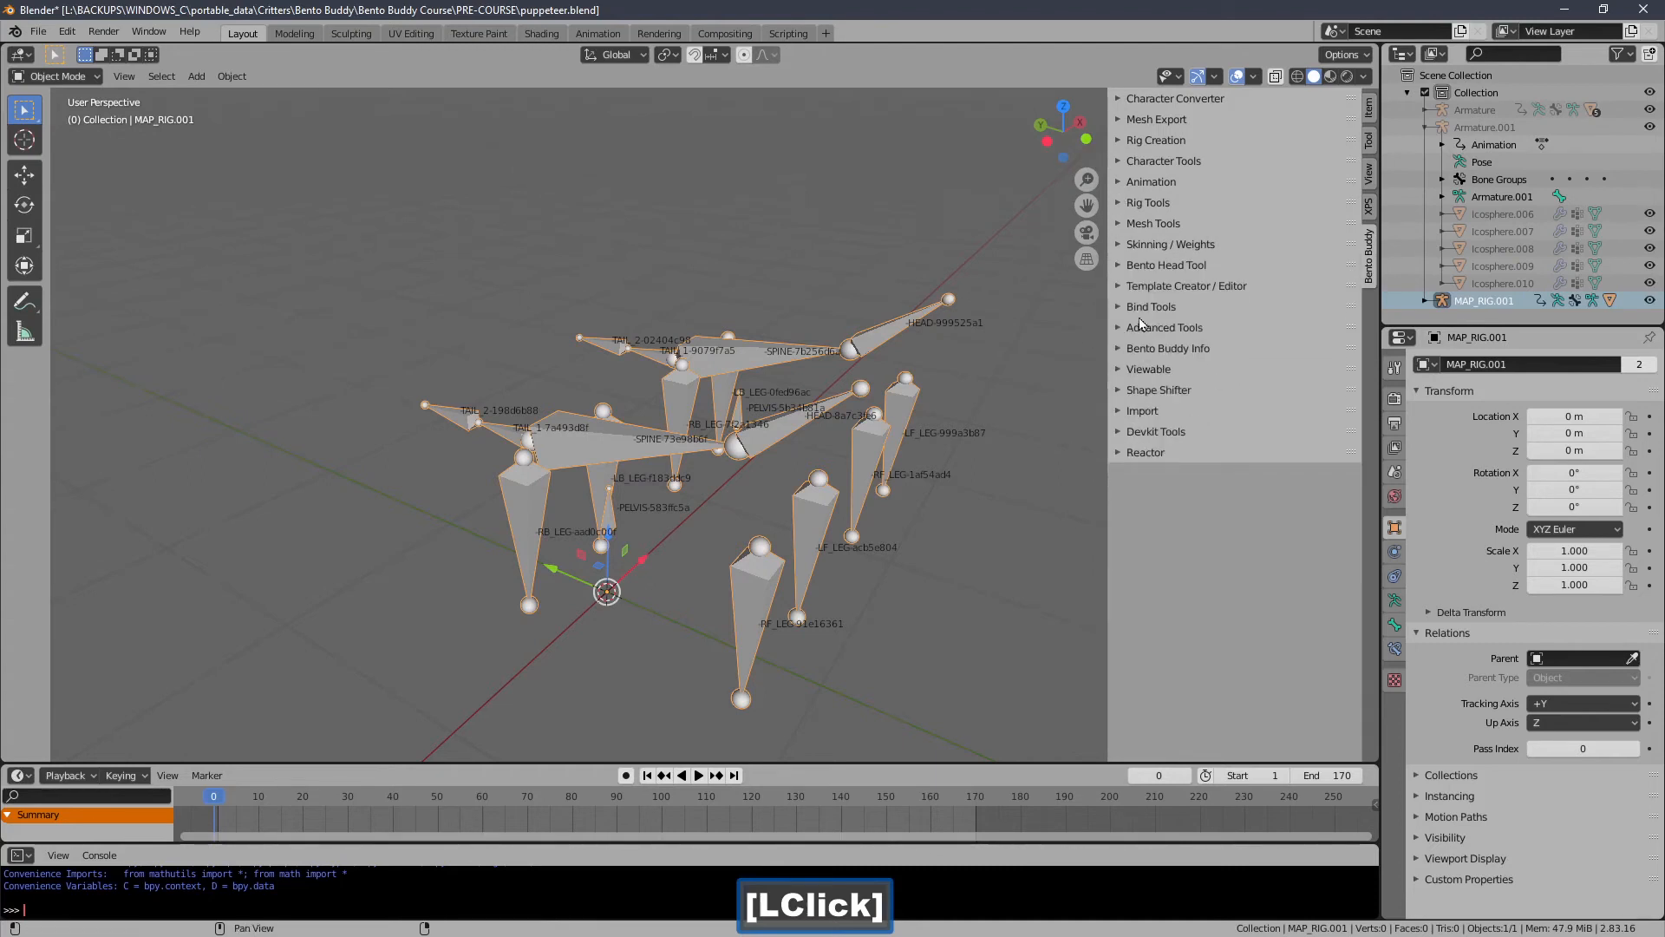
click(1144, 291)
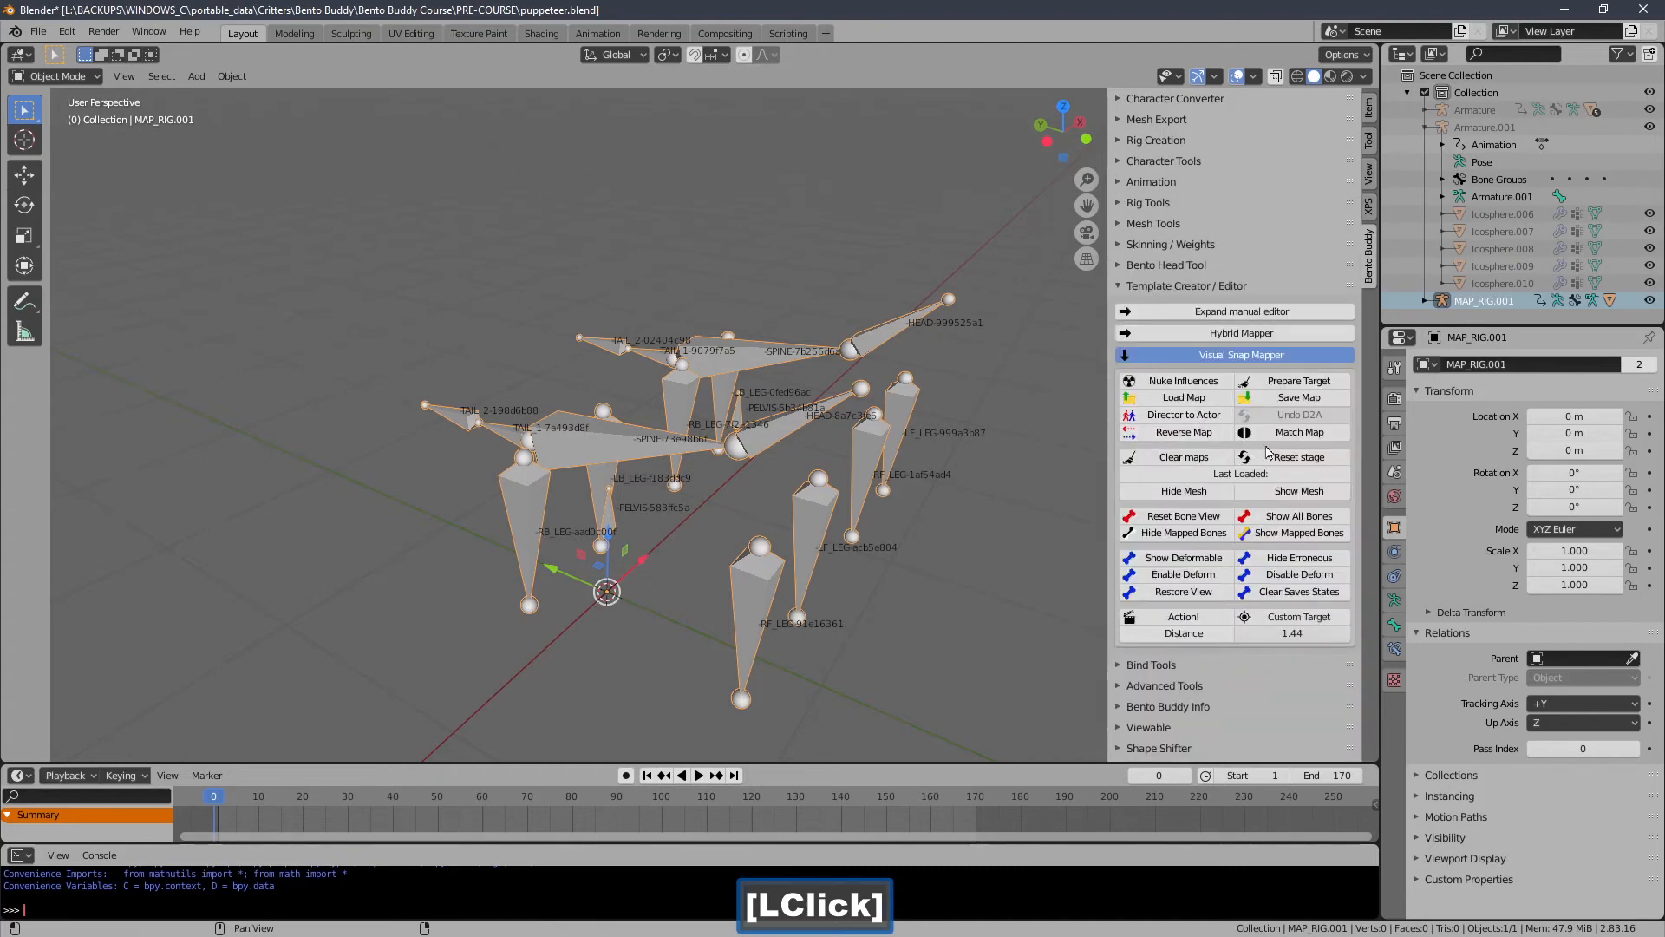
click(1297, 490)
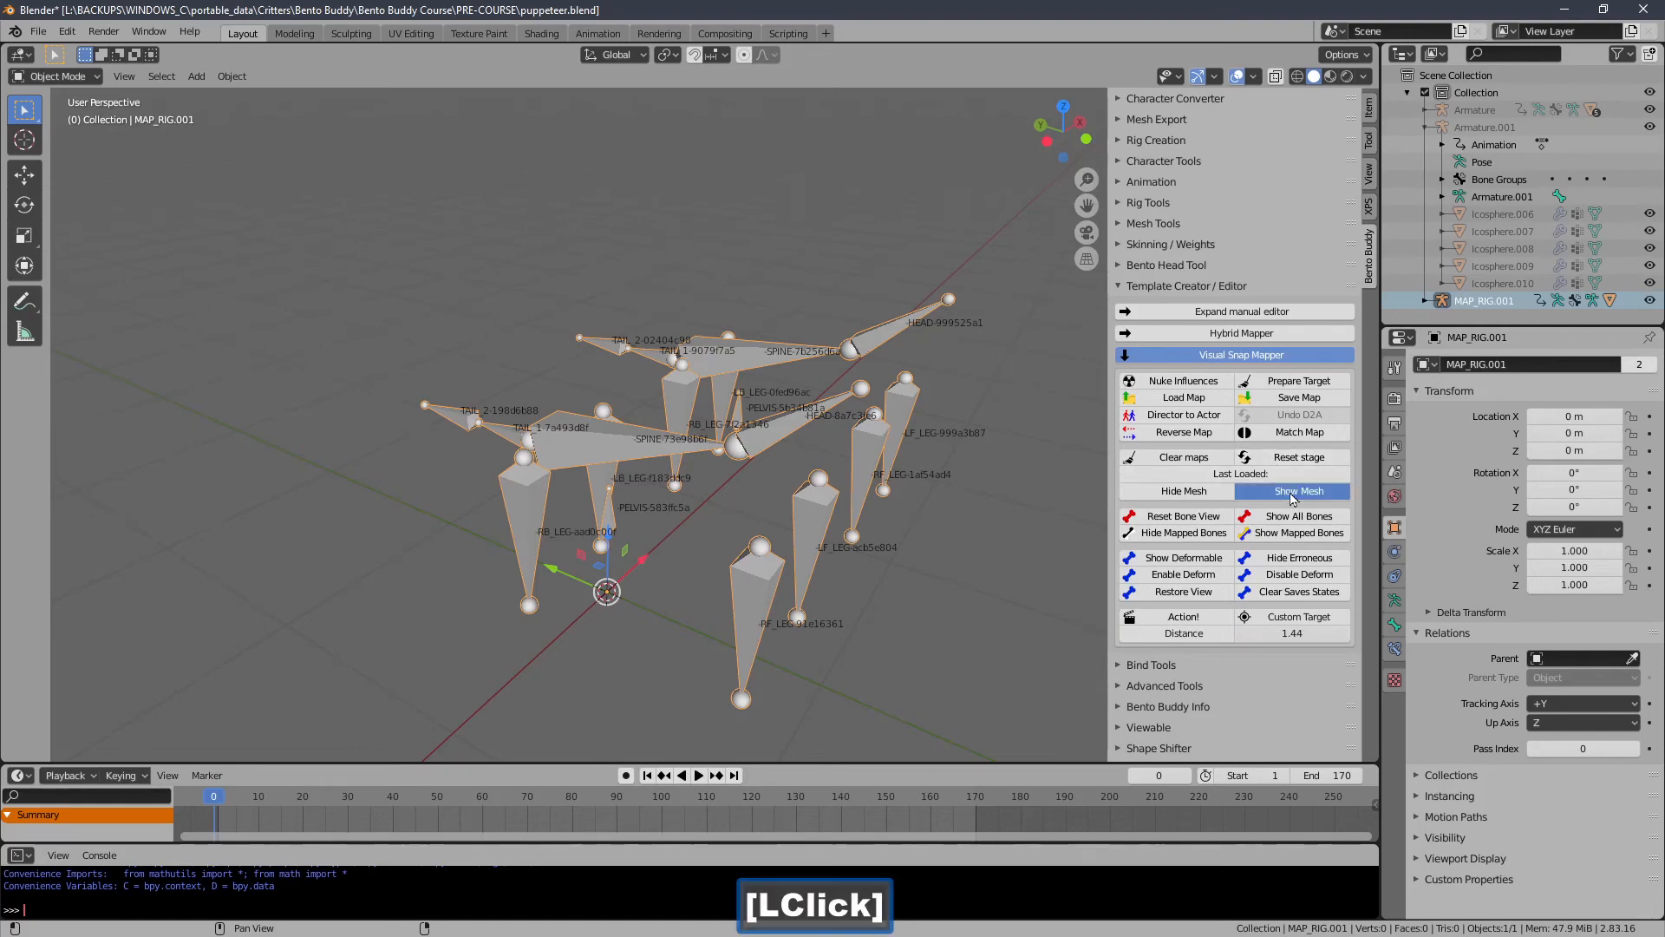
Select the composed mesh and export it as a mapped mesh named a_test.dae in the test_material folder.
click(1156, 294)
middle_drag(997, 281, 932, 265)
click(876, 281)
click(1146, 121)
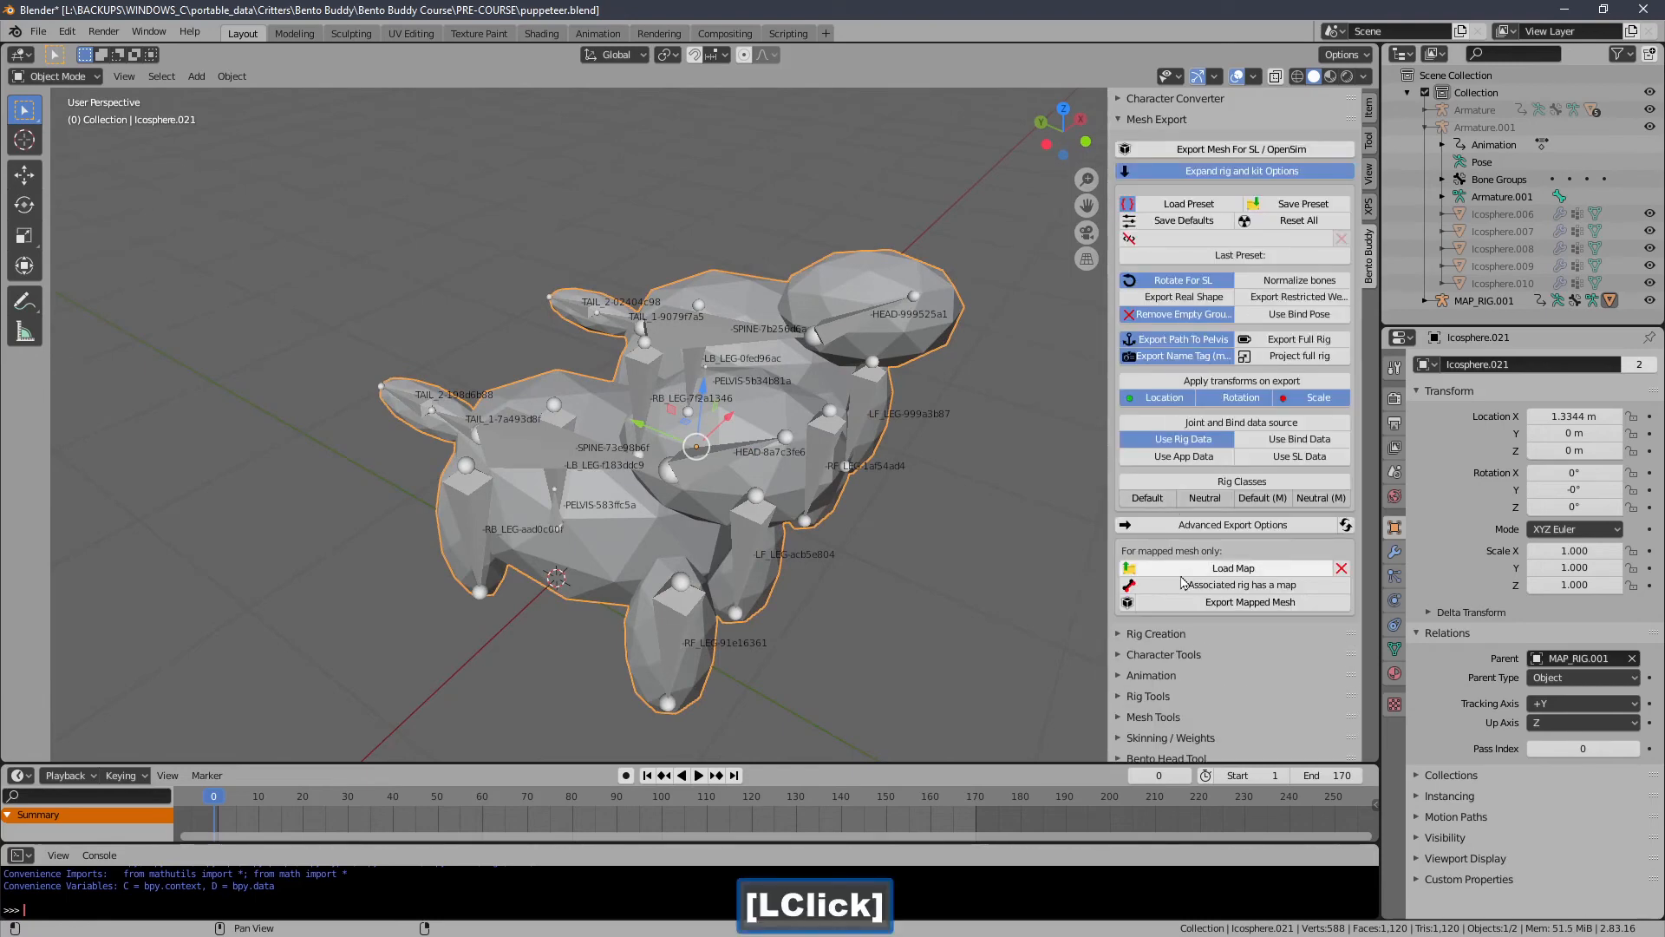
click(1210, 605)
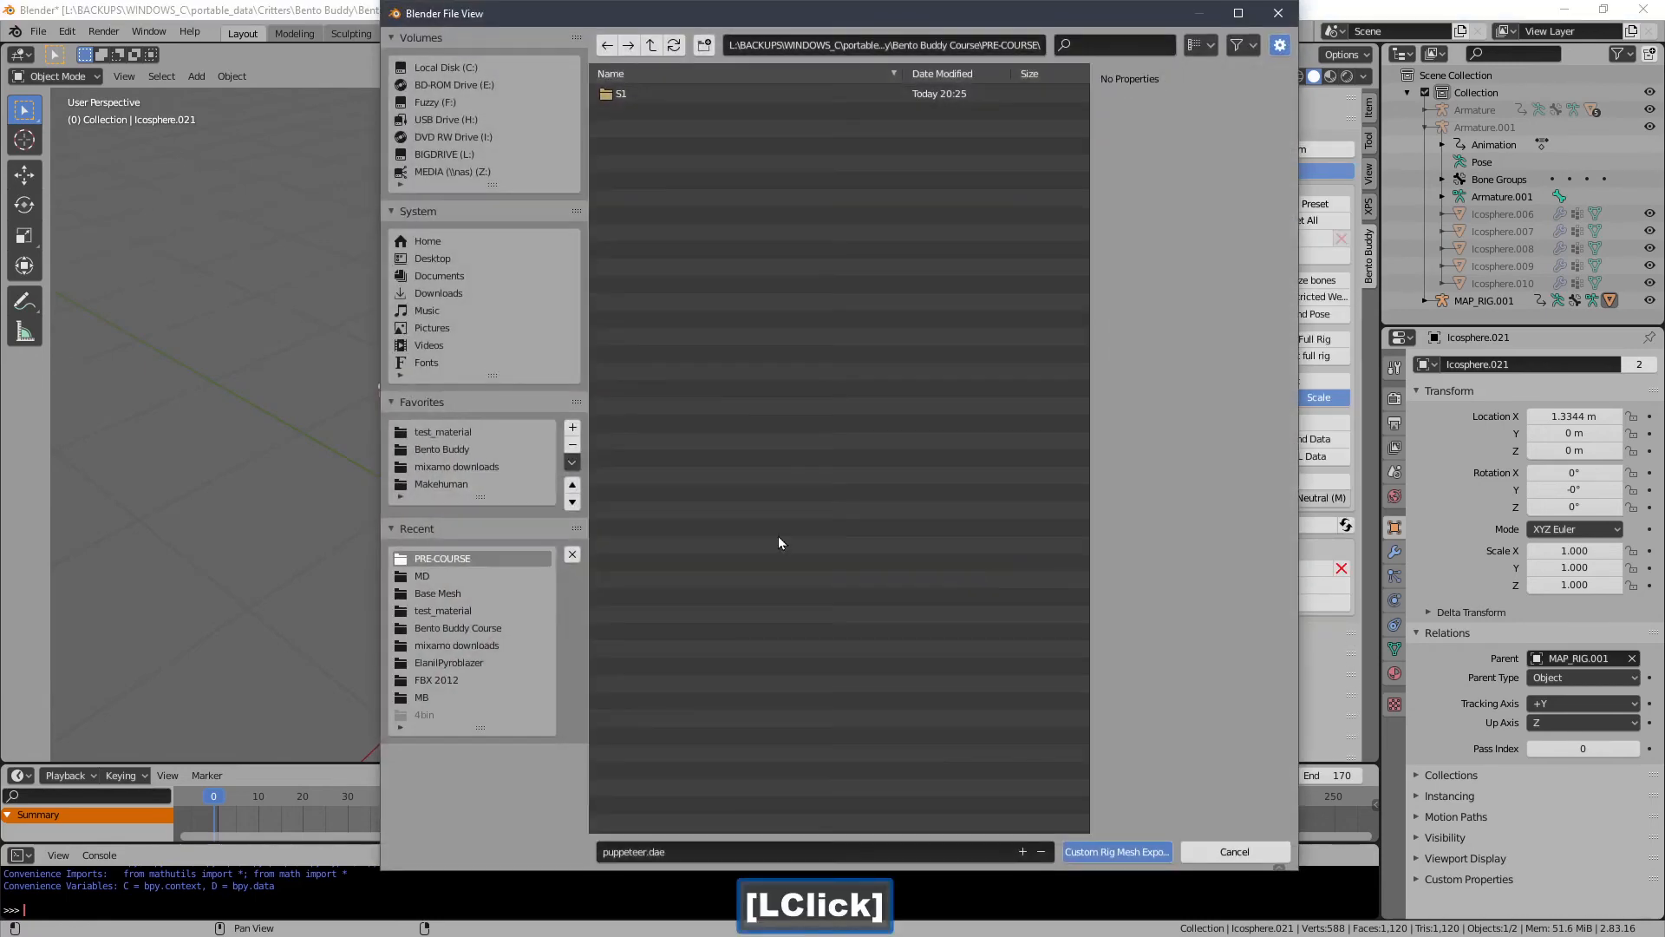
click(452, 432)
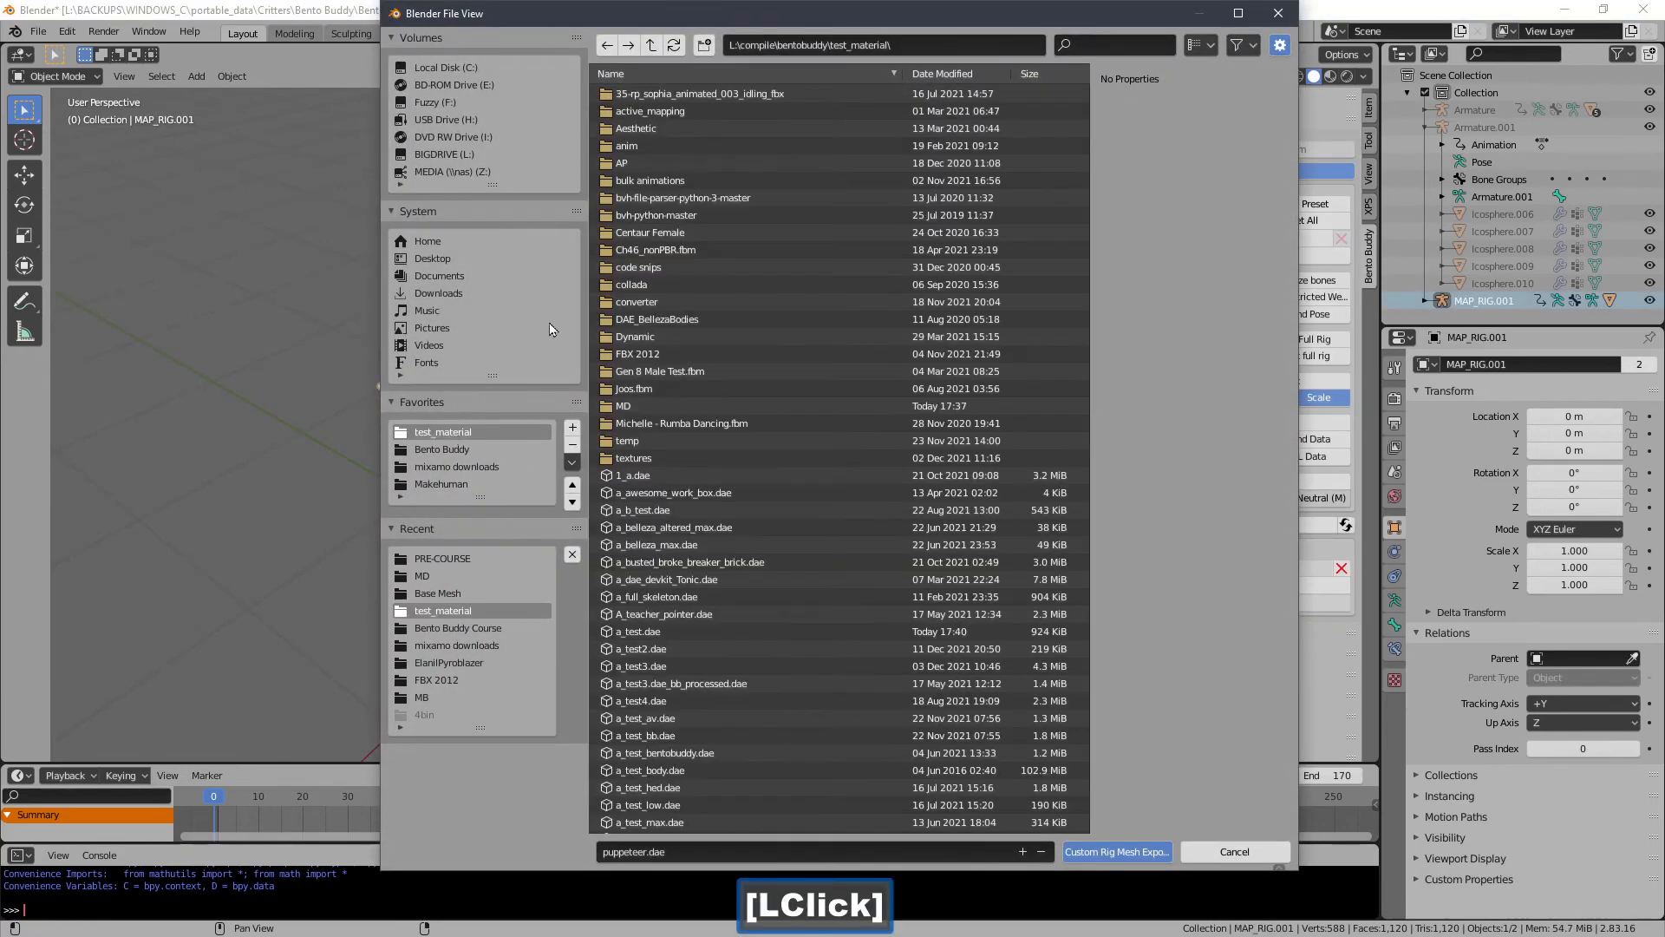
drag(948, 15, 866, 724)
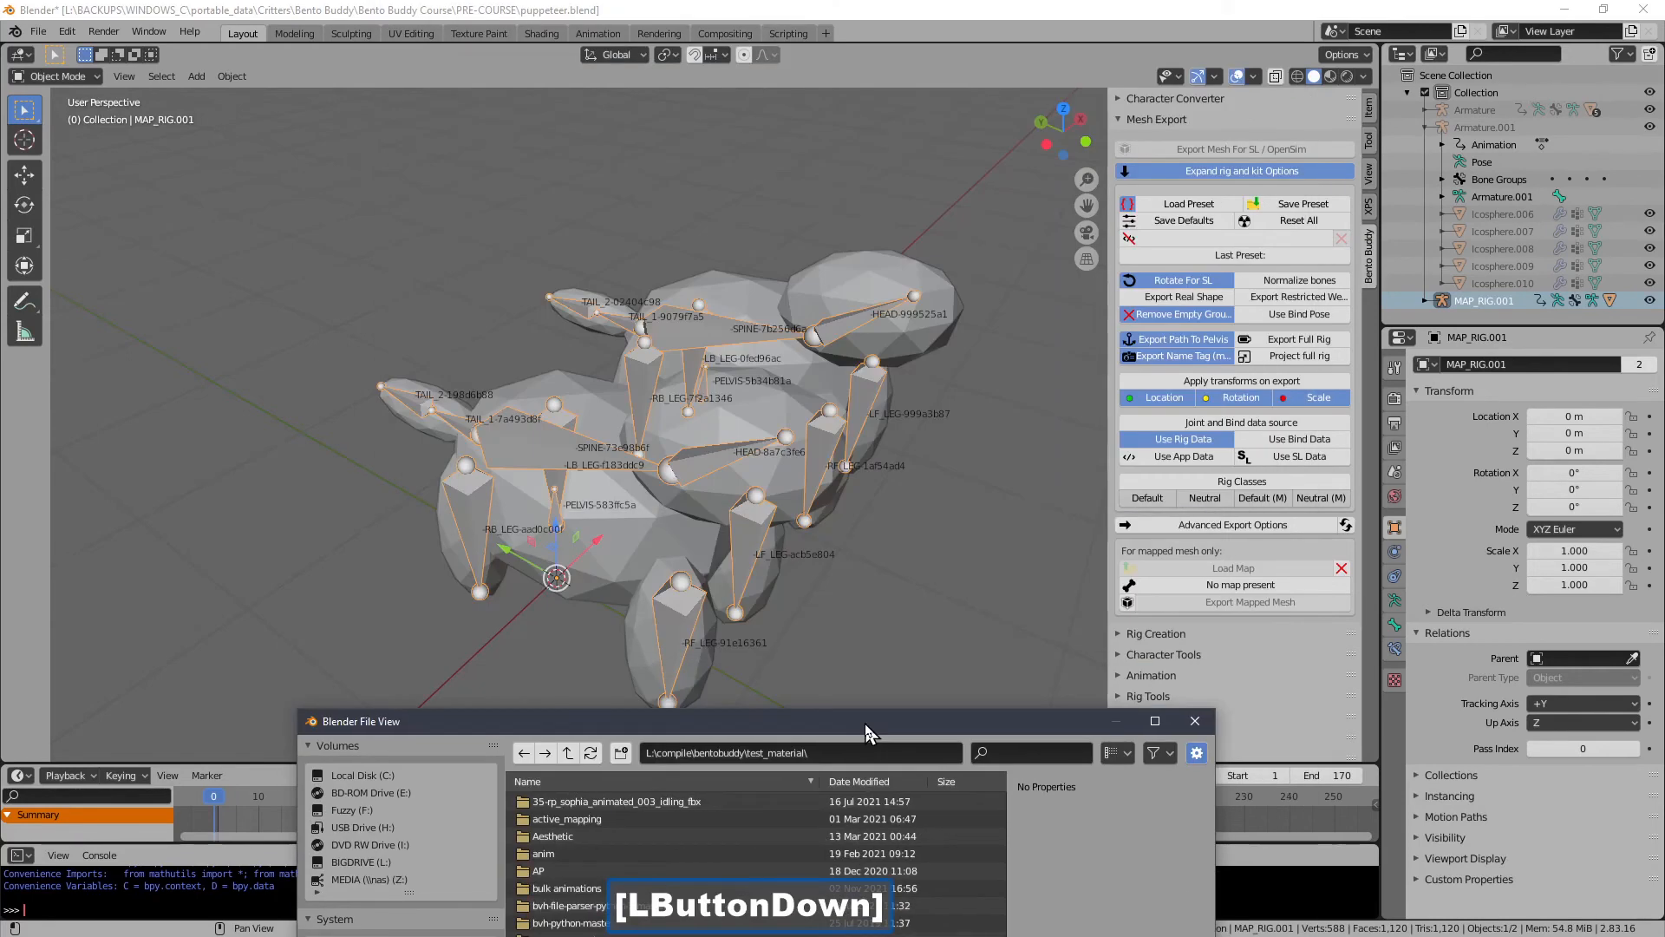
click(930, 351)
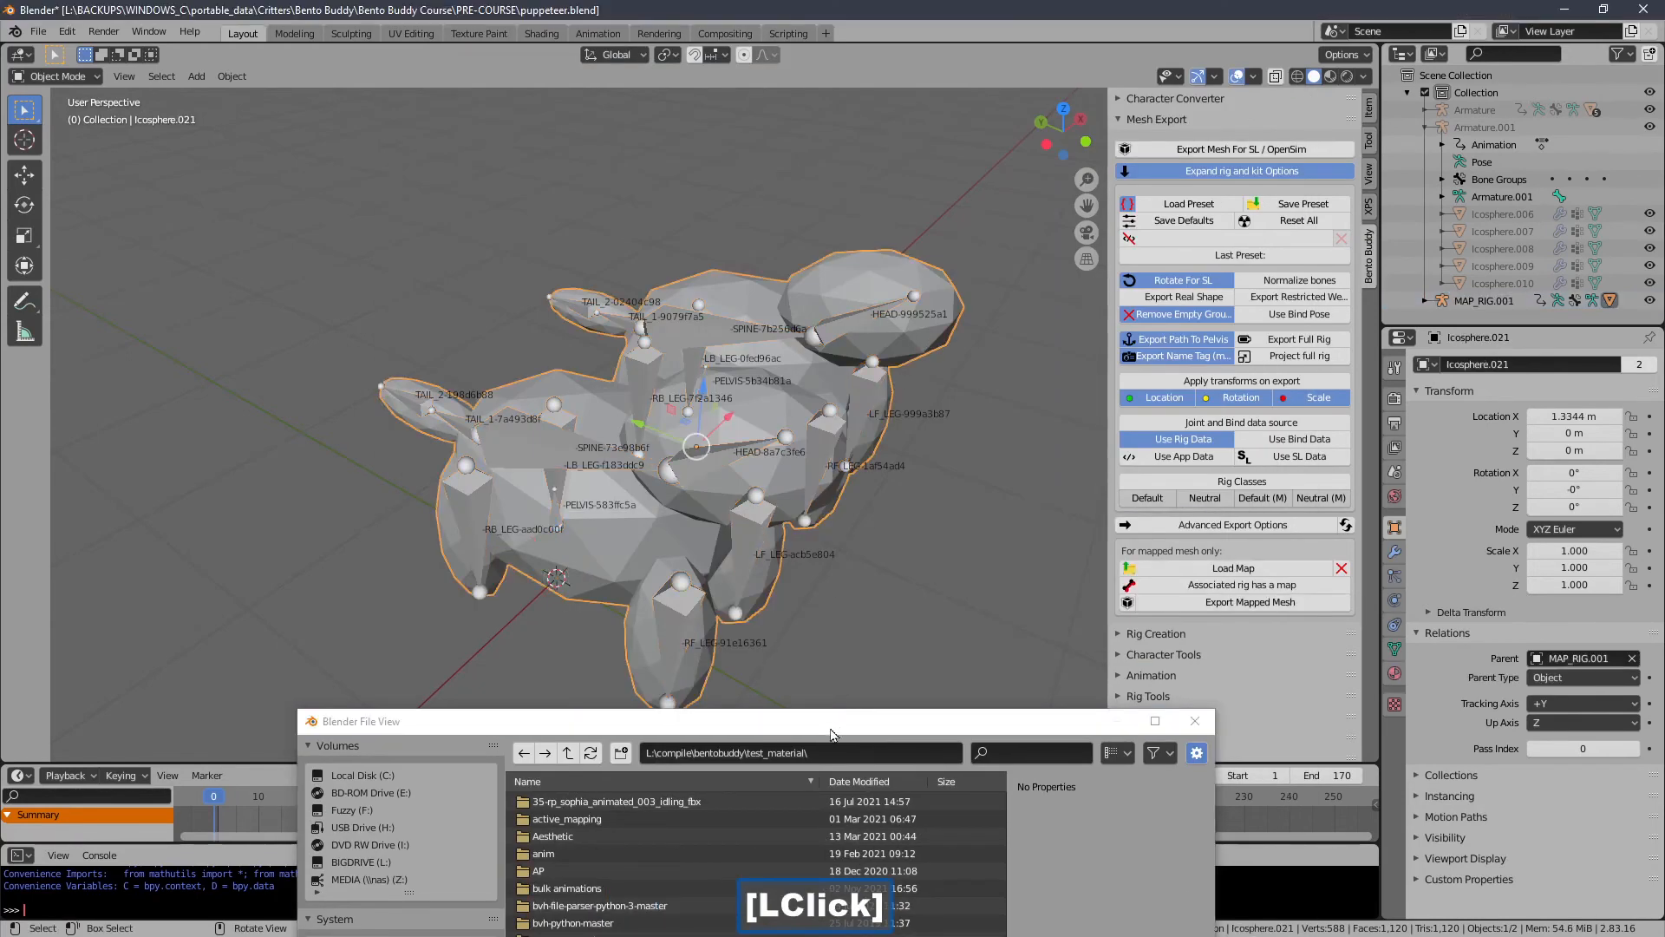
drag(831, 735, 863, 59)
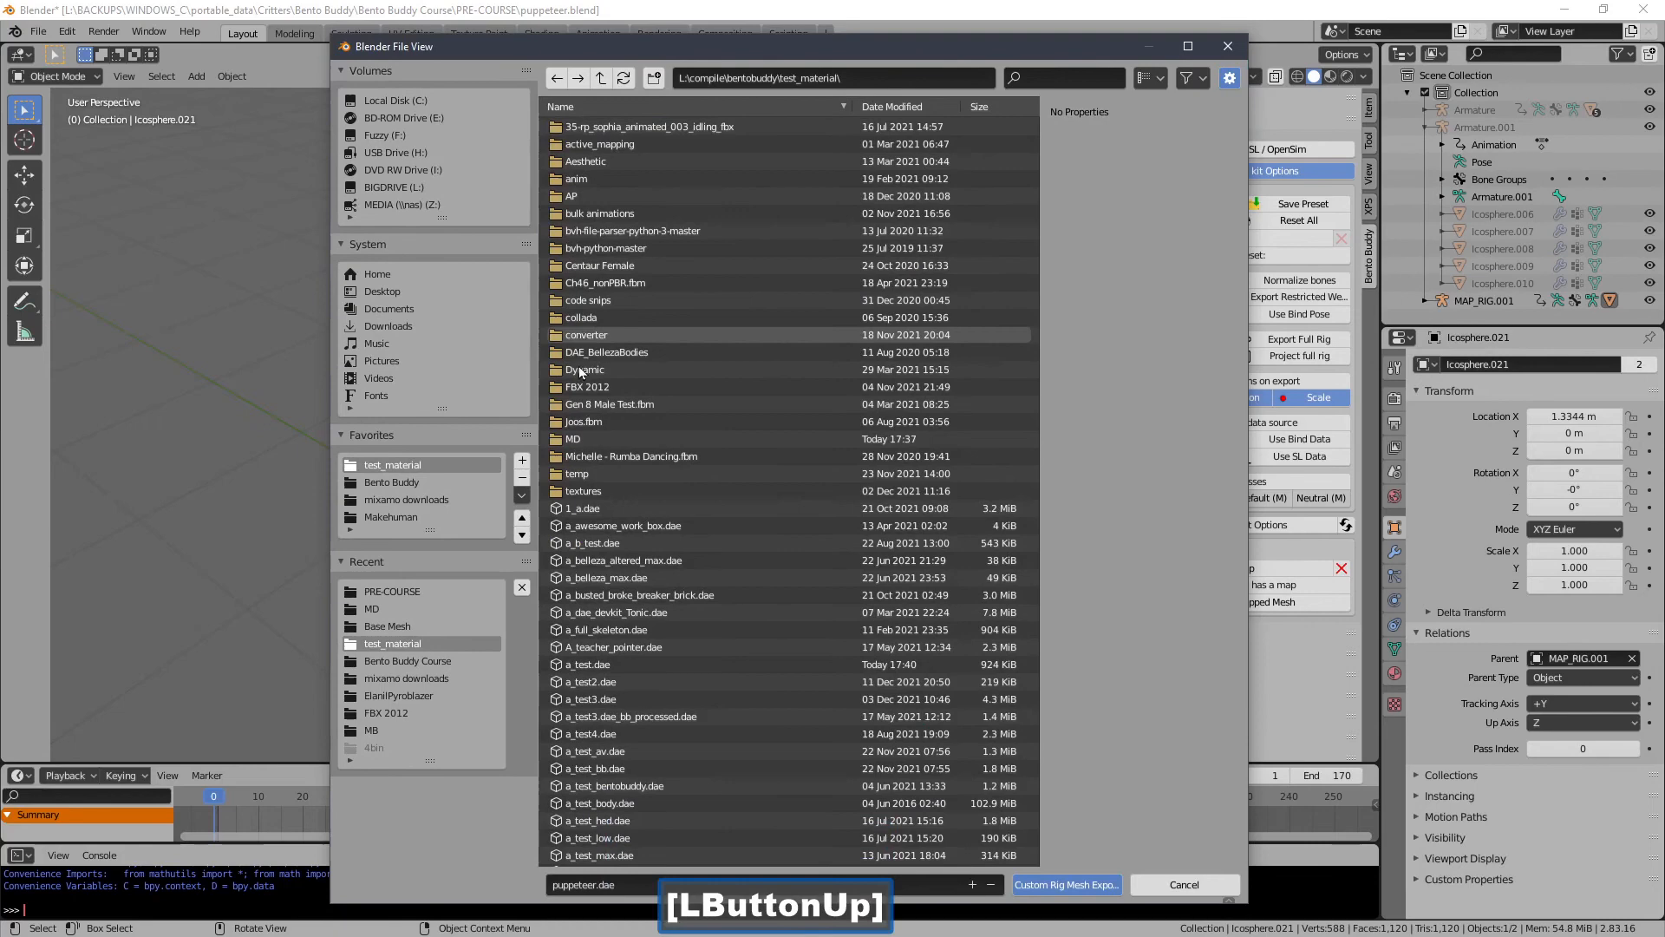
click(588, 664)
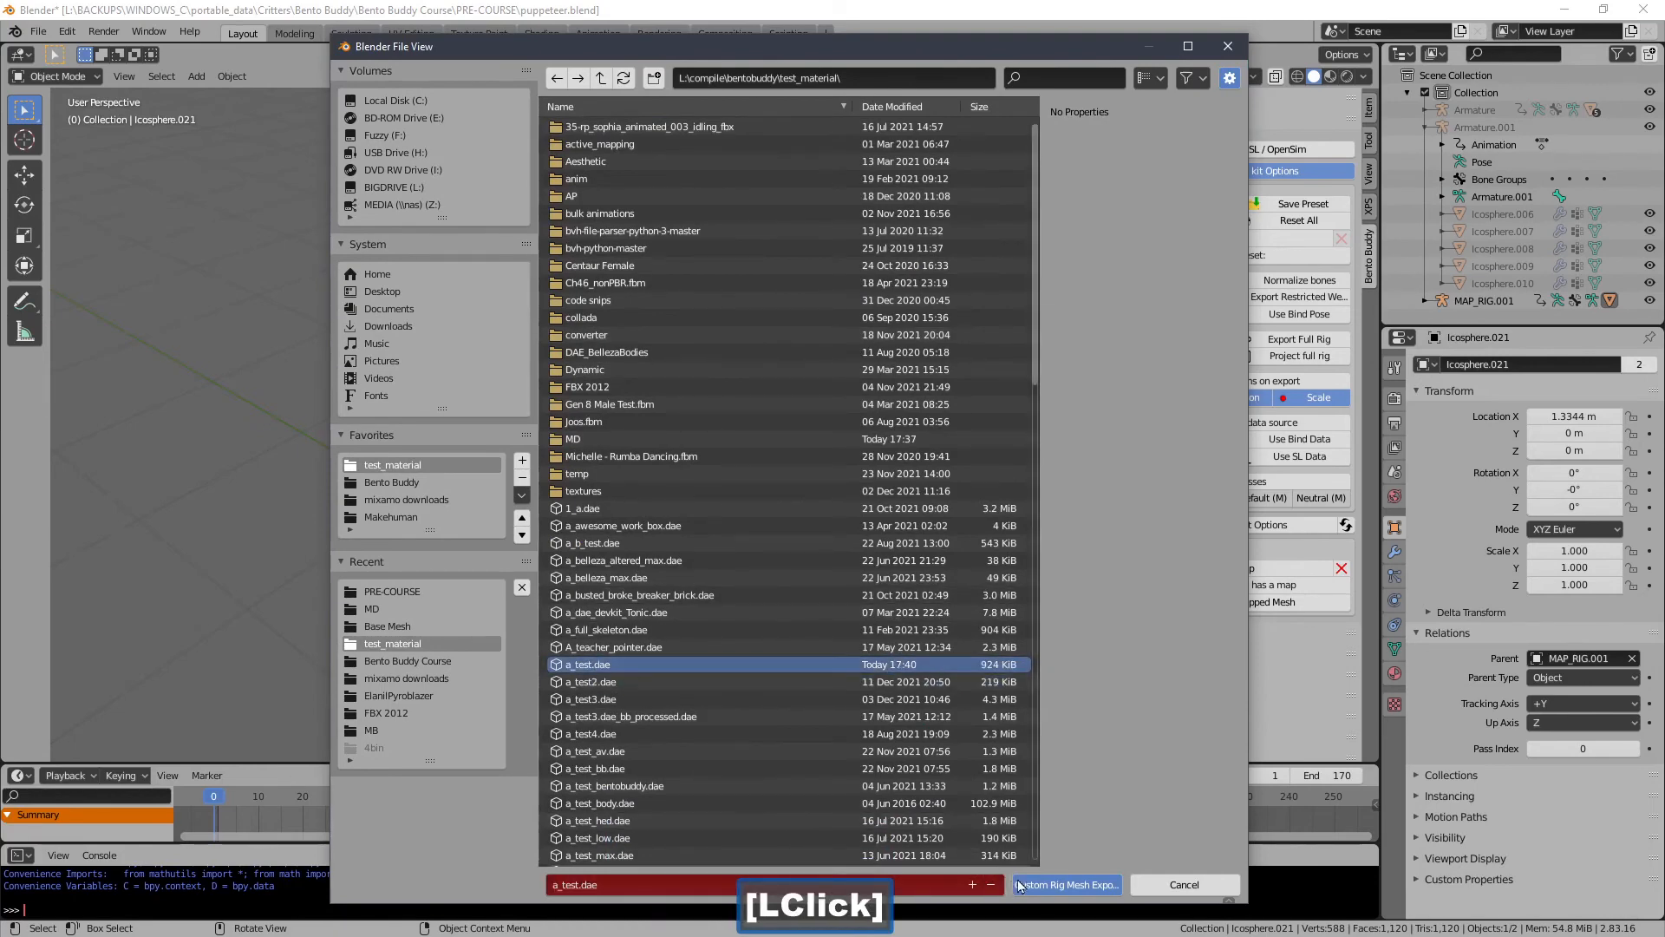
click(1020, 885)
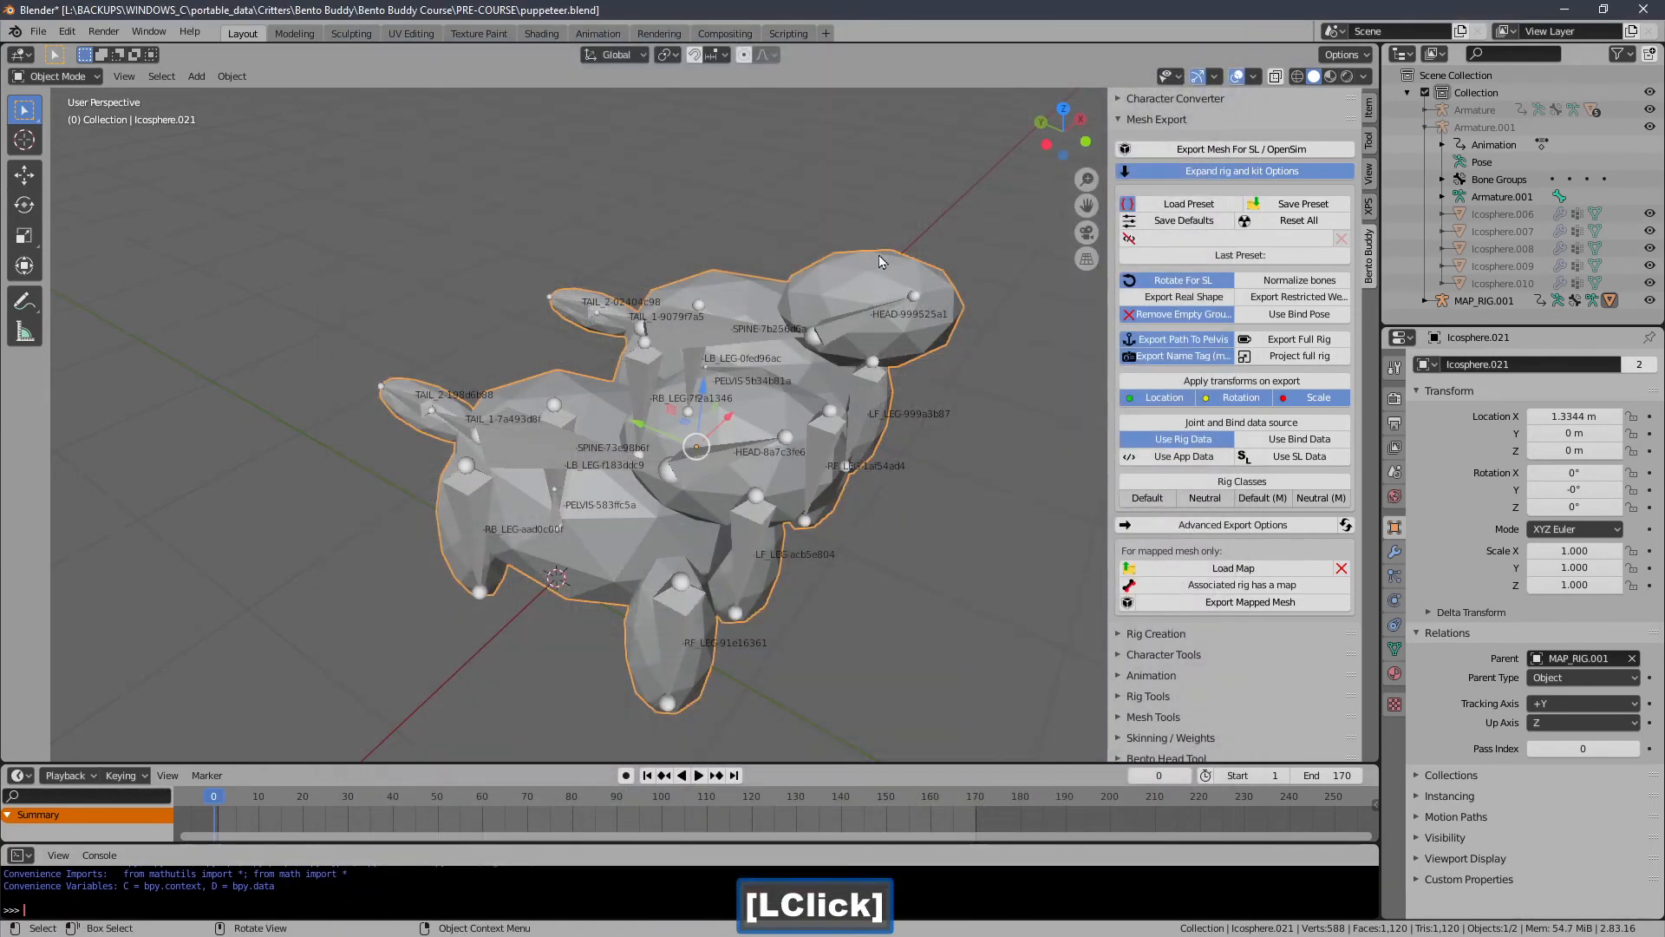
Select MAP_RIG.001 and run Retarget Motion's Action to transfer its motion onto a new Bento Buddy actor.
click(546, 309)
shift+middle_drag(544, 308, 470, 283)
click(1157, 120)
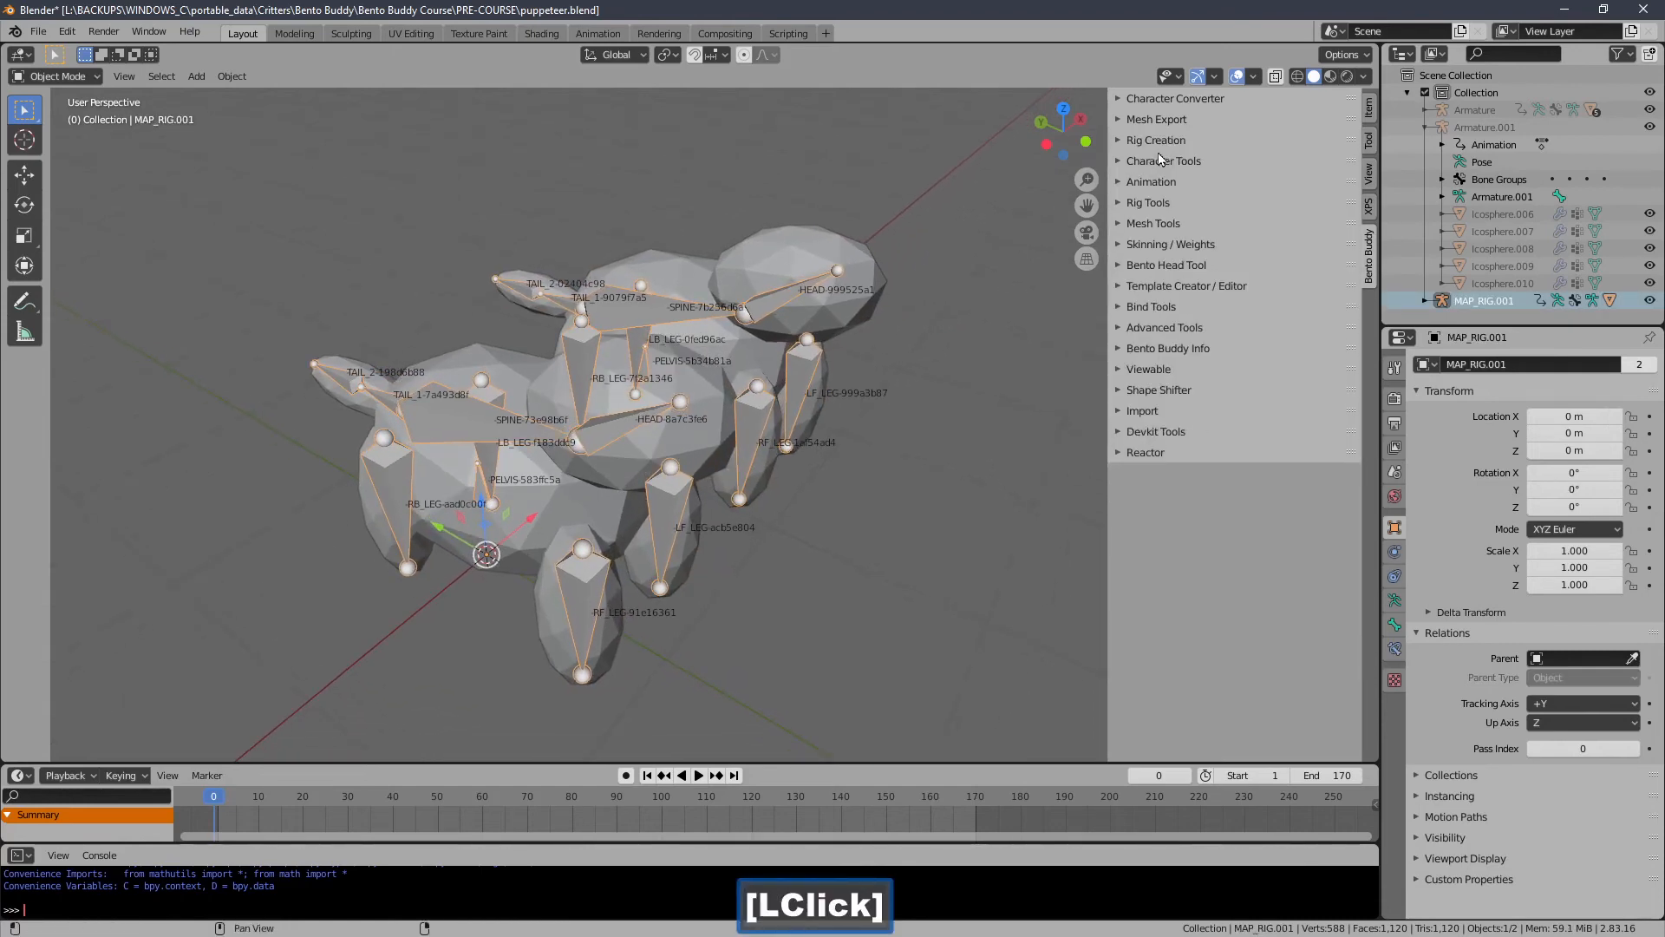
click(1156, 164)
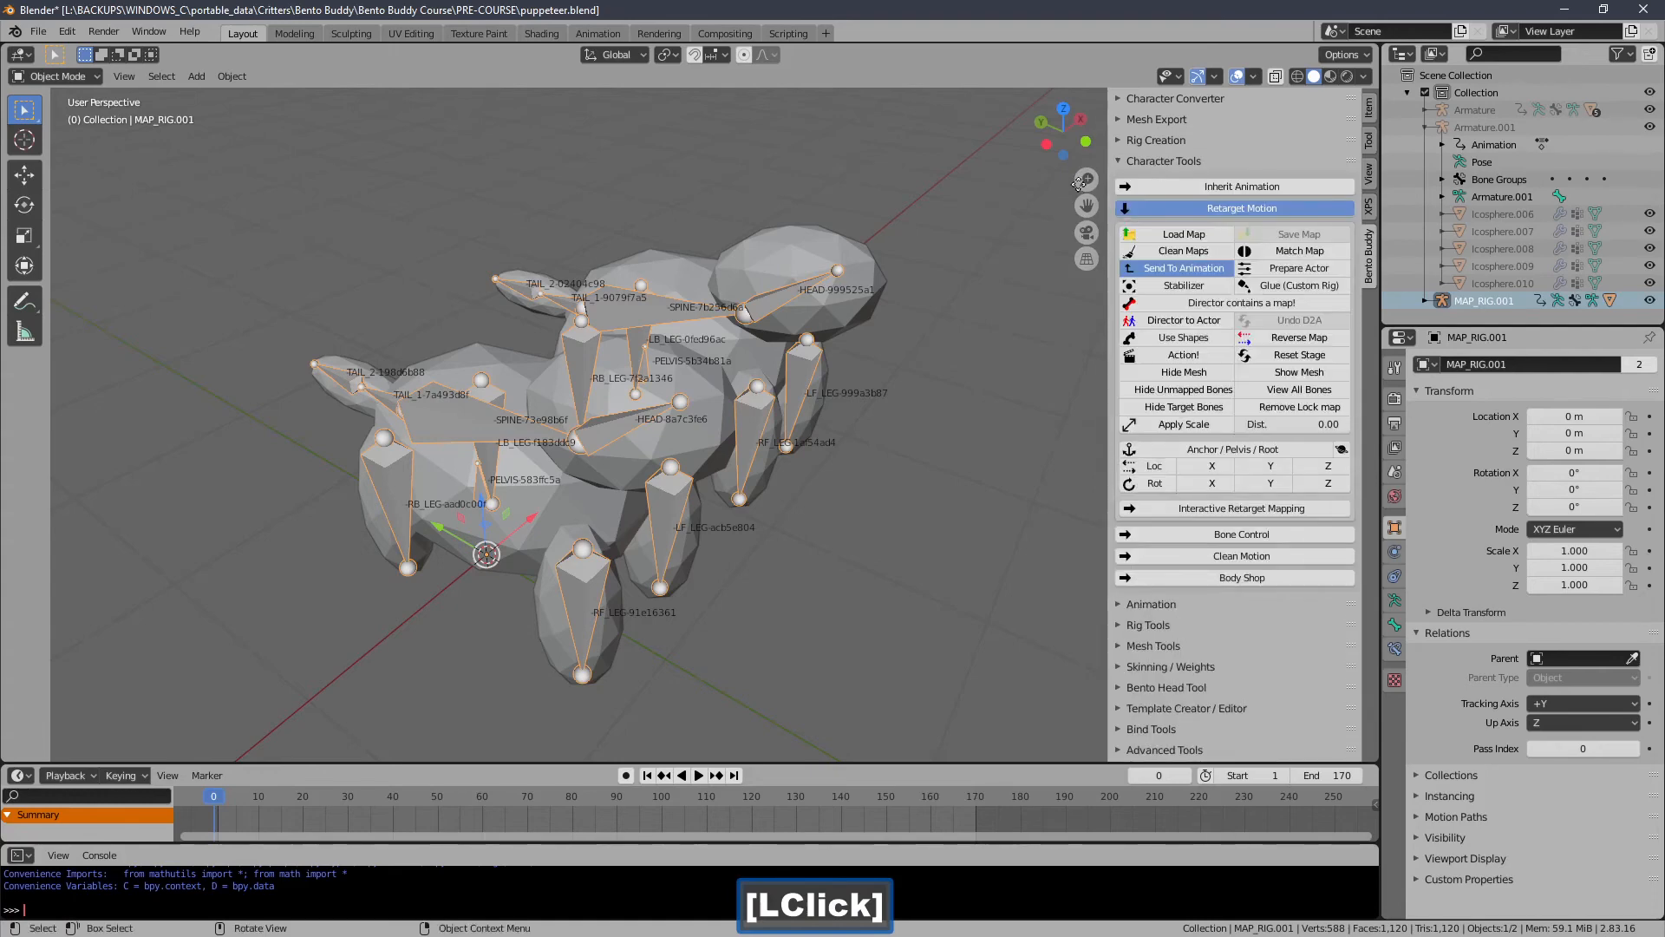
click(1154, 211)
click(1155, 211)
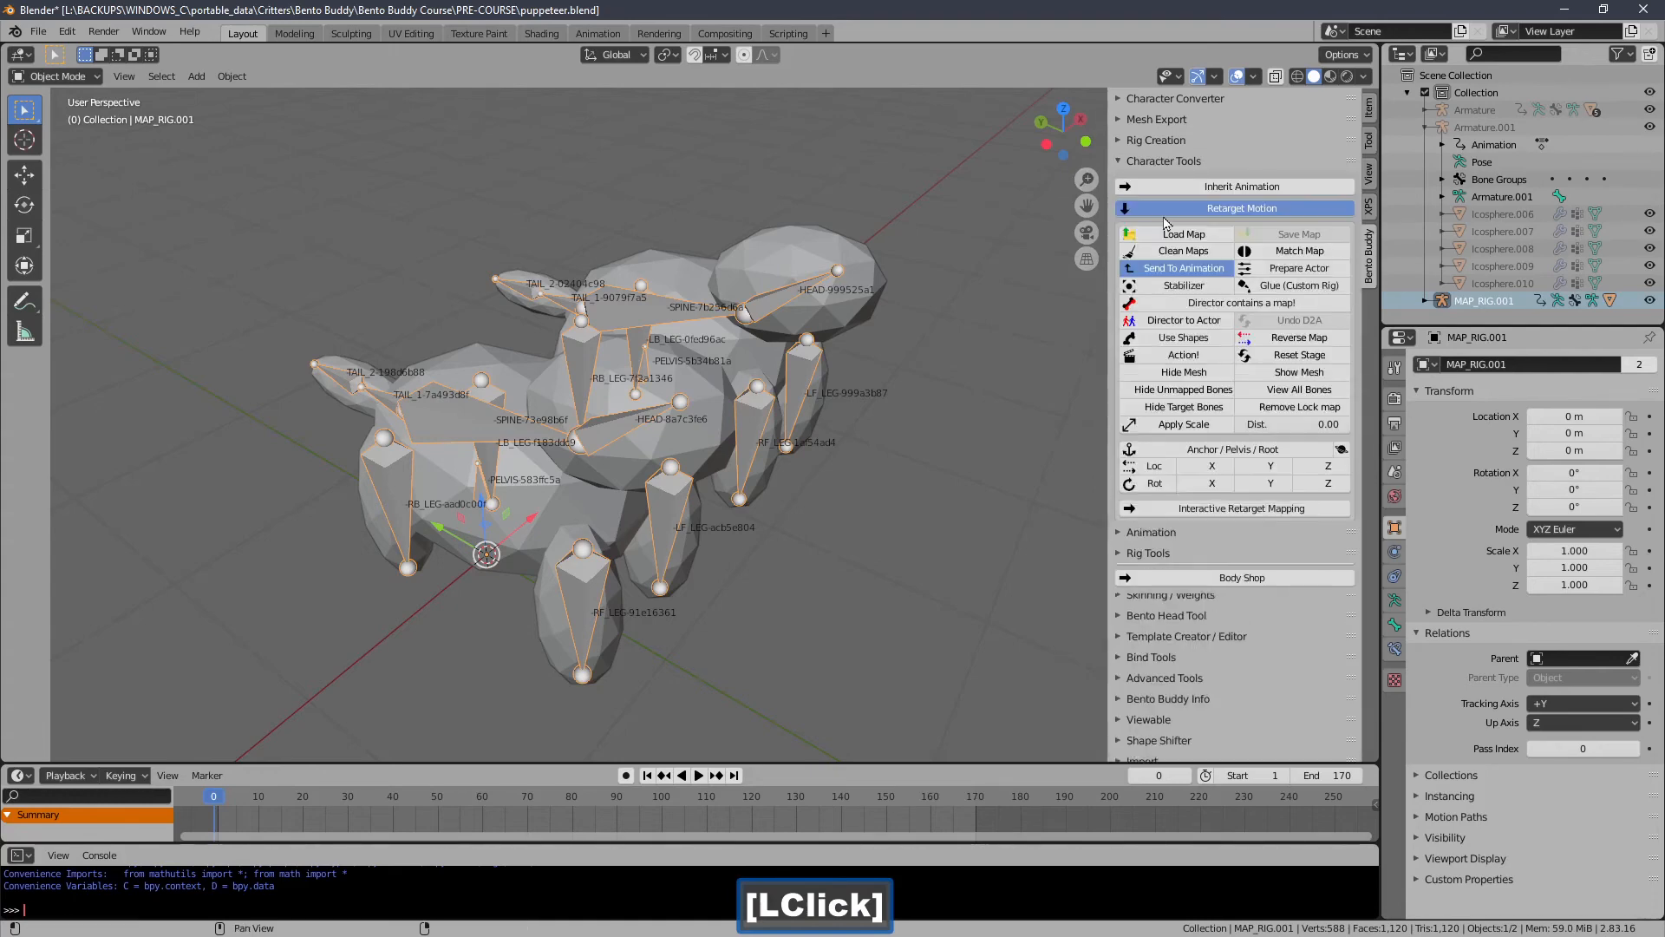
middle_drag(538, 364, 428, 302)
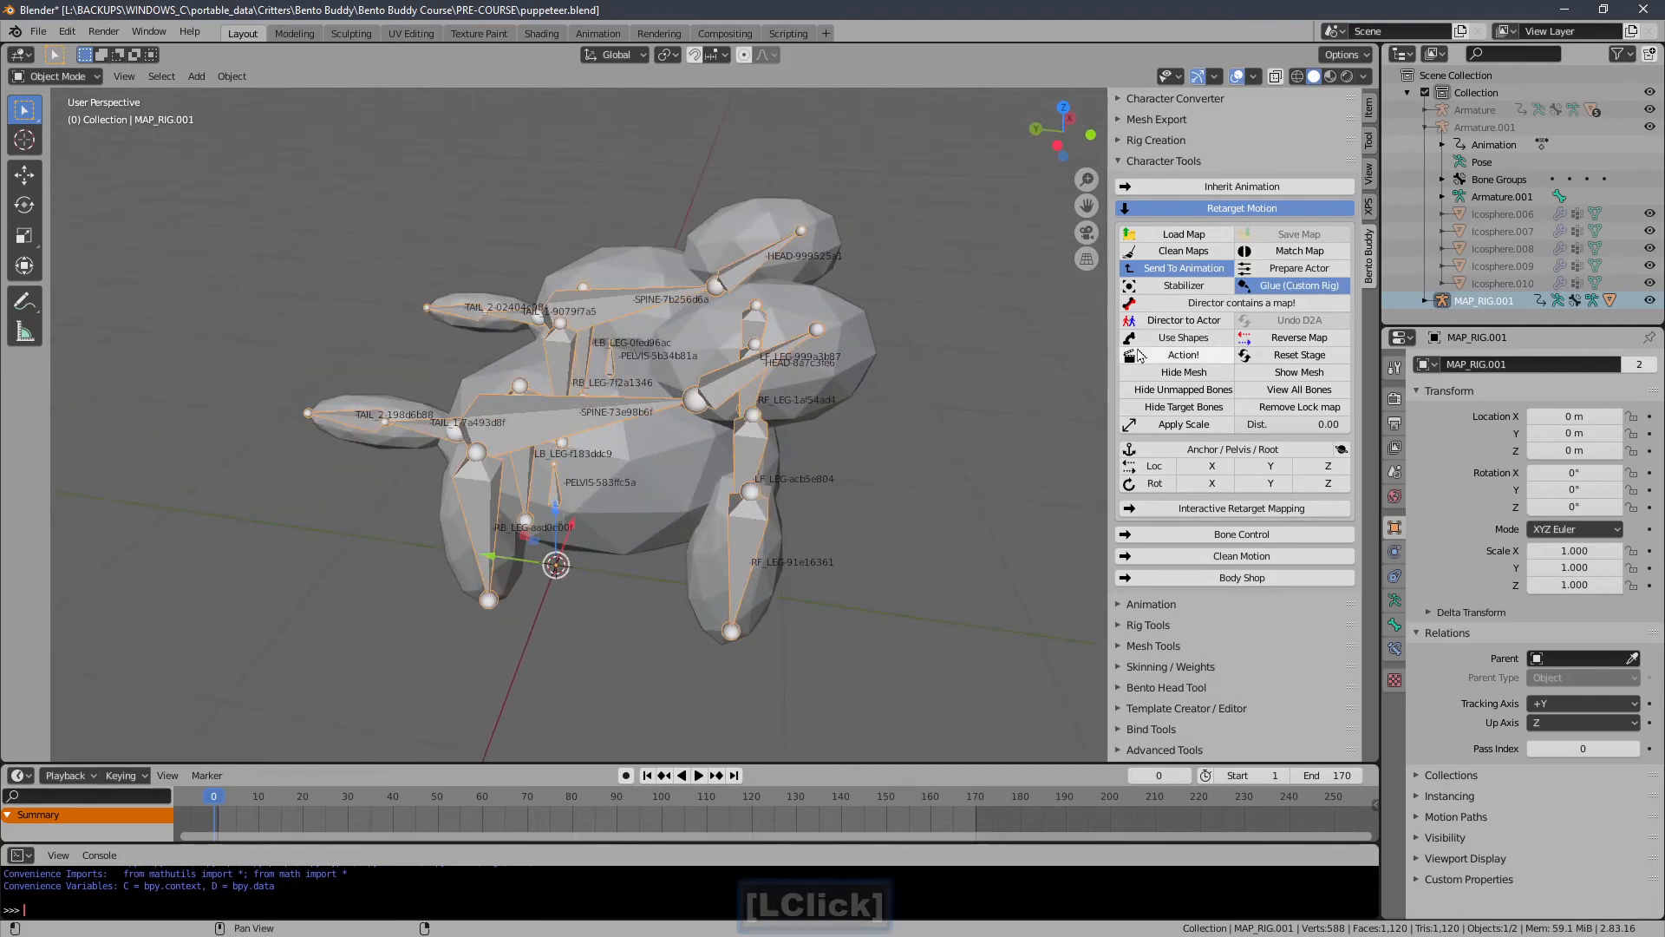
click(1183, 354)
Export the actor's animation, overwriting bb_animation.anim in the test_material folder.
click(1136, 161)
click(1152, 181)
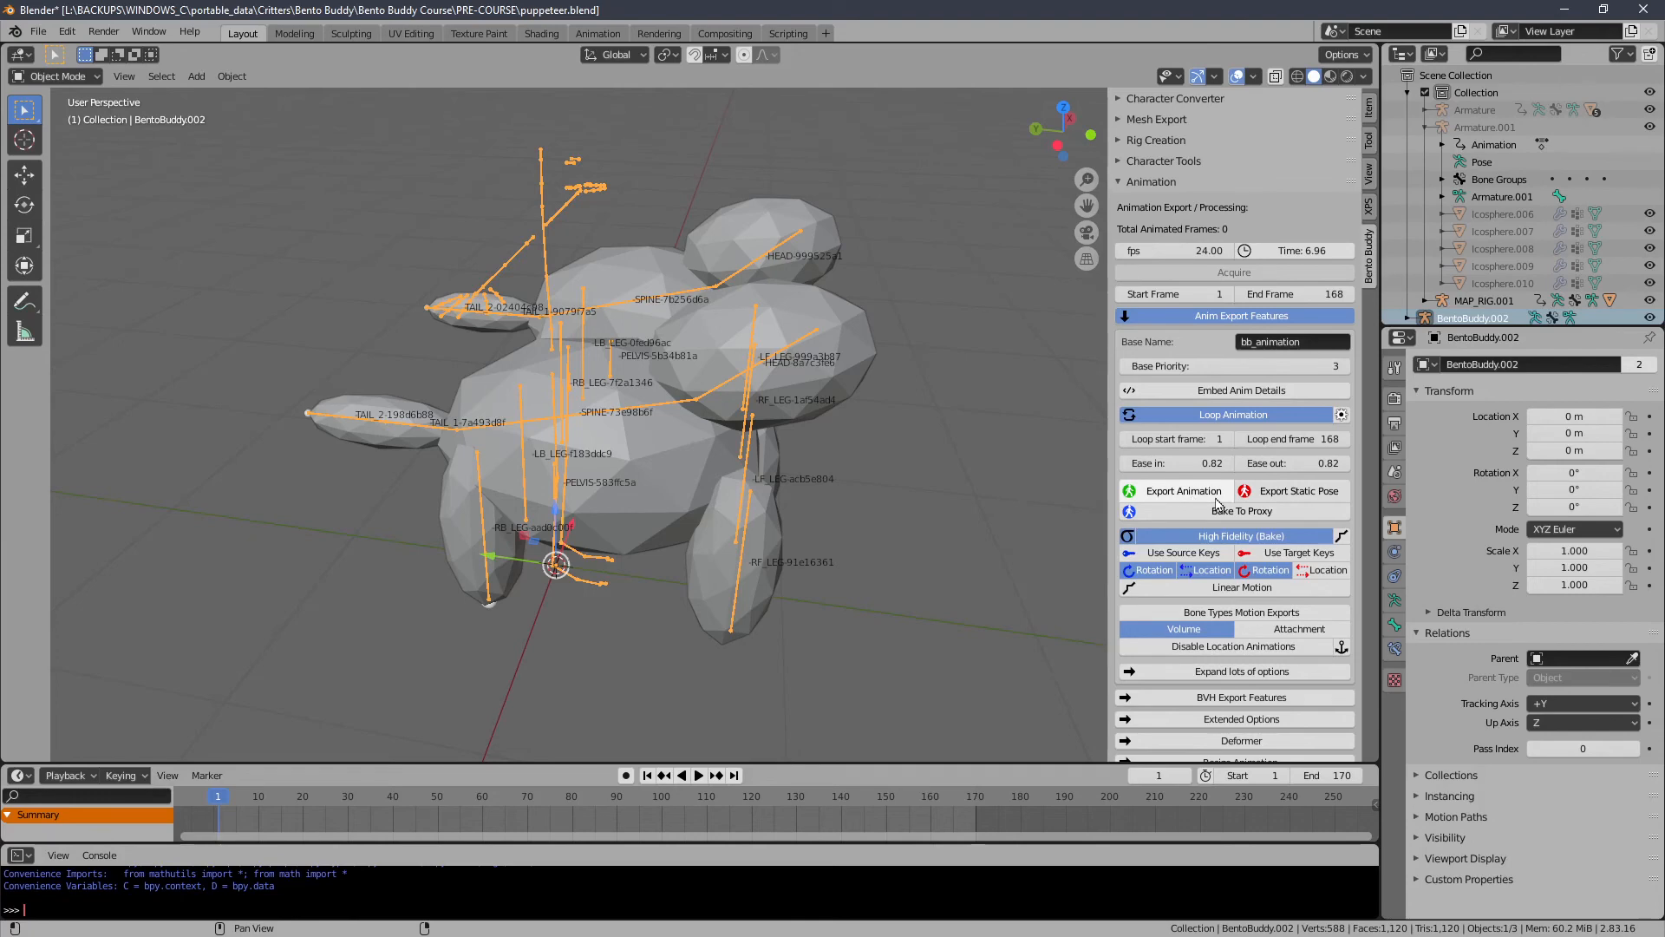
click(1170, 491)
click(465, 432)
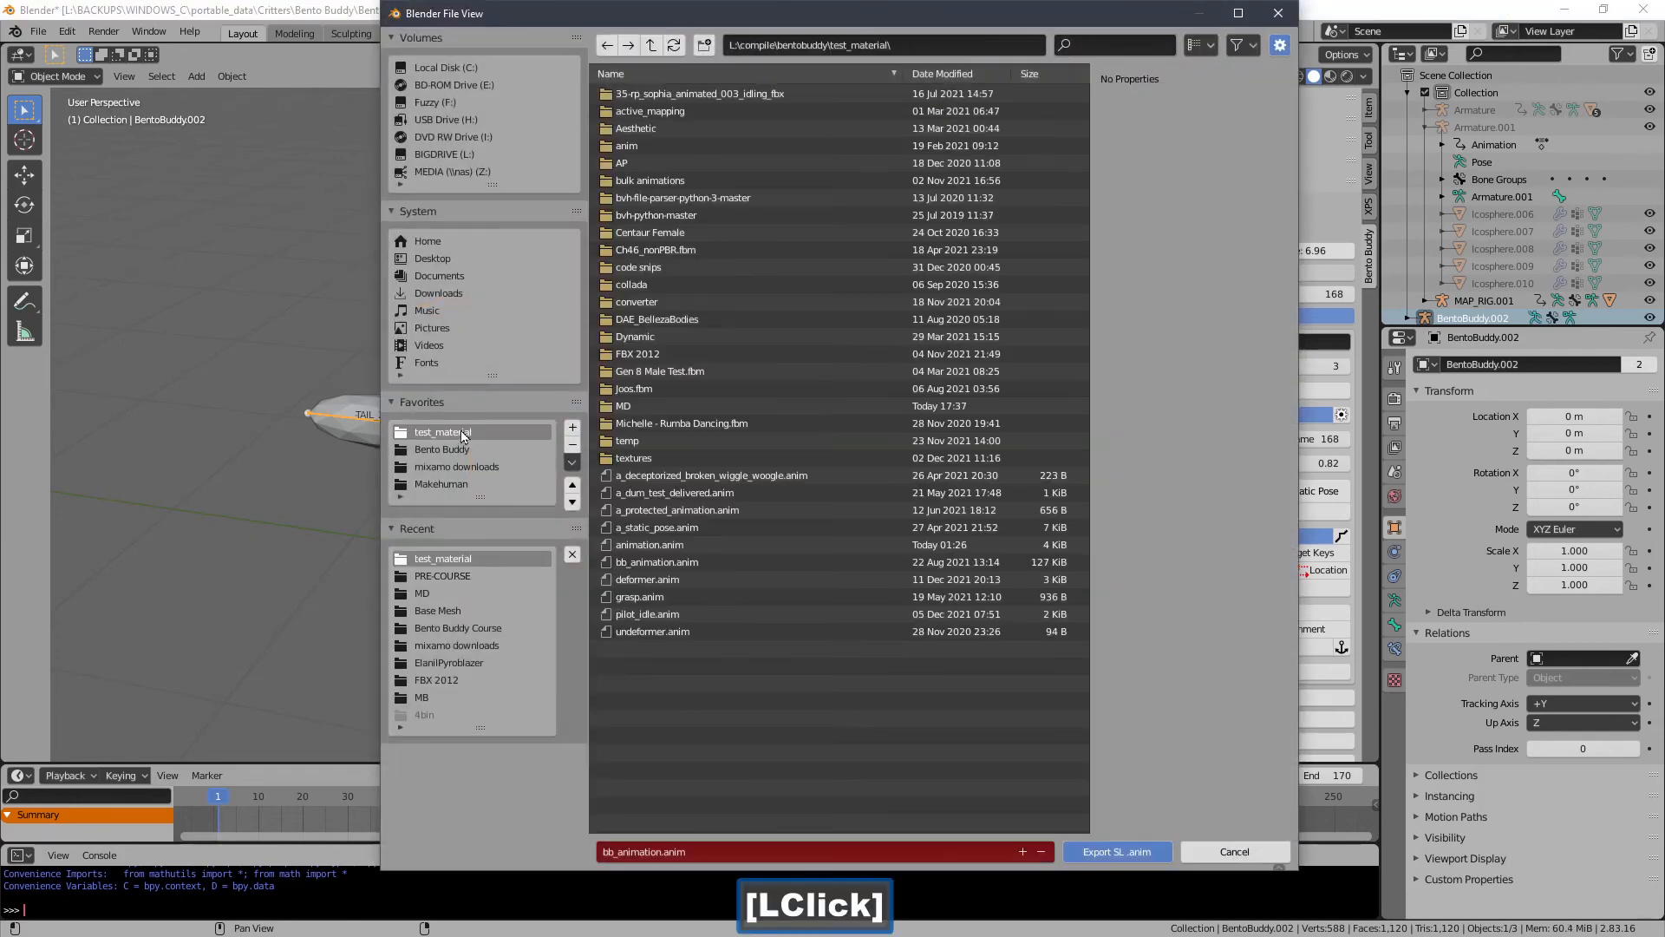
double_click(695, 538)
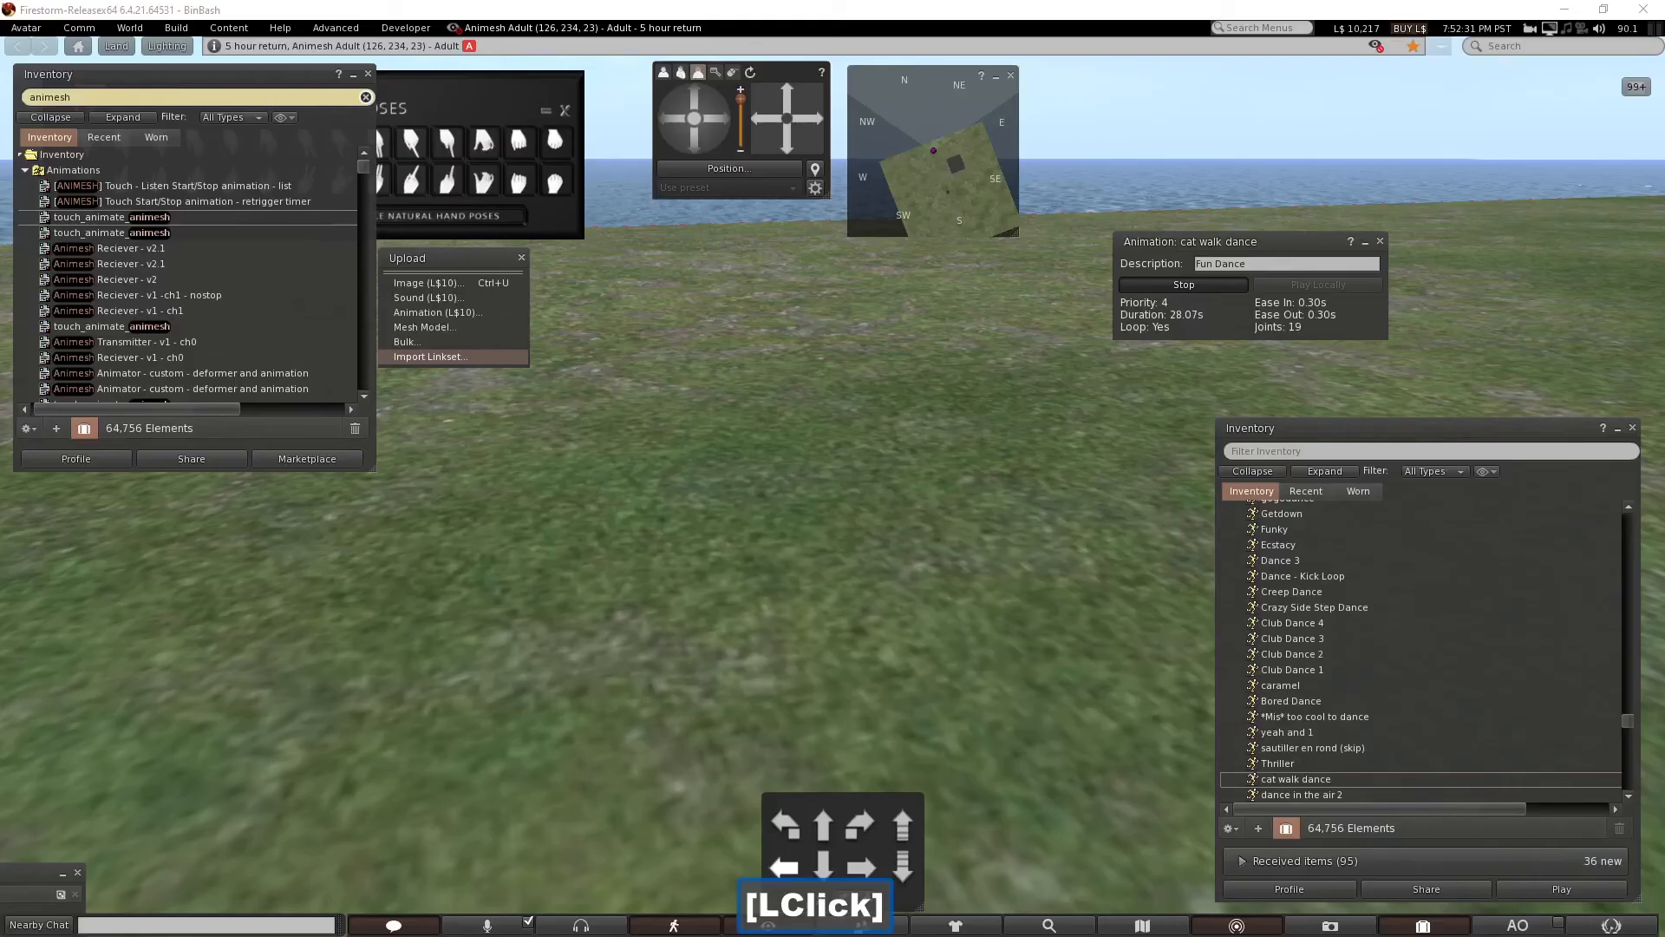
Switch to Firestorm and upload a_test.dae as a mesh model including skin weights and joint positions.
click(1303, 493)
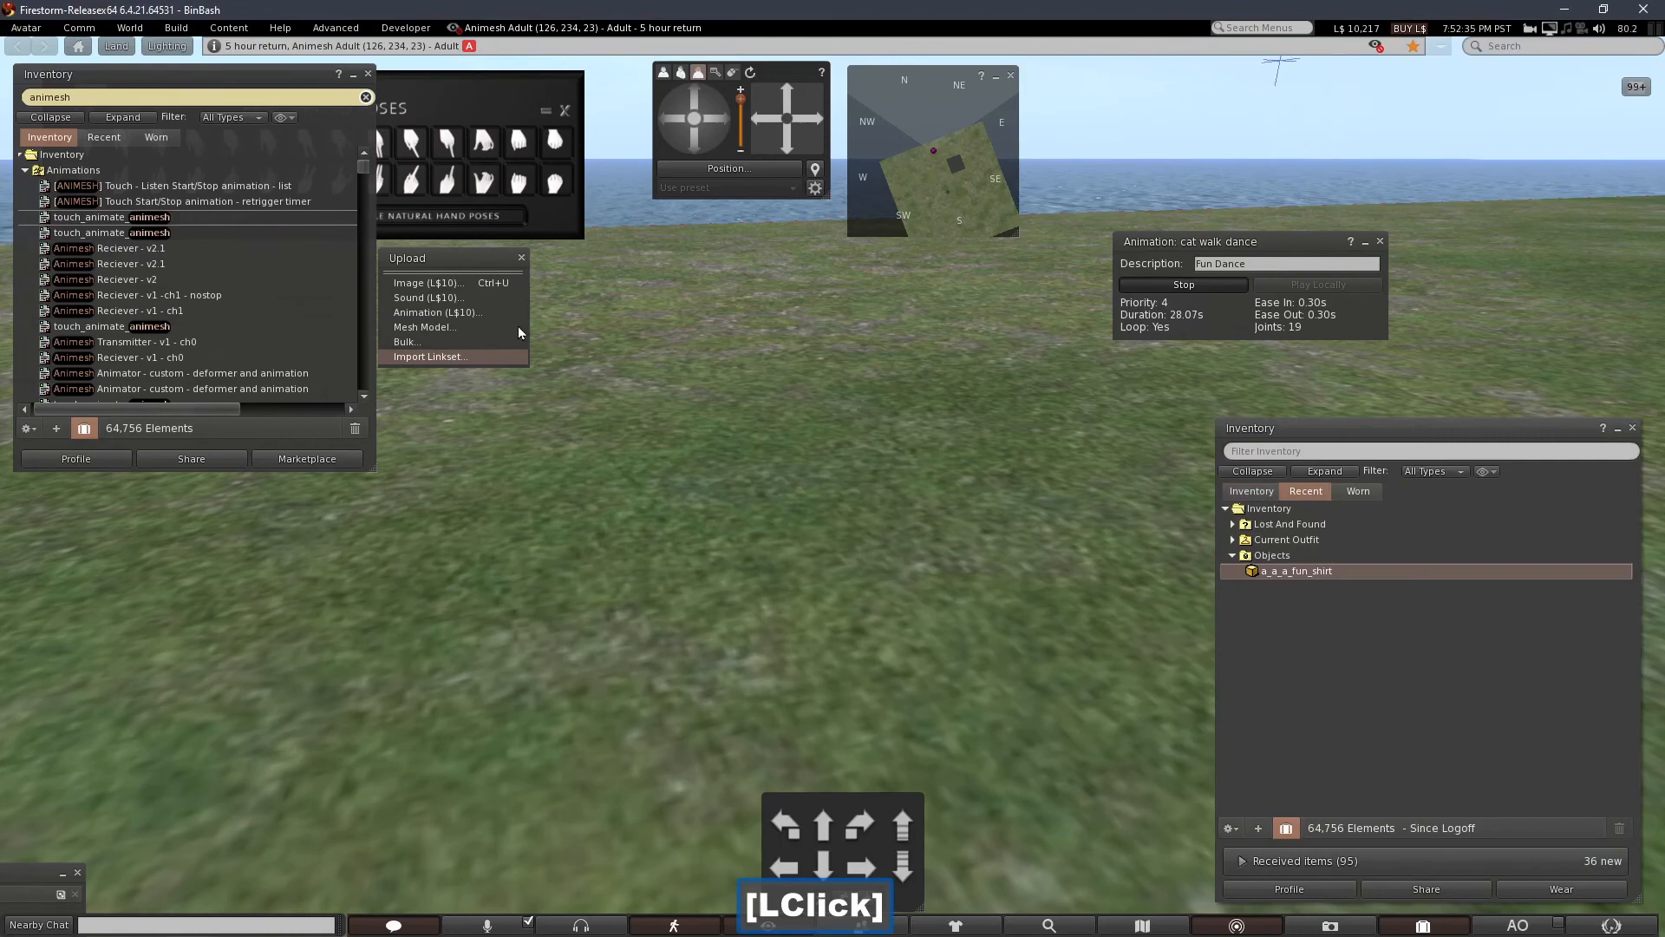
click(476, 327)
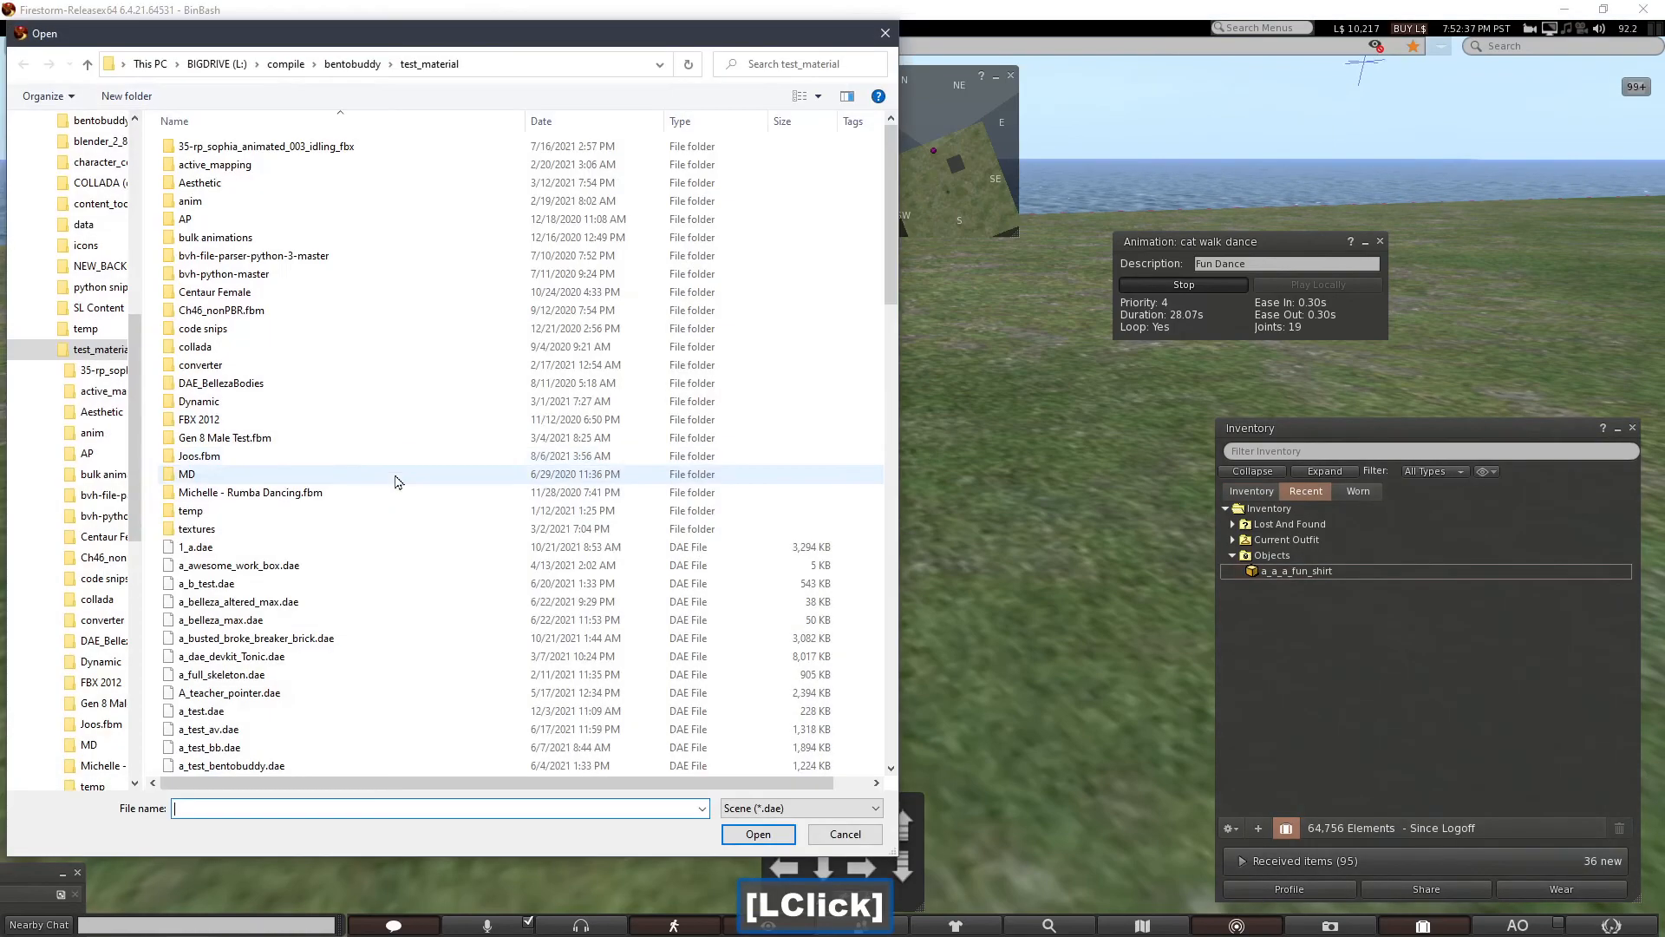
double_click(314, 712)
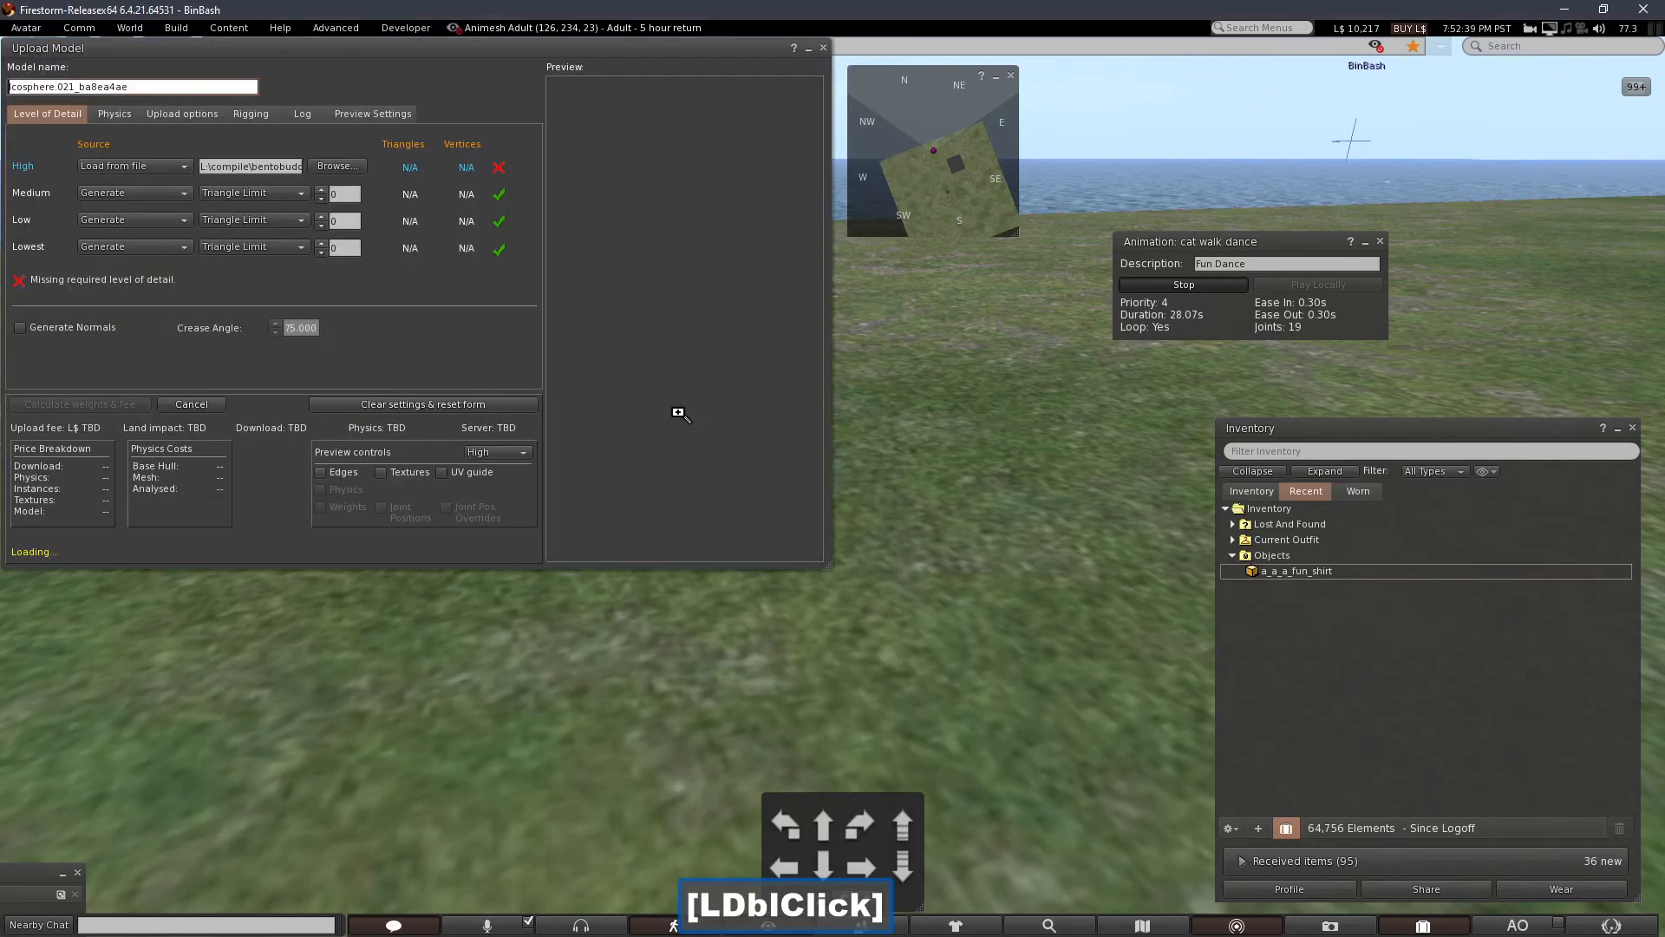
click(553, 376)
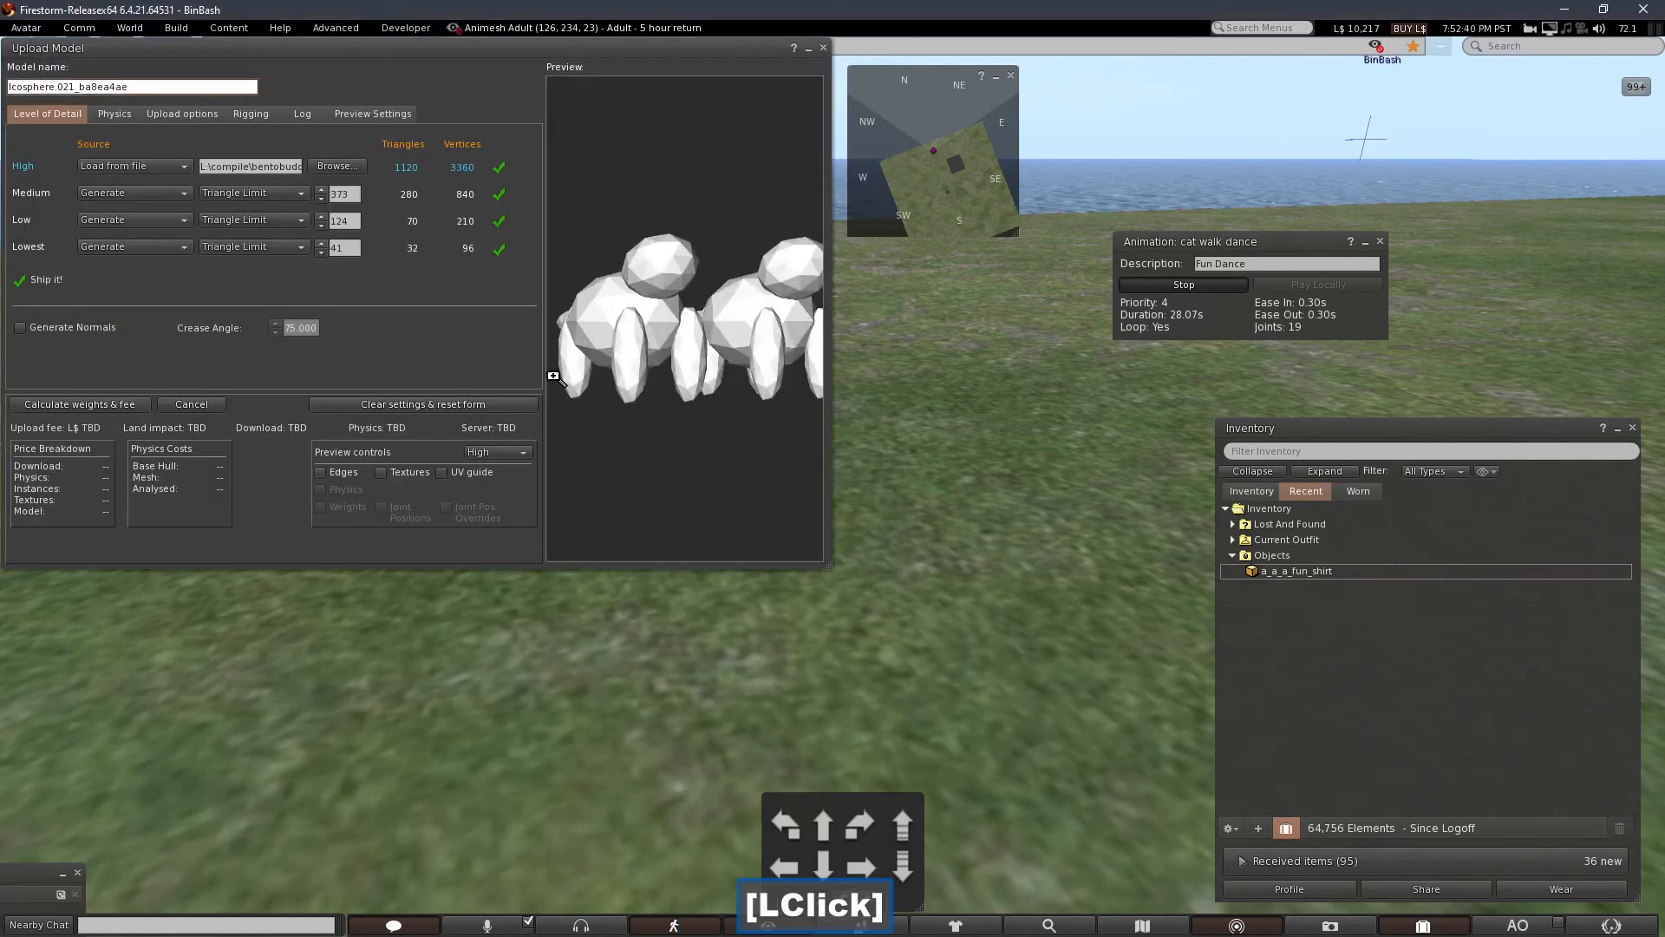
click(248, 115)
click(49, 138)
click(43, 155)
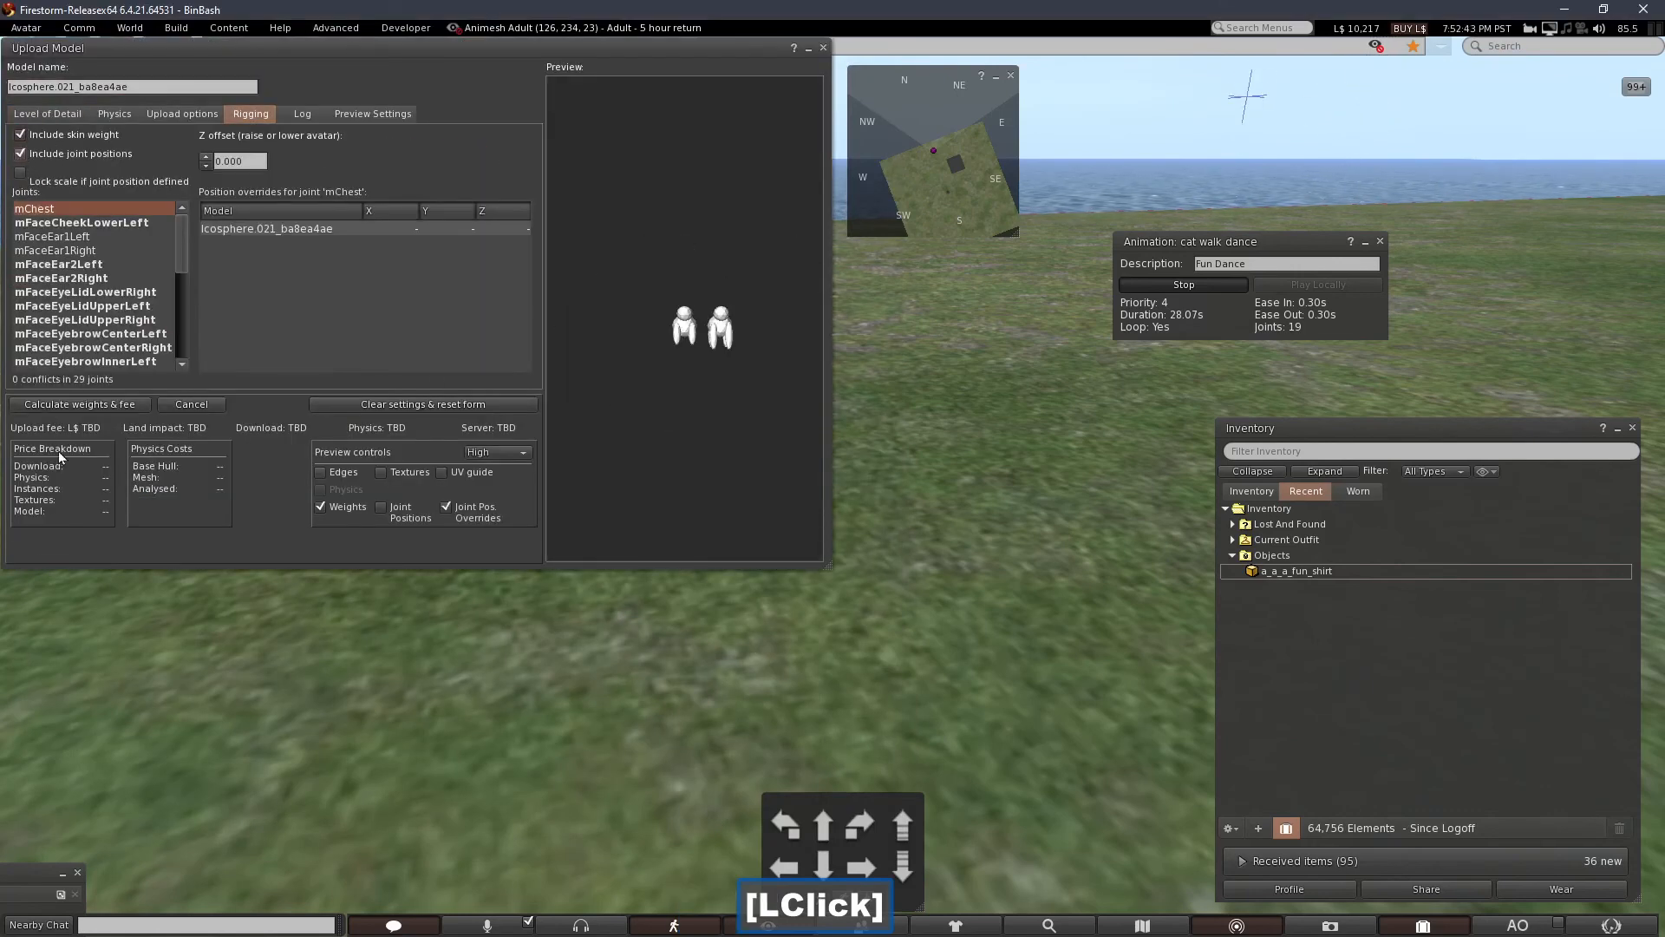
click(113, 404)
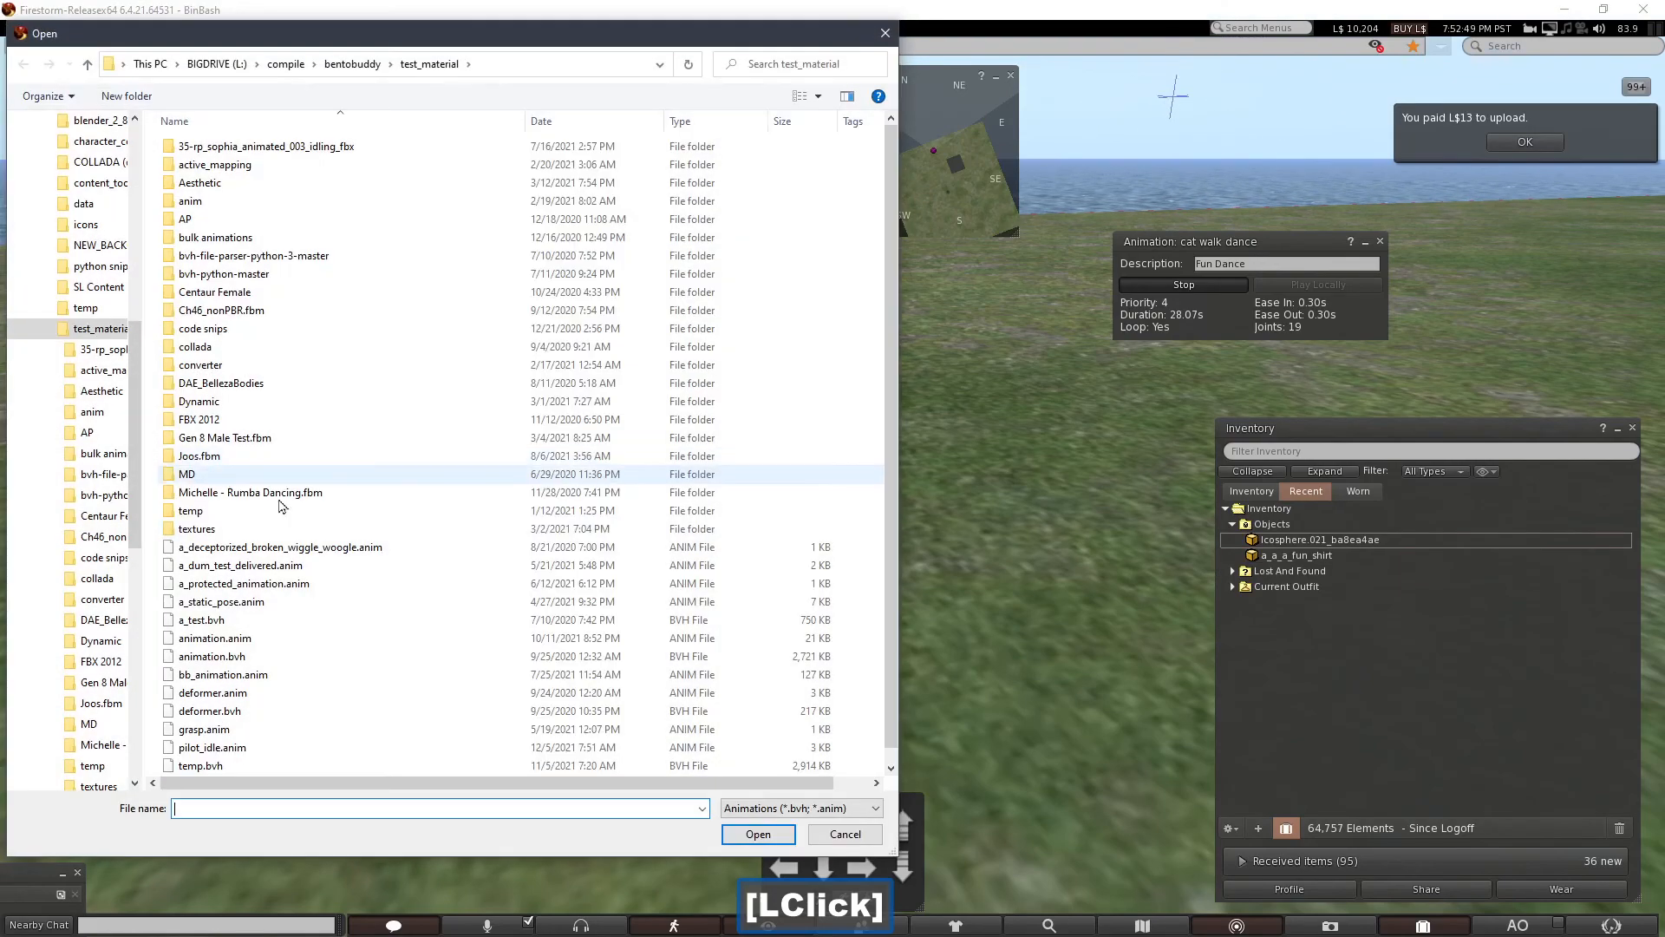
Upload bb_animation.anim as an animation.
click(259, 646)
double_click(259, 646)
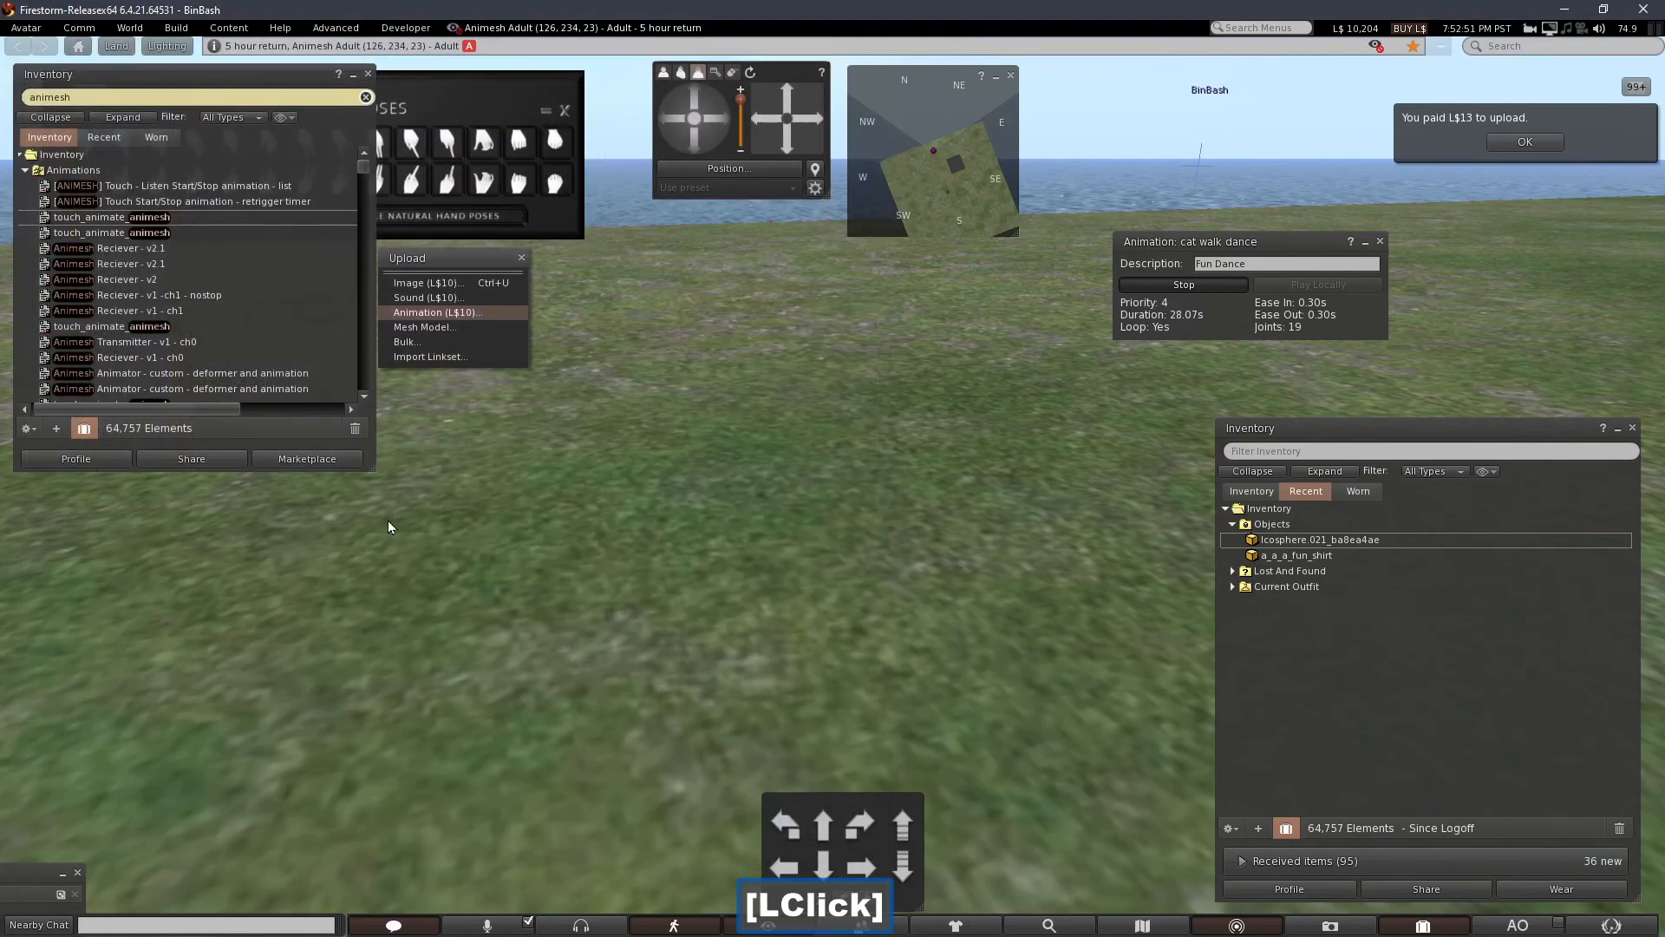
click(789, 509)
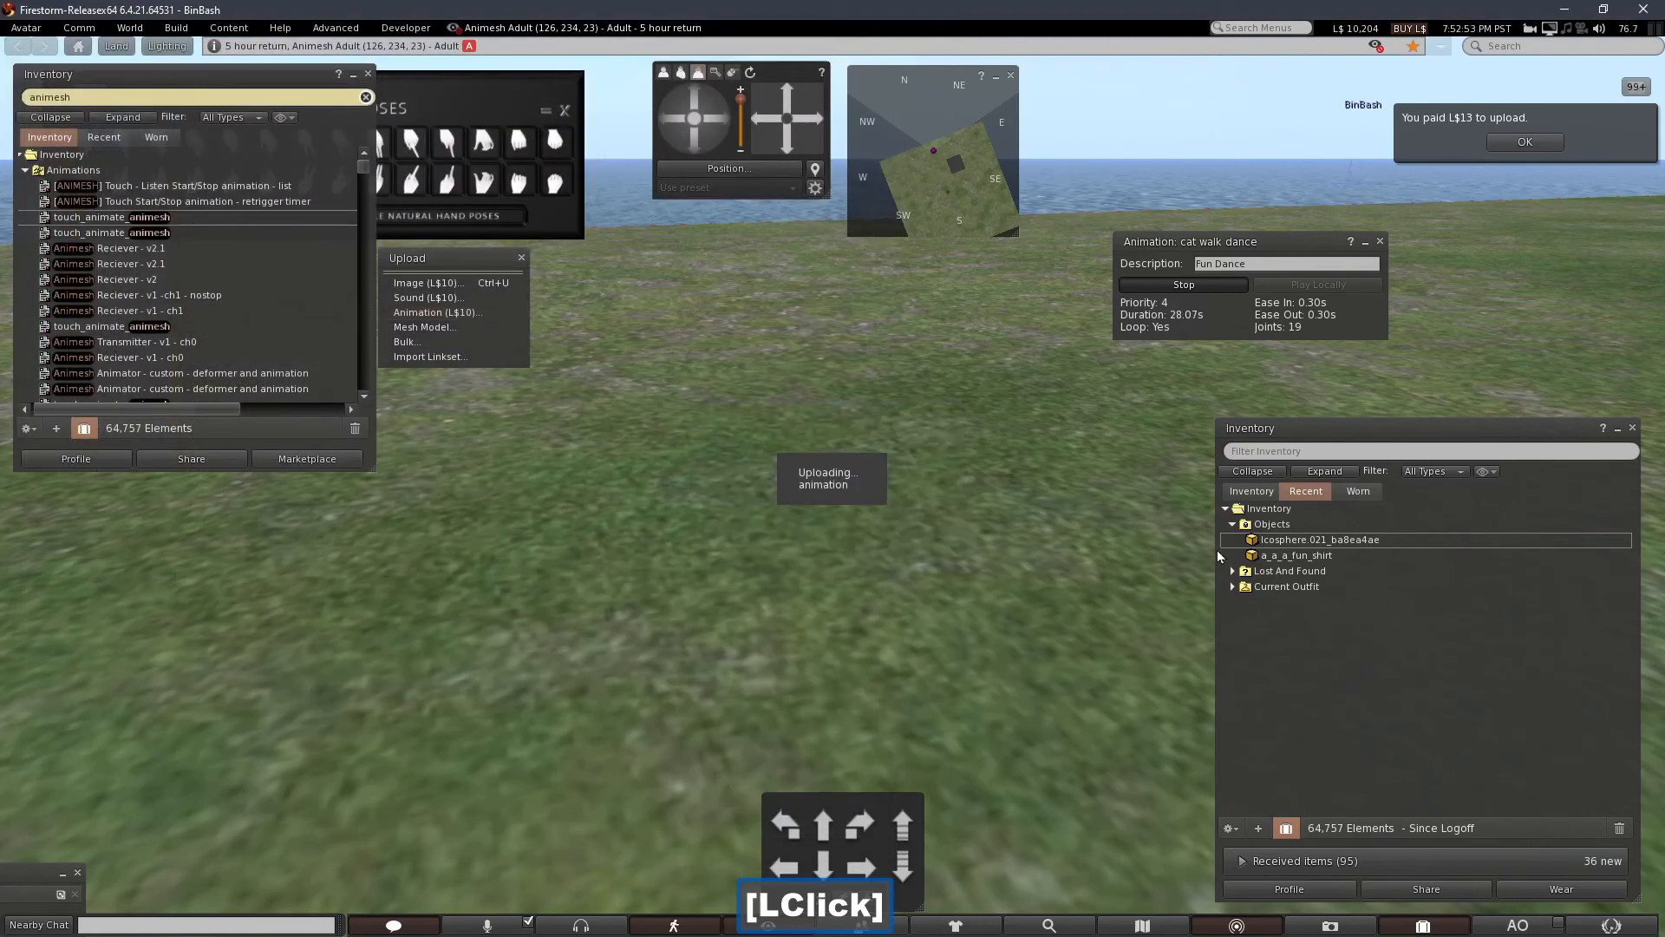
Rez the Icosphere.021_ba8ea4ae mesh object from the Objects folder into the world.
click(1271, 570)
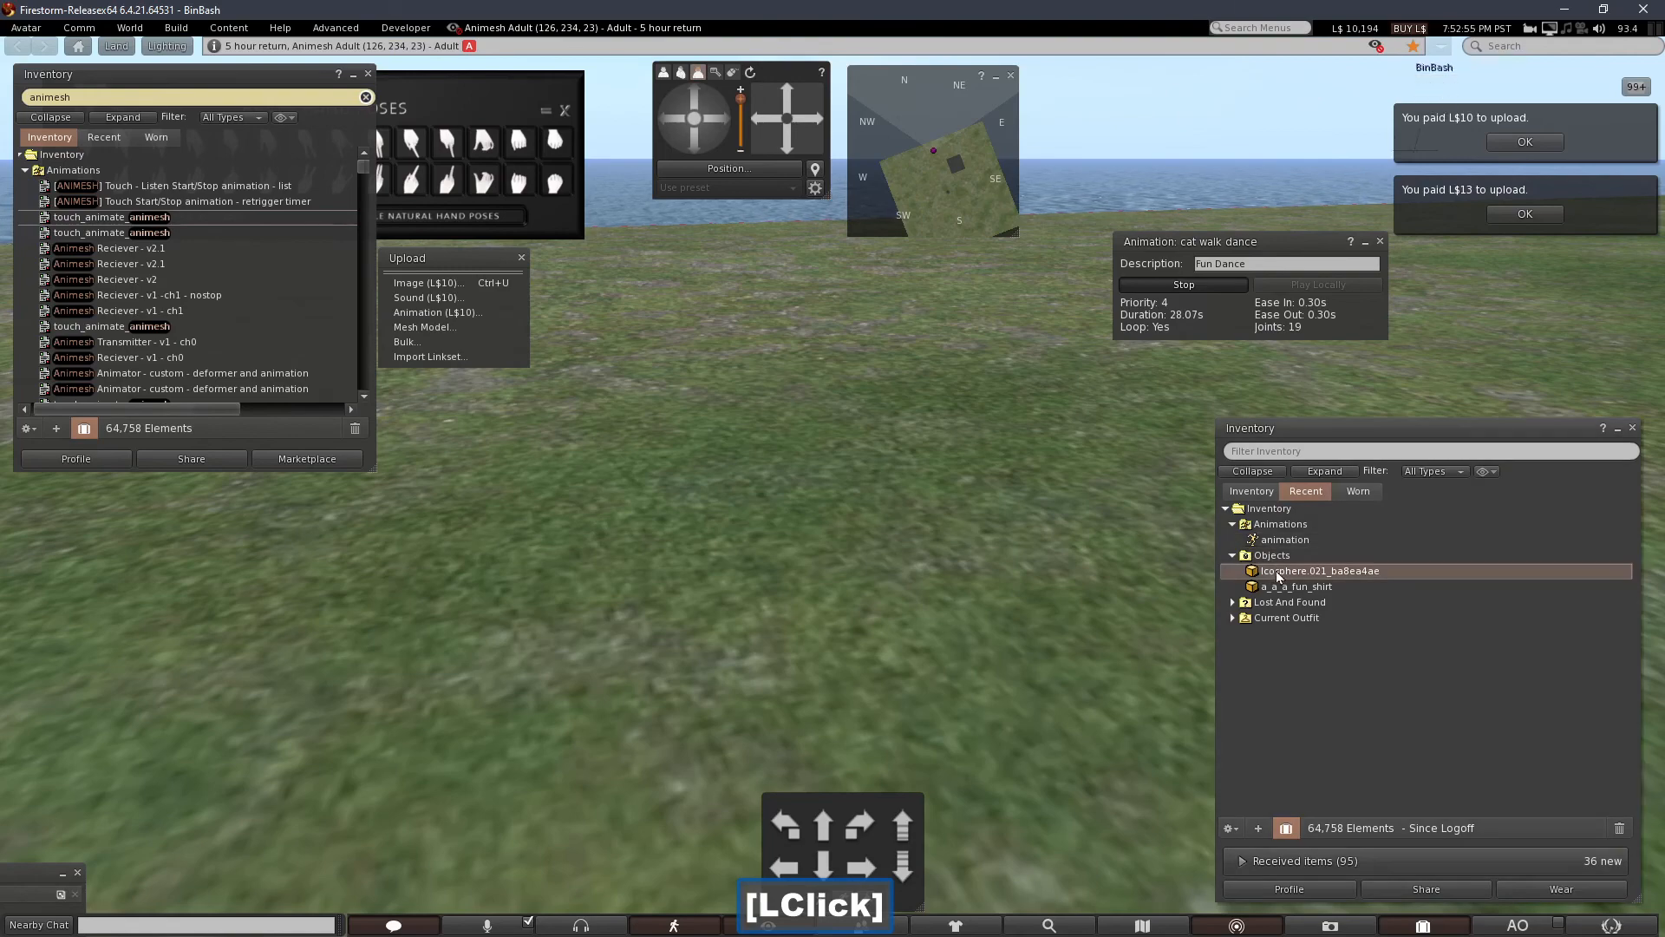
drag(826, 601, 692, 583)
Create a cube prim beside the mesh creature and select both the cube and the creature.
right_click(618, 562)
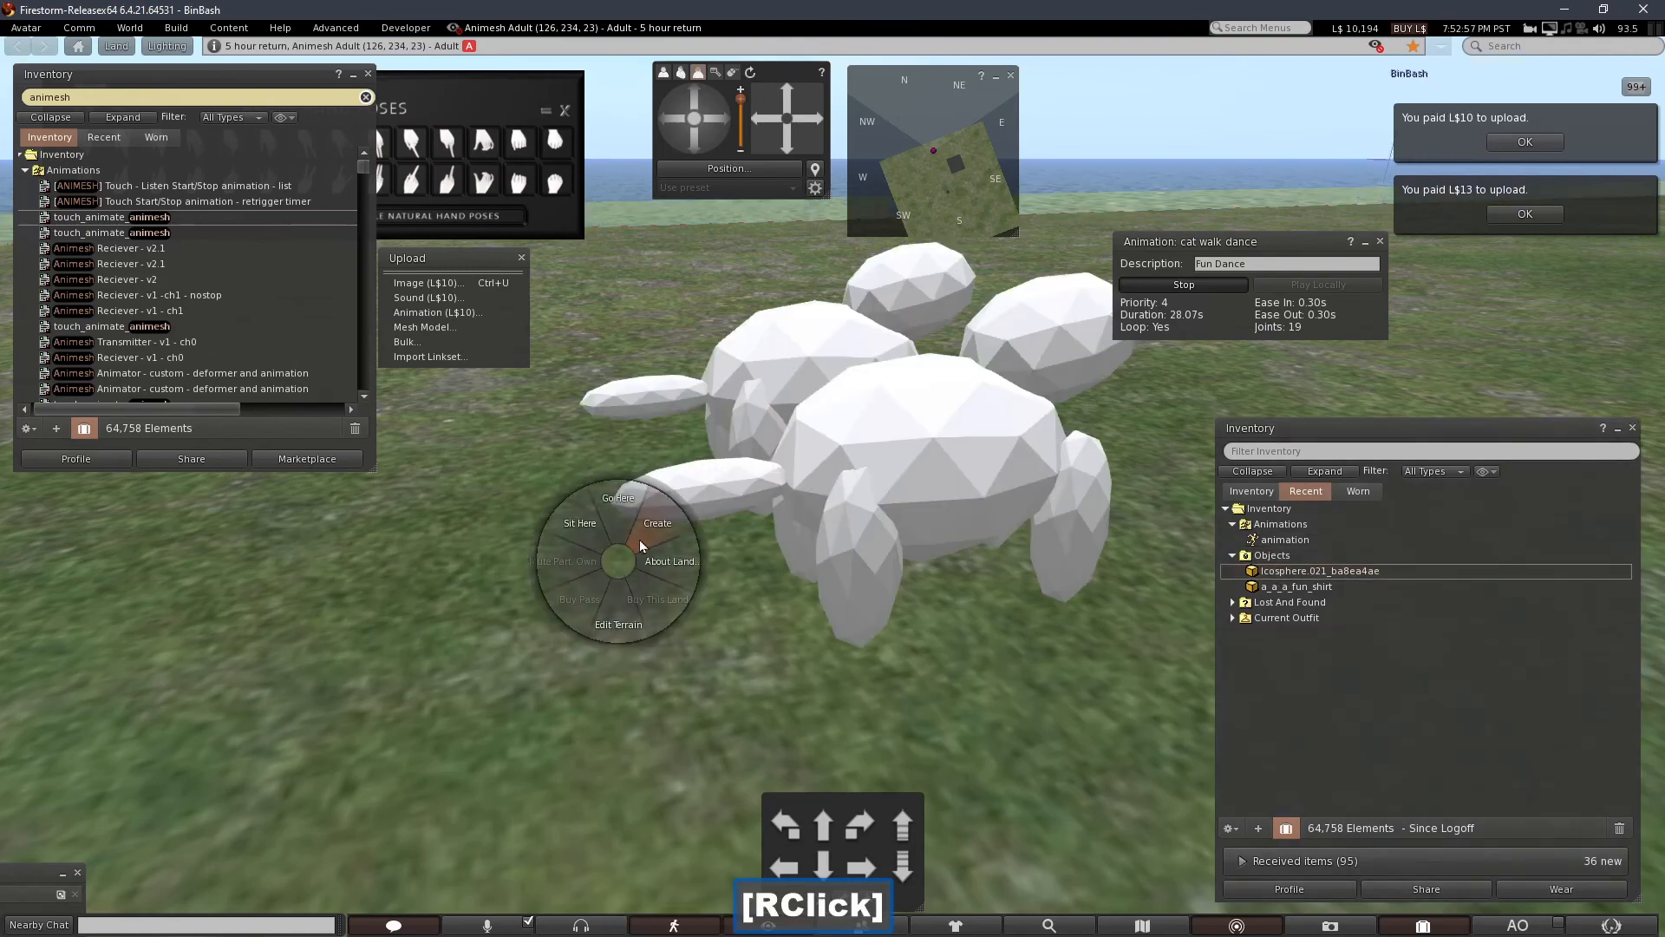
click(648, 532)
click(548, 550)
shift+click(831, 446)
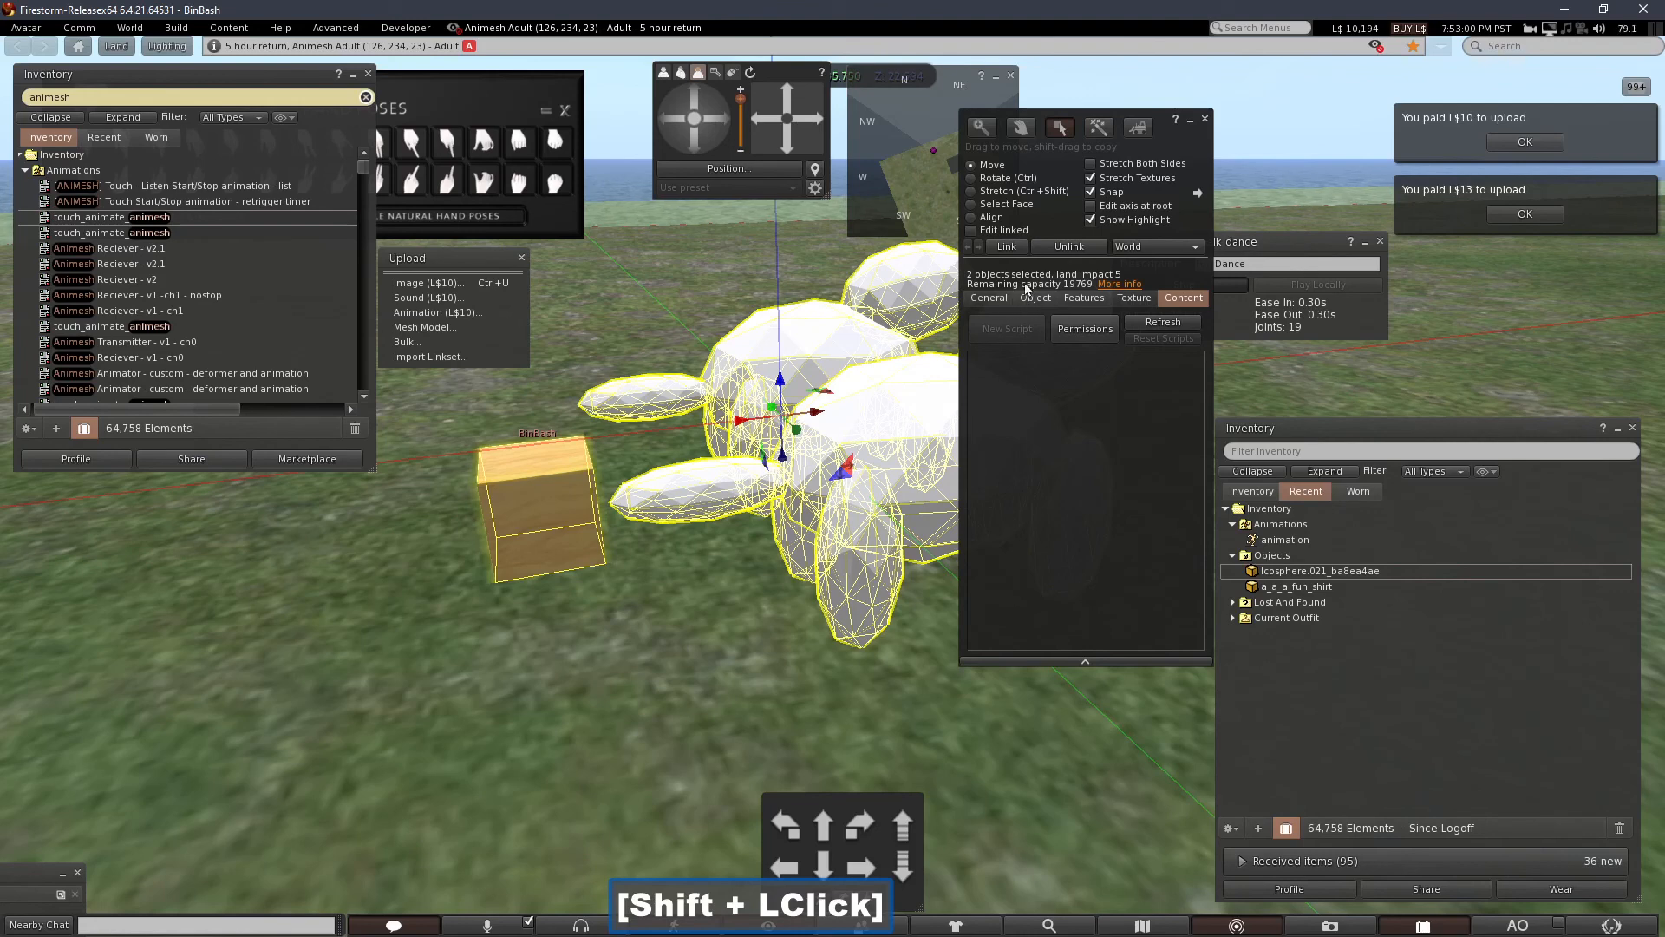
Link the cube and creature together, enable Animated Mesh on the linkset, and open its contents.
click(1006, 246)
click(1084, 298)
click(976, 330)
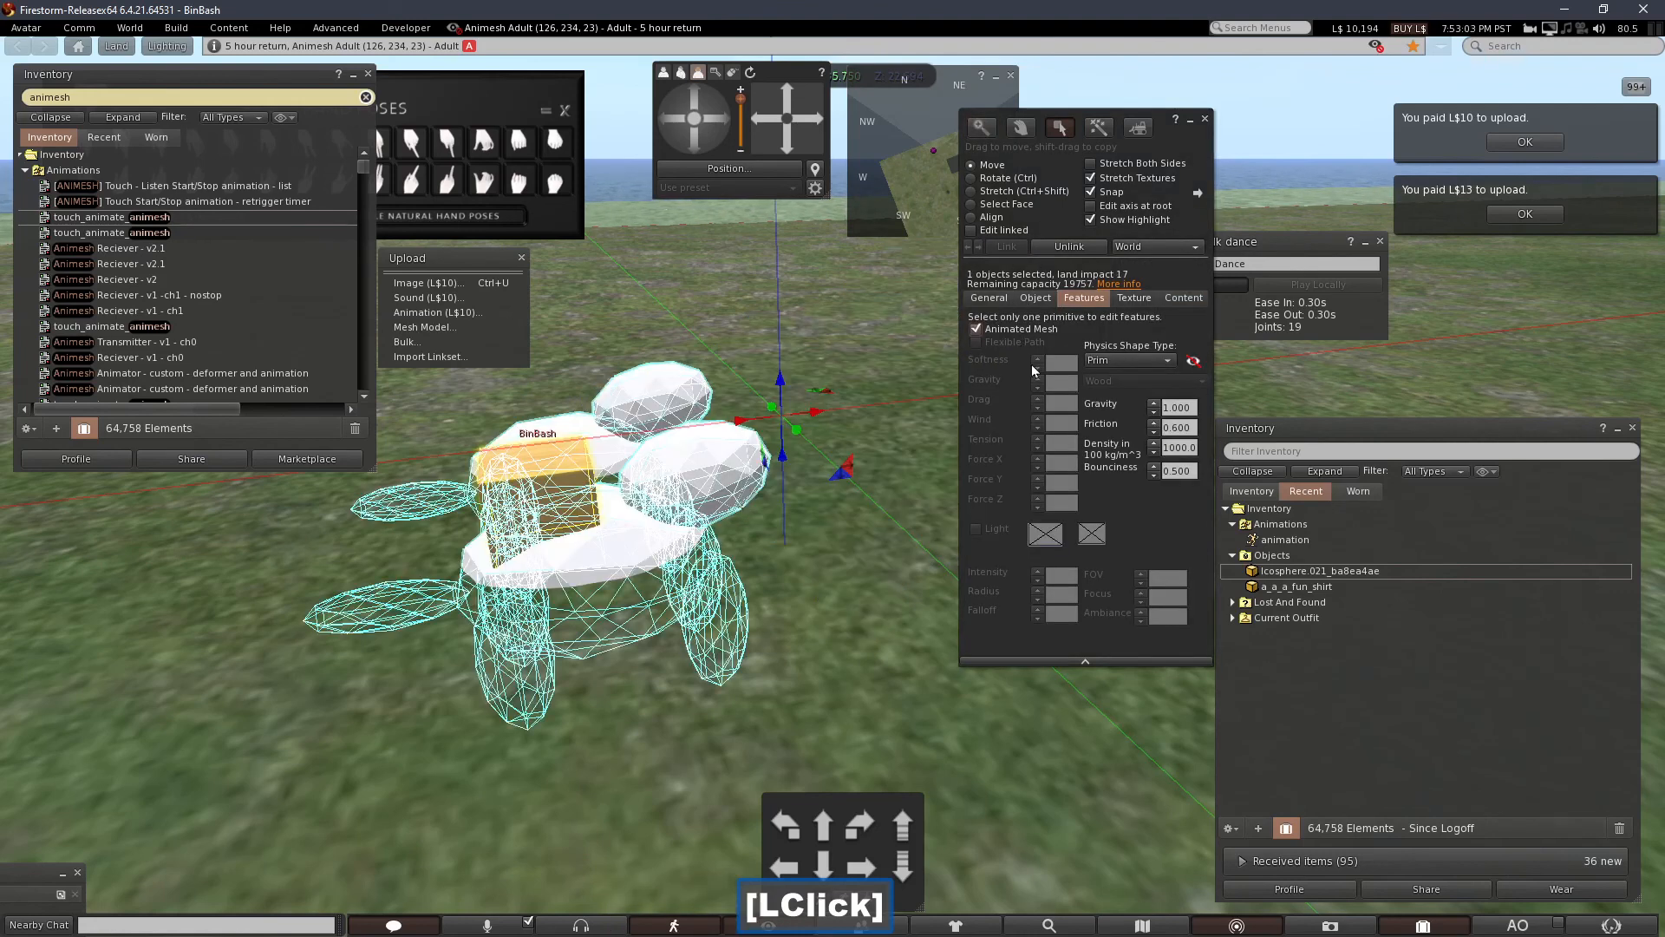
click(1184, 297)
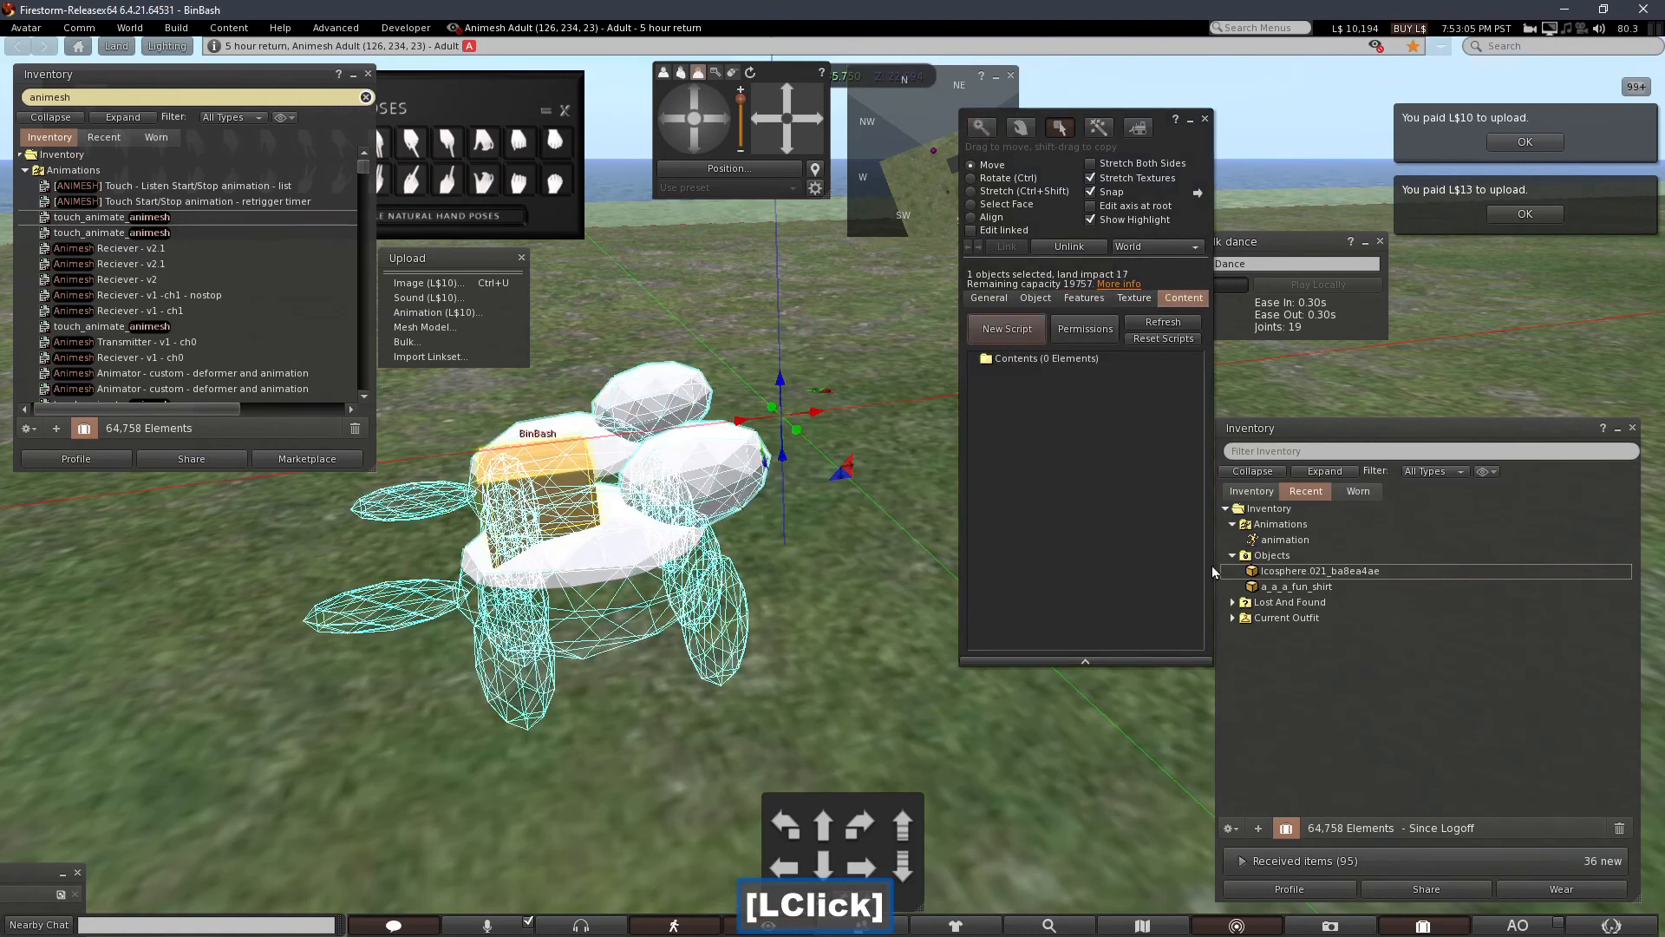
Add the uploaded animation and the touch_animate_animesh script to the linked object's contents.
click(1284, 540)
drag(1280, 555, 970, 433)
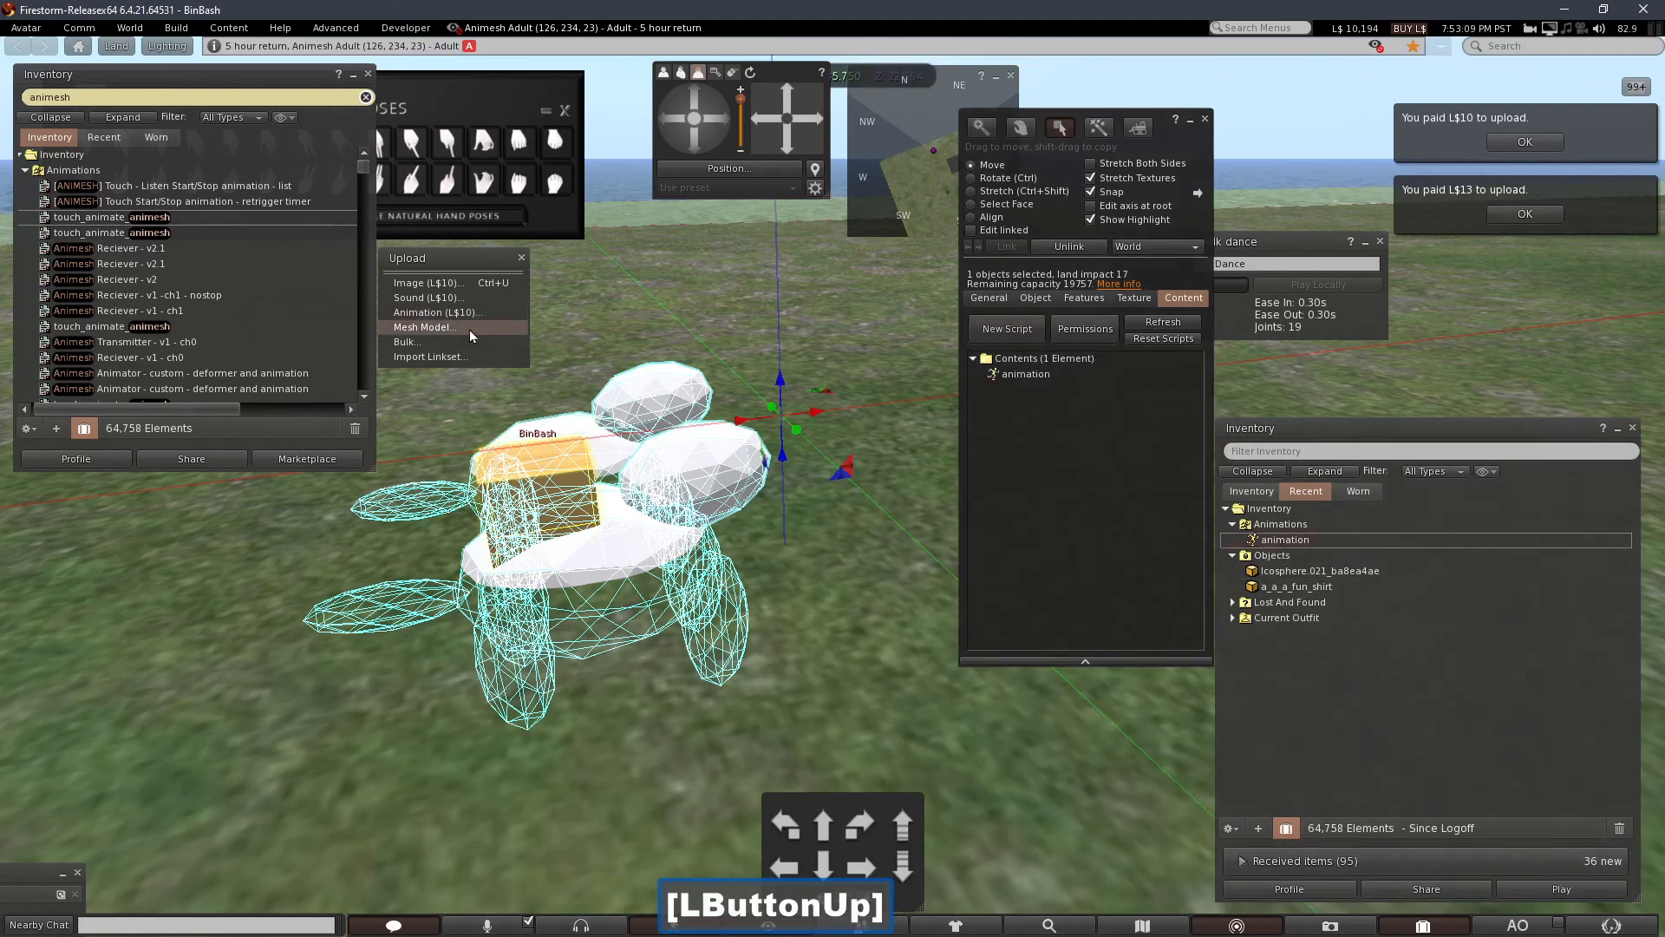
click(158, 224)
drag(159, 224, 679, 311)
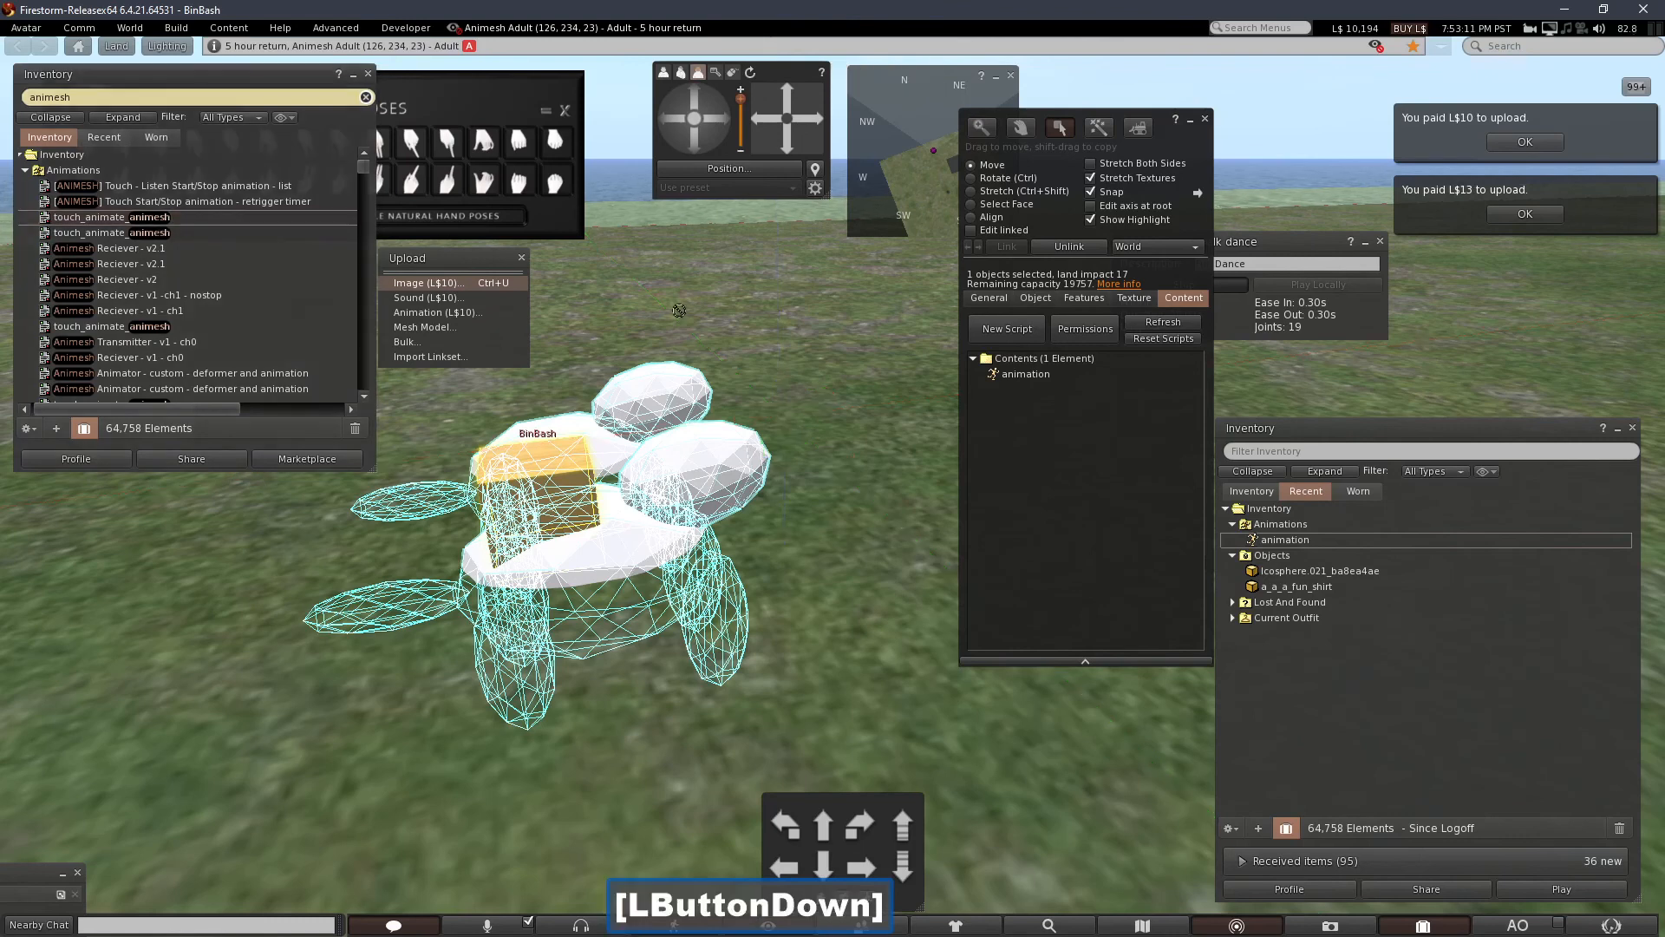
drag(1113, 395, 1089, 462)
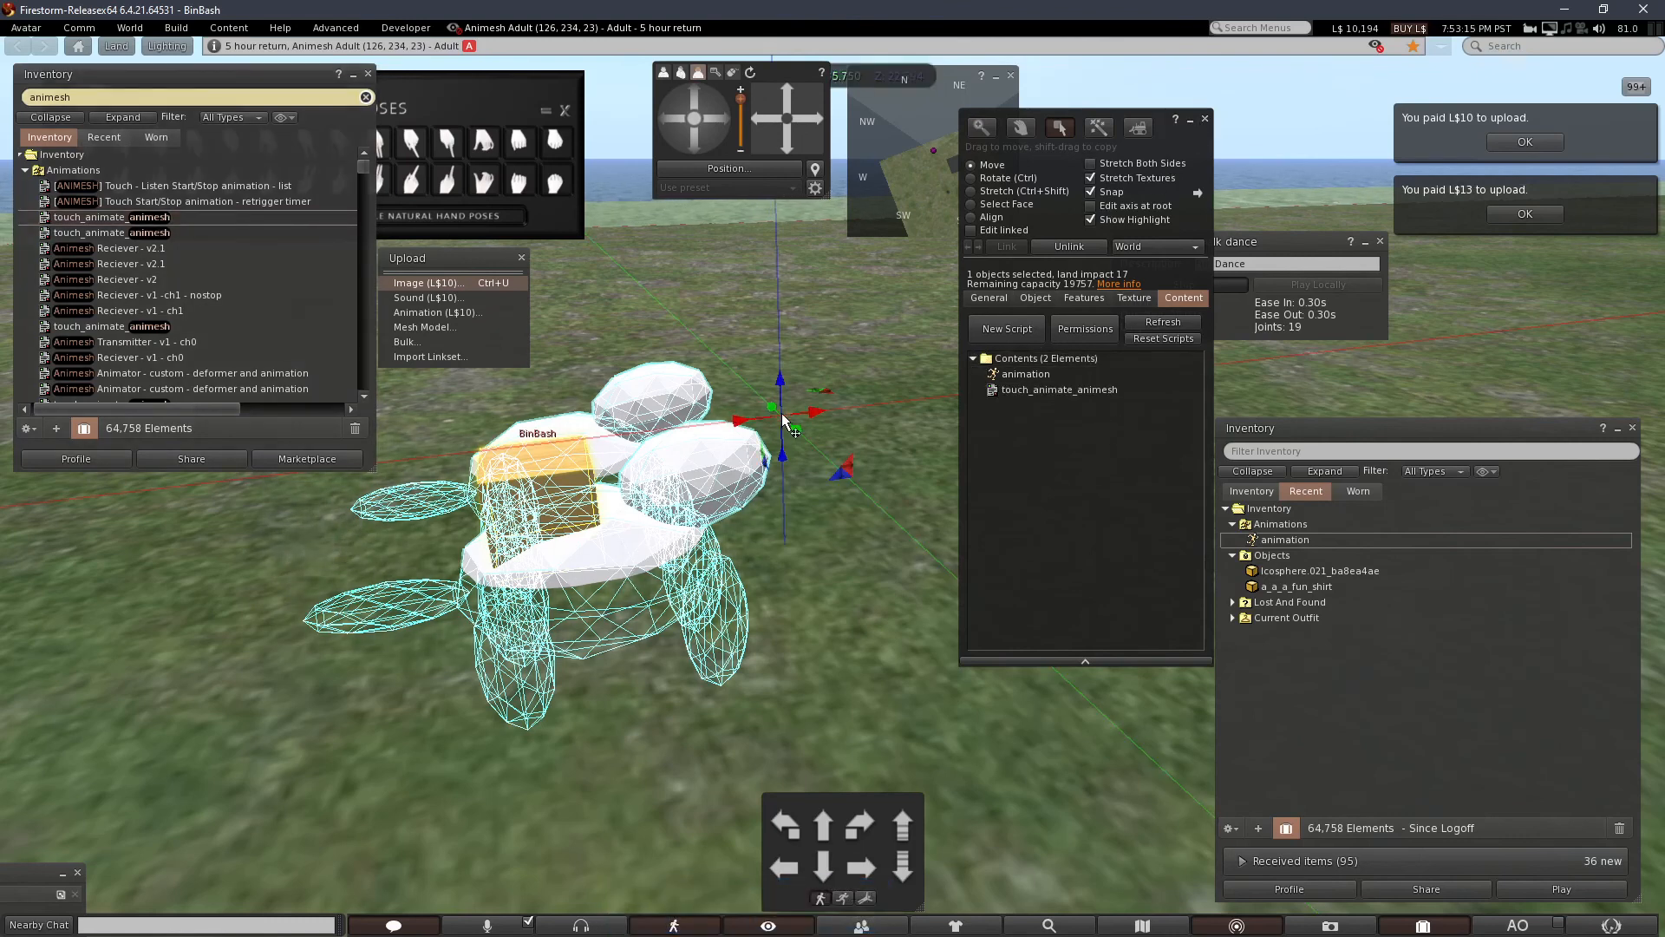
Adjust the linked creature's height with the move arrows and close the build editor.
drag(782, 389, 798, 201)
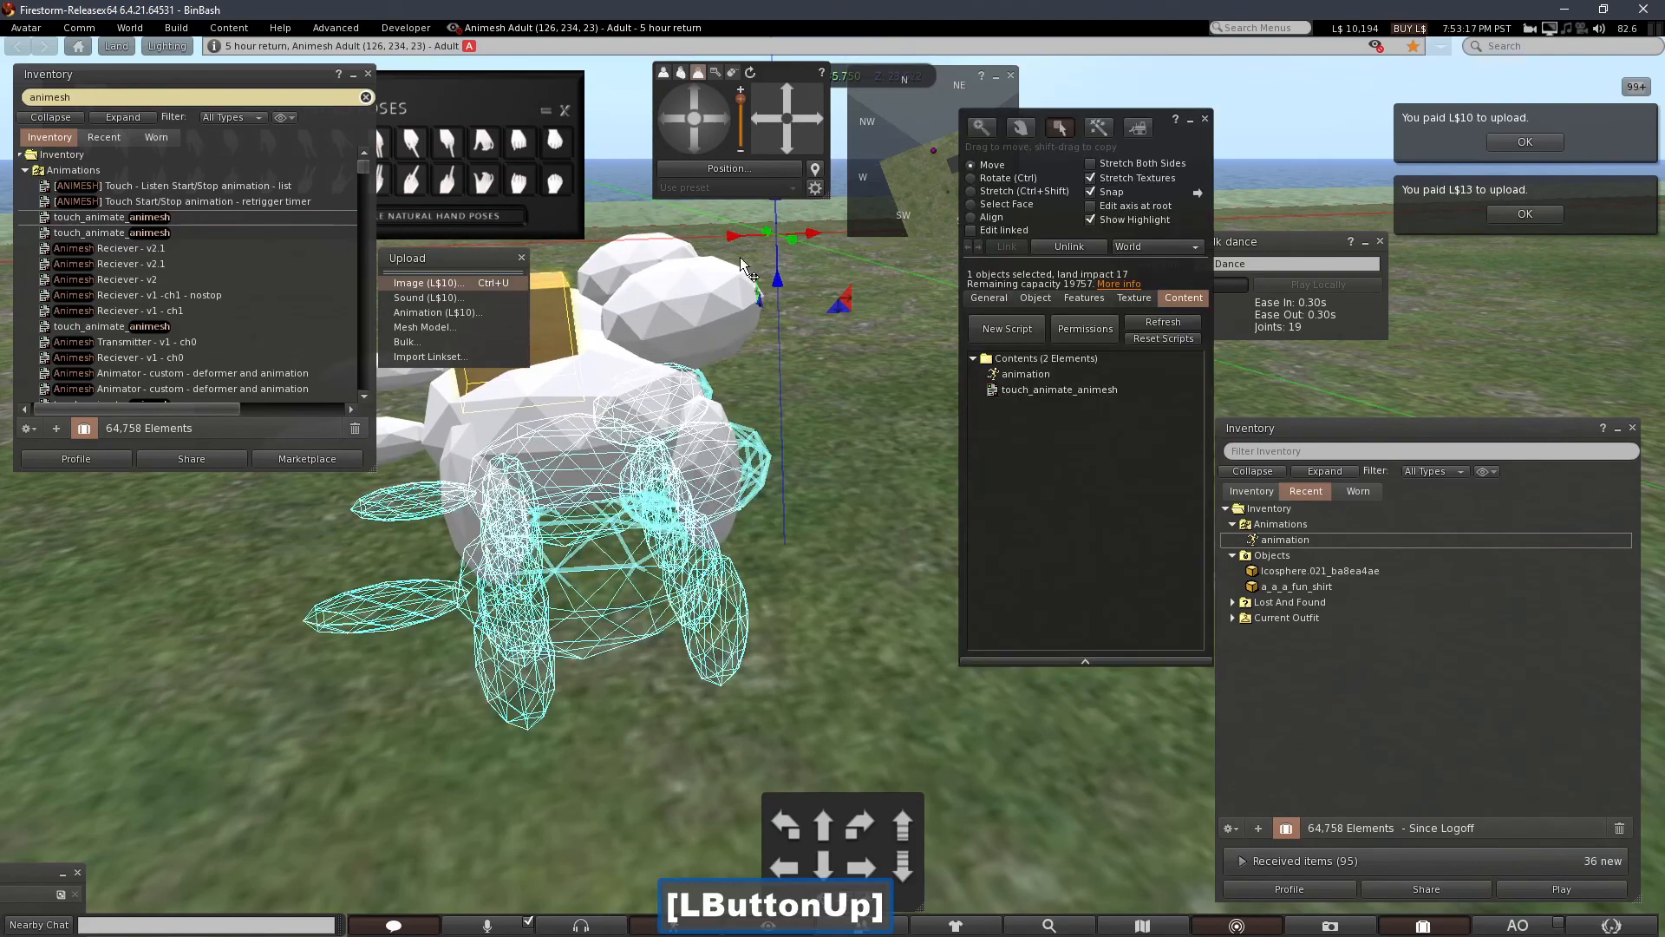
alt+drag(694, 321, 694, 454)
alt+drag(542, 455, 330, 442)
click(1205, 118)
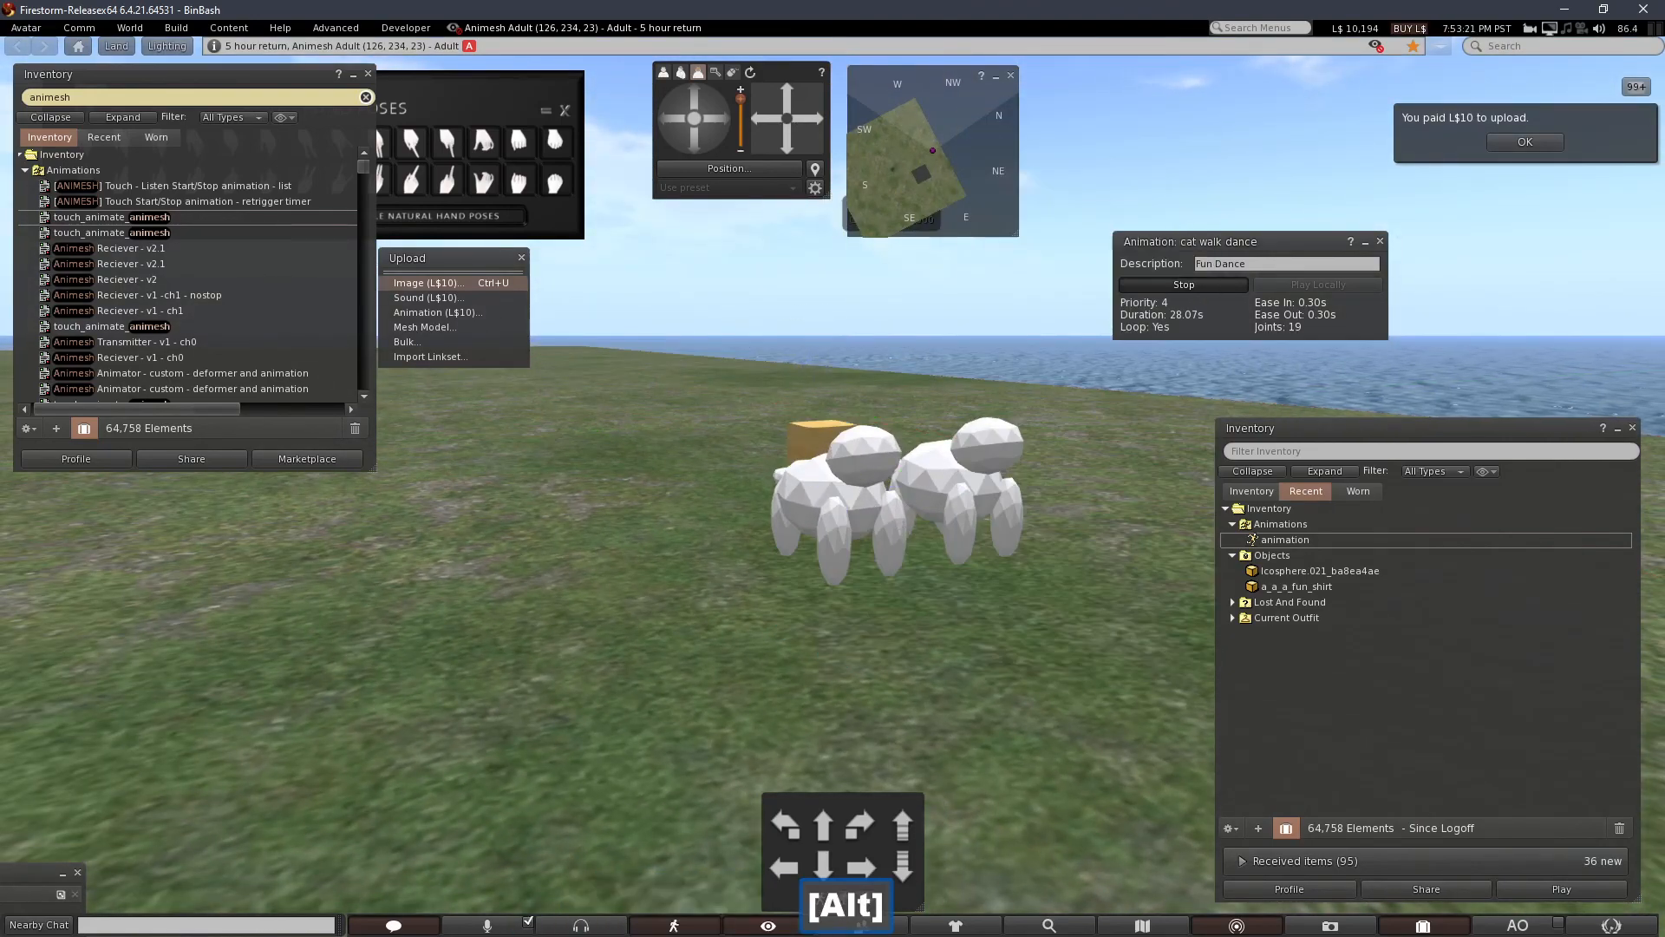
Touch the creature to start its animation and orbit around to watch it play.
alt+drag(819, 482, 816, 480)
click(526, 405)
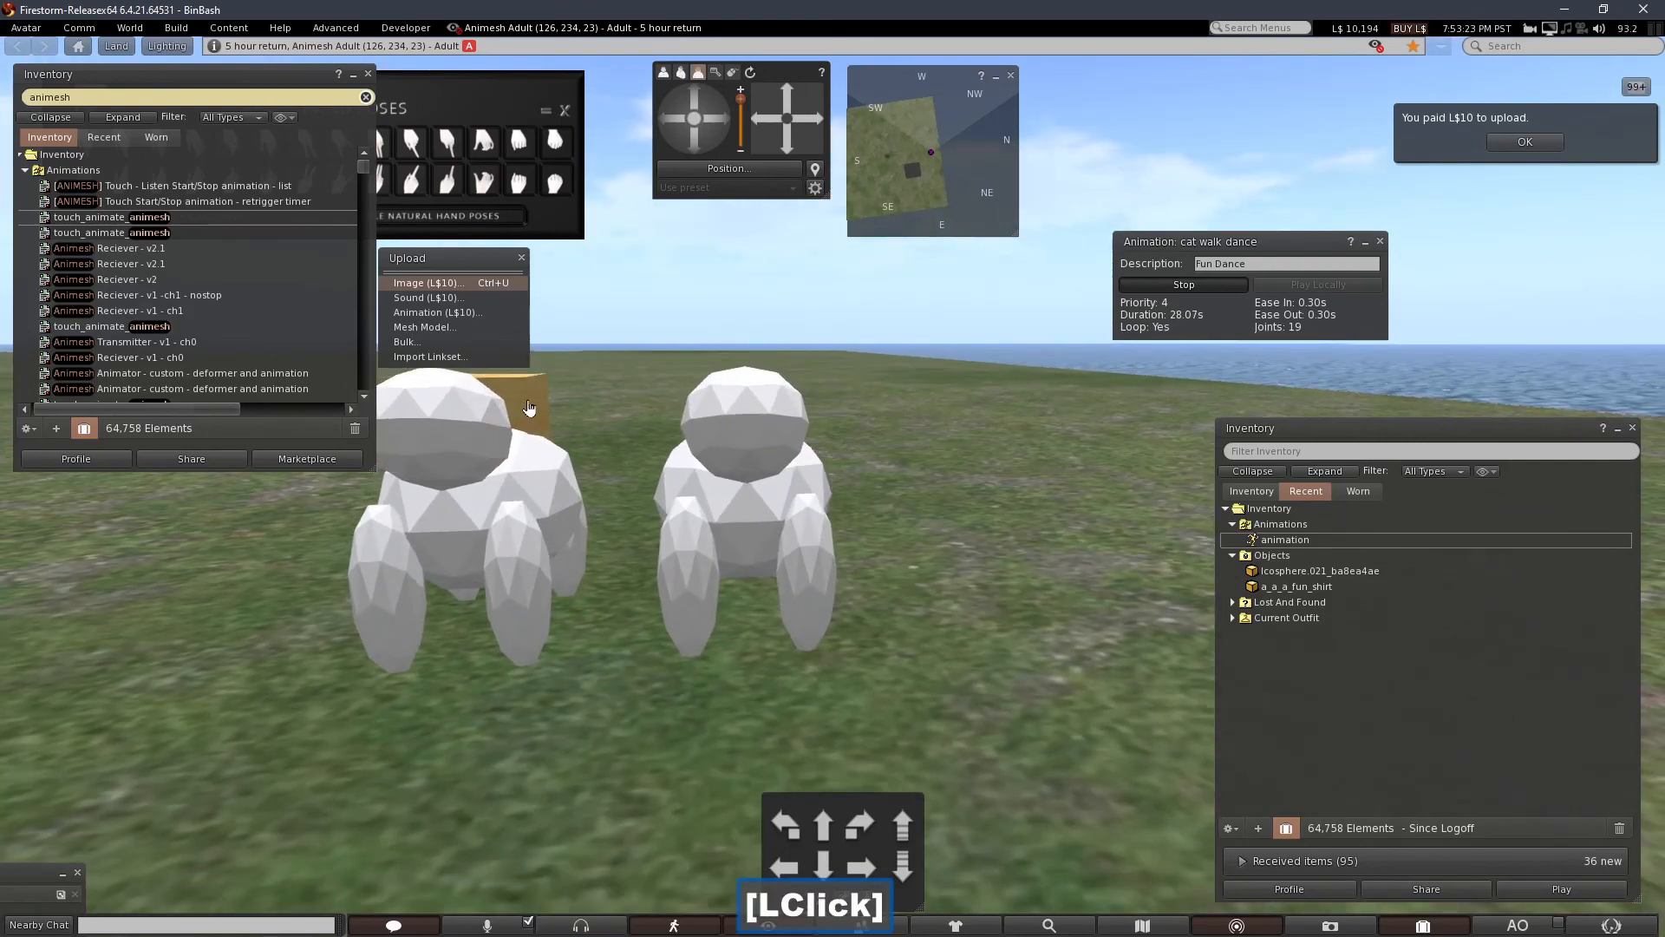
alt+drag(542, 472, 568, 537)
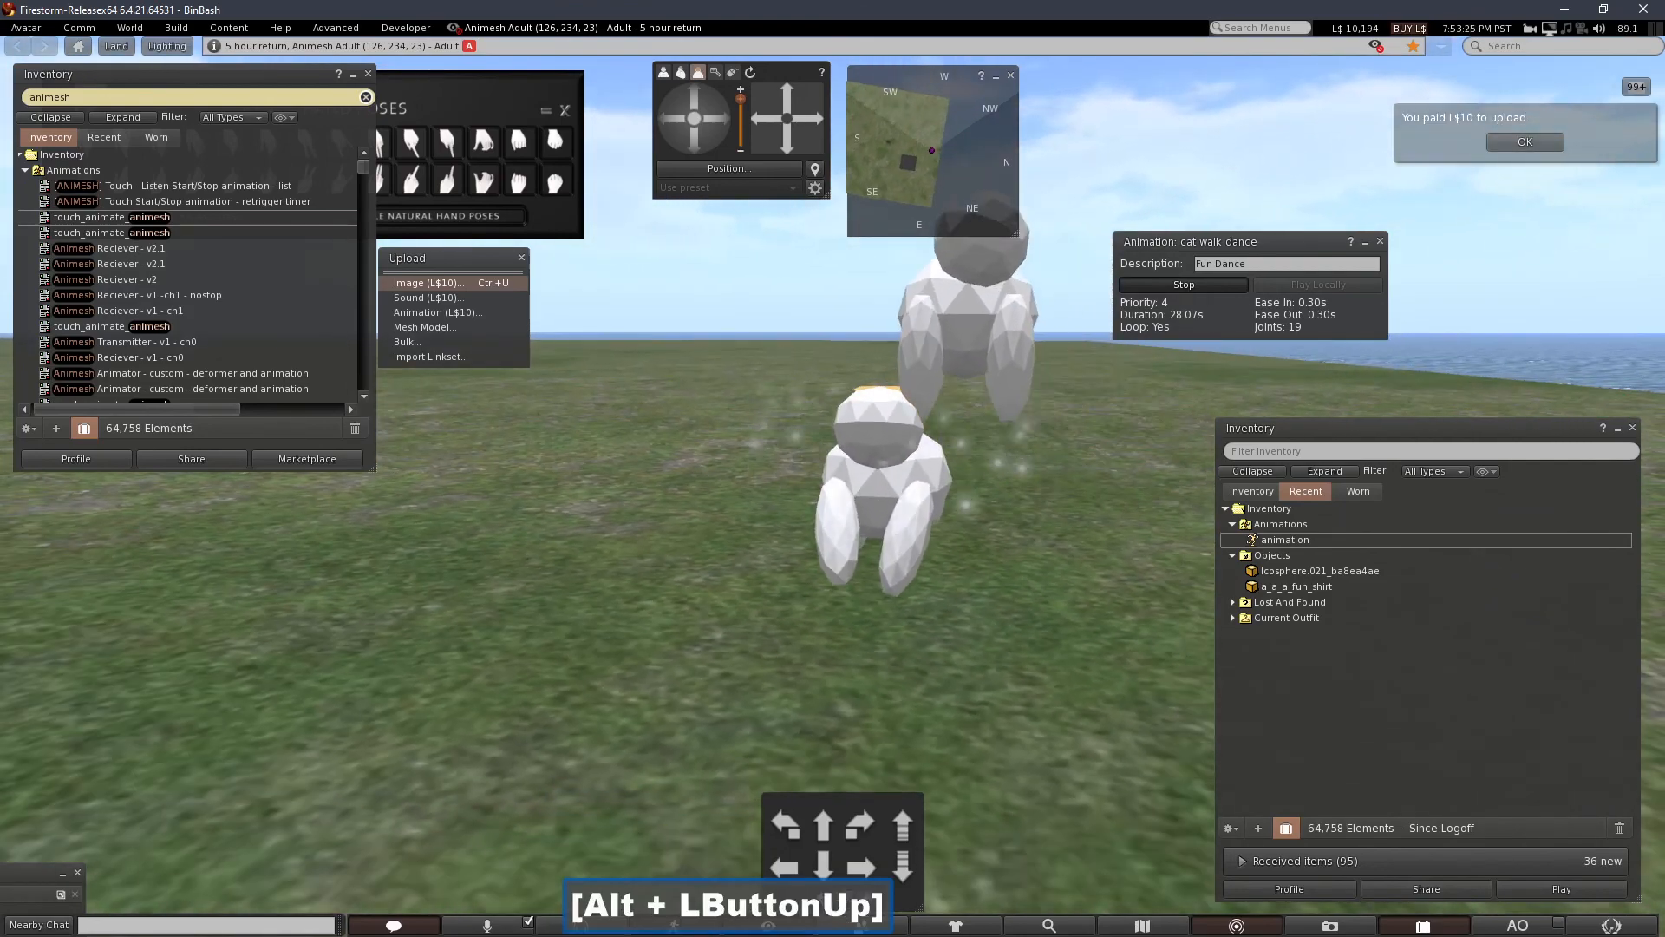
alt+click(900, 460)
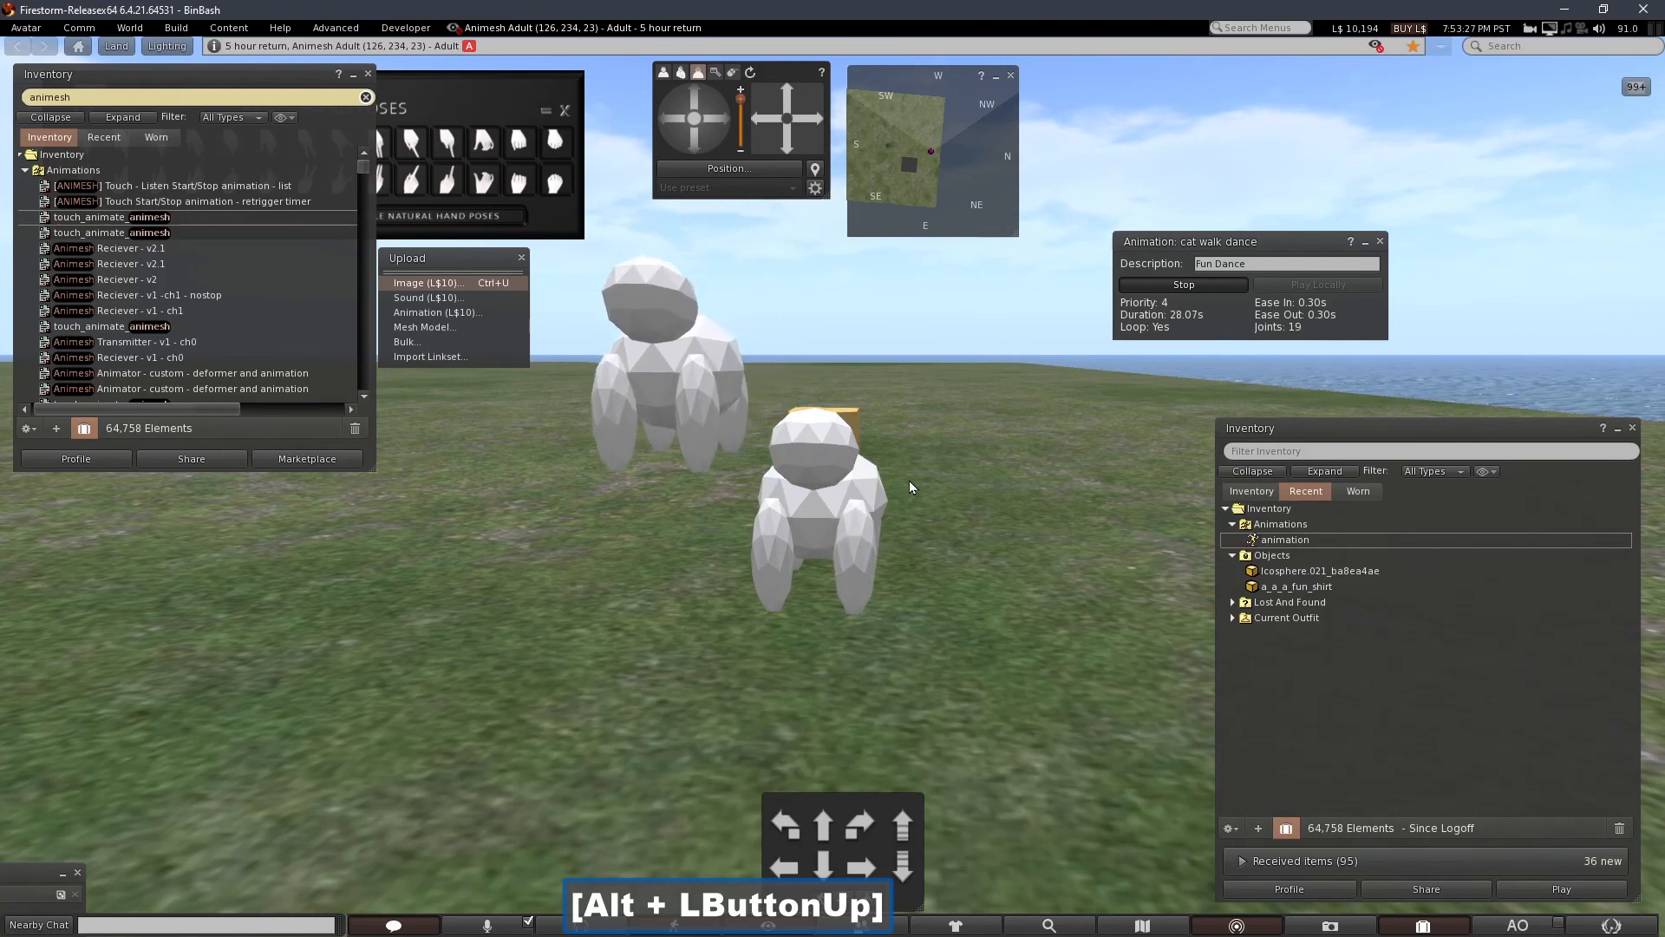